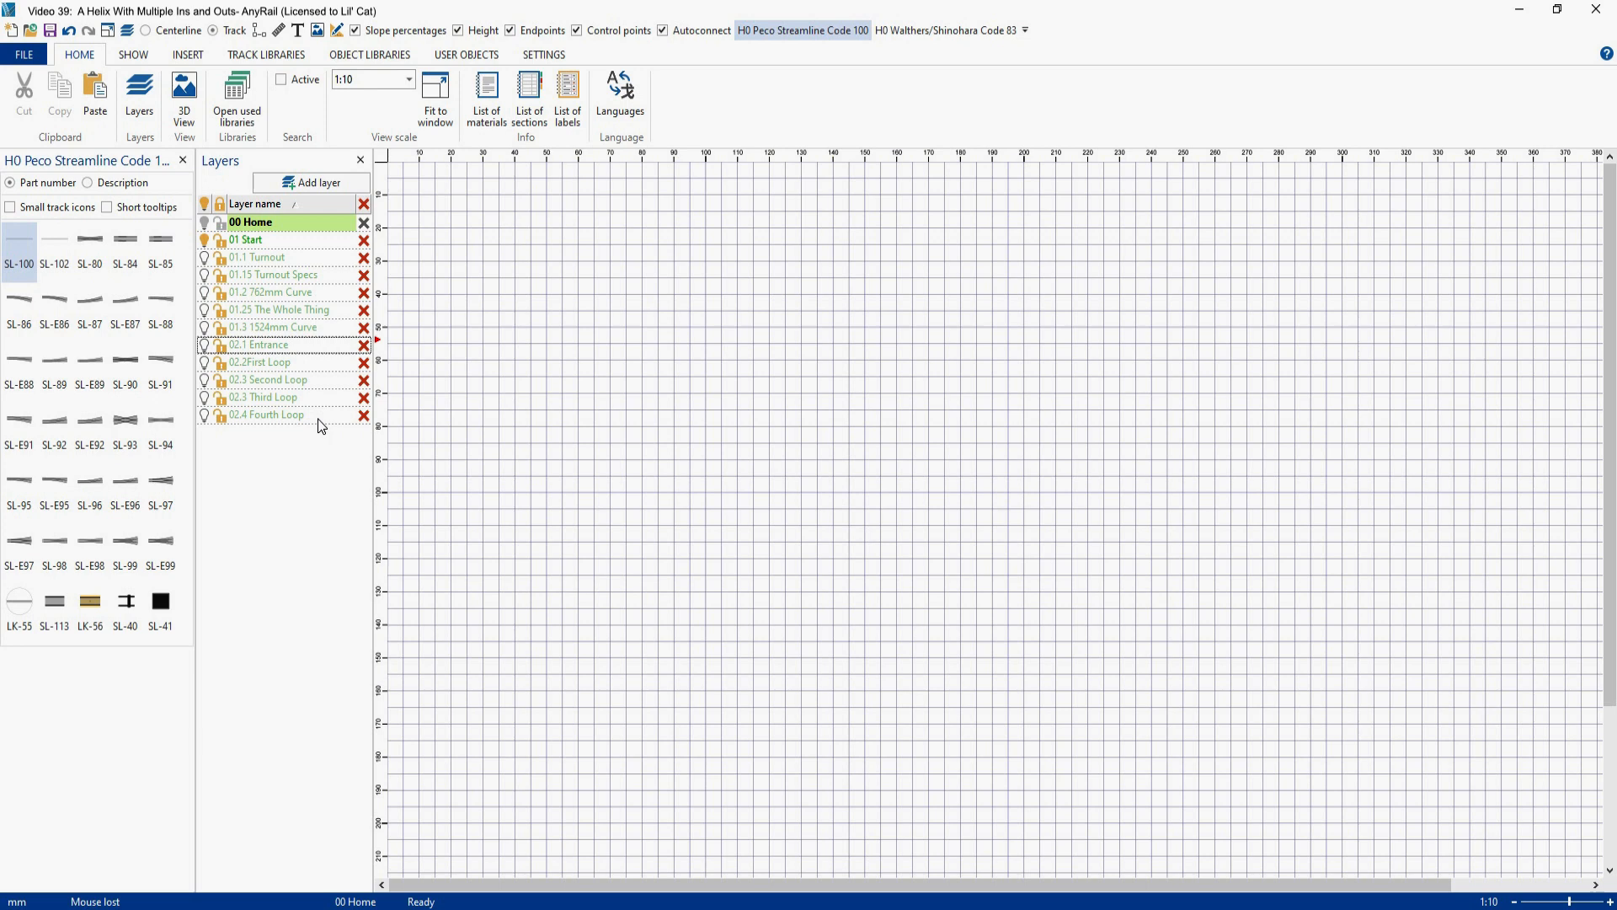
- Activate the 02.1 Entrance layer and then the 02.2First Loop layer, and place an SL-100 flex track on the loop layer
click(297, 345)
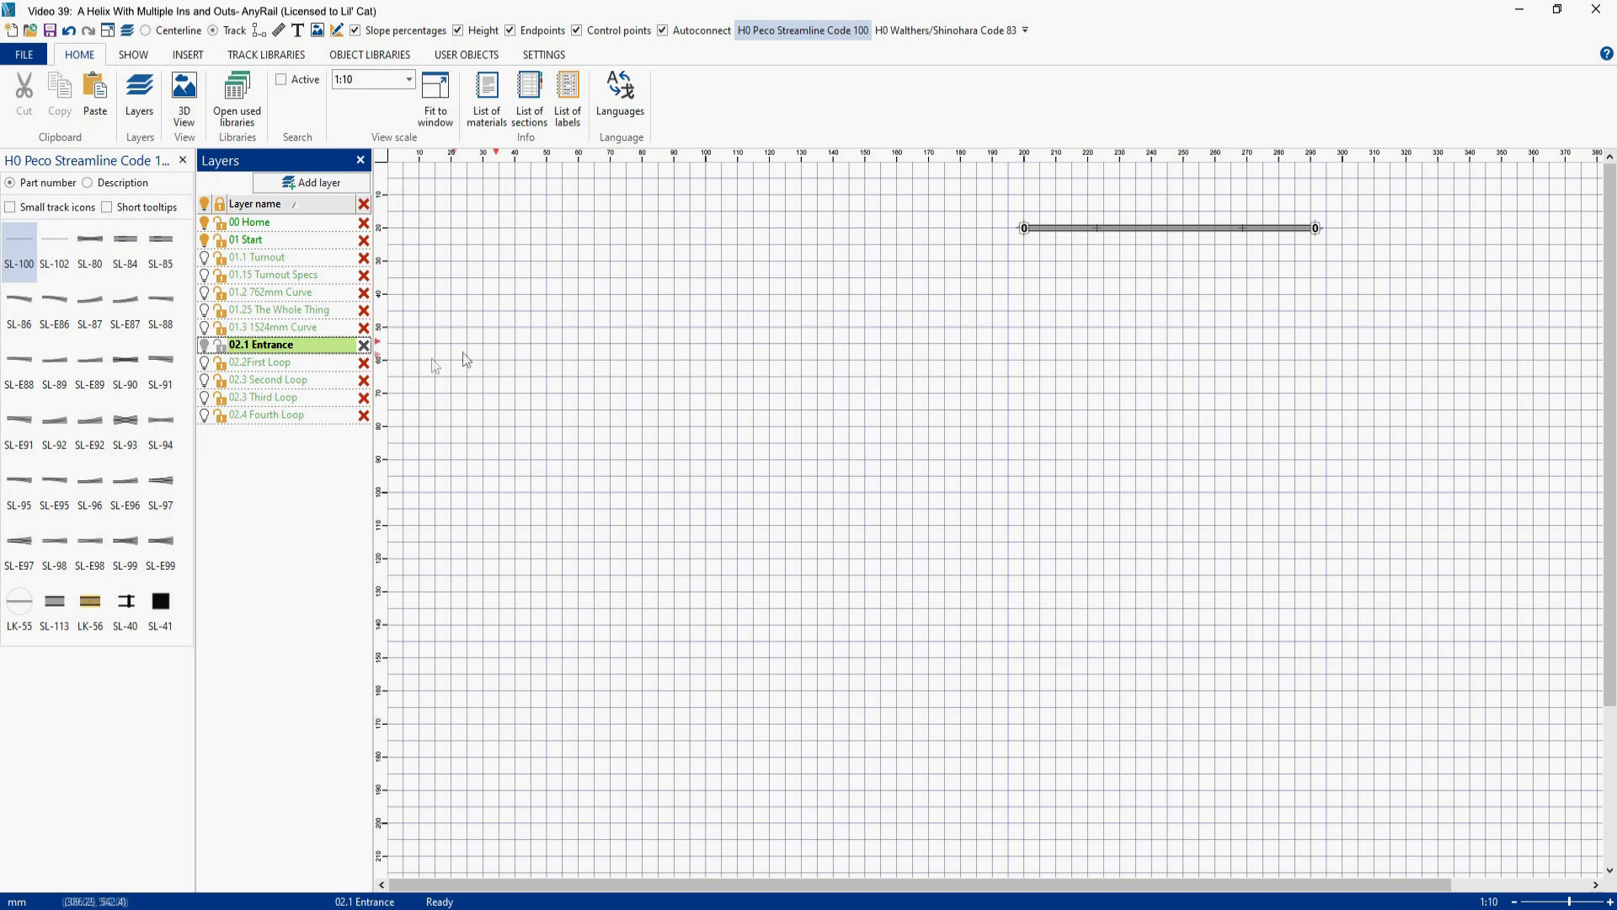
click(287, 363)
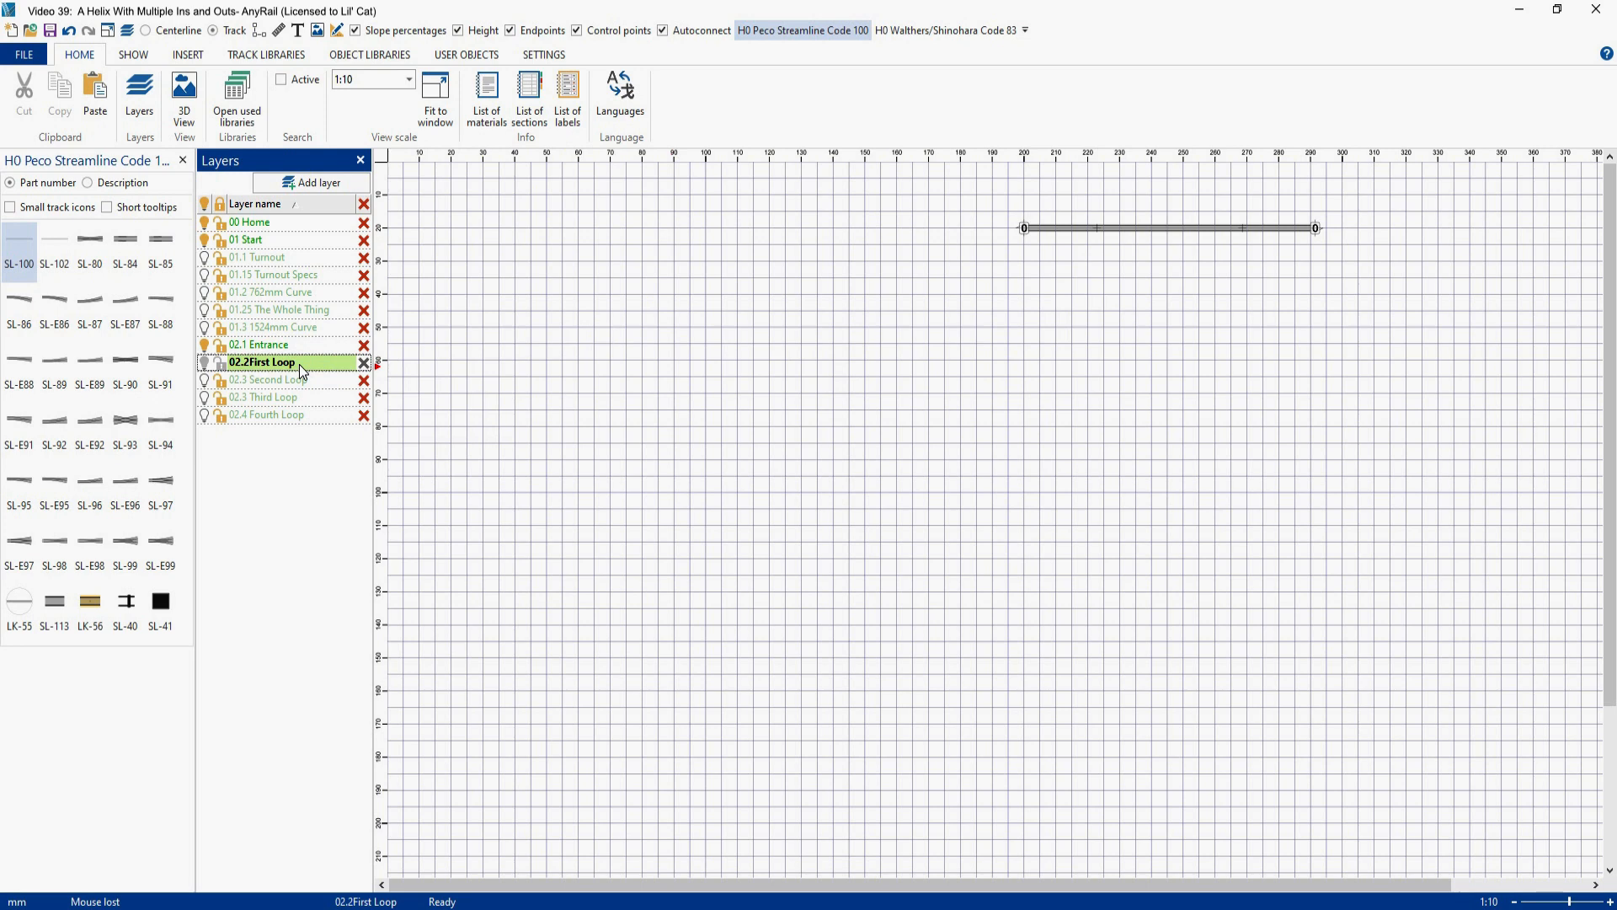
click(24, 250)
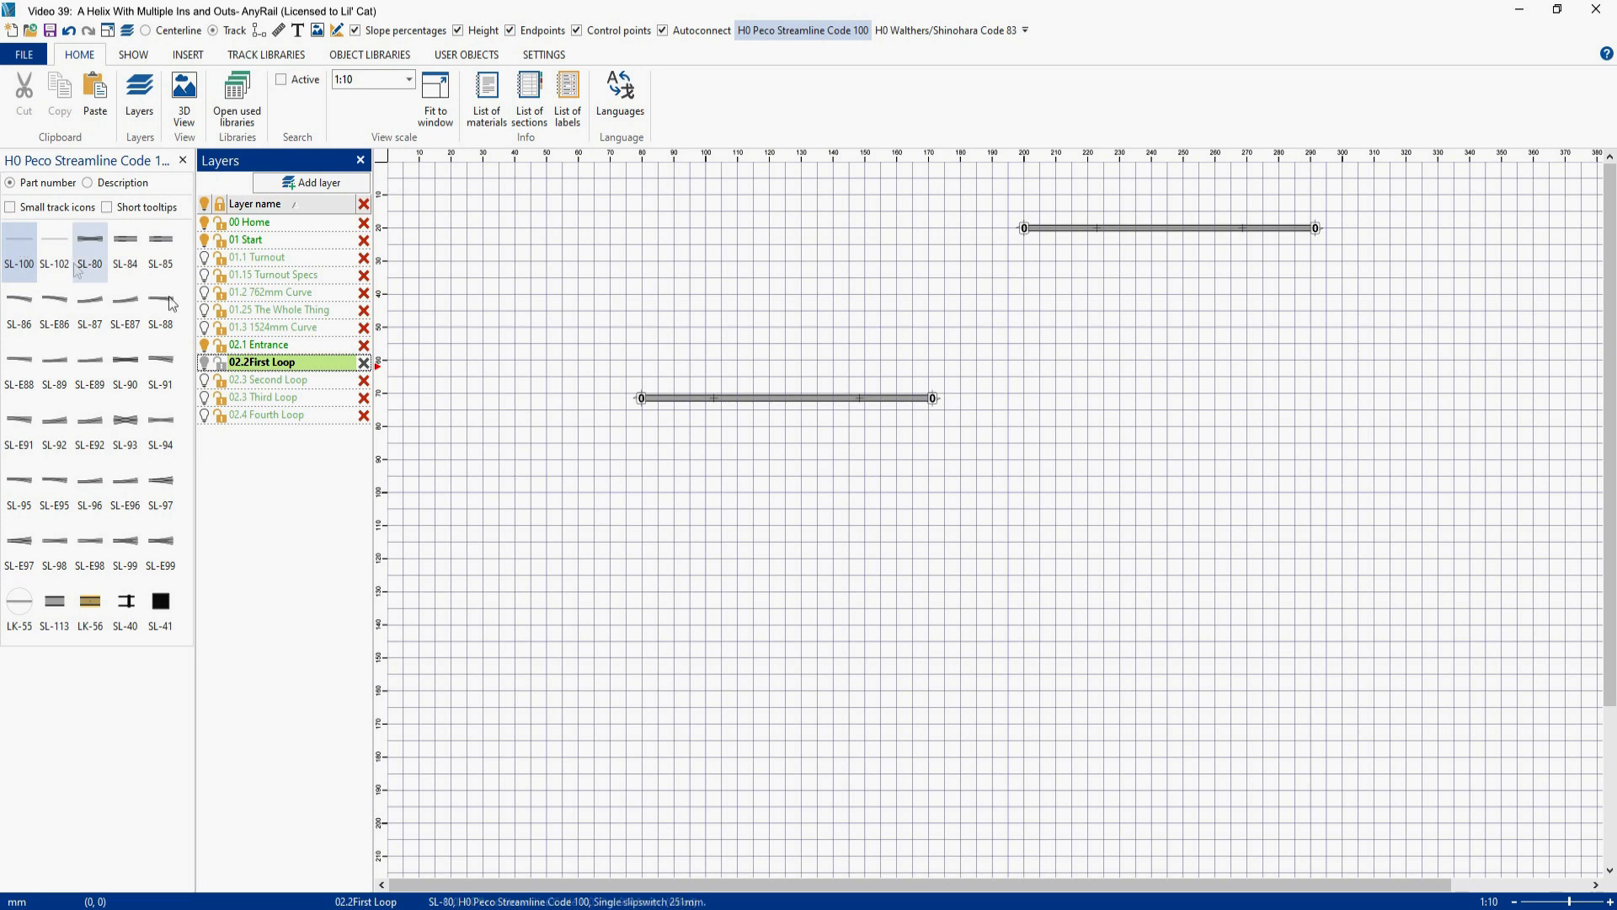
- Curve the new SL-100 flex track to a 90° angle with a 762 mm radius
right_click(770, 397)
click(819, 701)
text(90)
key(Tab)
text(762)
key(Return)
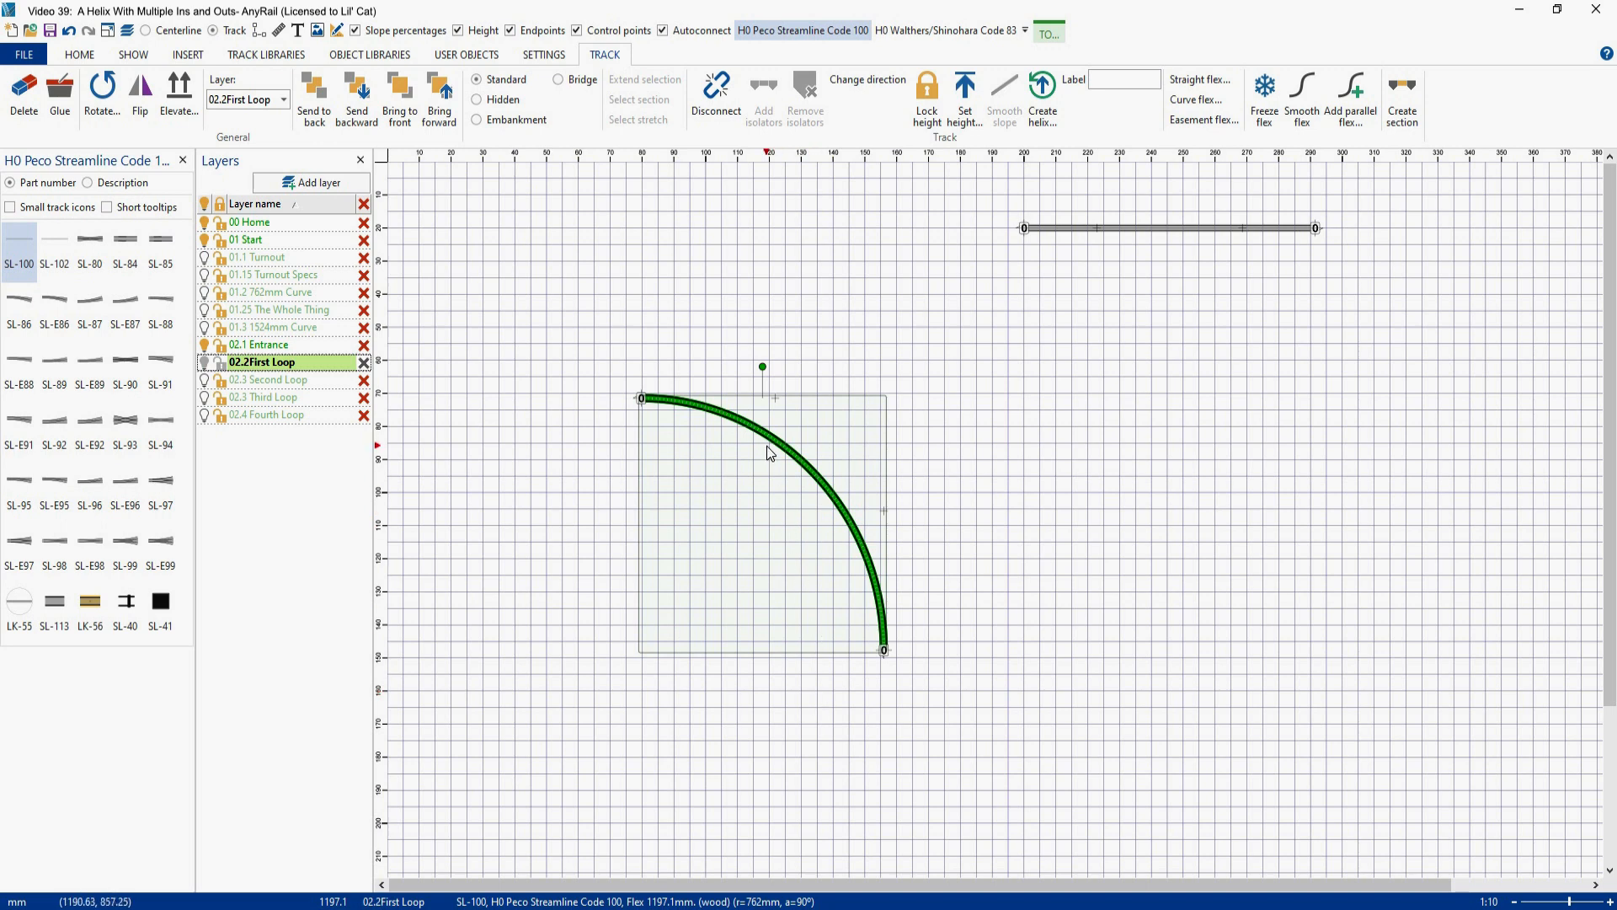
- Connect the curved track to the far end of the straight entrance track and add an isolator at their joint
drag(771, 444, 1444, 270)
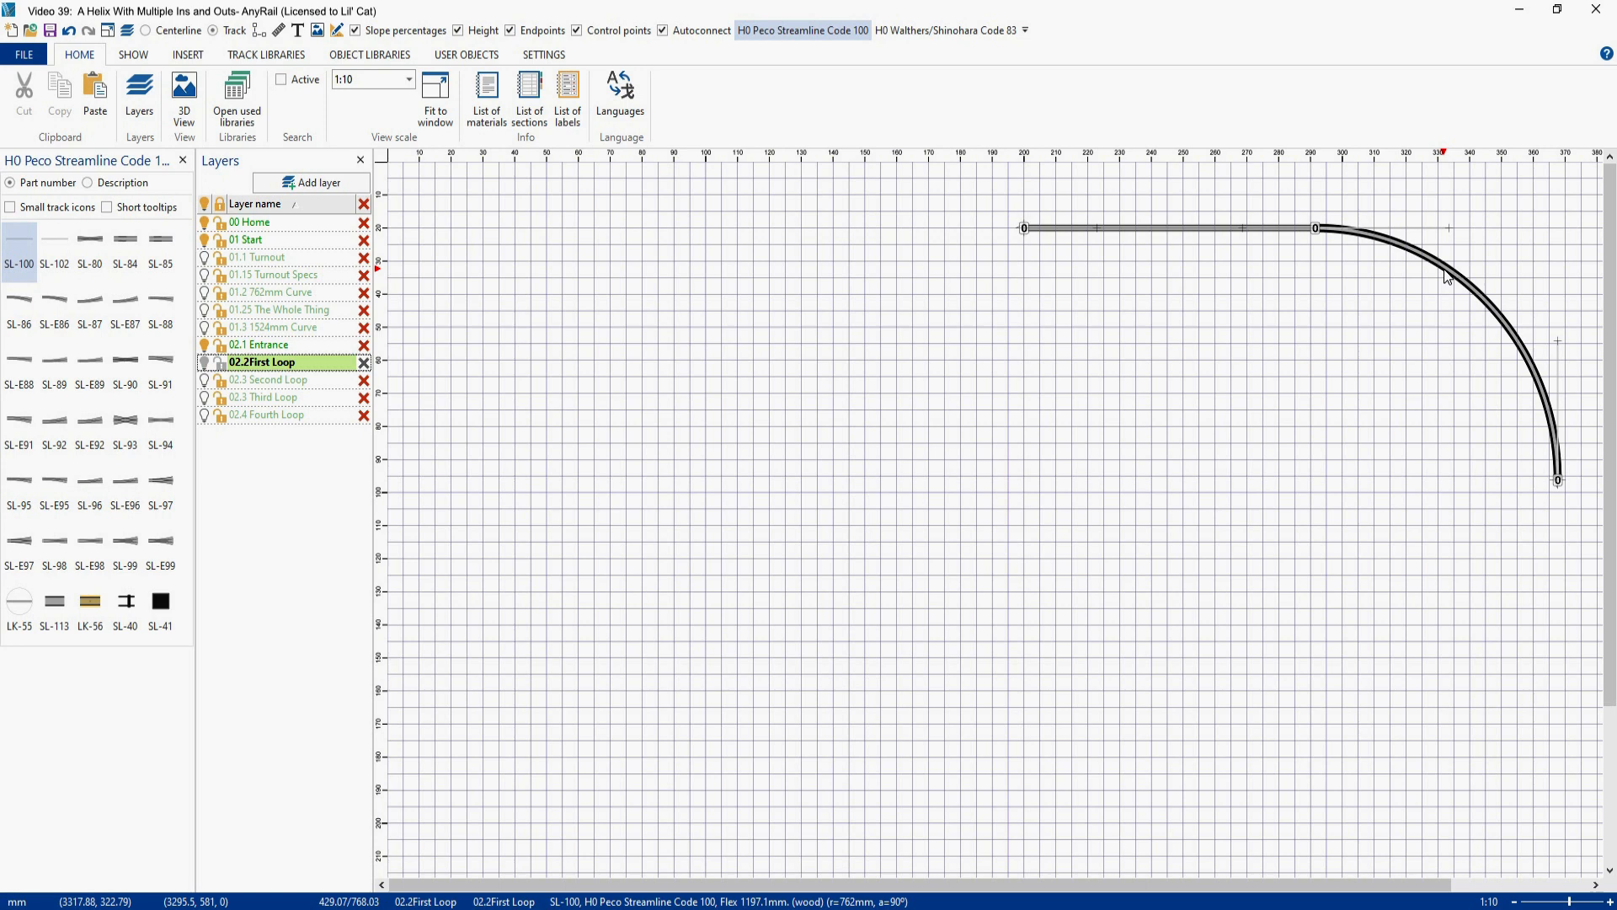
right_click(1316, 231)
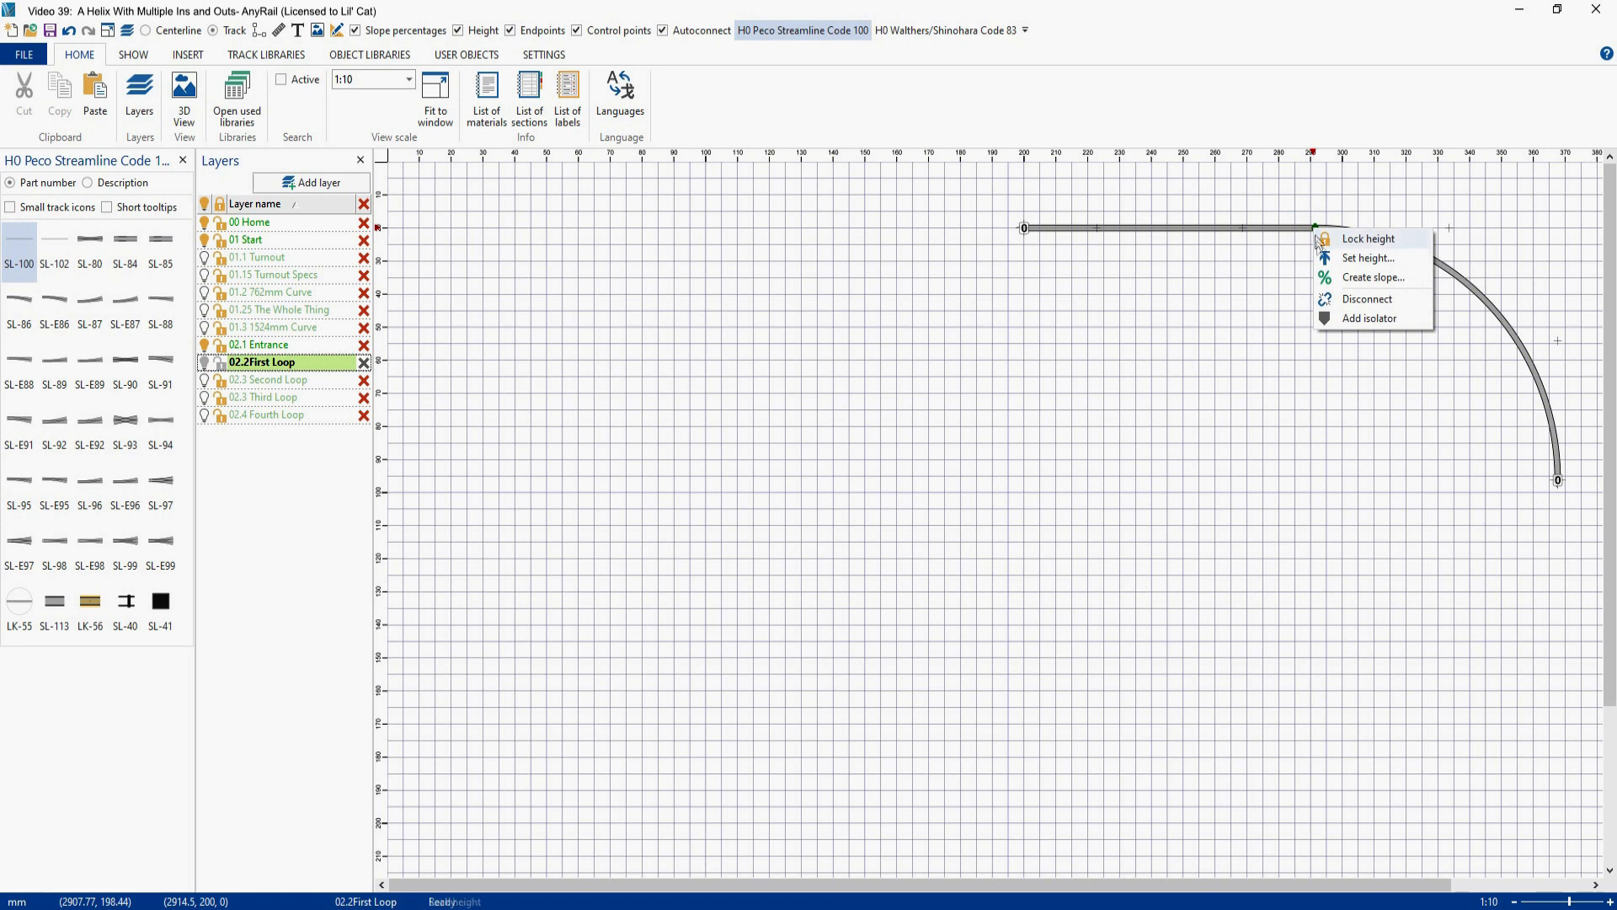
click(1349, 319)
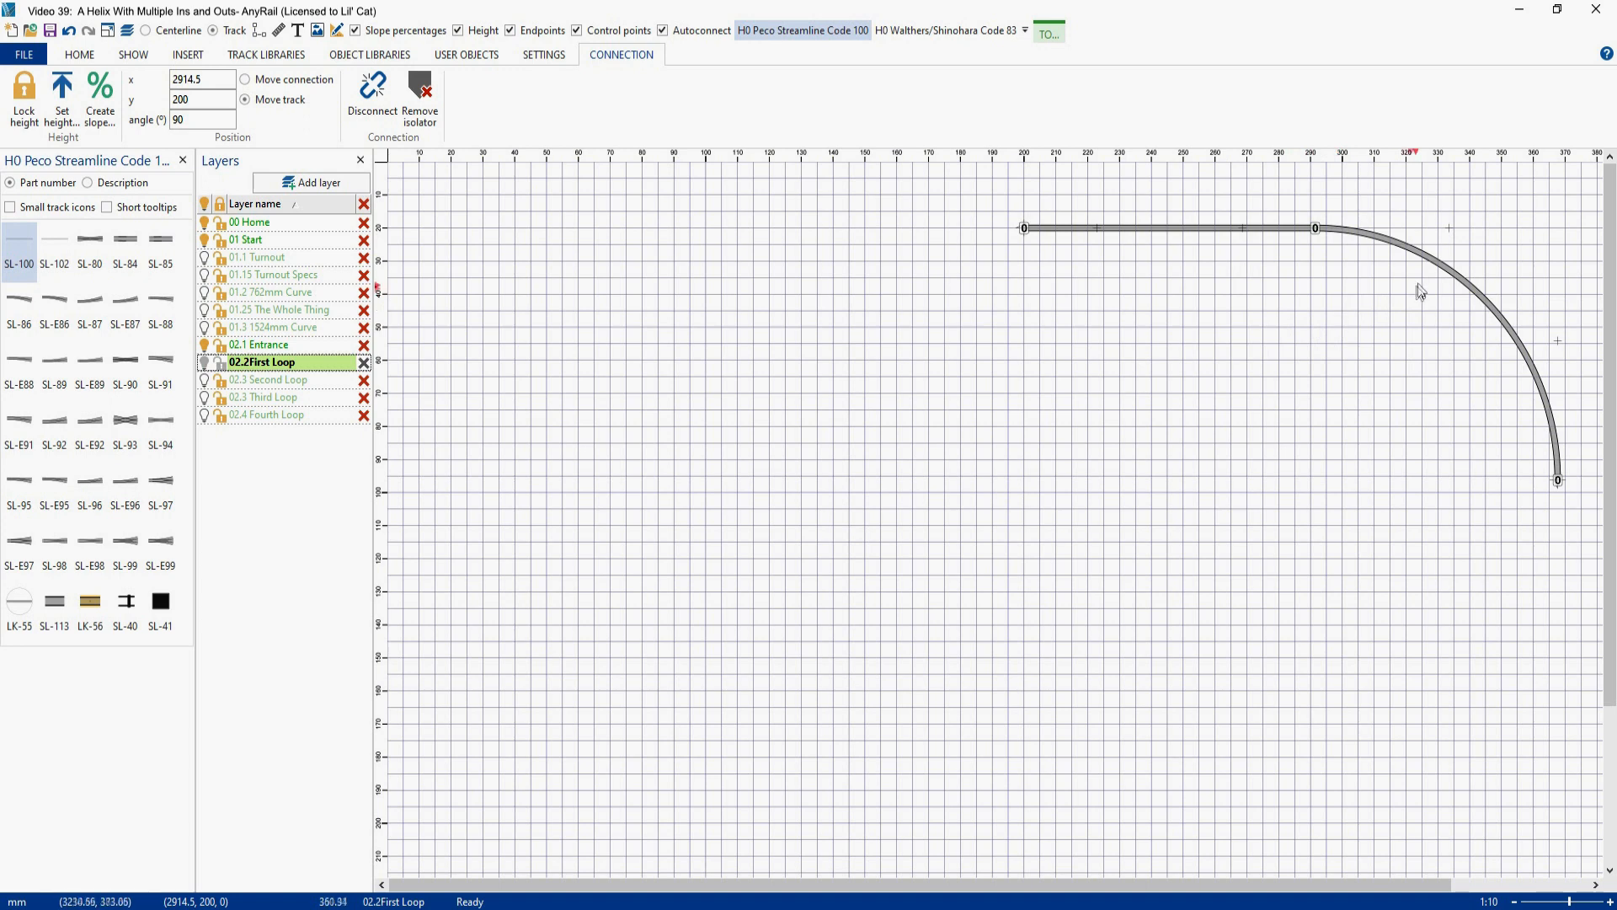
- Paste three copies of the 90° curve and connect them end to end to complete a full circle
click(1429, 266)
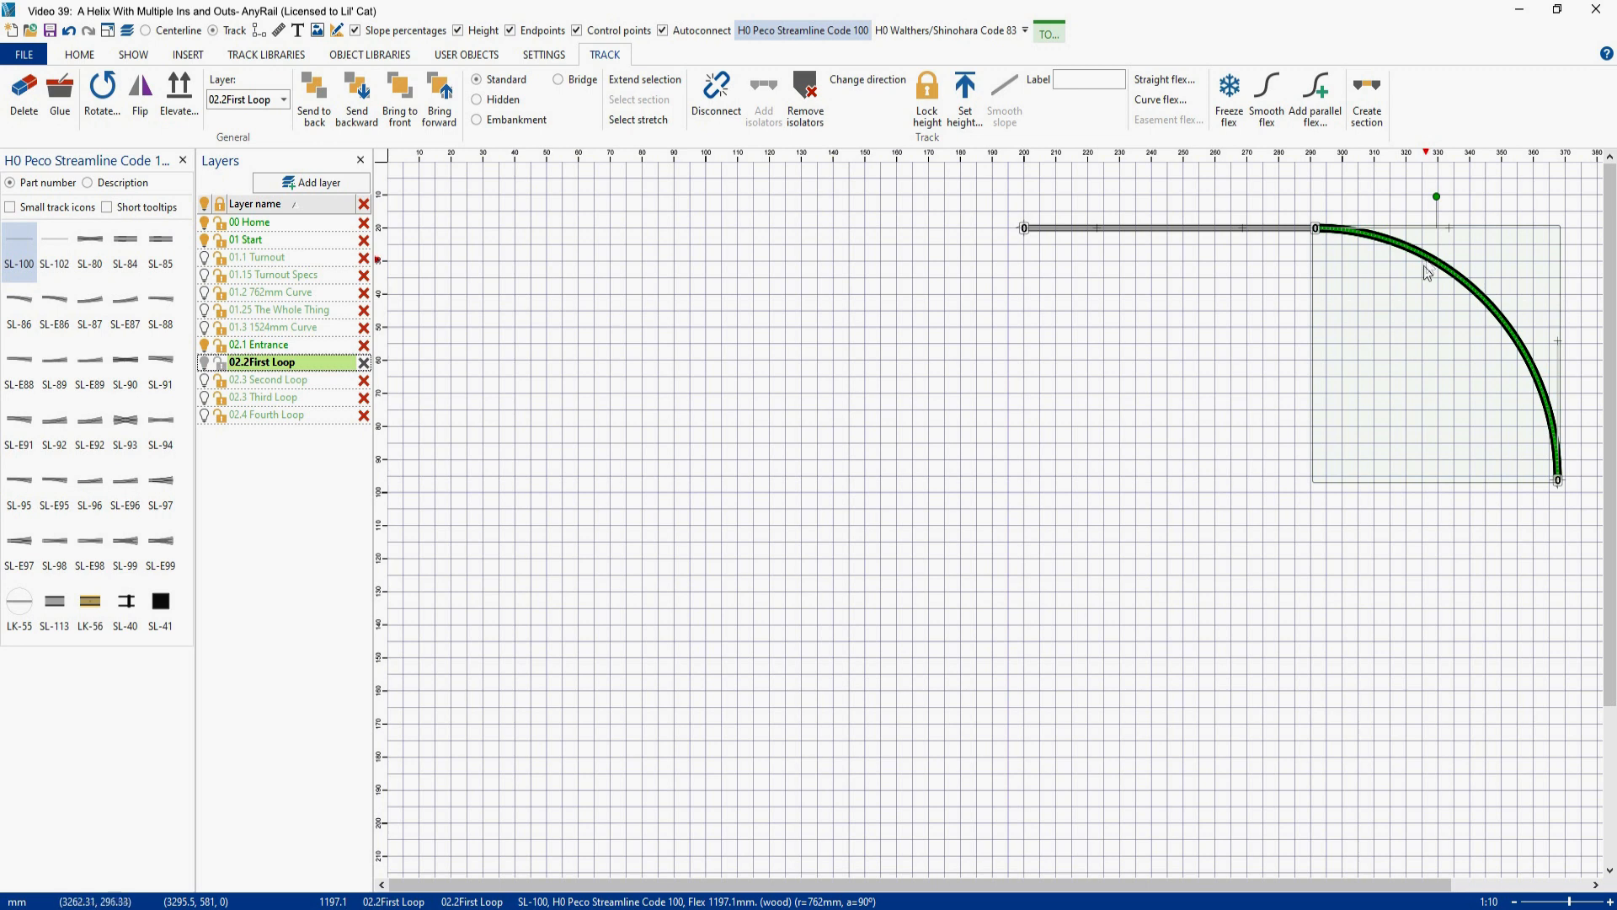
key(ctrl+v)
key(ctrl+v)
key(ctrl+v)
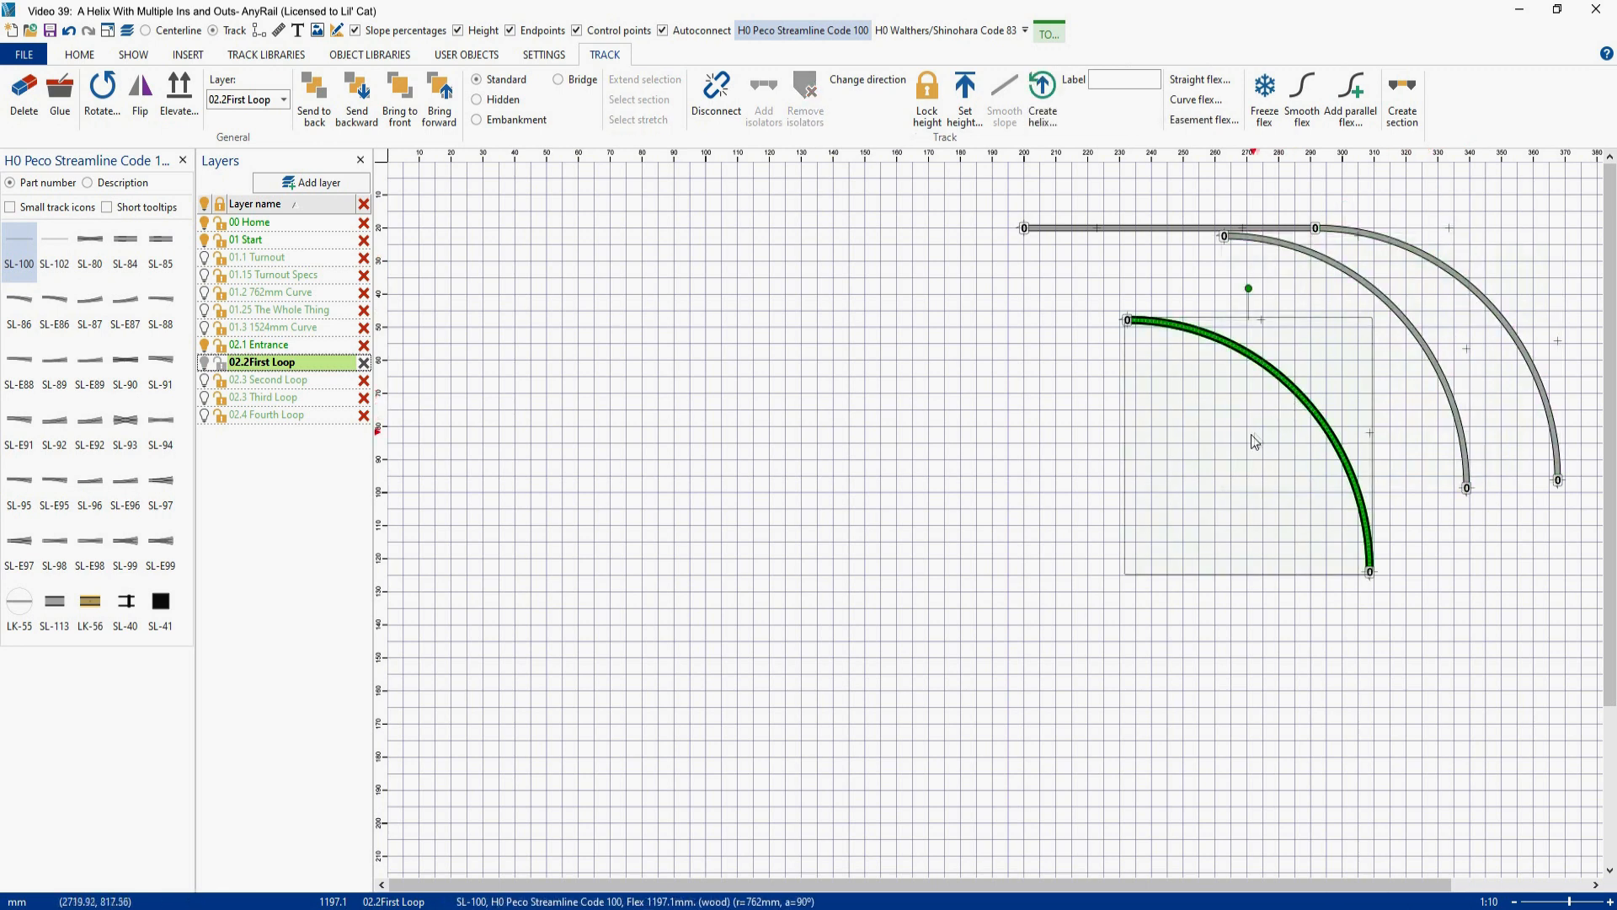
drag(1304, 261, 1585, 486)
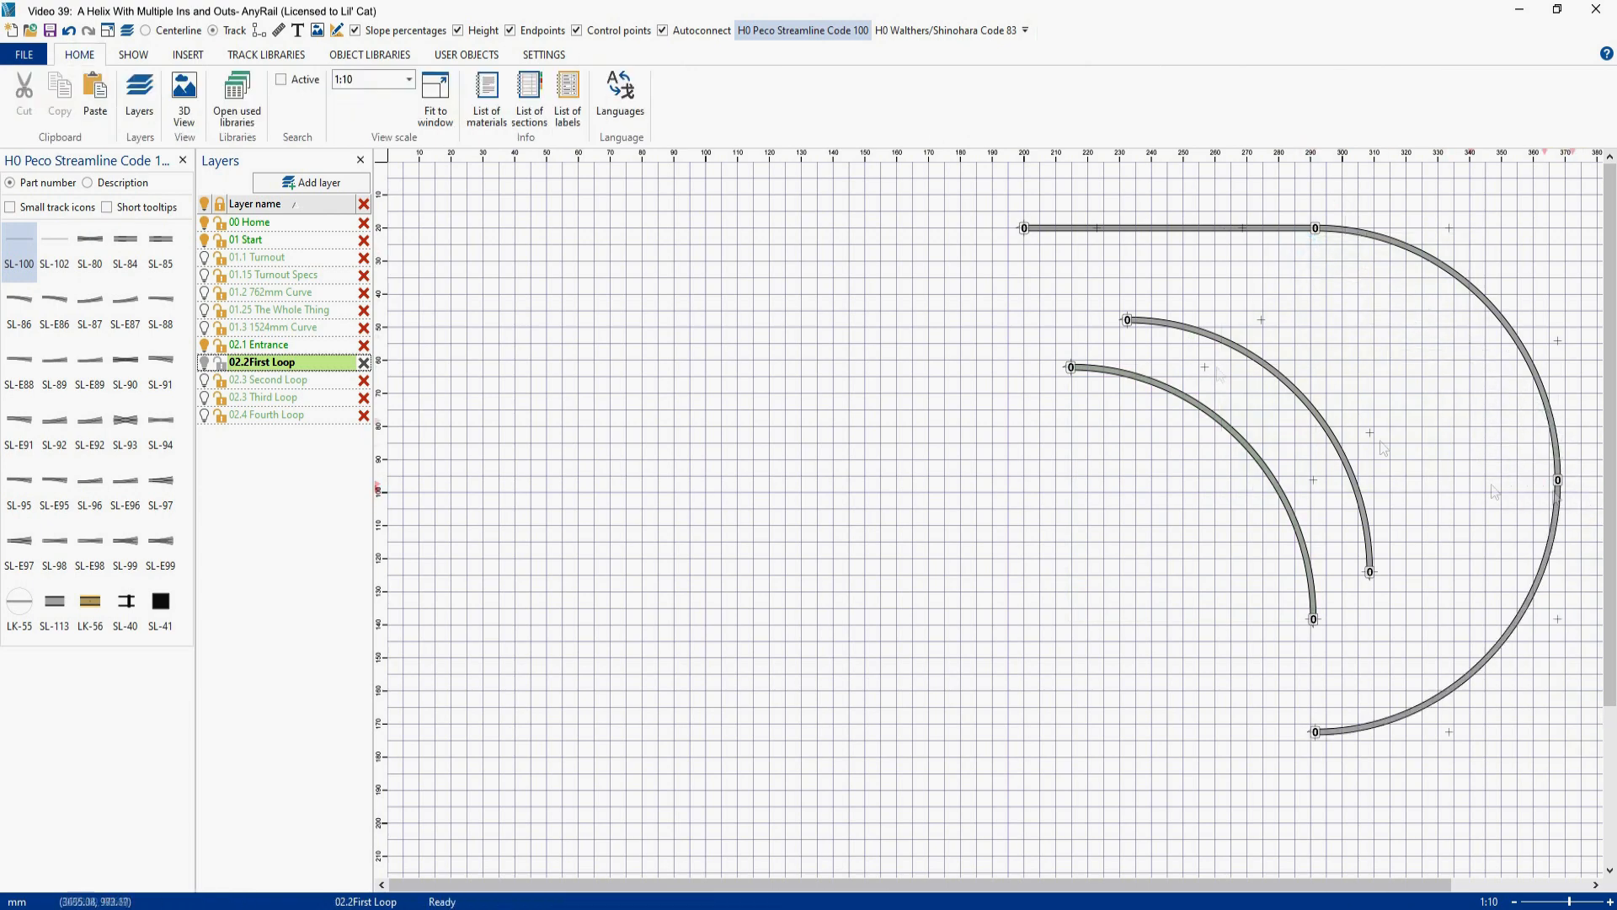
drag(1159, 323, 1347, 734)
drag(1114, 372, 1114, 486)
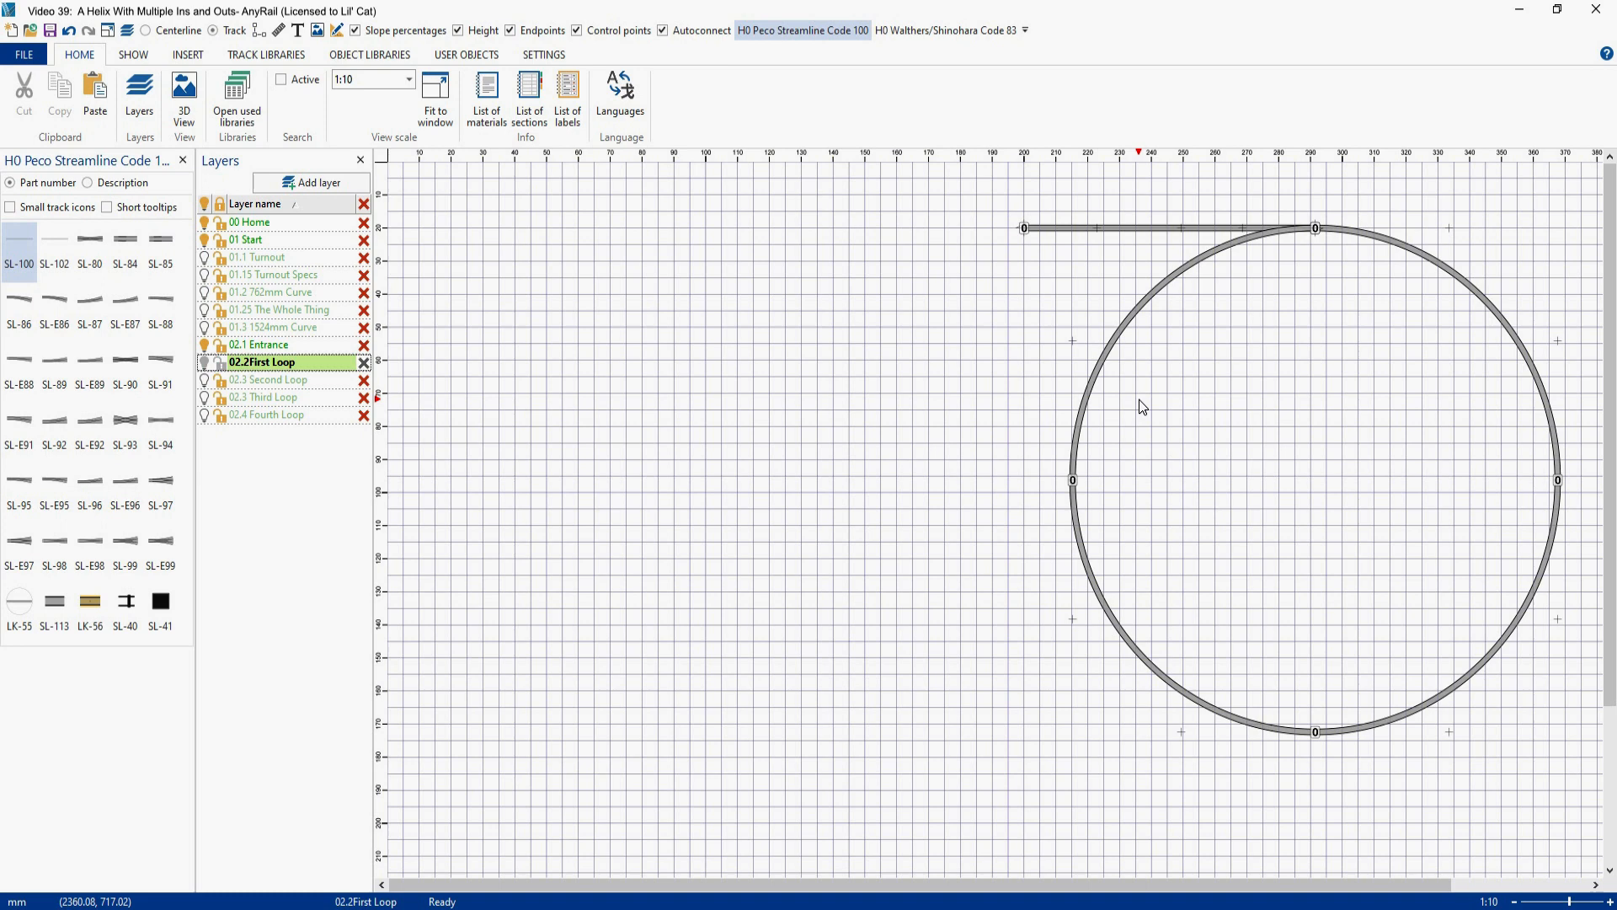
- Set the height of the circle's upper-left quarter to 102 mm and smooth the slope around the whole loop
click(1155, 299)
right_click(1156, 299)
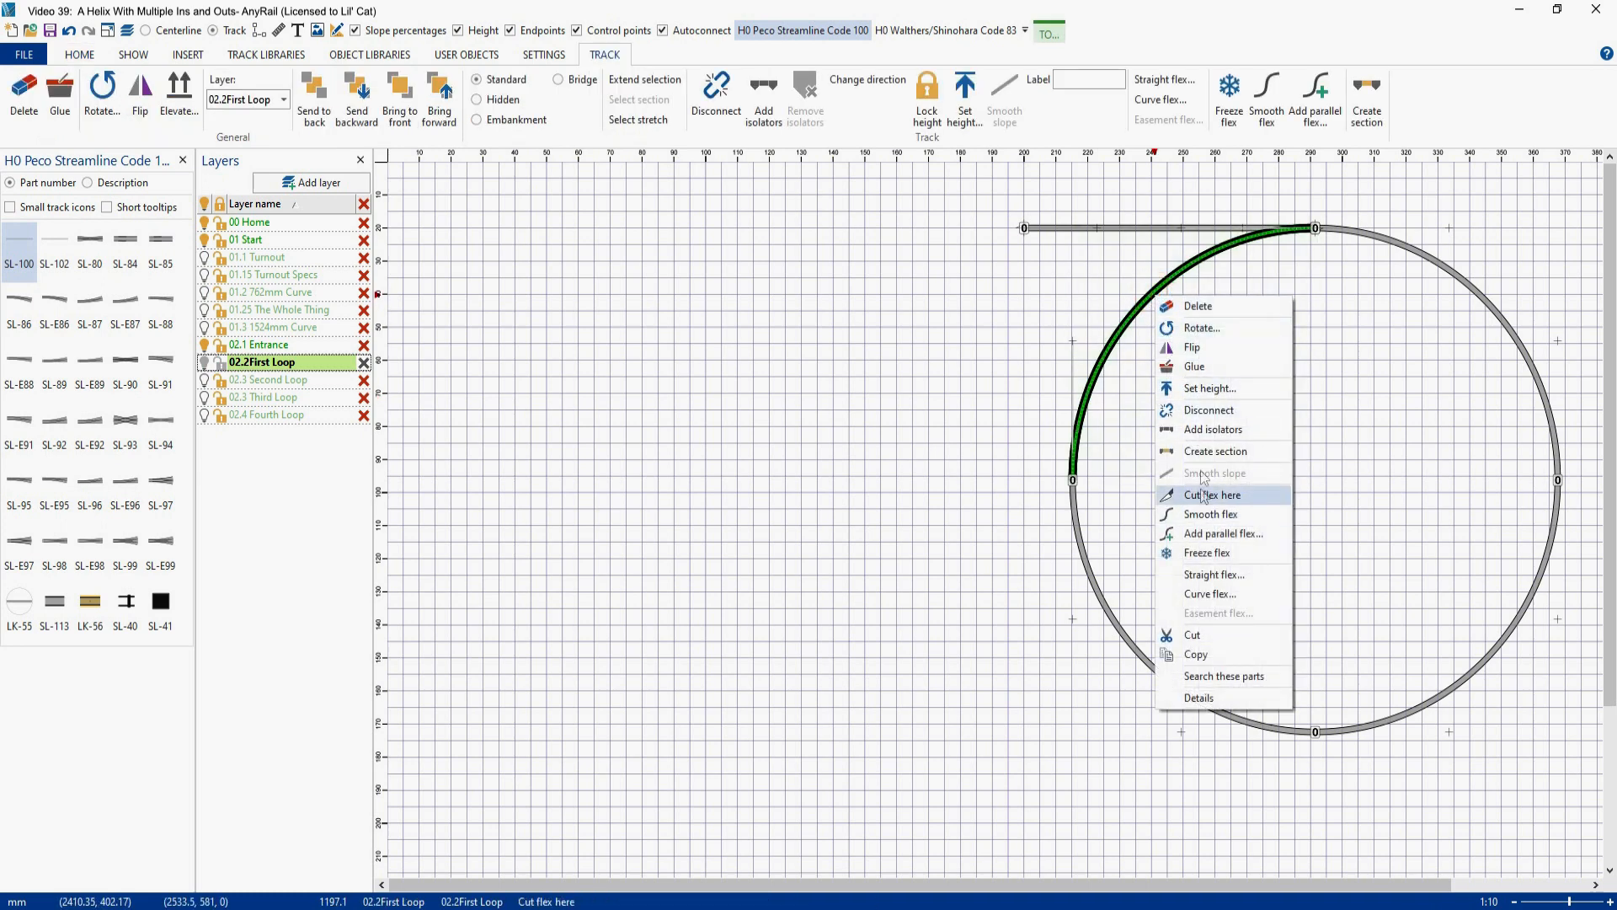
click(1208, 388)
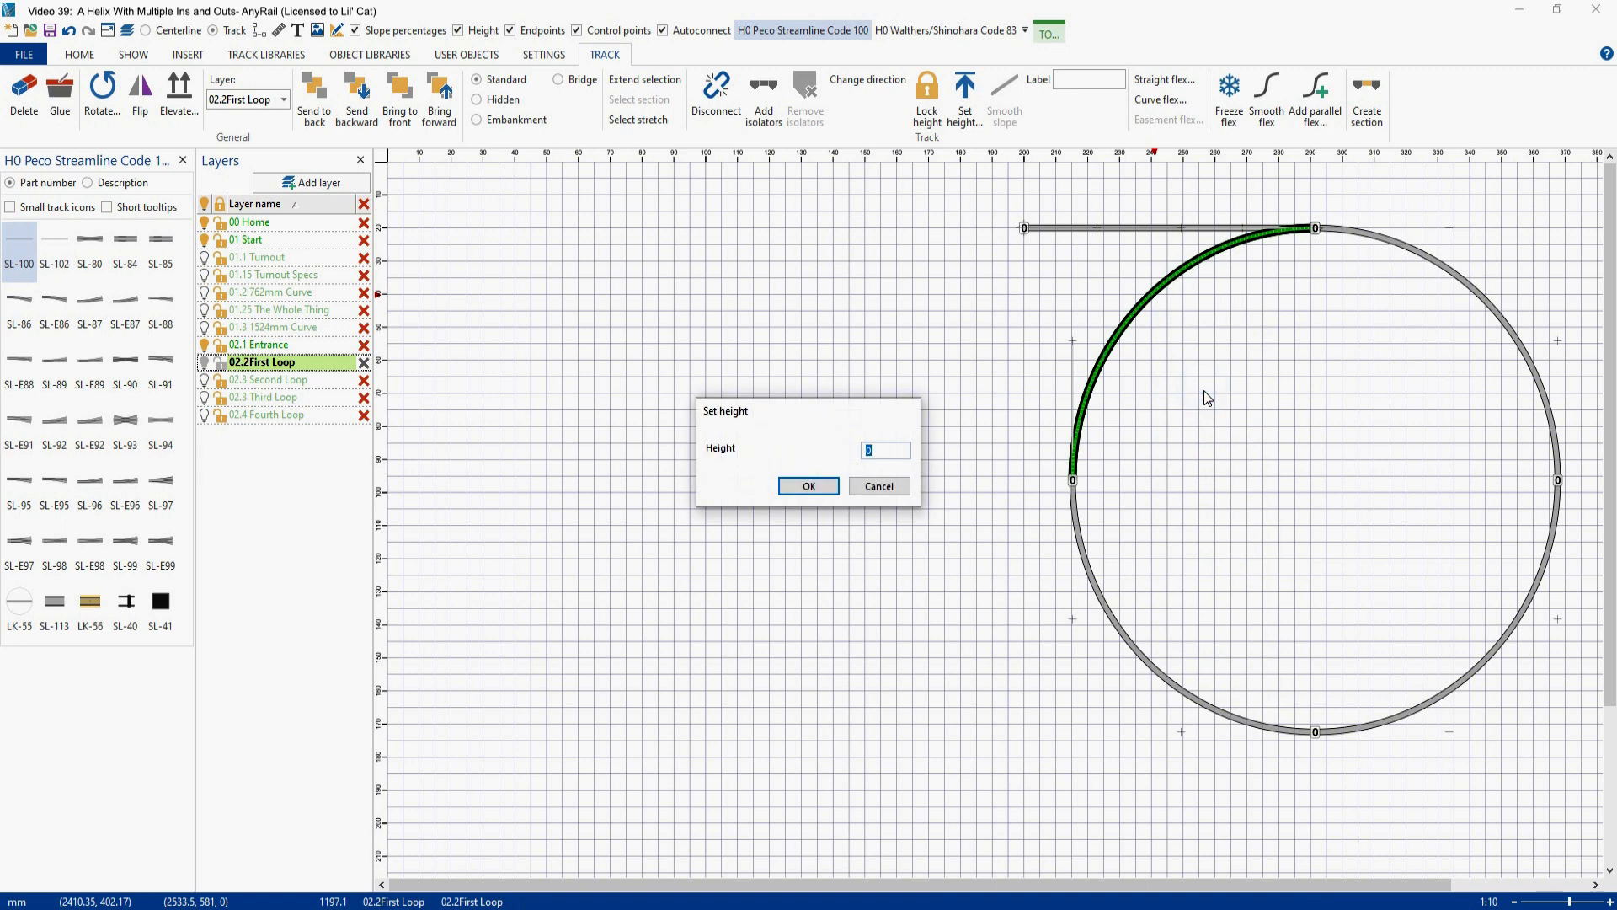
text(102)
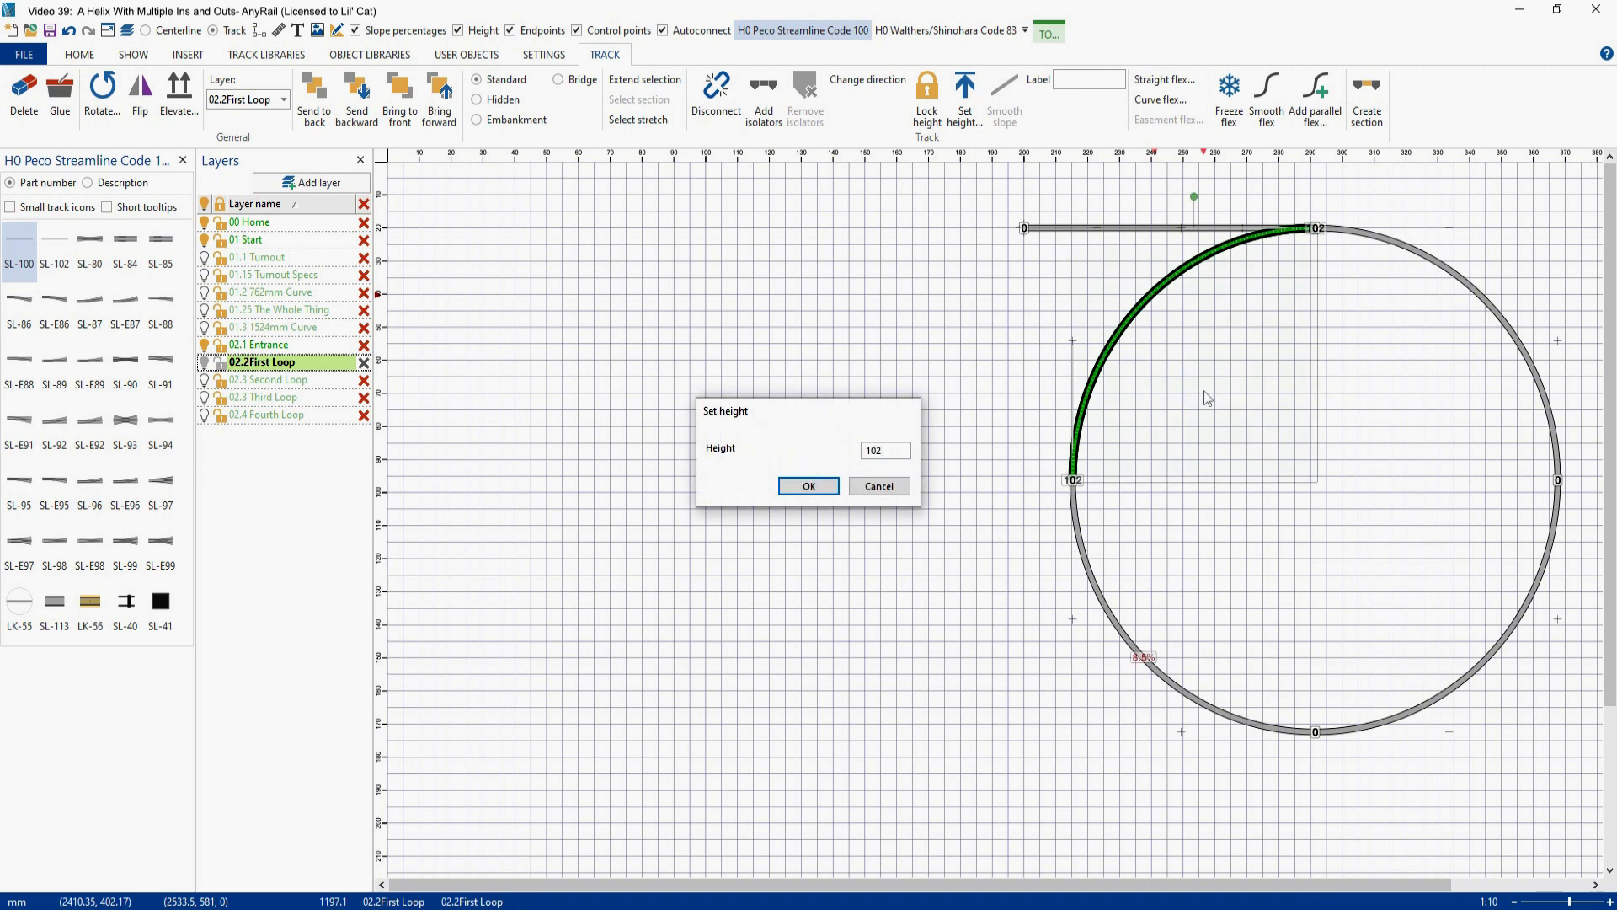
key(Return)
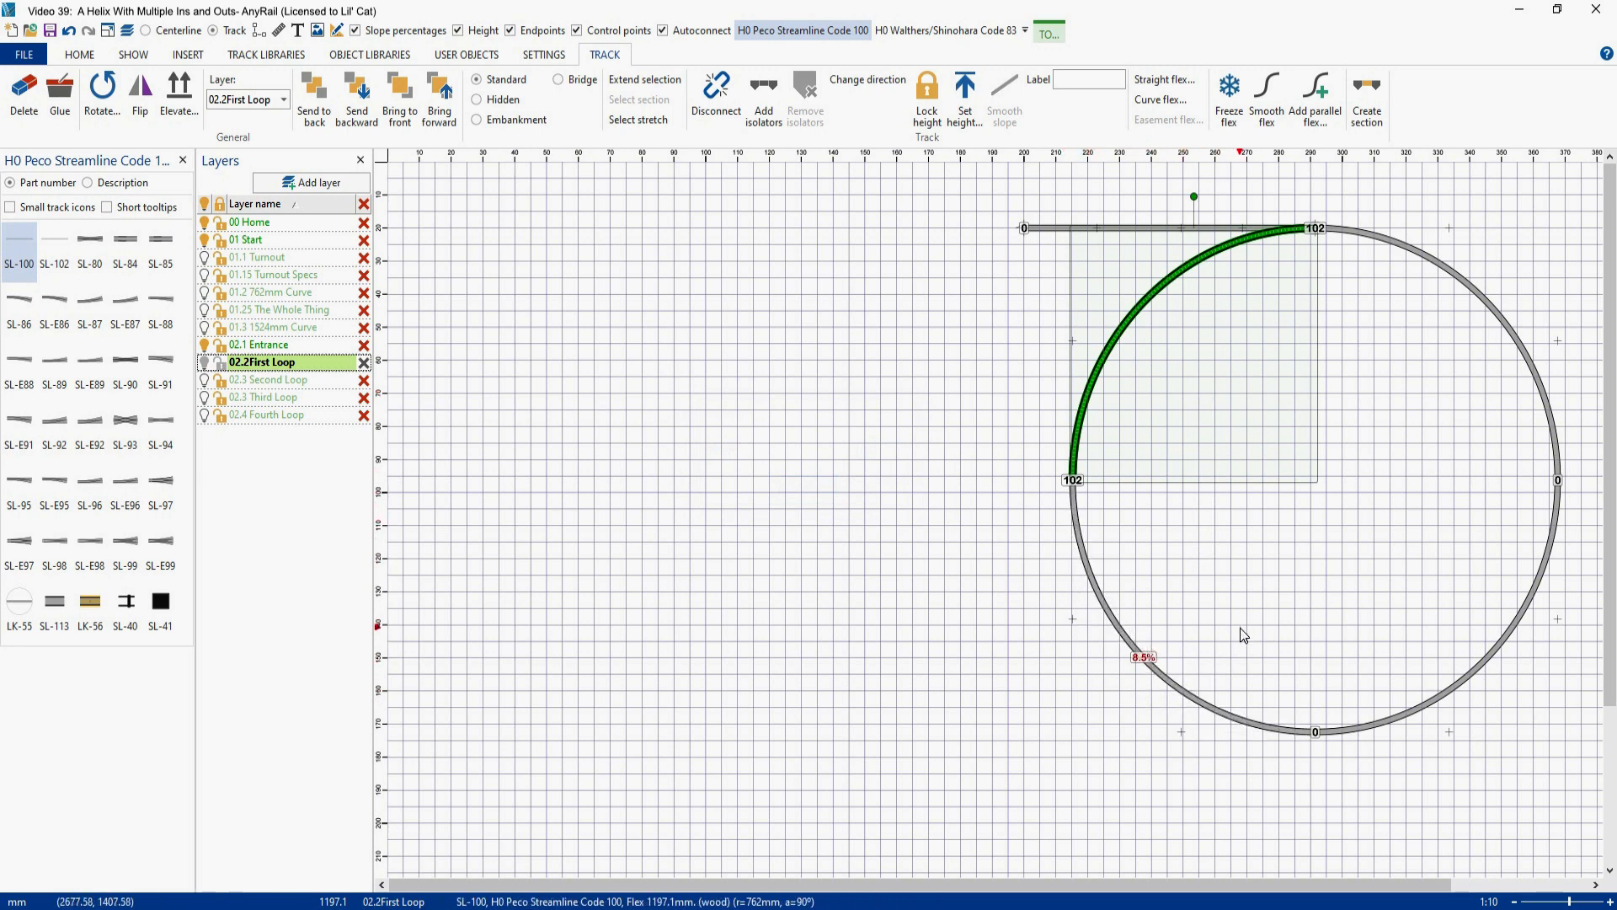
double_click(1398, 252)
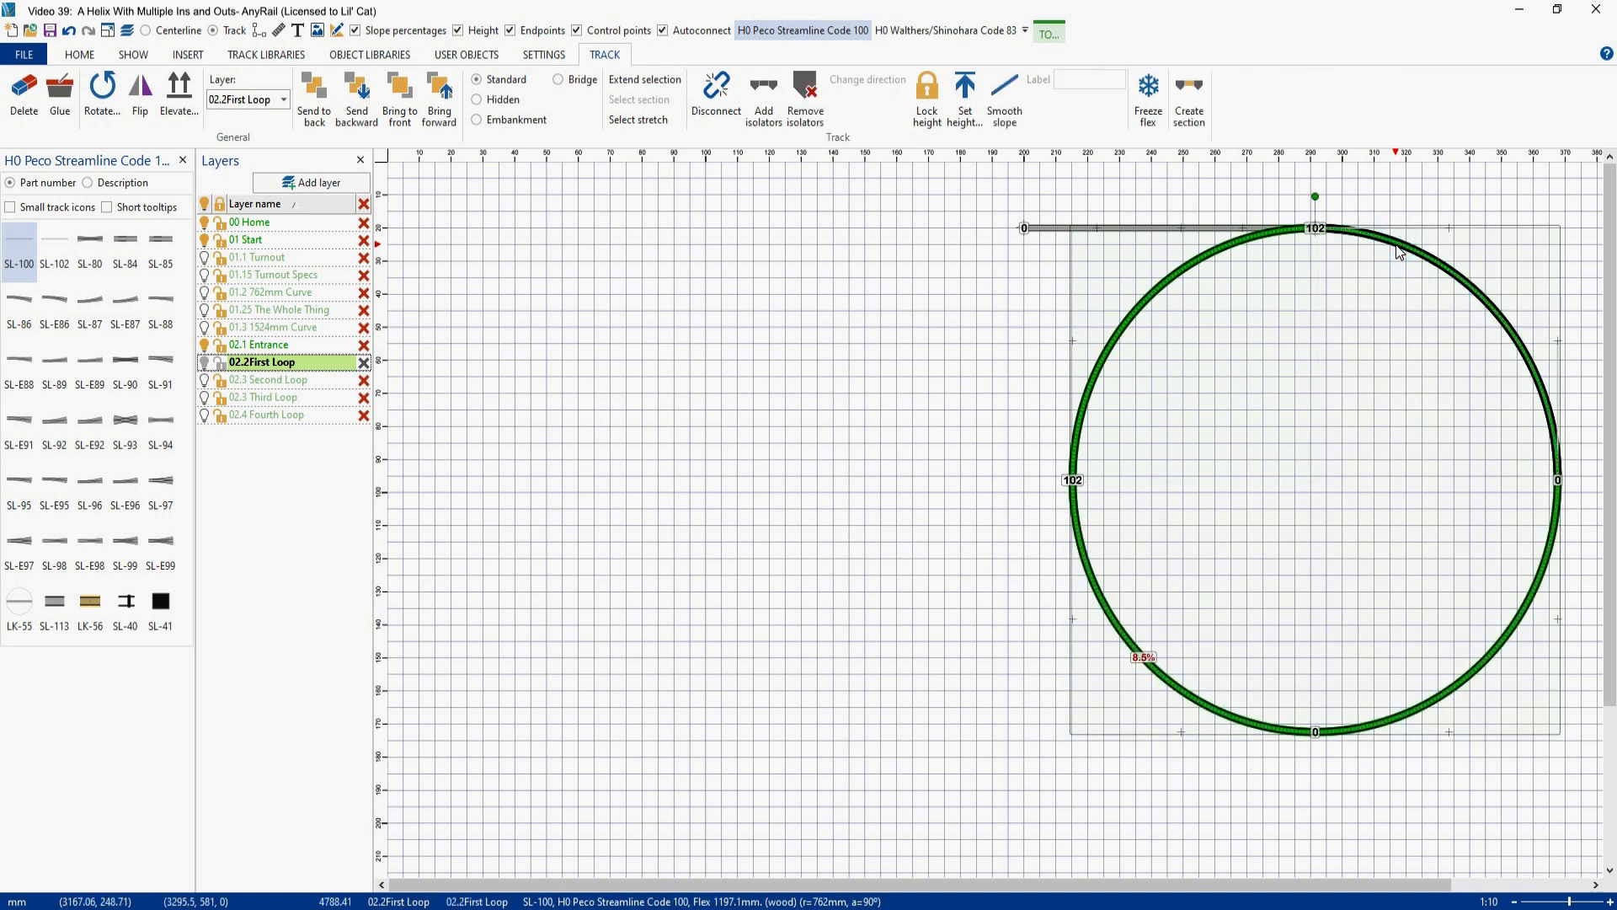
click(1014, 102)
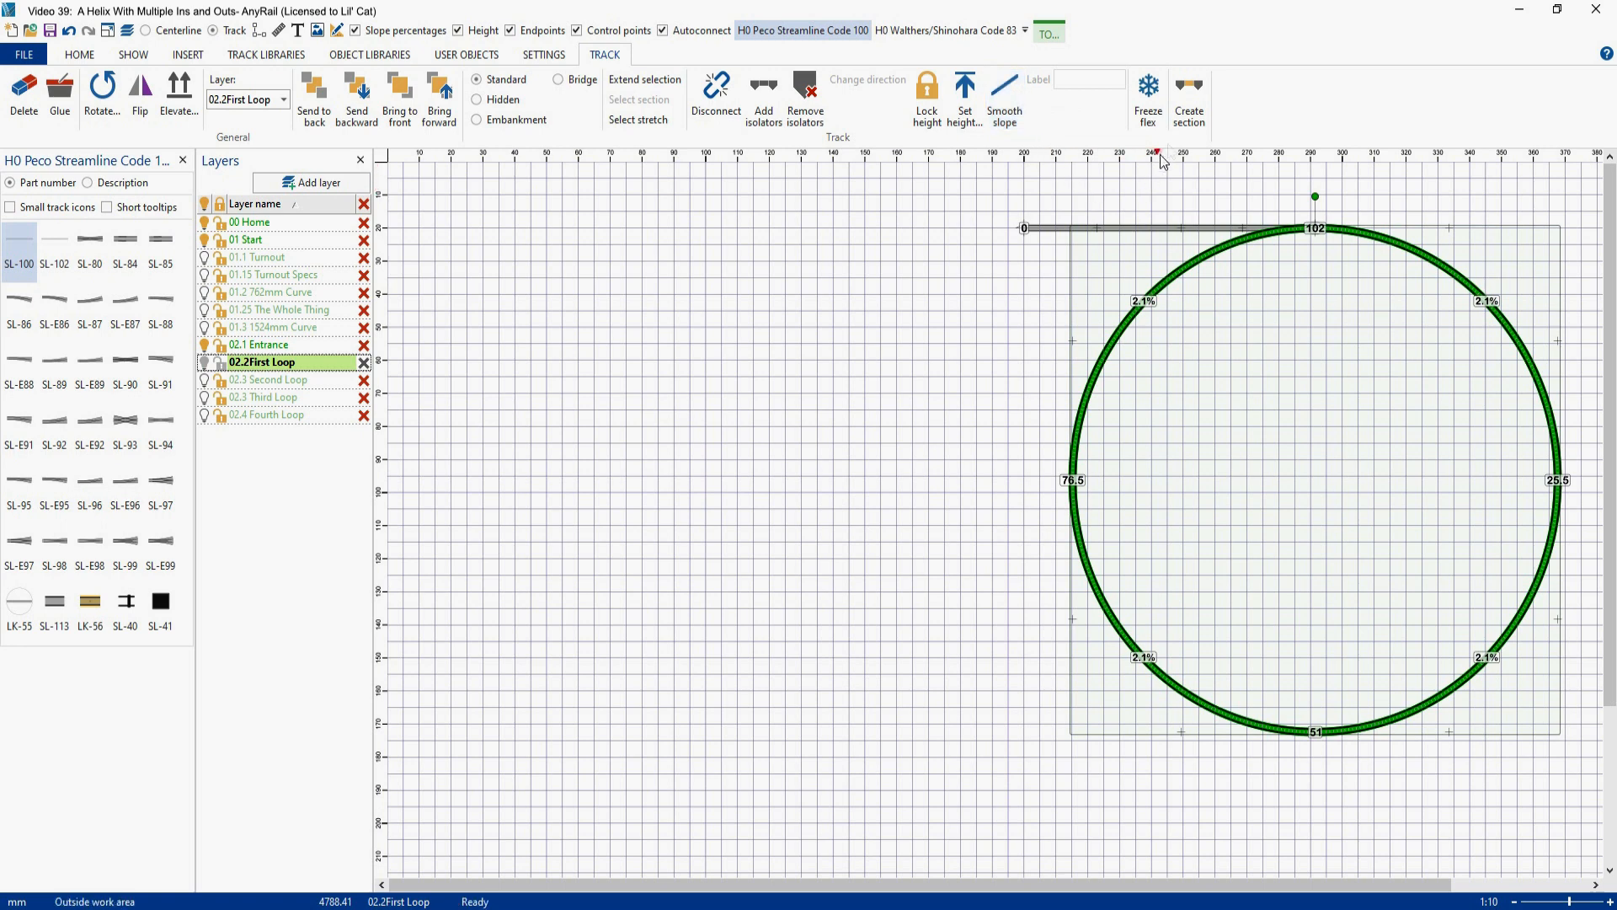
- Create a section from the selected loop, name it First Loop and colour it dark red
click(1187, 105)
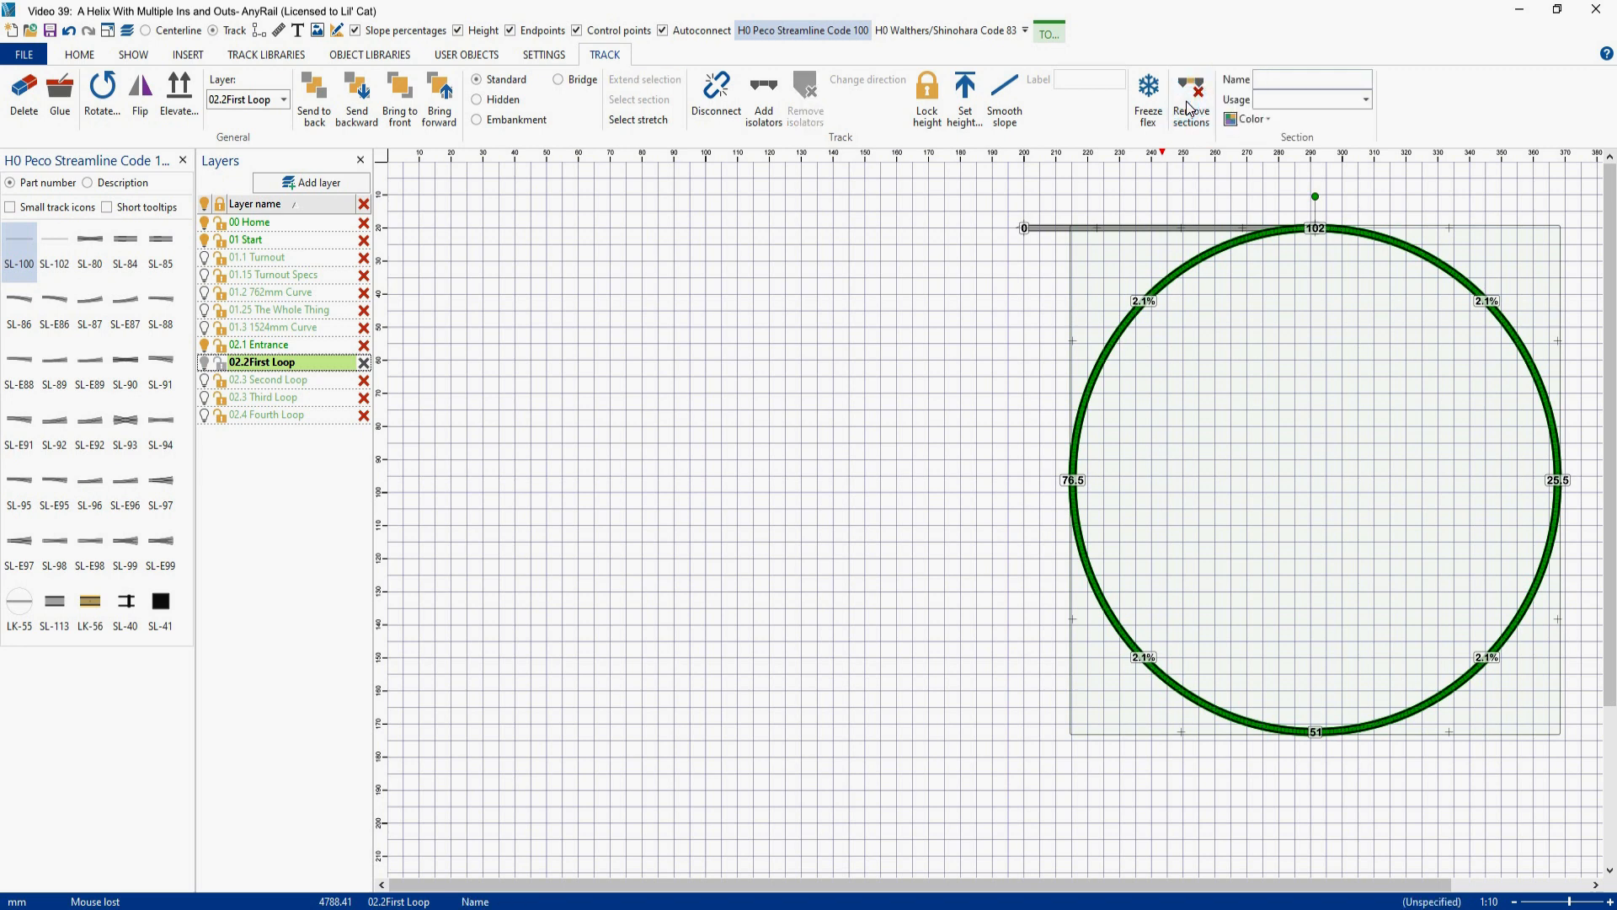
text(First Loop)
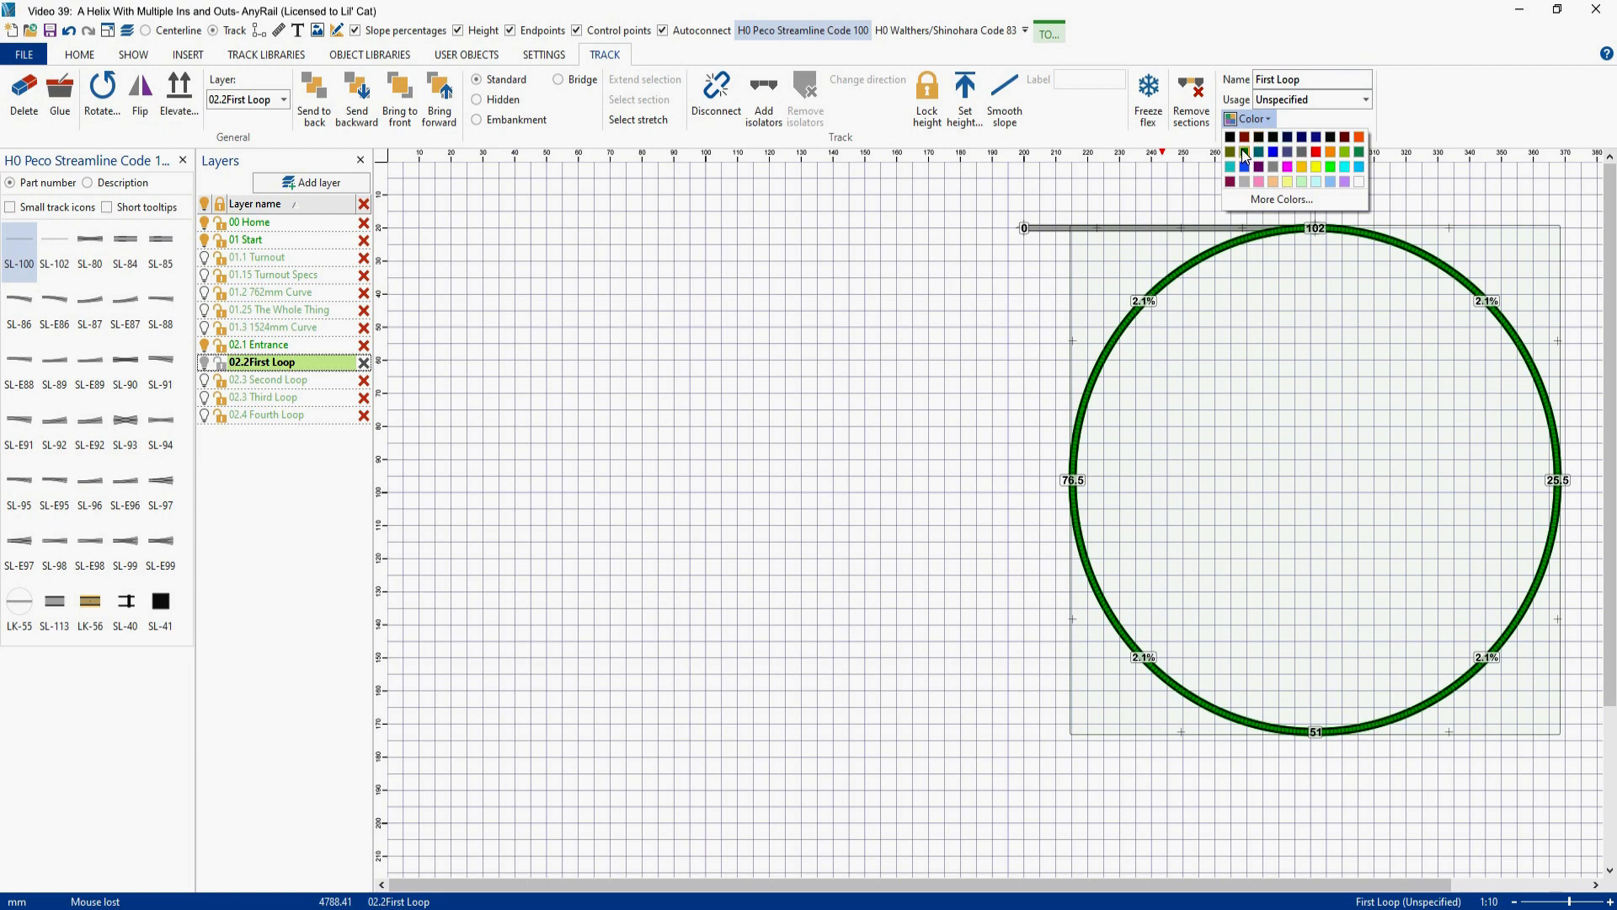
click(1246, 152)
click(1317, 391)
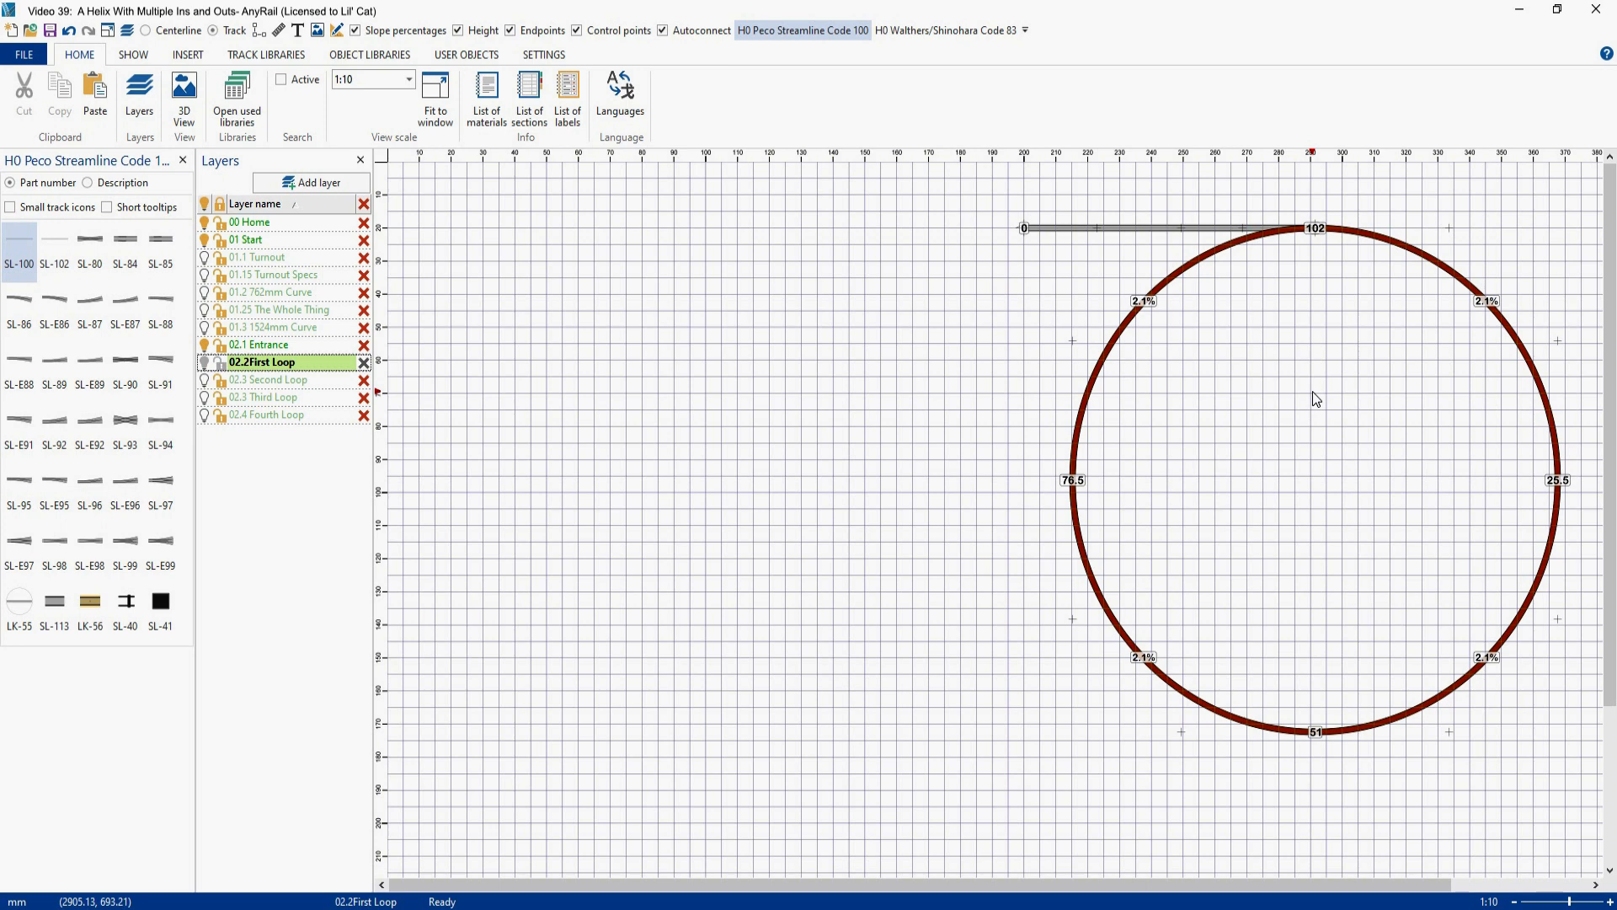
- Activate the 02.3 Second Loop layer and paste a copy of the full first loop beside the original
click(295, 382)
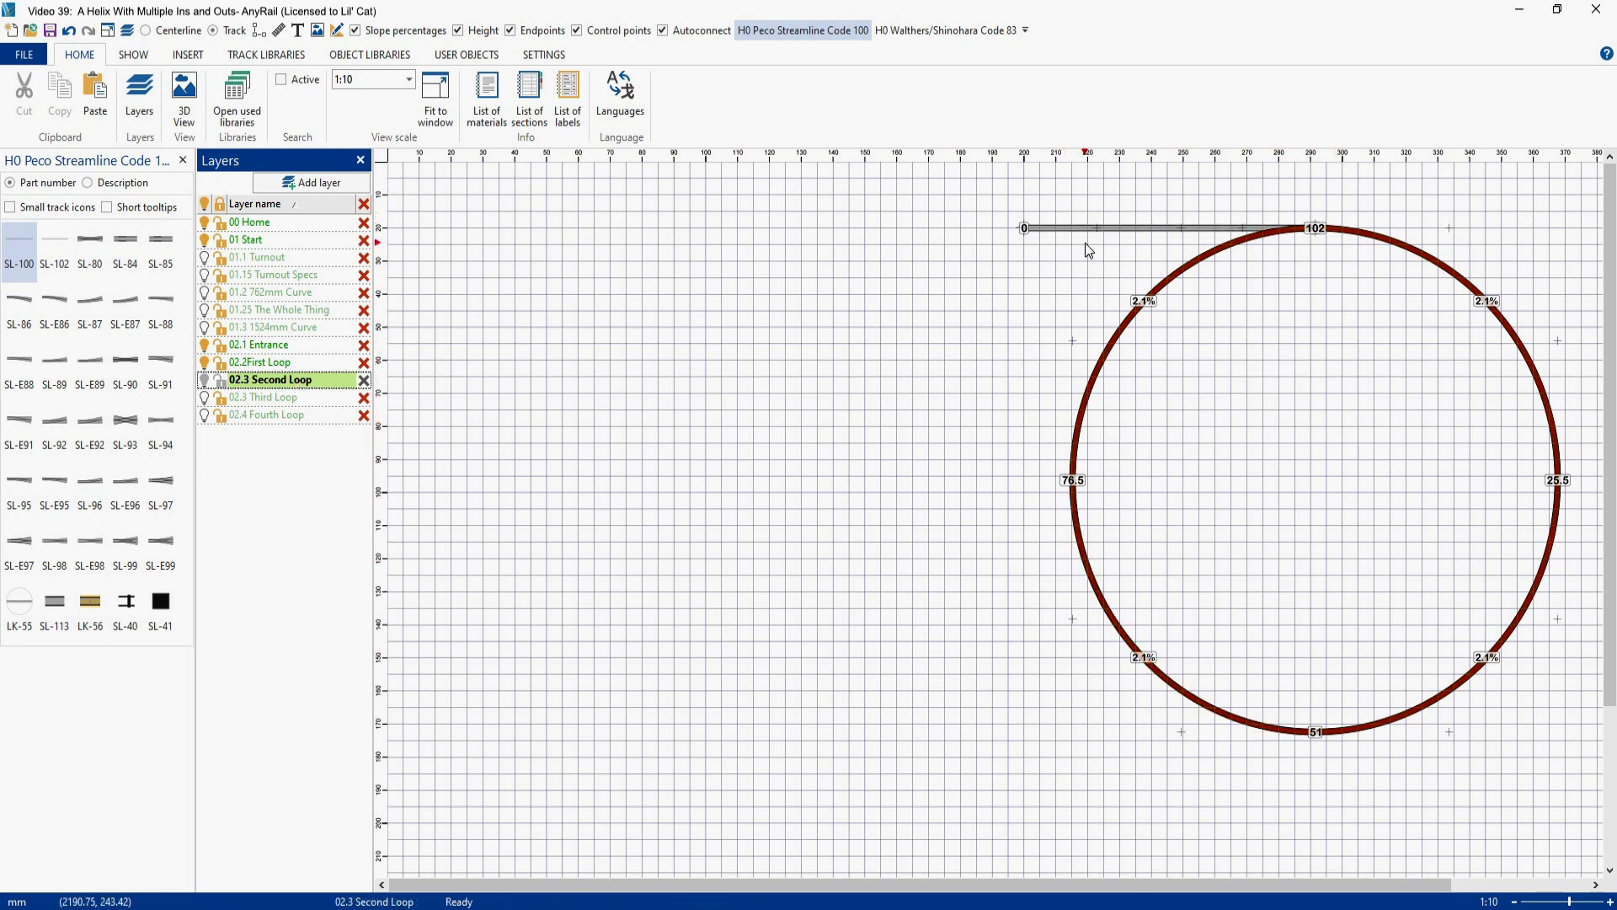
drag(1054, 182, 1581, 808)
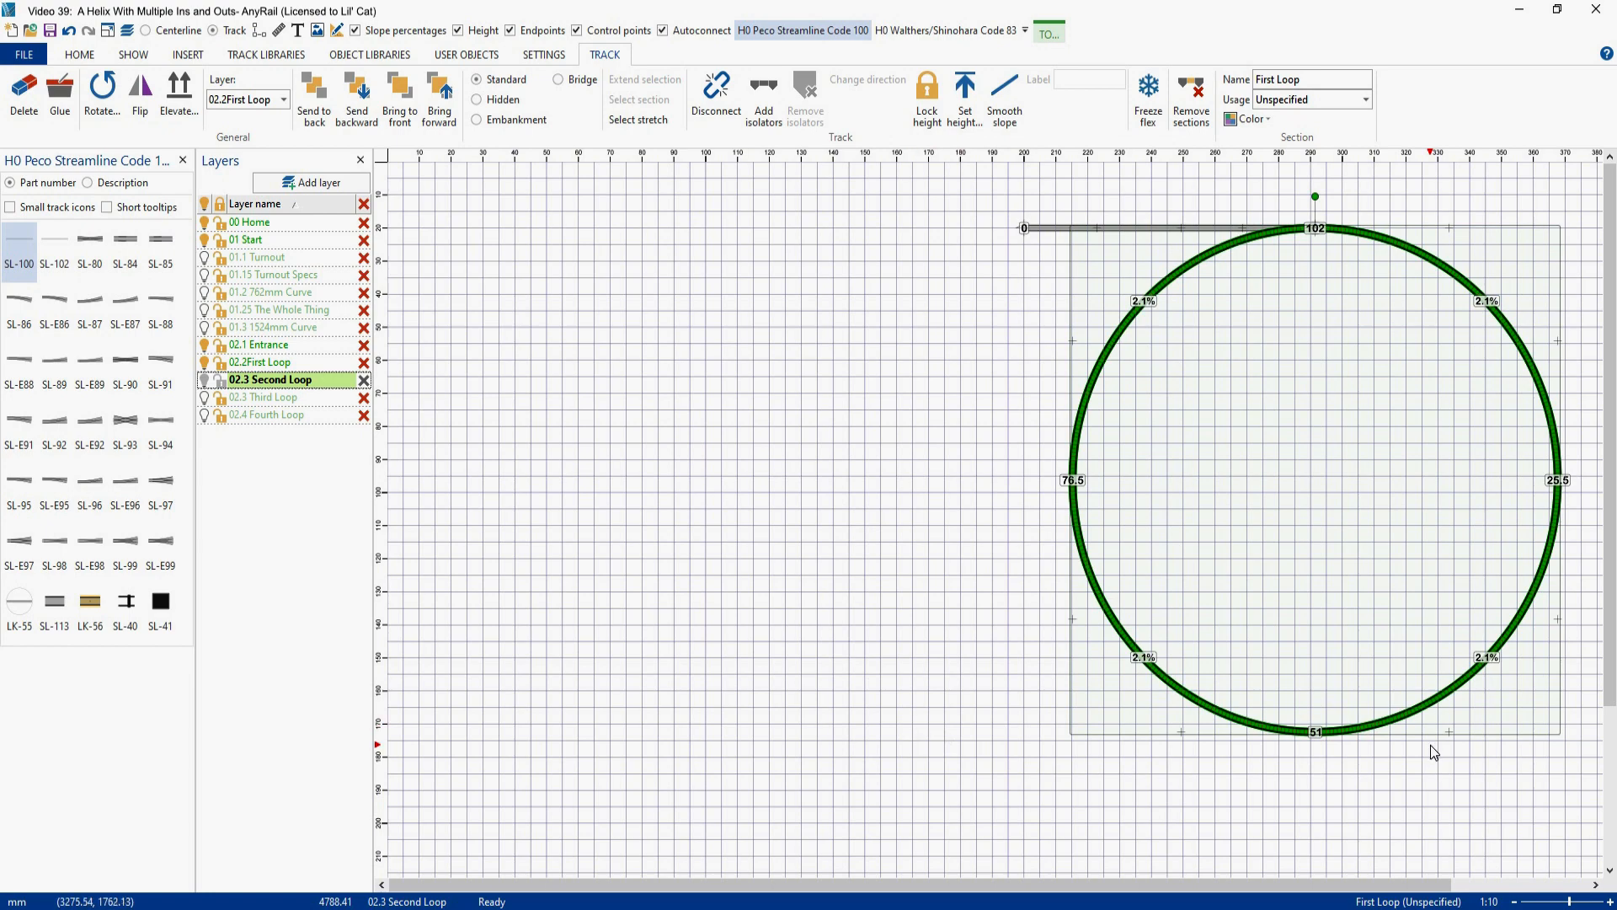
key(ctrl+v)
click(667, 696)
drag(667, 696, 606, 716)
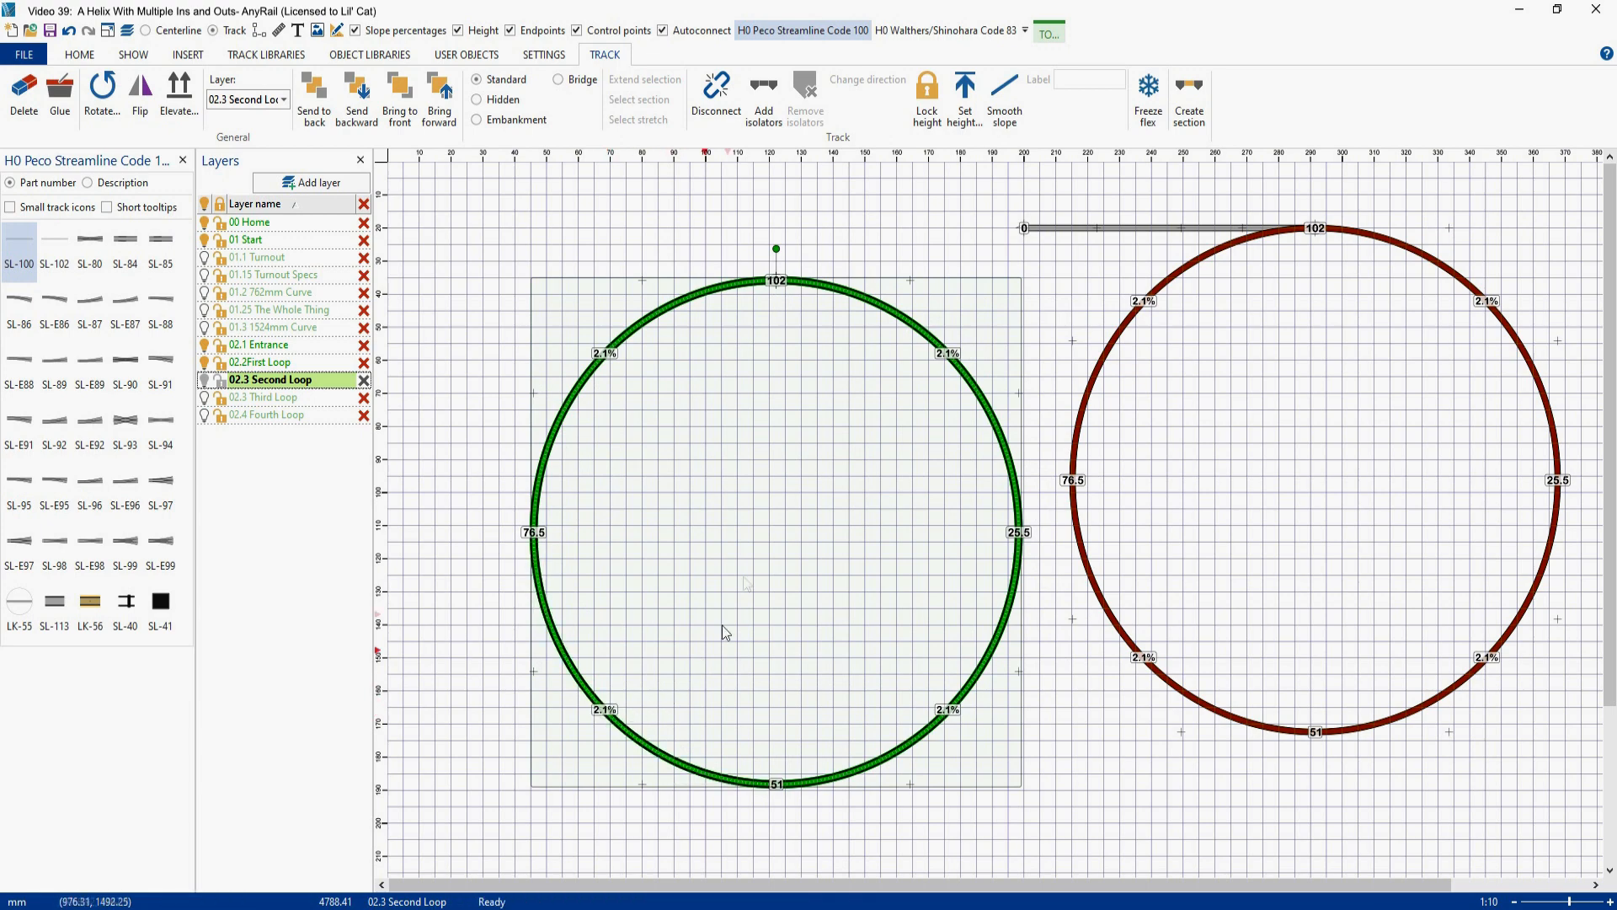
click(797, 468)
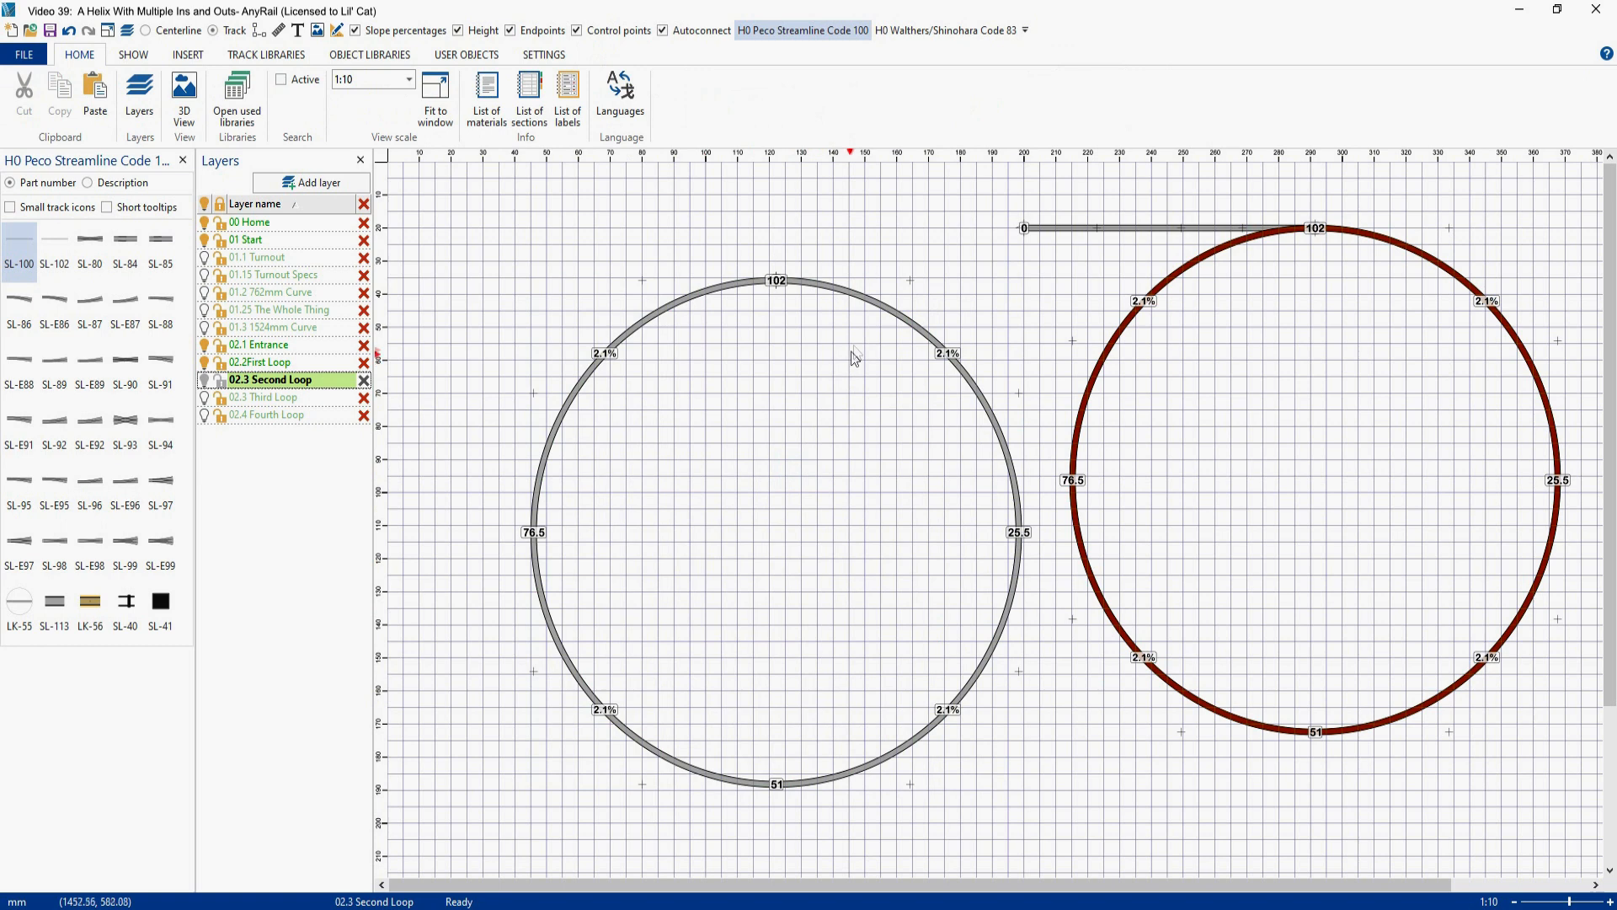
- Set the height of the copied loop's upper-right quarter to 102 mm
right_click(877, 303)
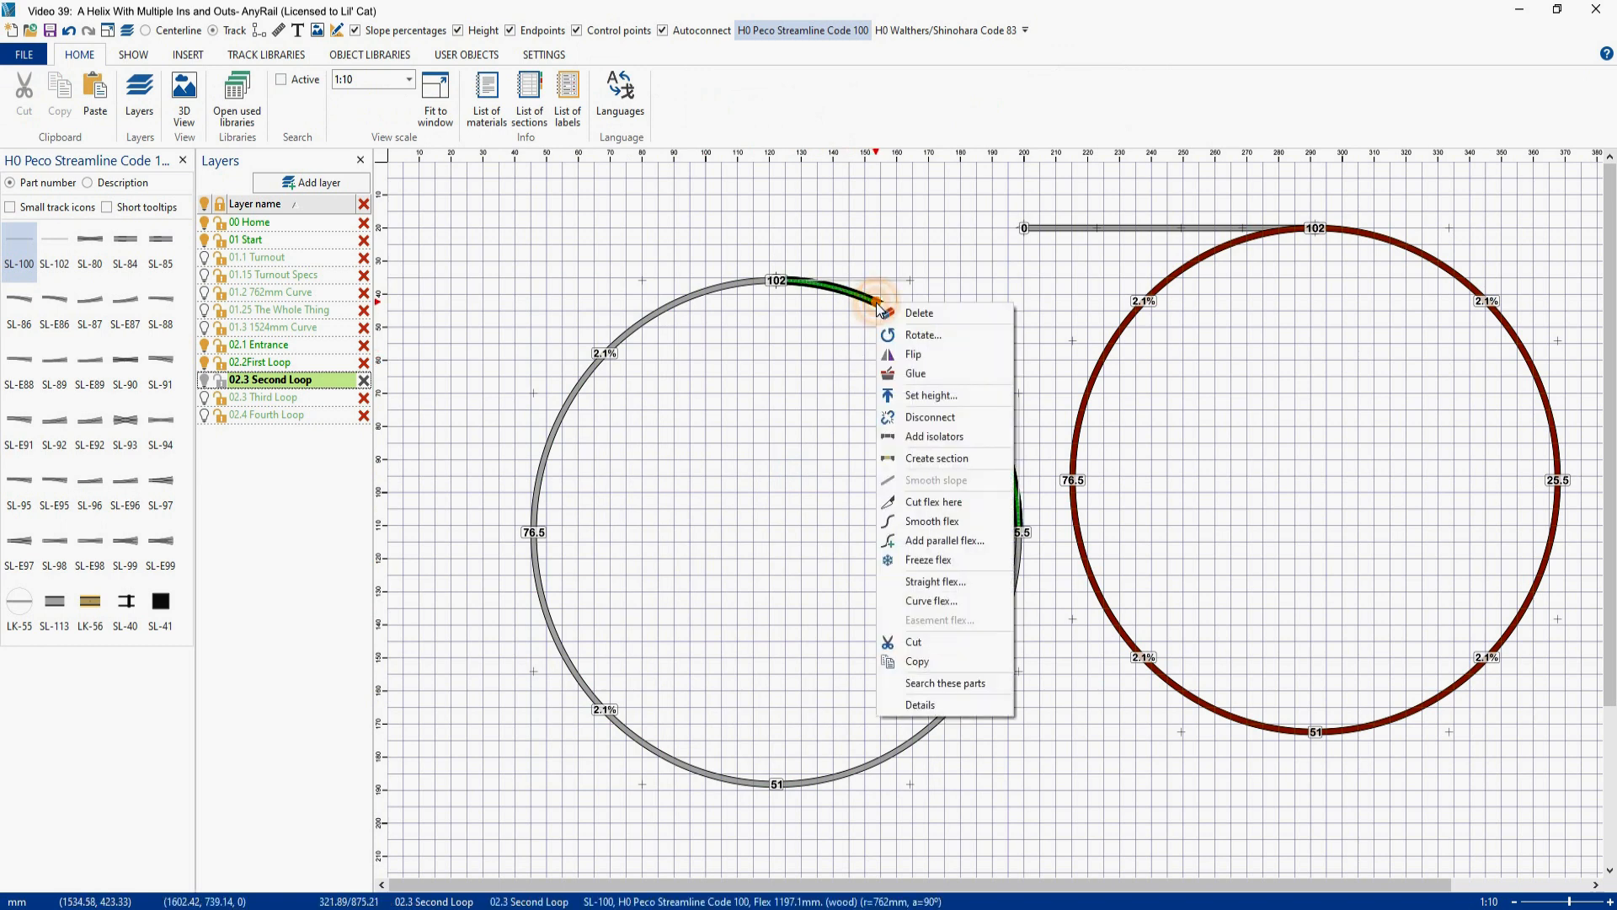
click(918, 395)
text(102)
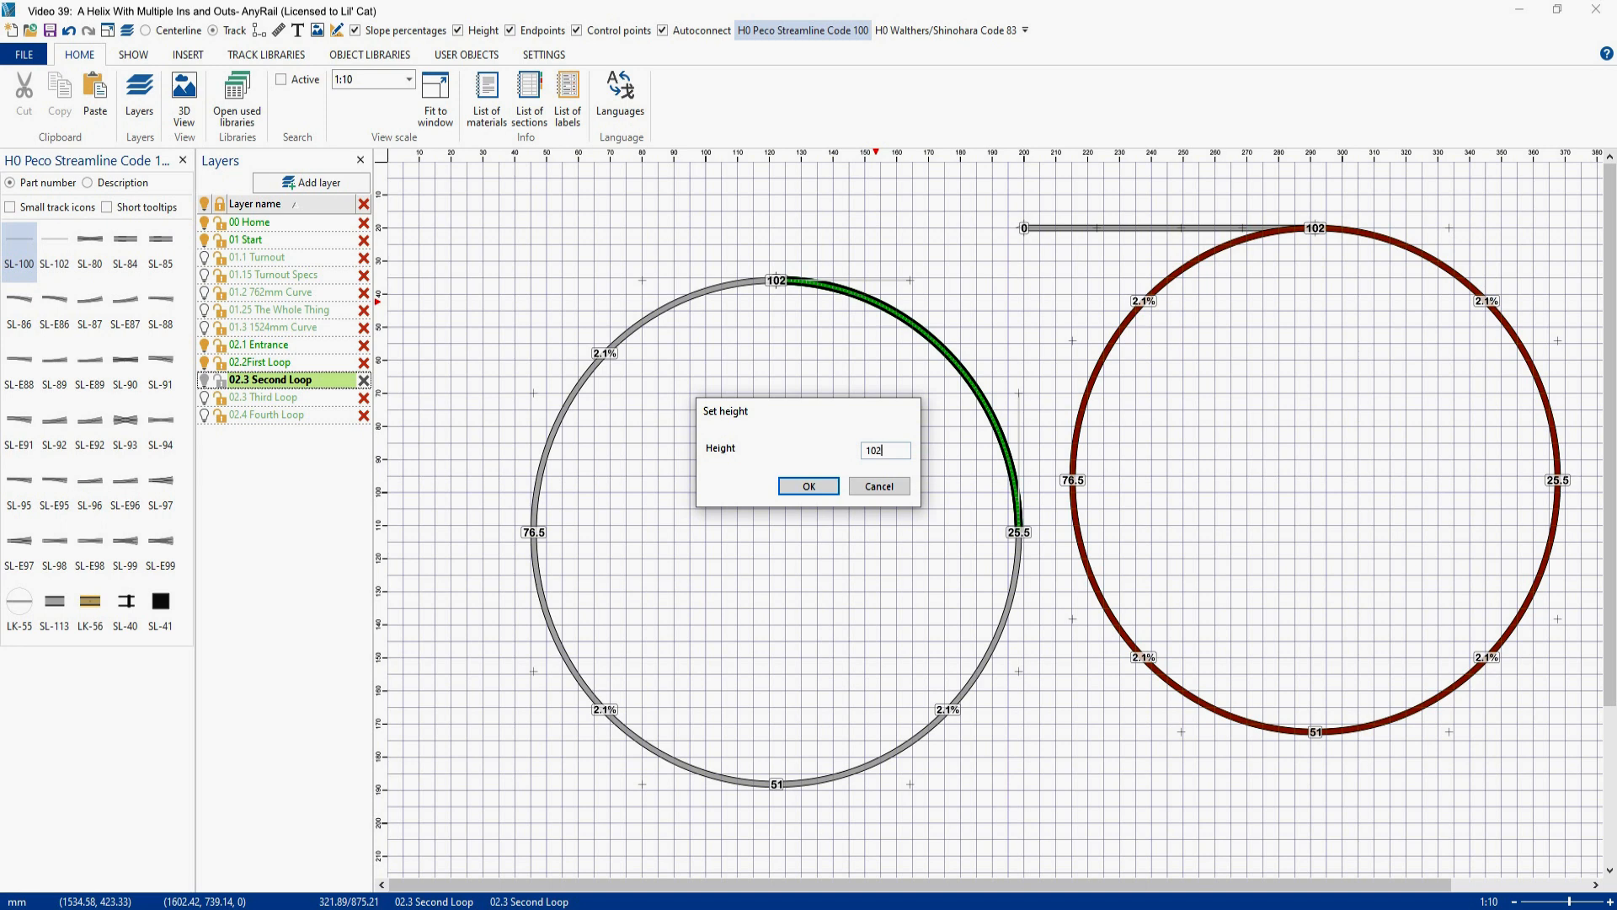
key(Return)
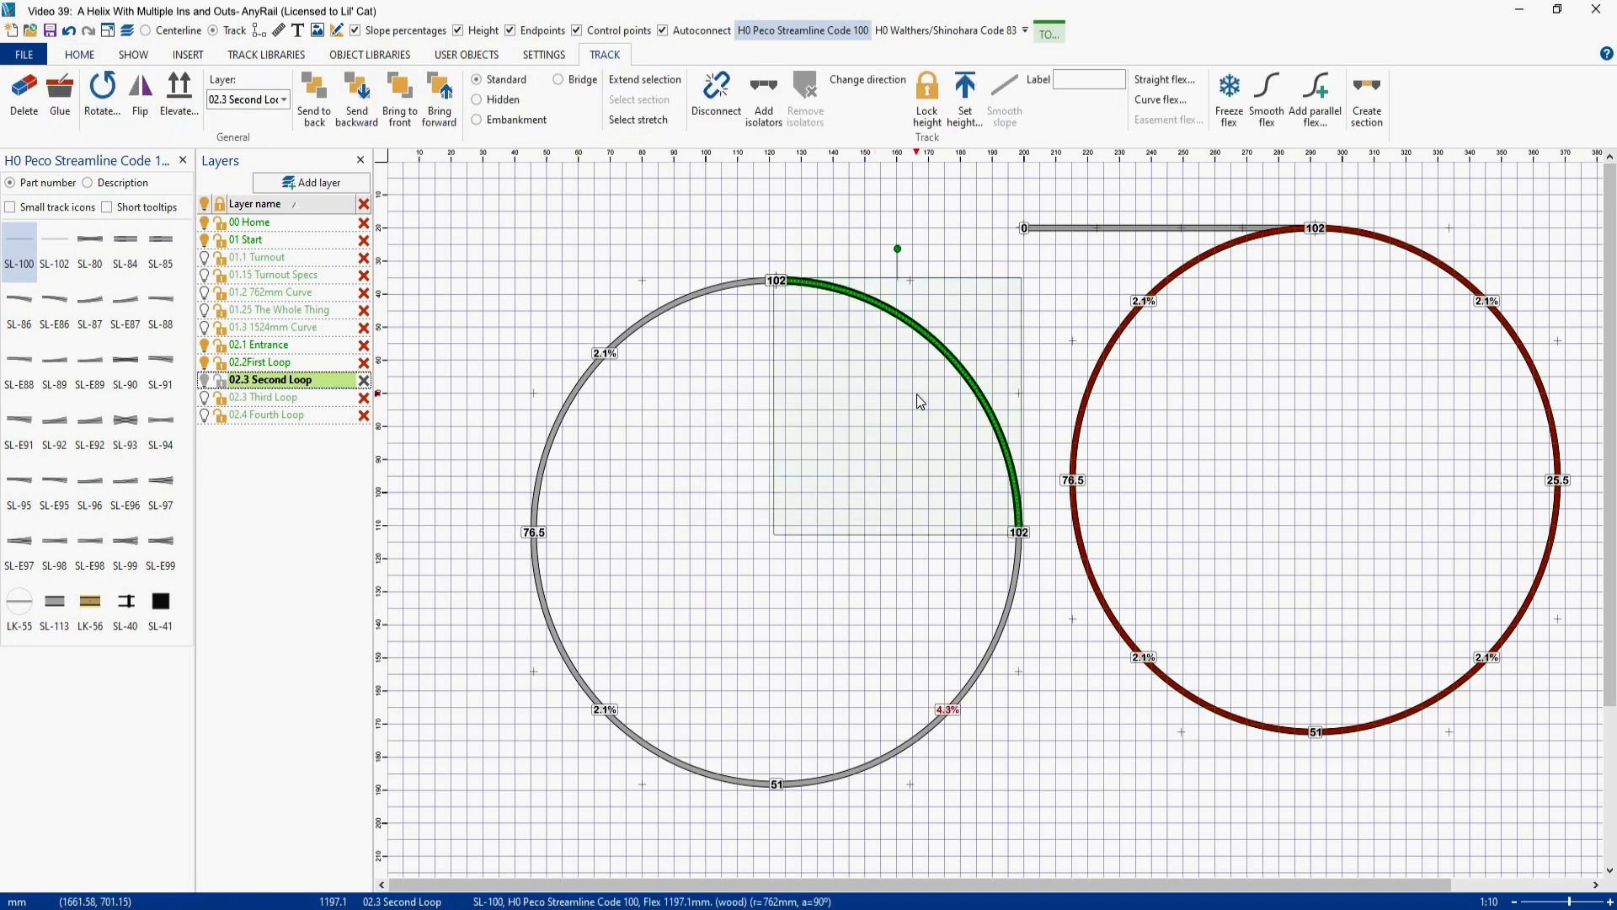
- Set the height of the copied loop's upper-left quarter to 204 mm
click(653, 327)
right_click(653, 327)
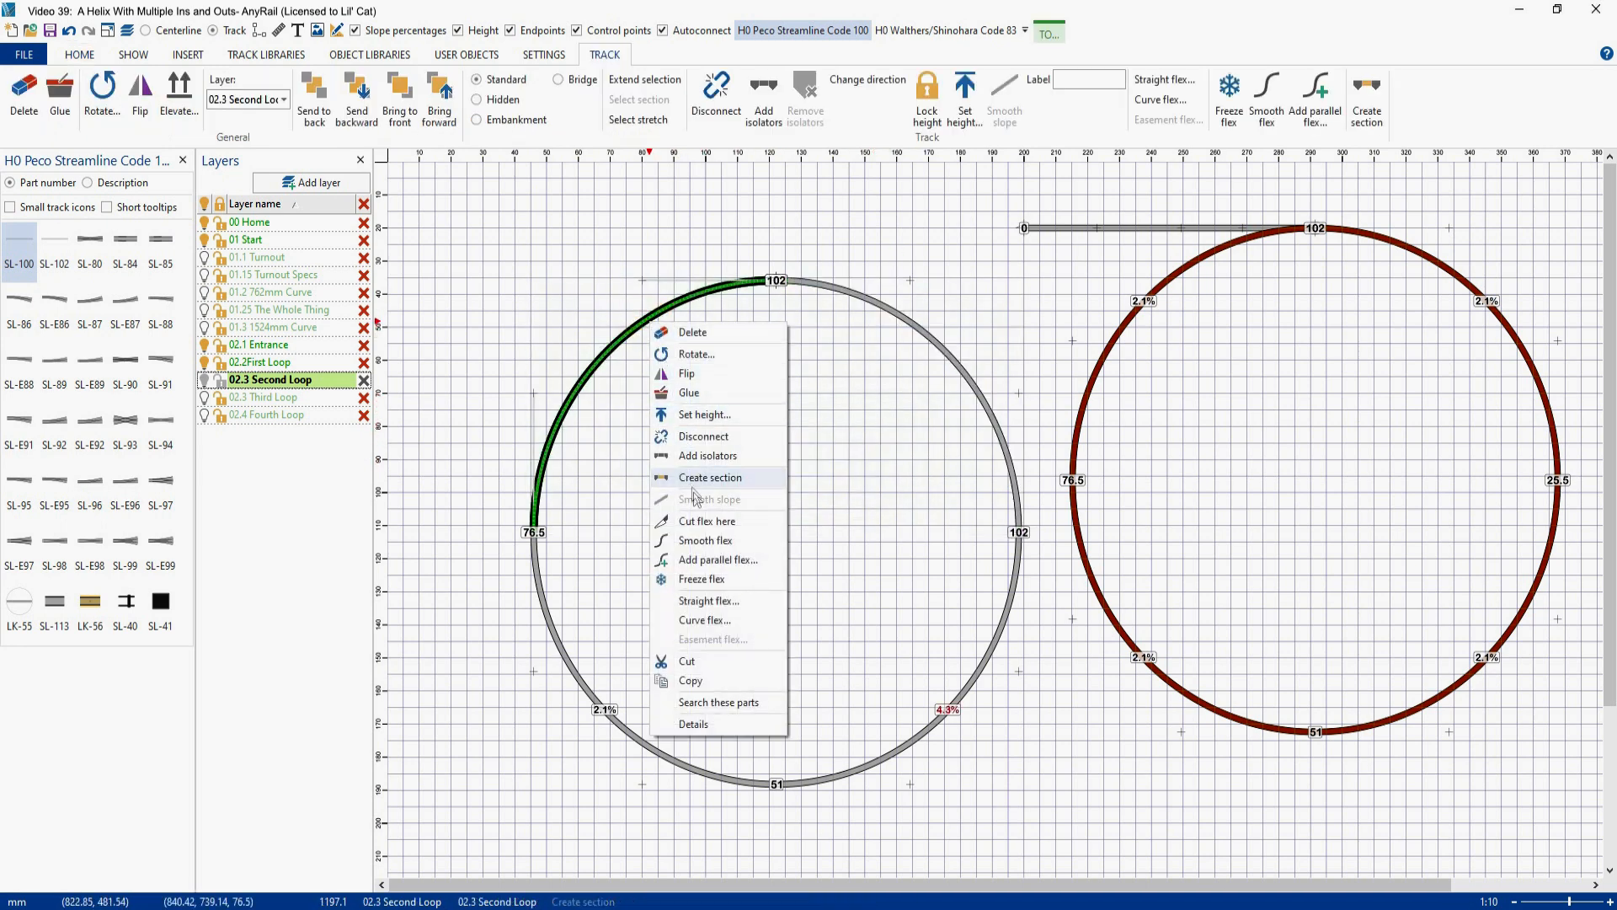
click(705, 414)
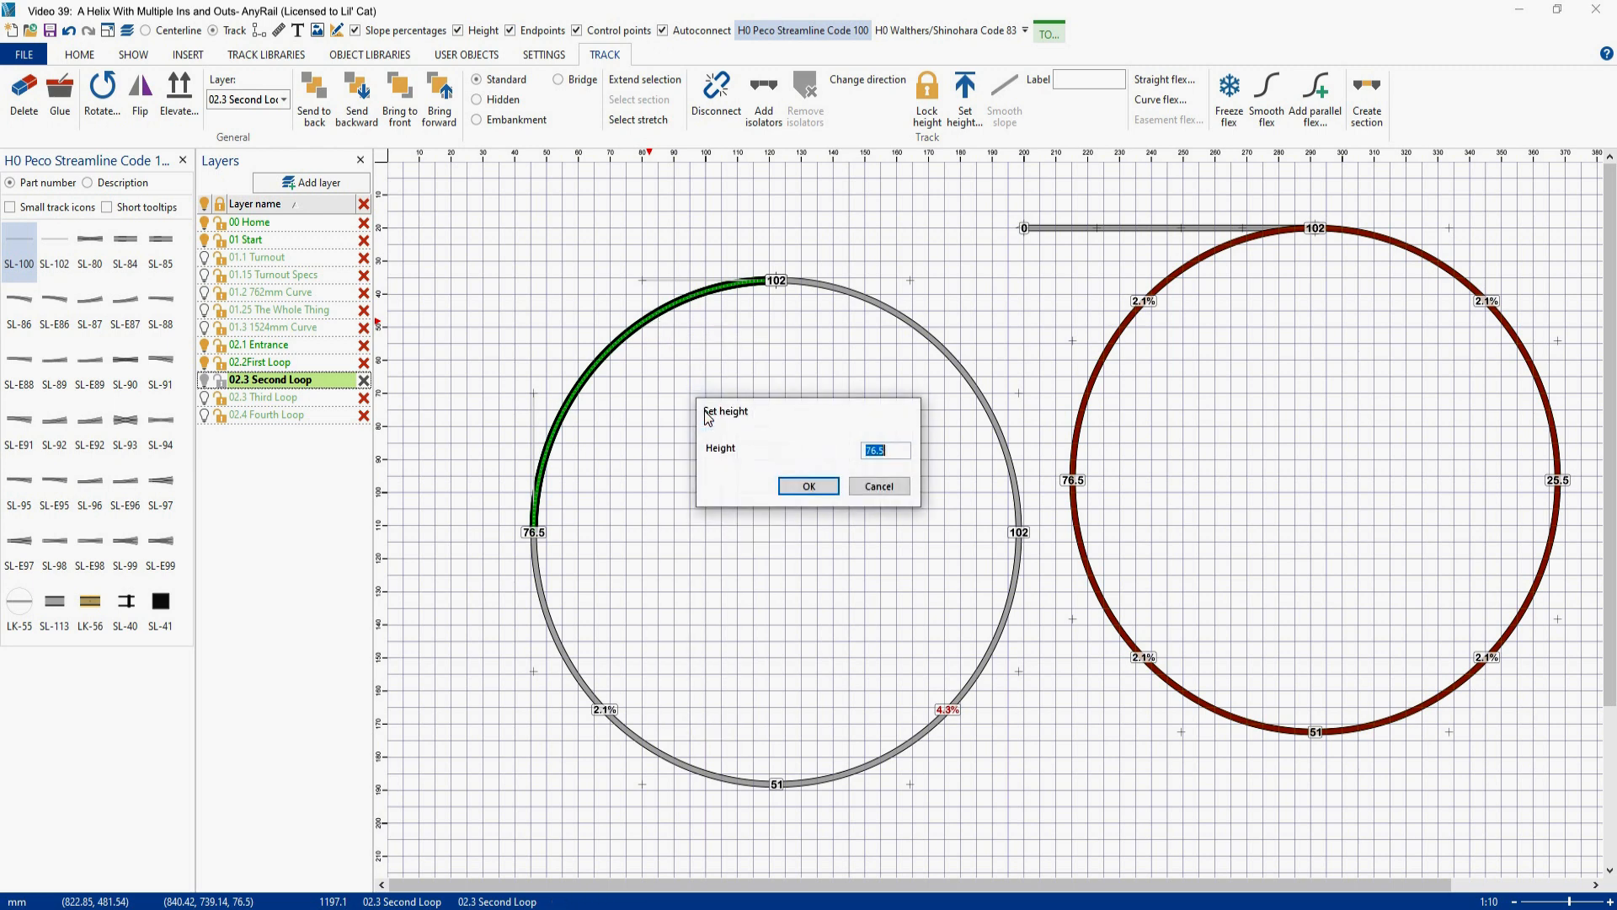
text(204)
key(Return)
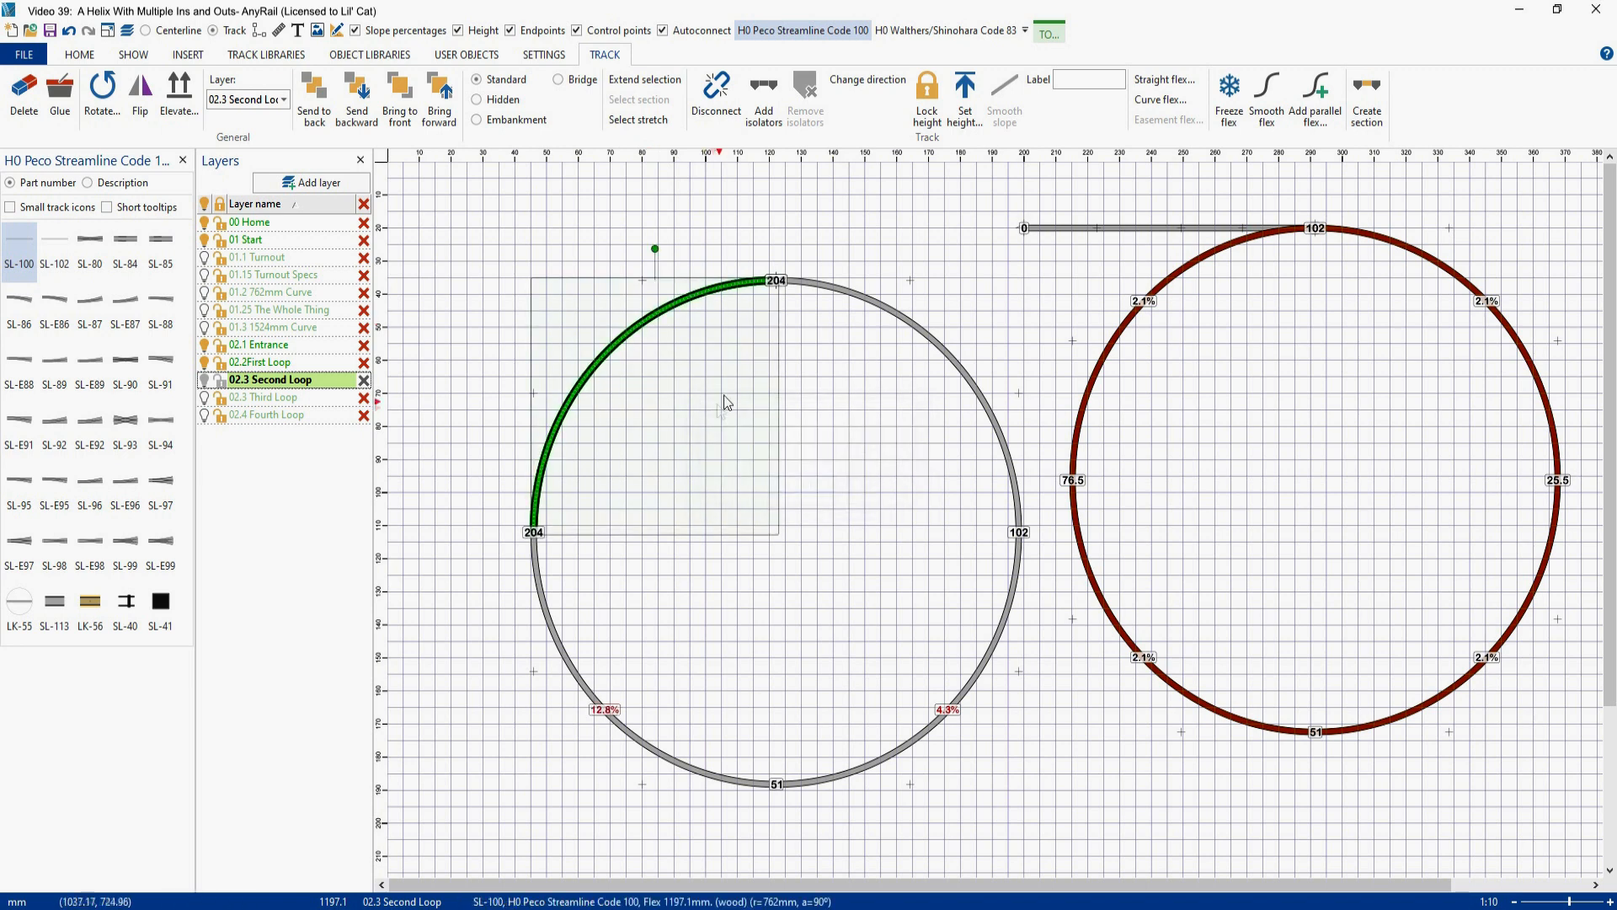
- Select all four quarters of the copied loop, starting from the upper-right curve, and smooth their slope
ctrl+click(876, 316)
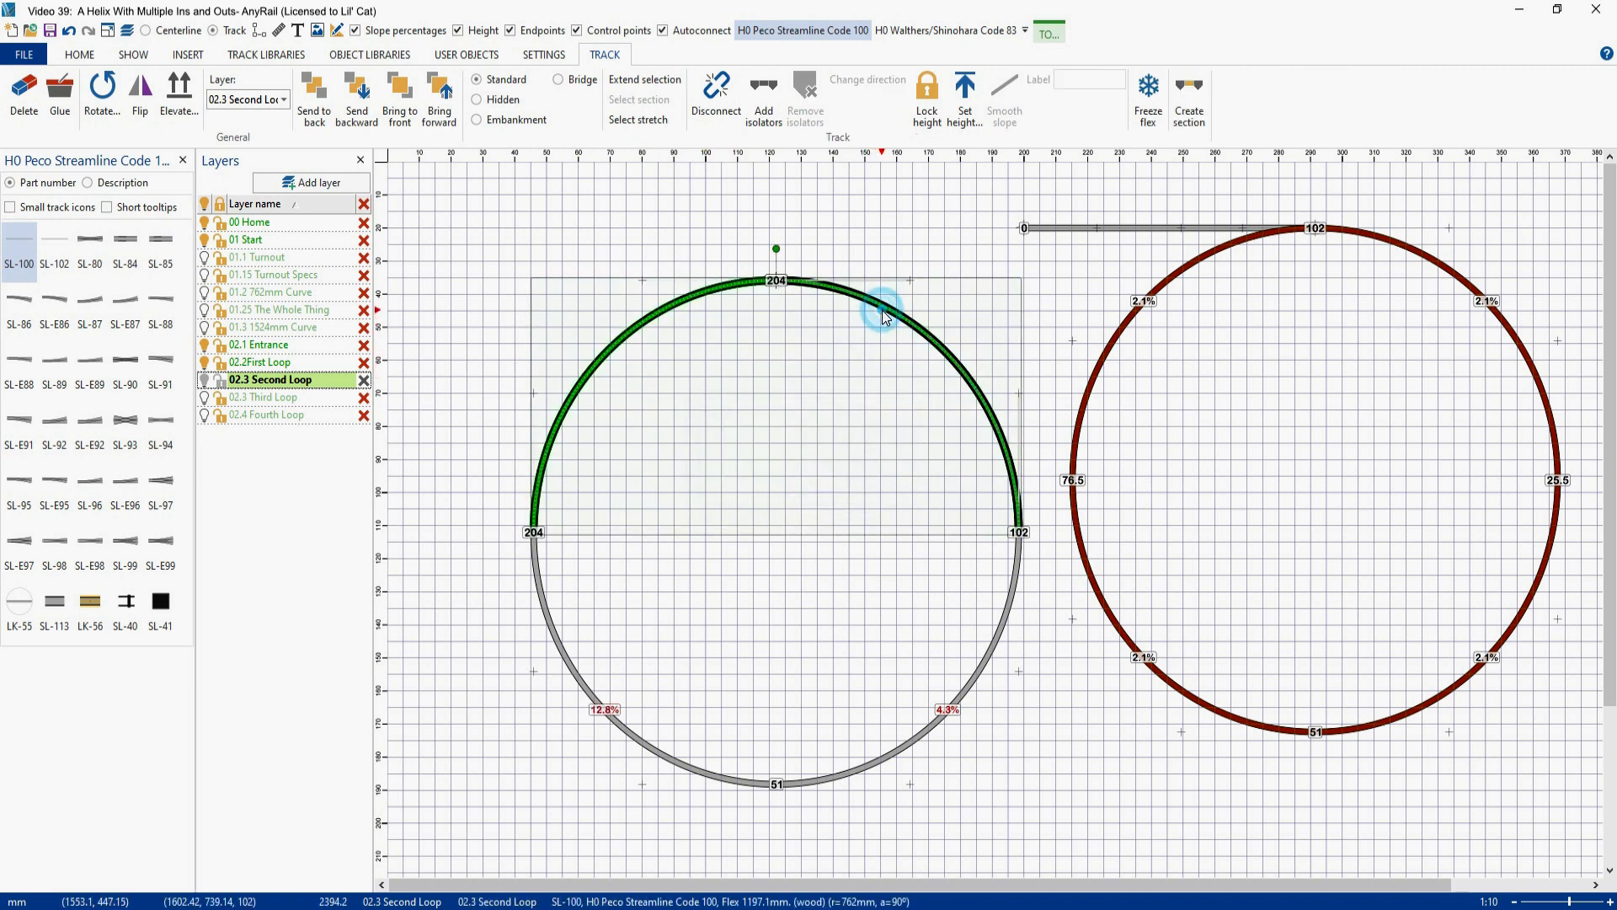
click(815, 431)
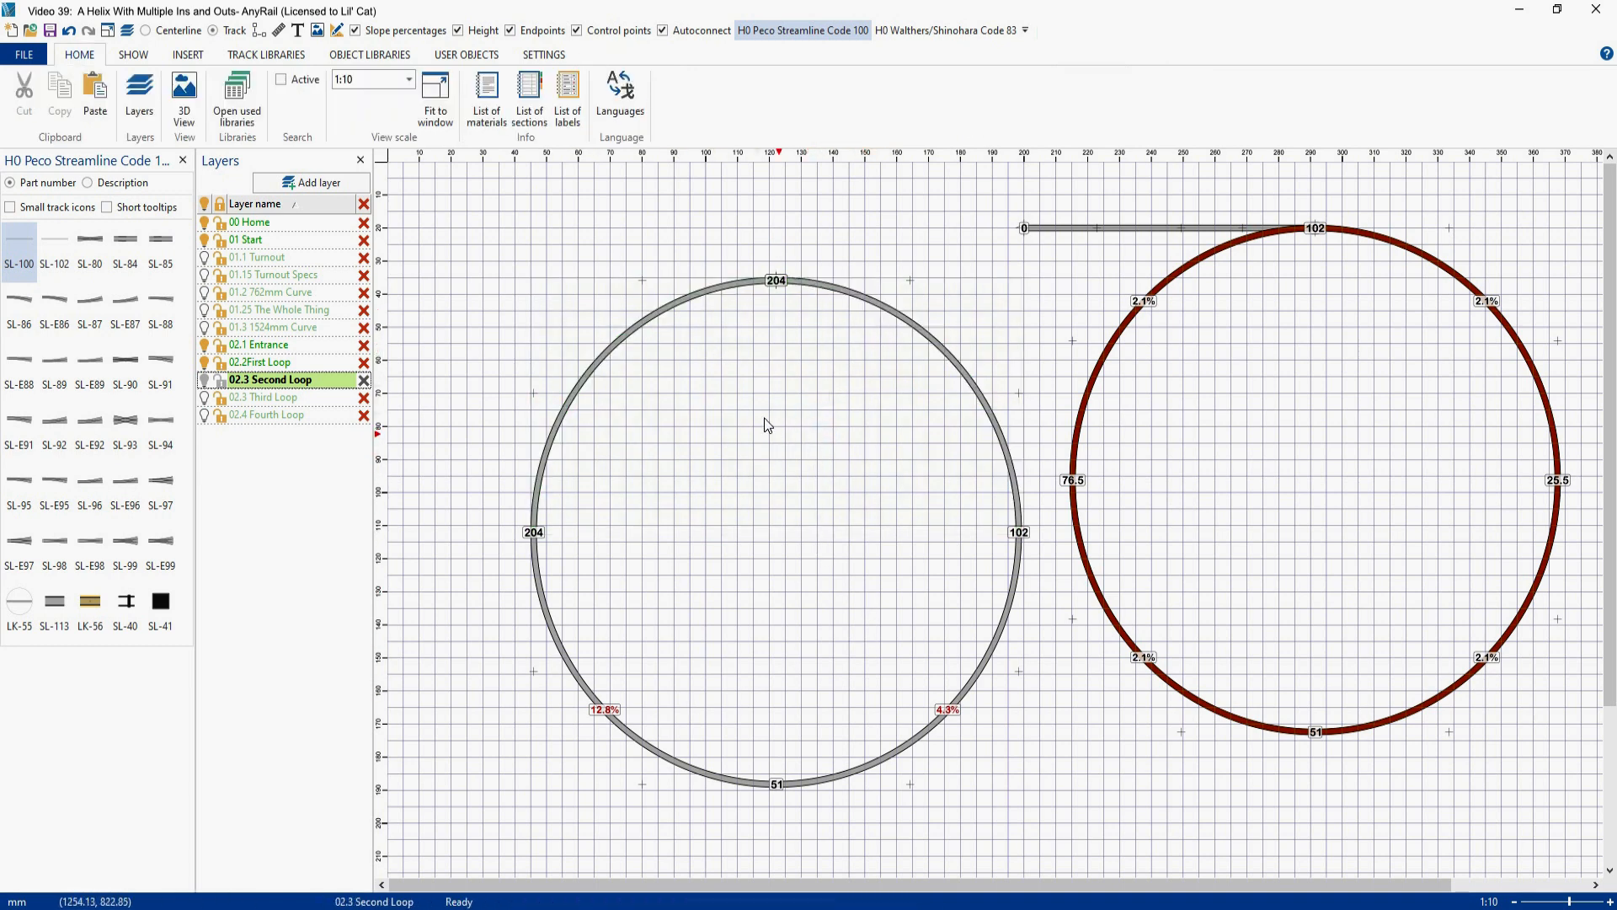
click(868, 300)
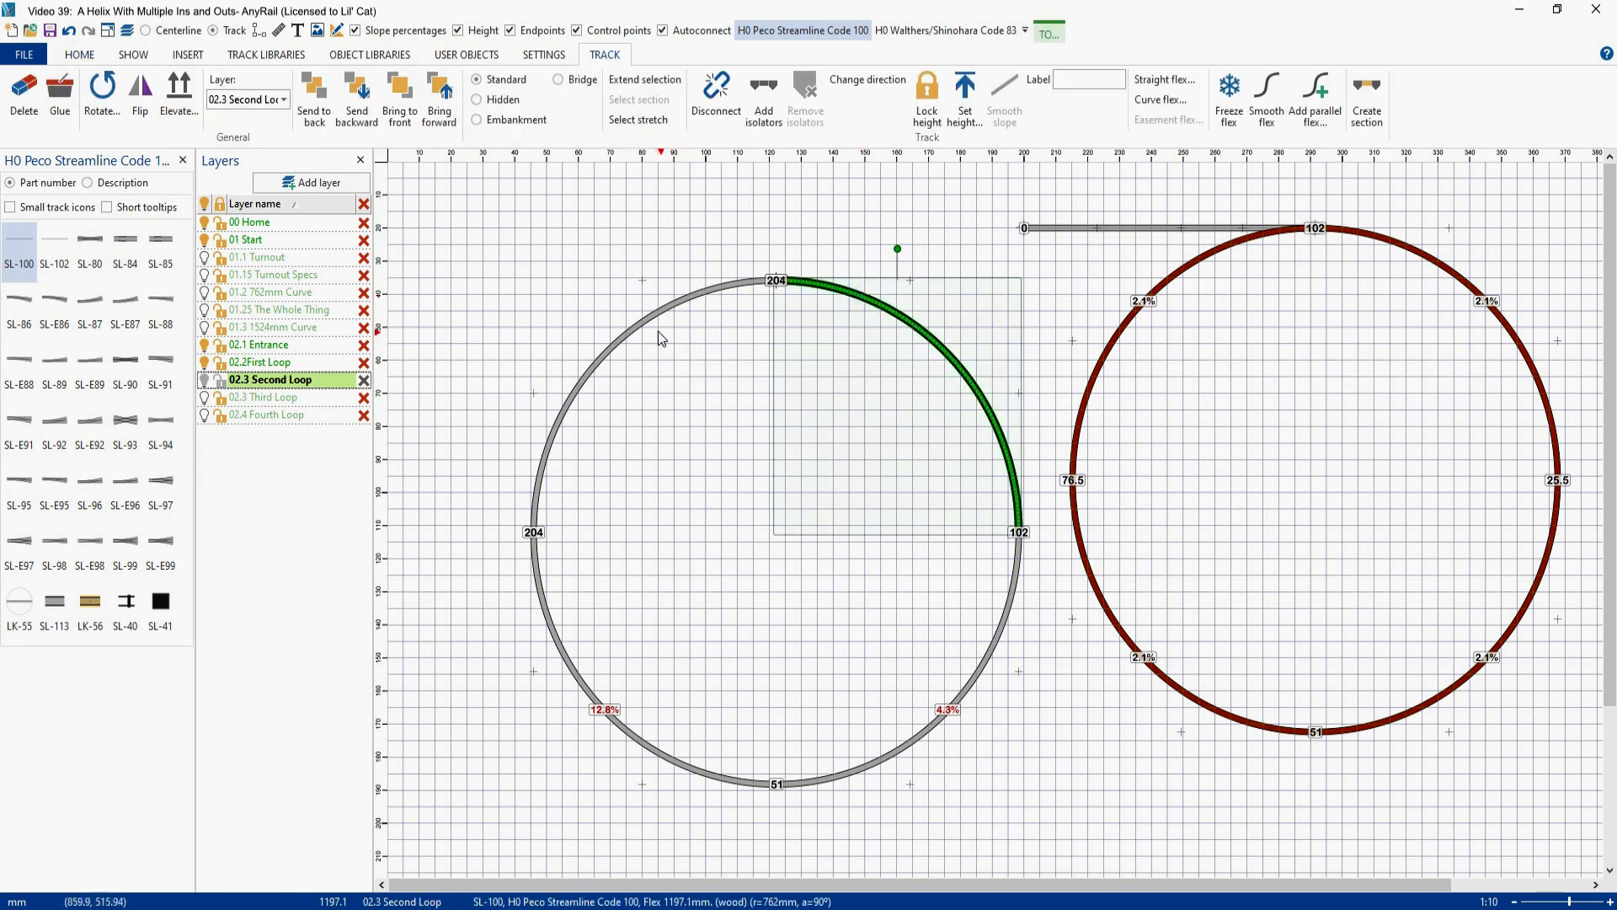
double_click(654, 318)
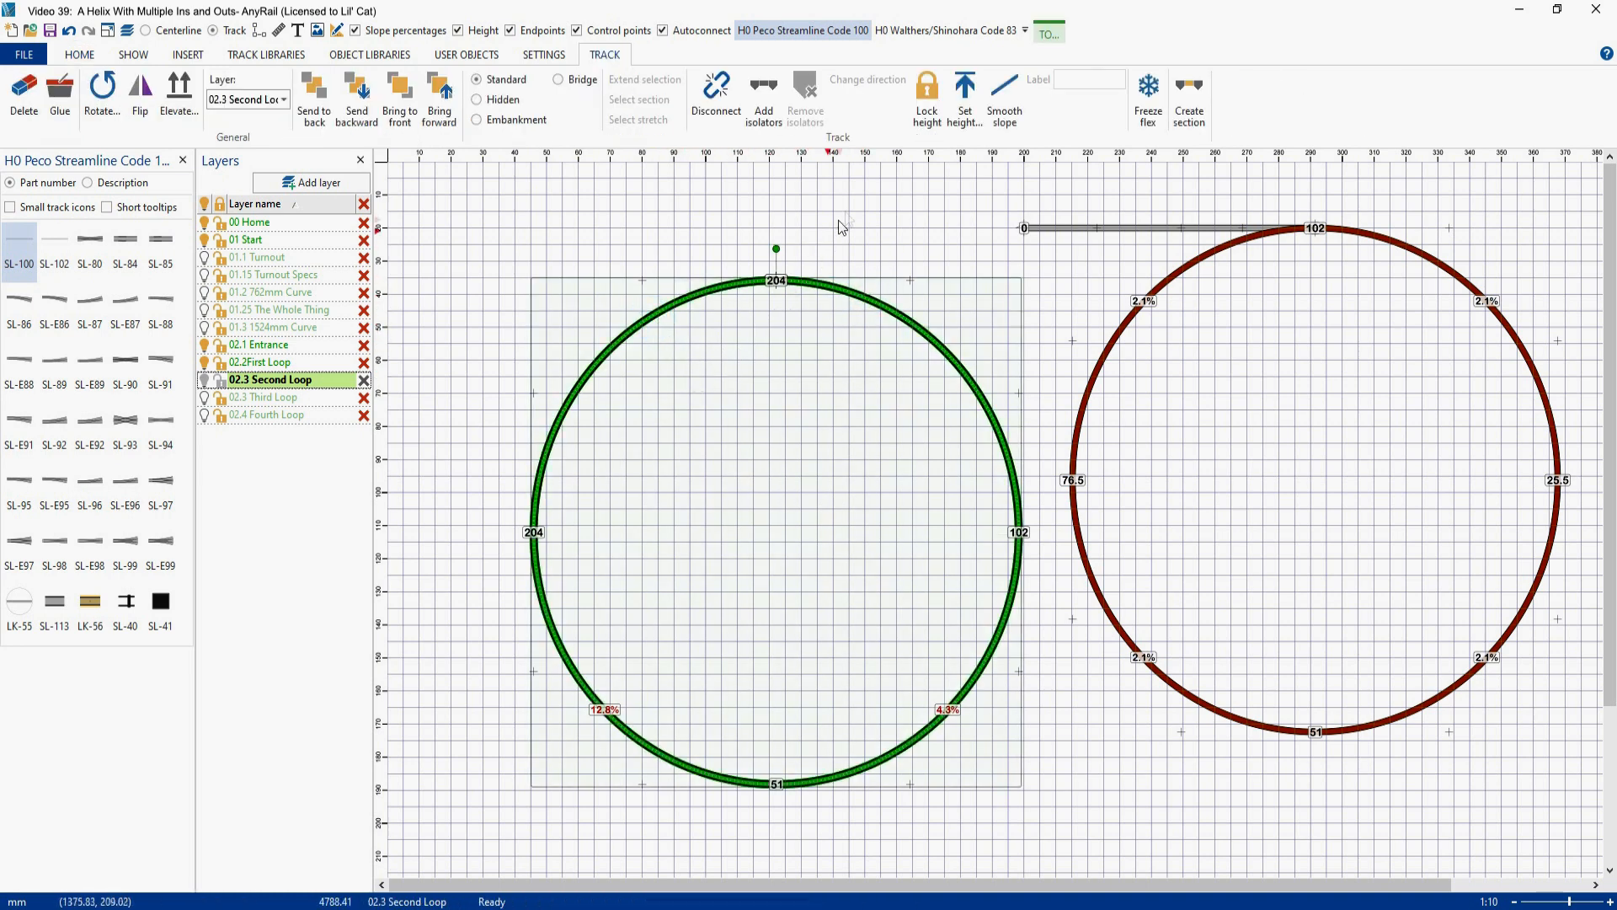
click(1002, 100)
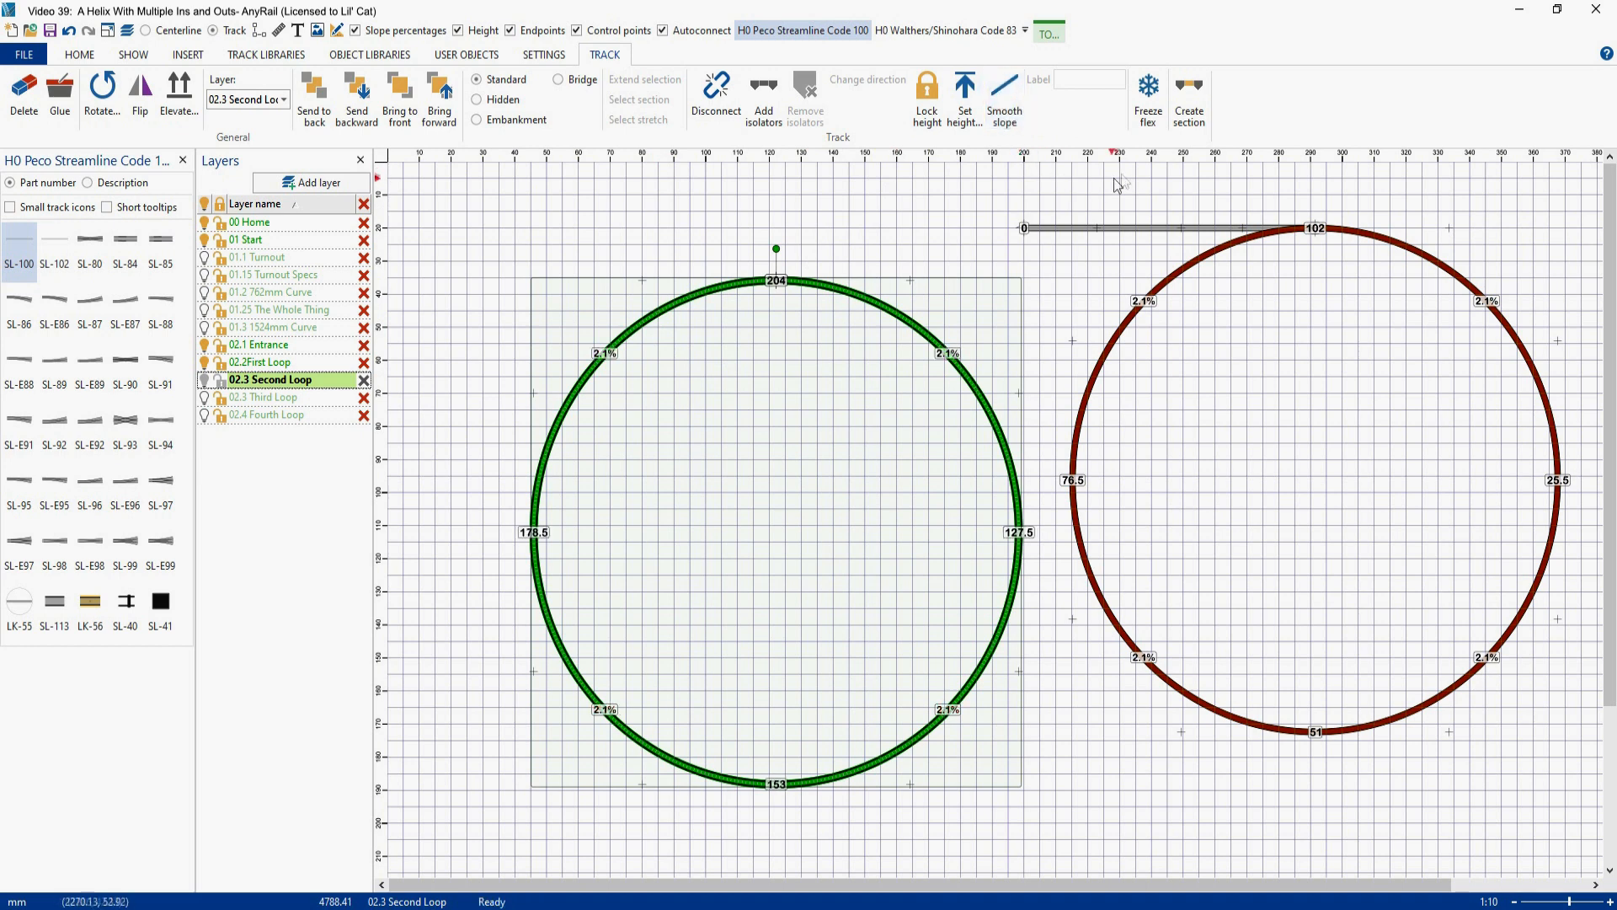
- Create a section from the selected copied loop, name it Second Loop and colour it red
click(1190, 105)
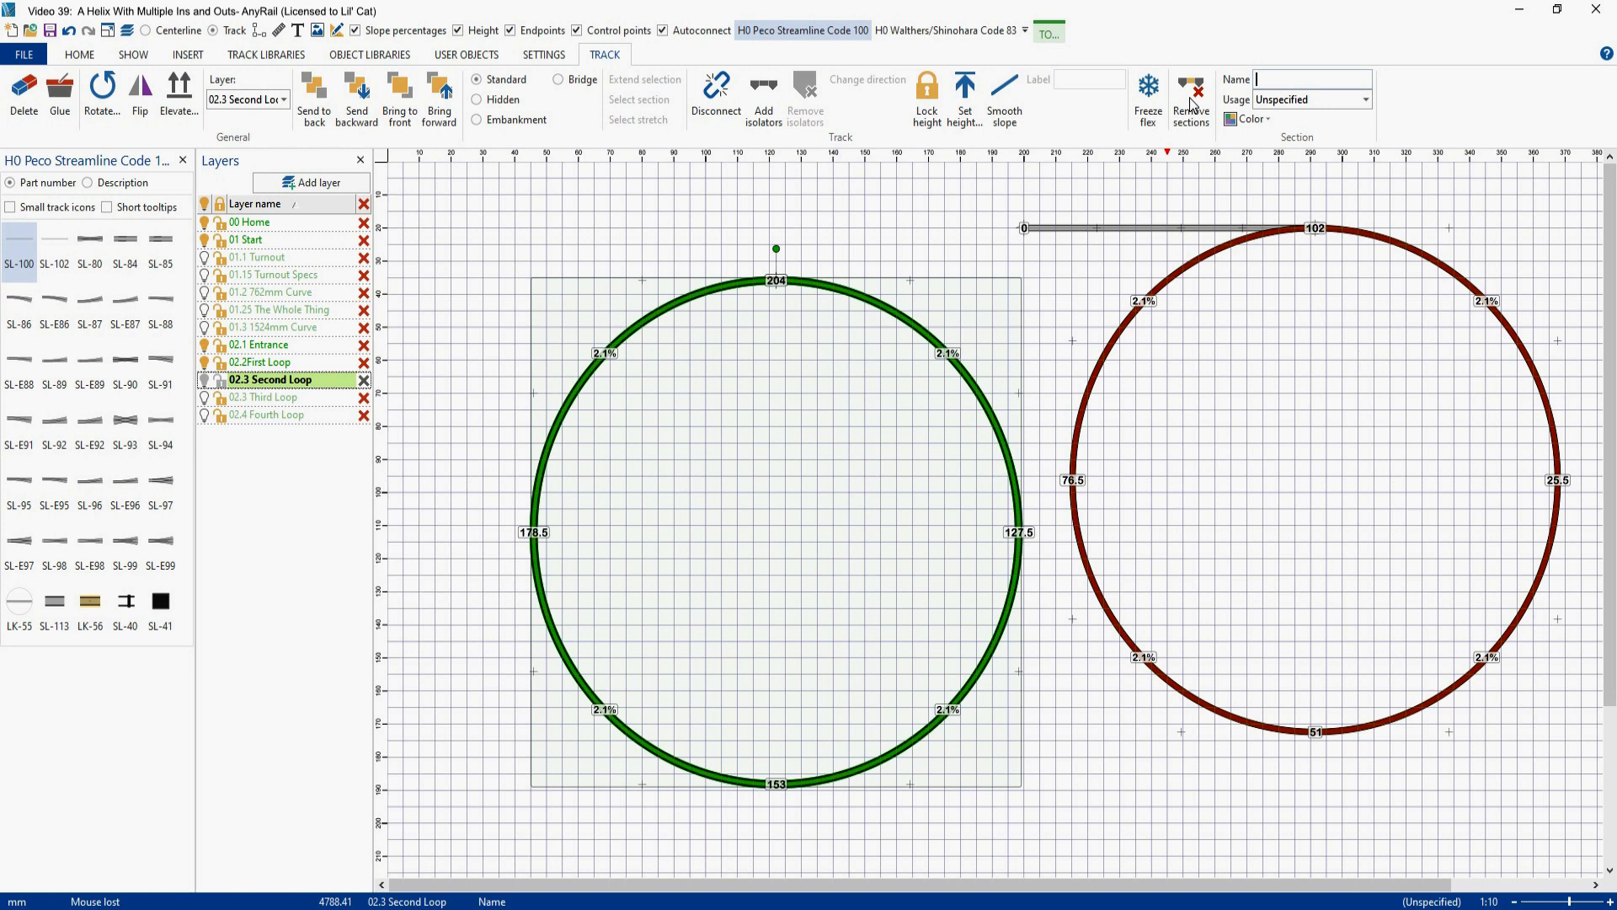
text(Second Loop)
click(1246, 118)
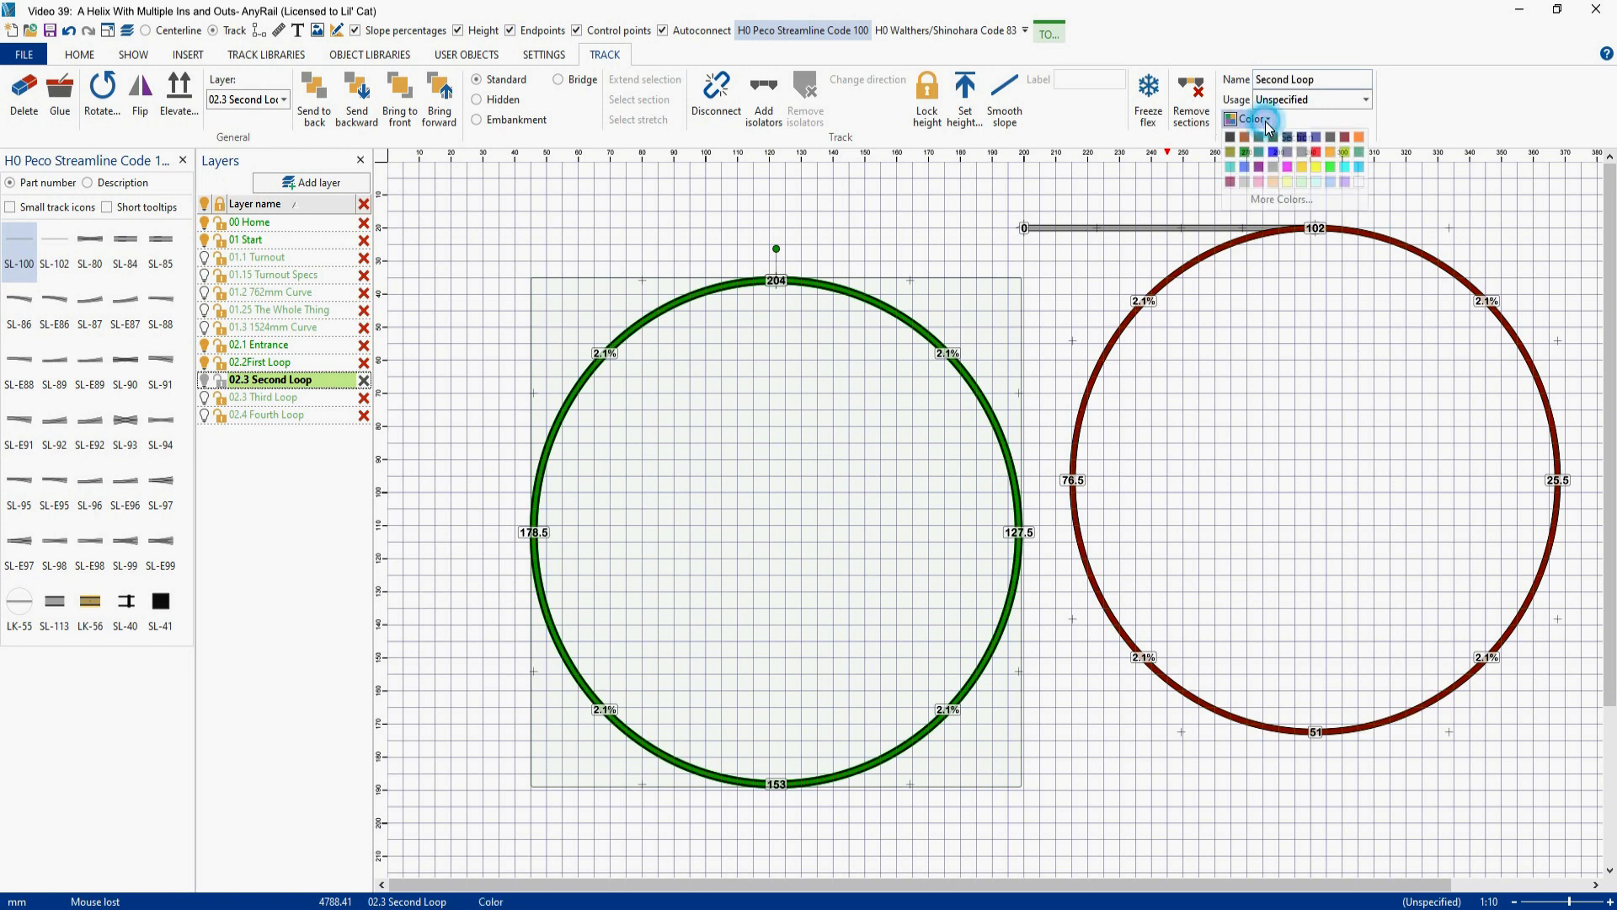
click(1316, 153)
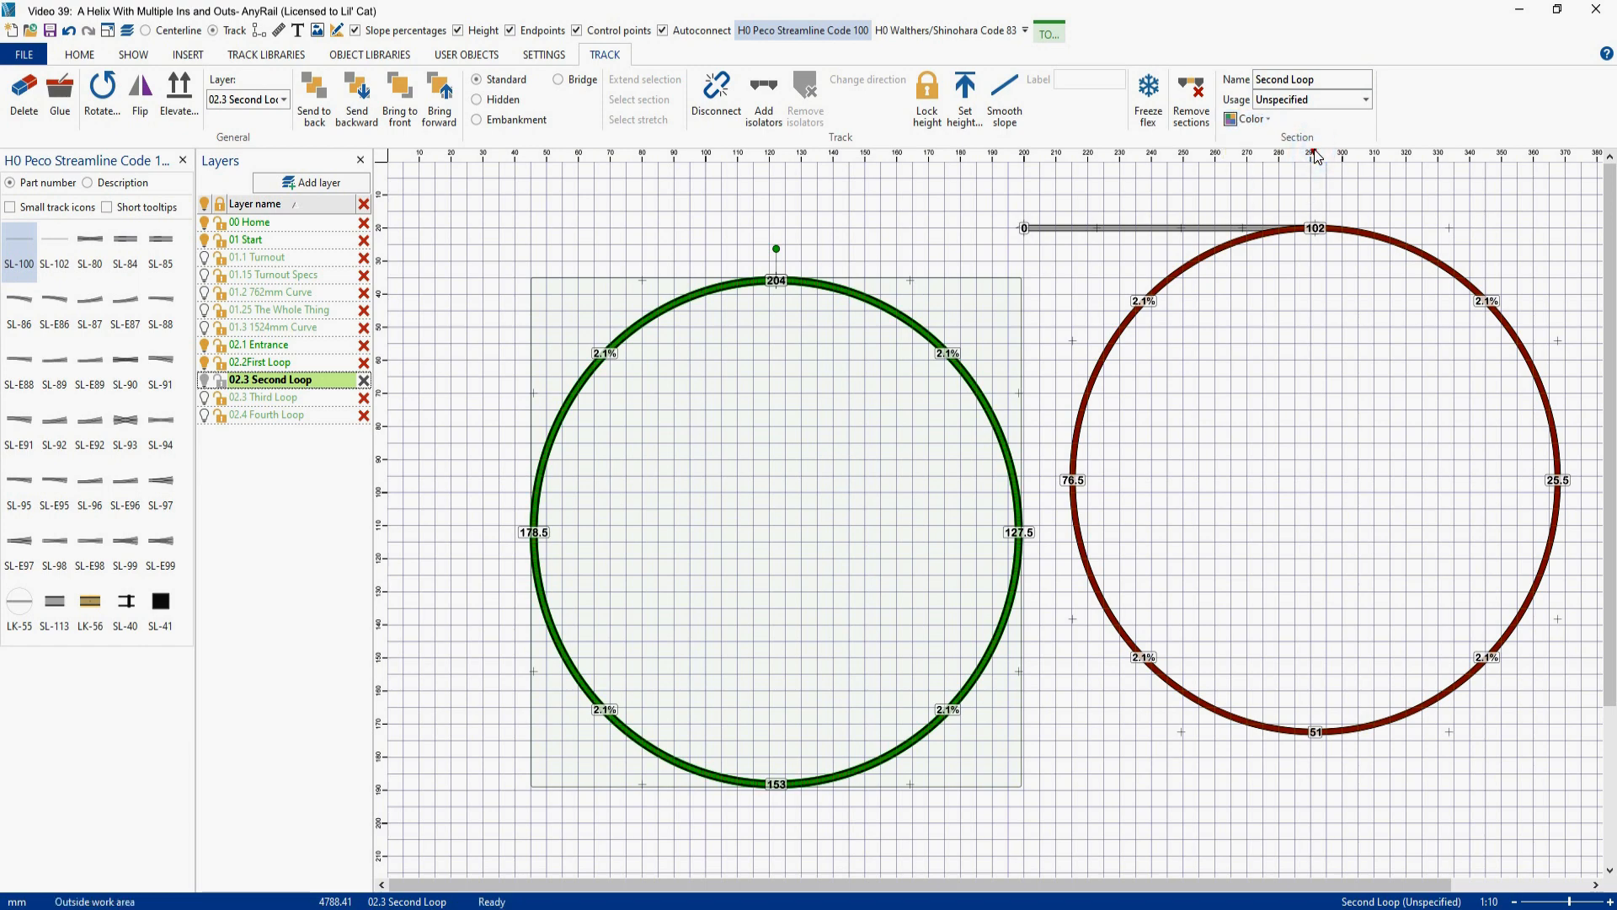
click(985, 265)
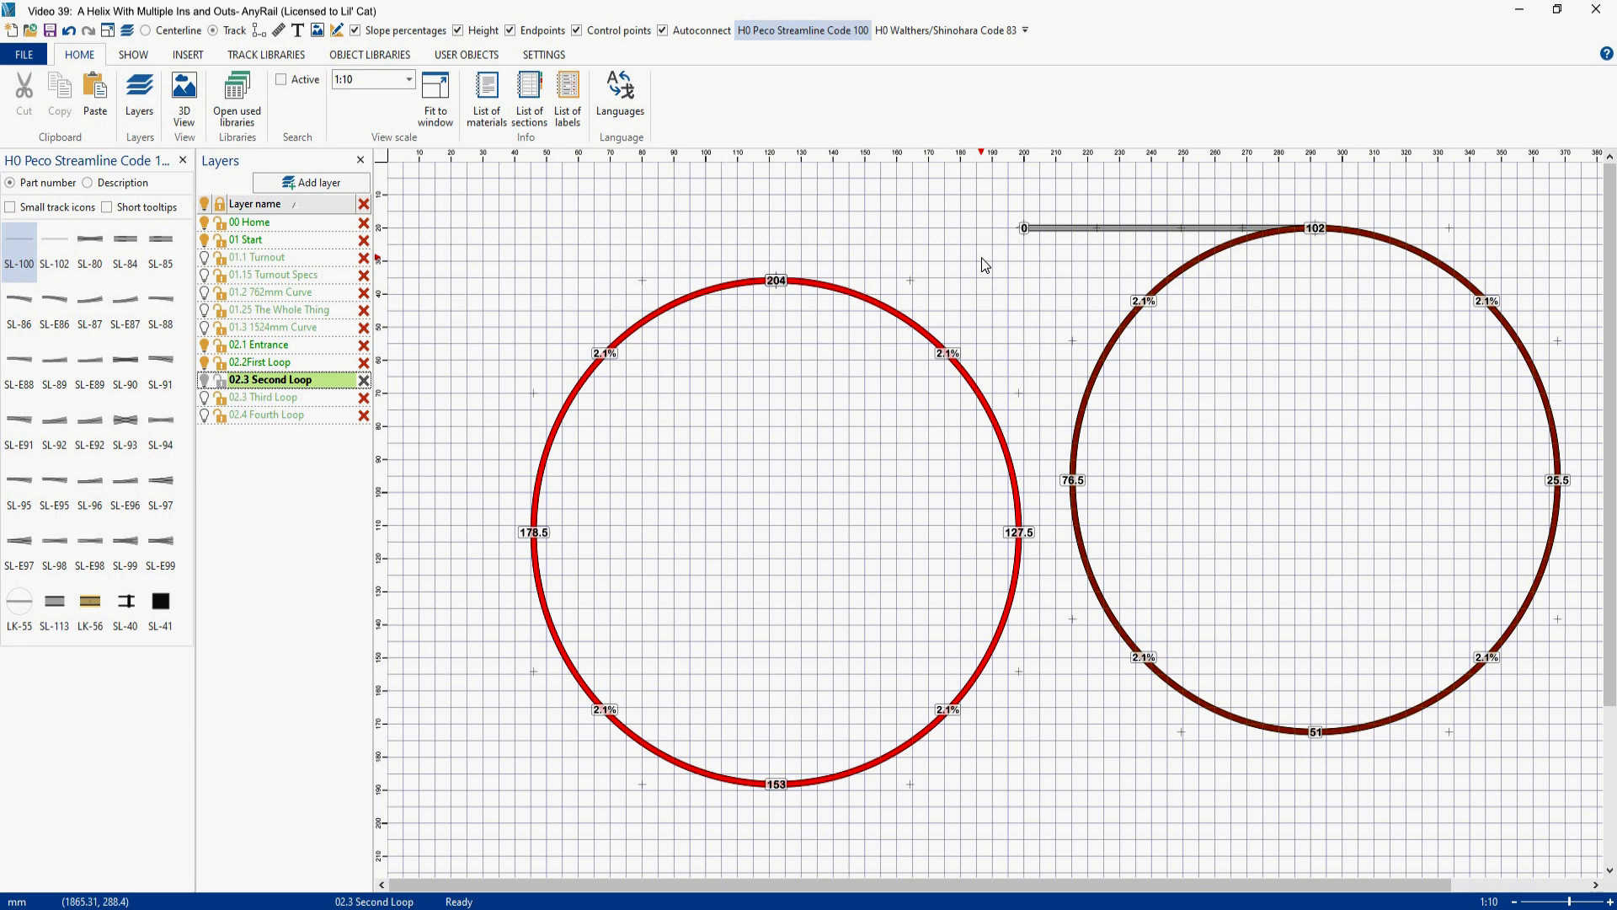
- Move the Second Loop section onto the first loop so both circles line up at the entrance track
click(840, 295)
drag(841, 295, 1382, 246)
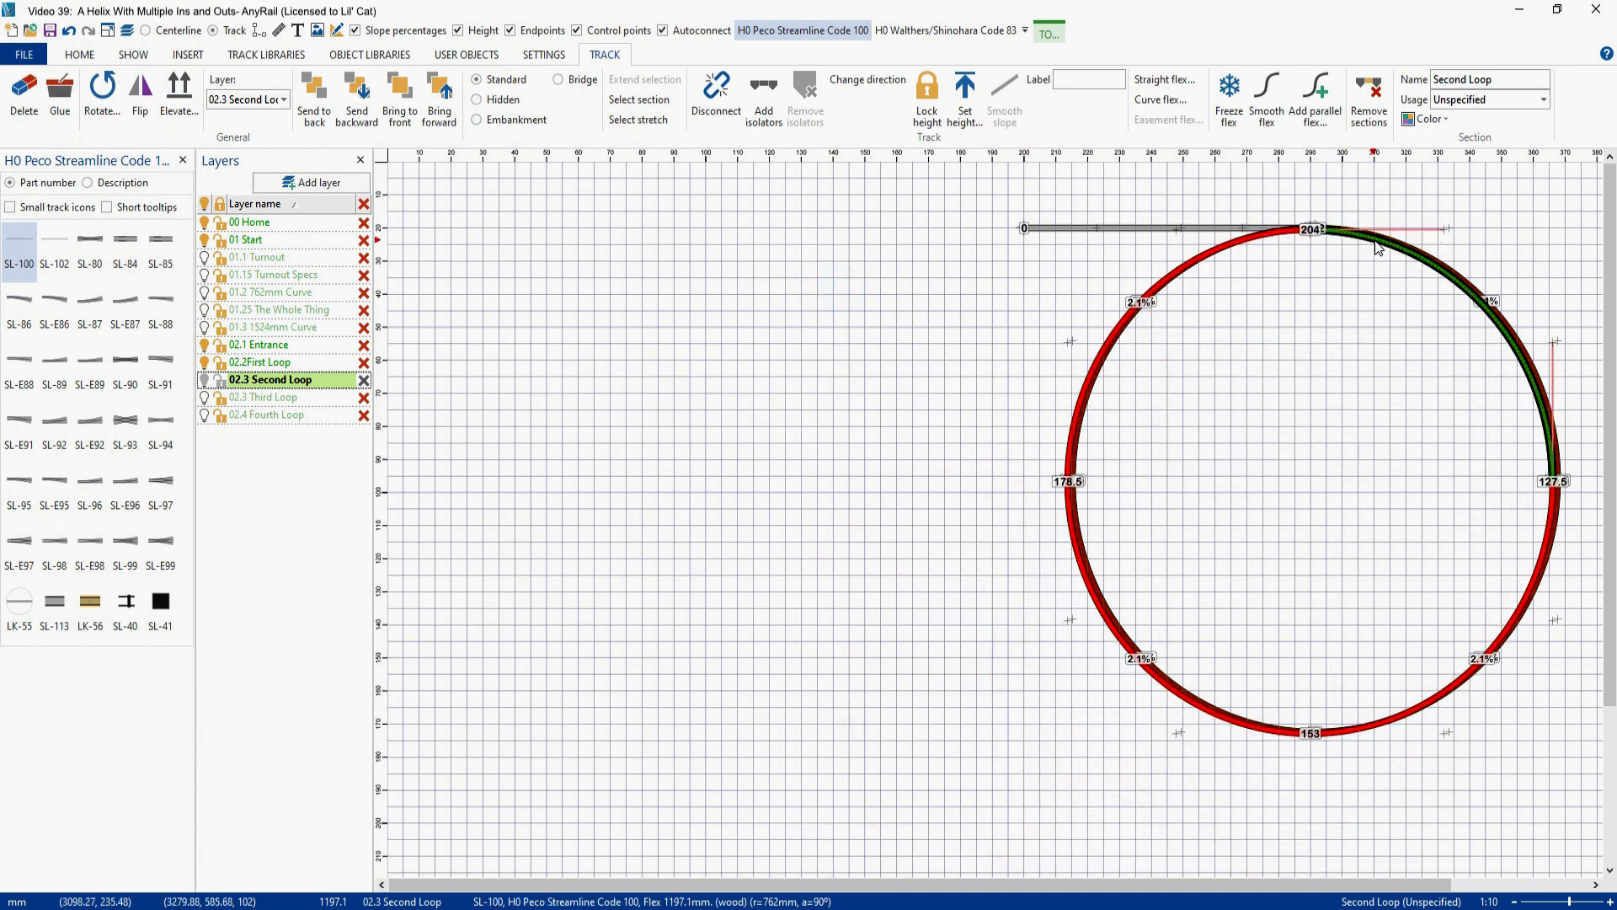
click(1381, 247)
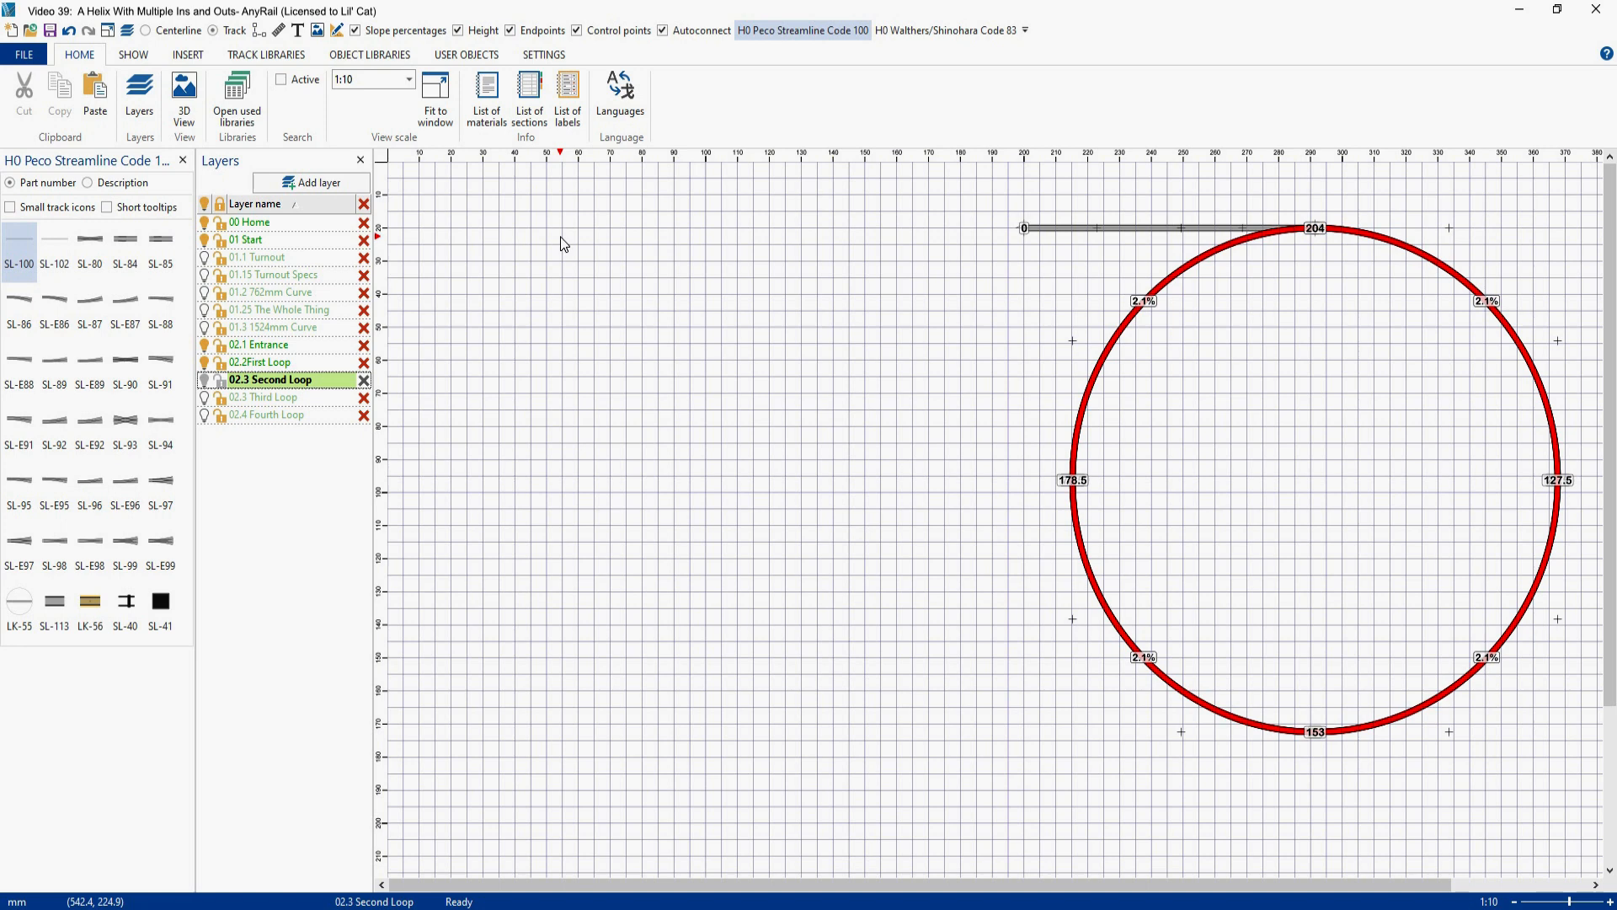
- Add an SL-86 right curved turnout and place it just outside the loop's lower-left quarter, angled along the curve
click(21, 307)
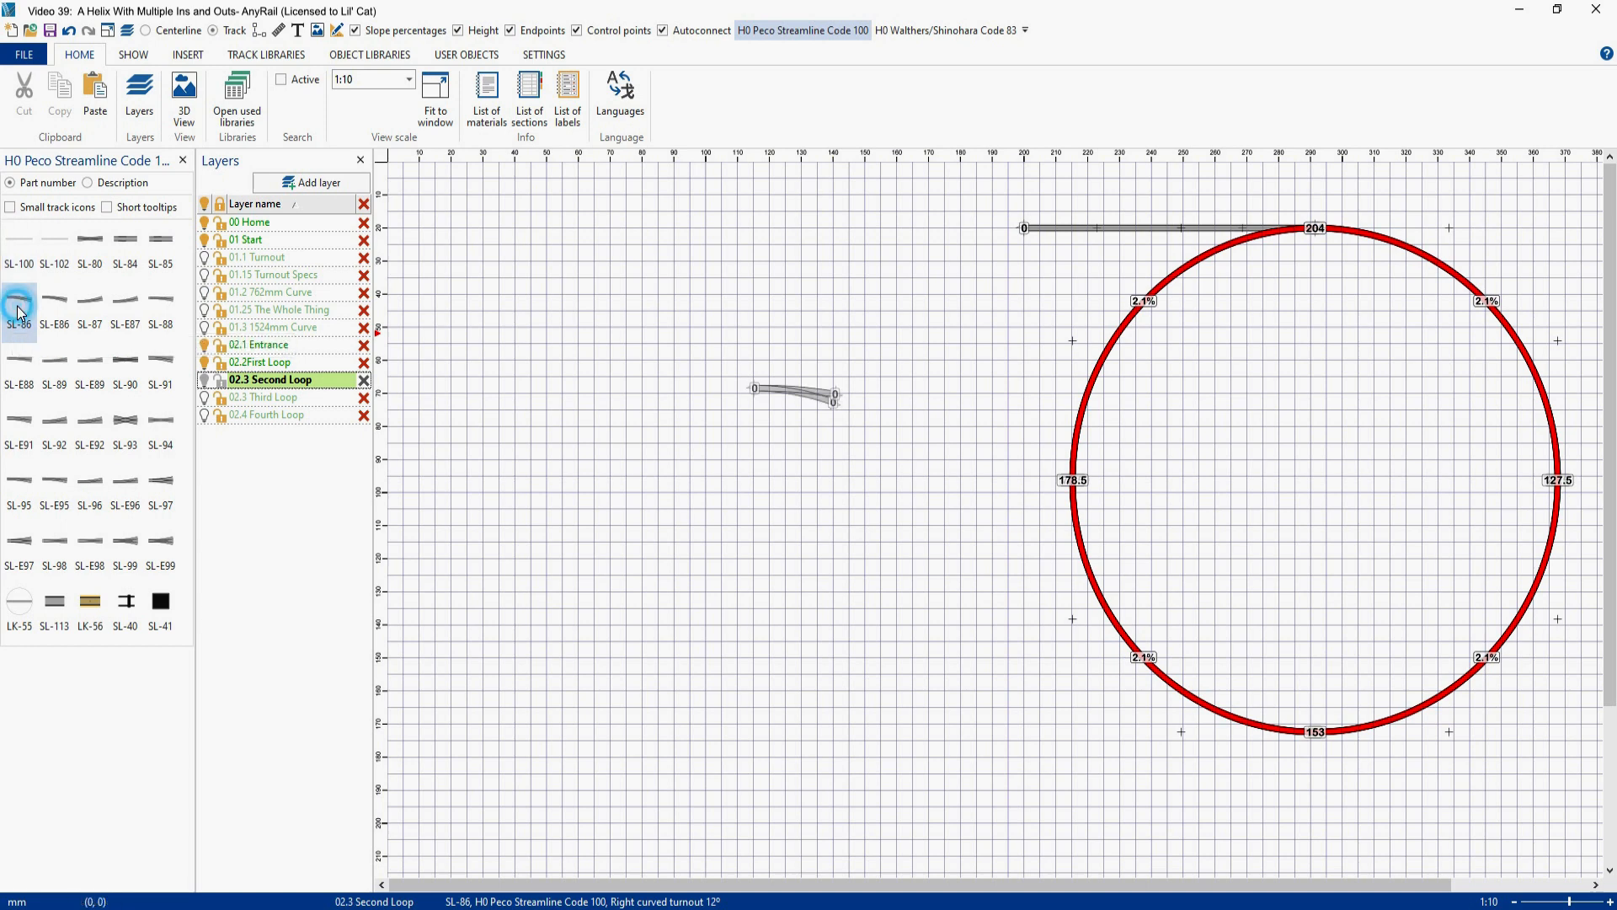
click(794, 403)
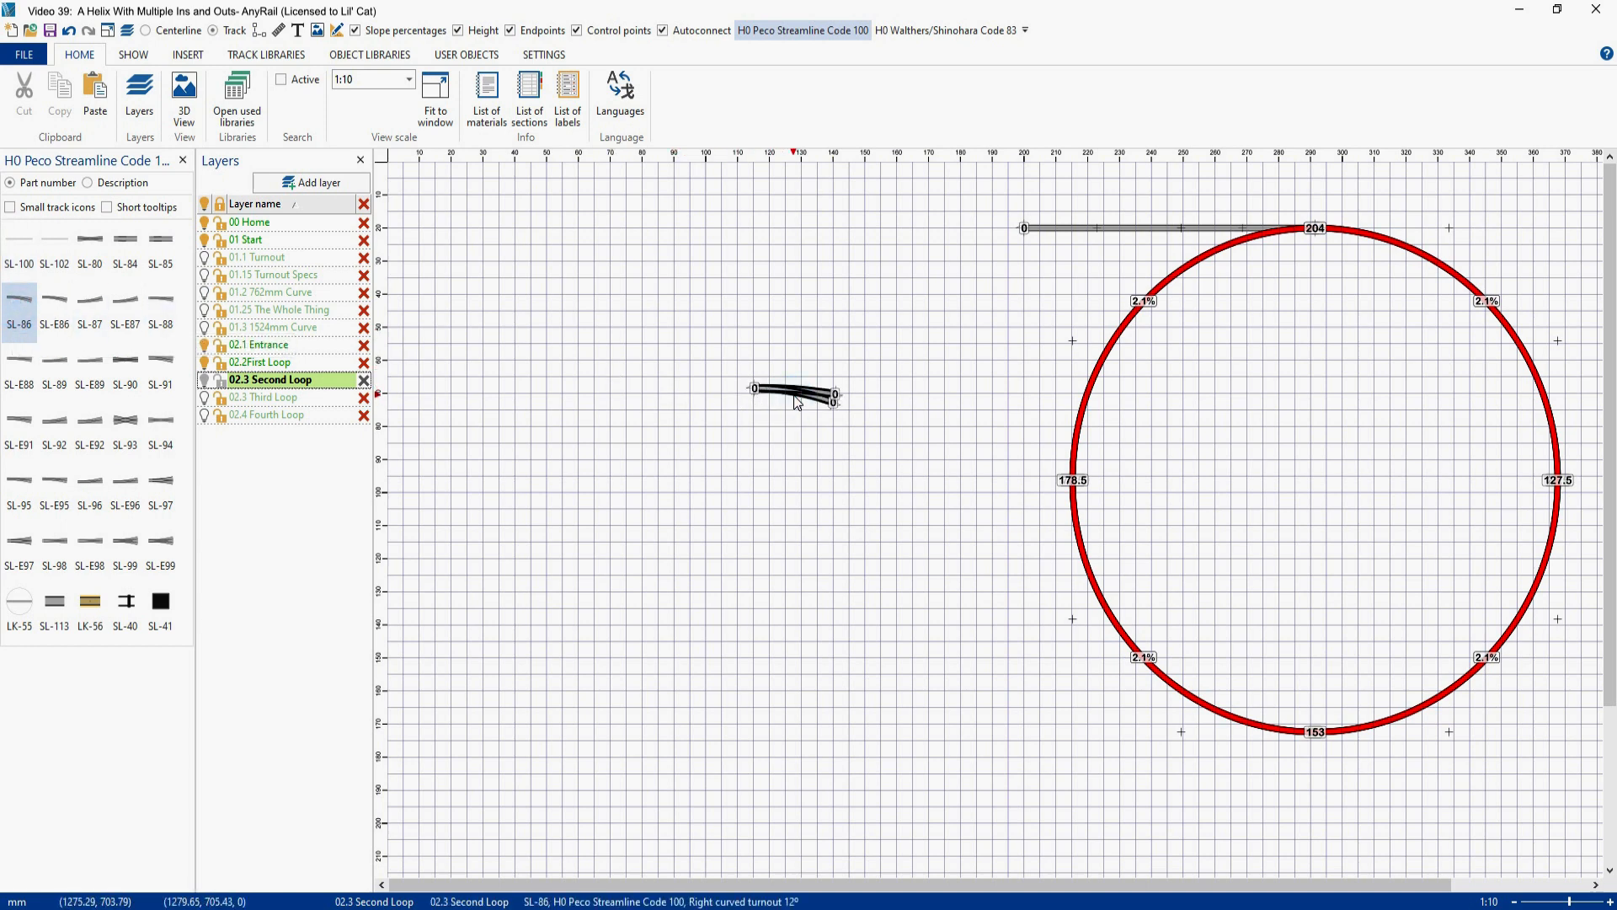
click(796, 396)
drag(796, 357, 1026, 635)
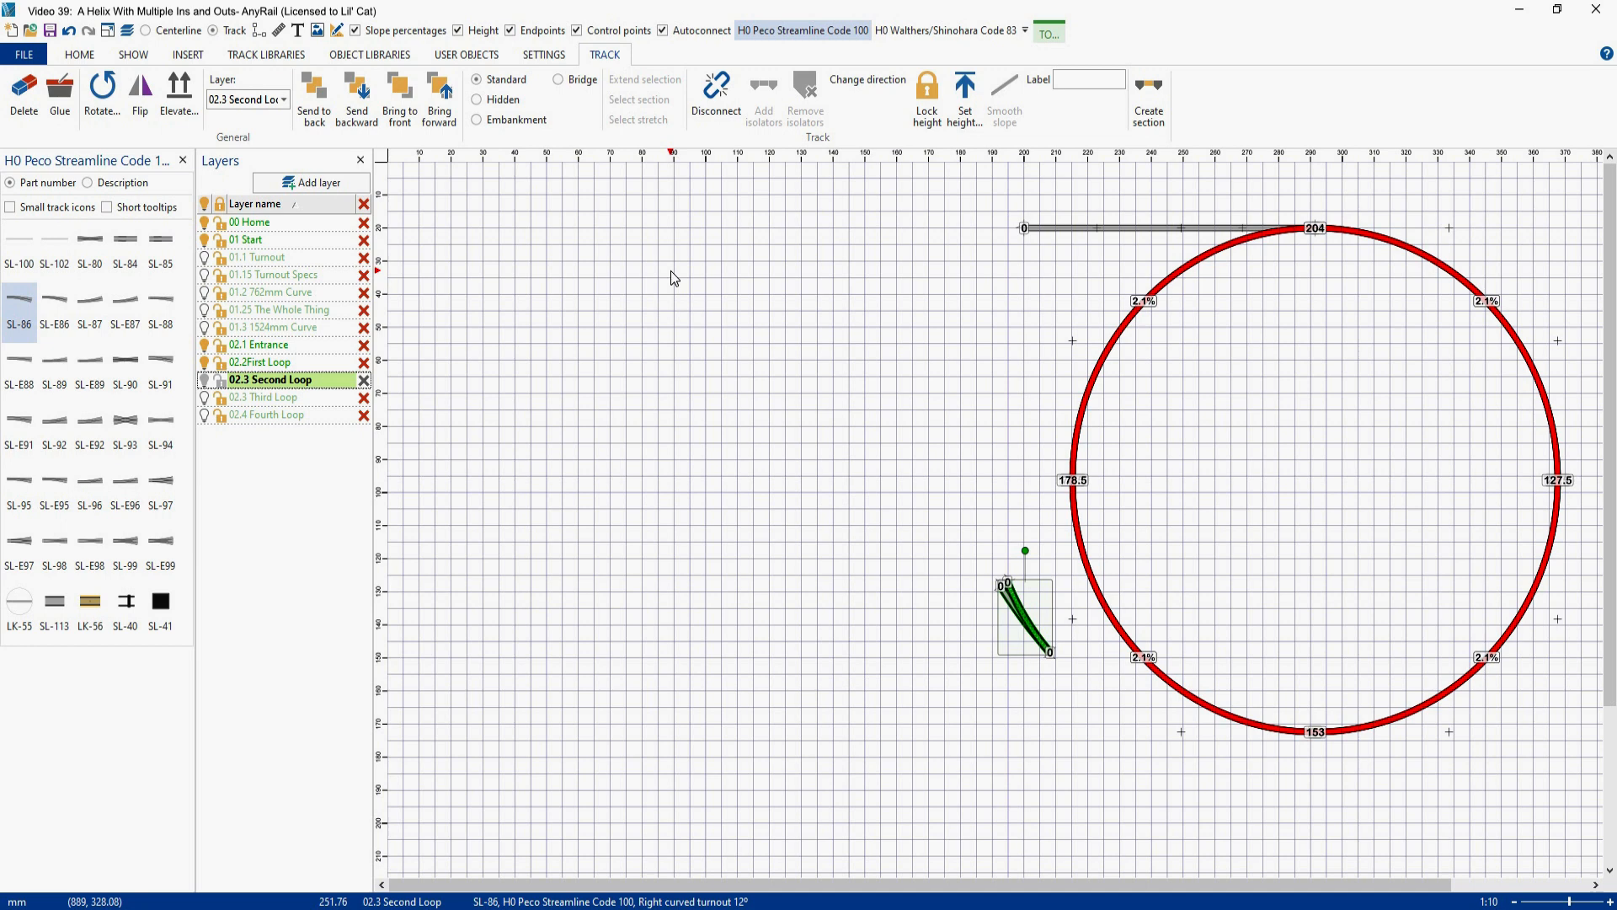
- Hide the 02.2 First Loop layer and cut the second loop's lower-left quarter near its midpoint
click(205, 363)
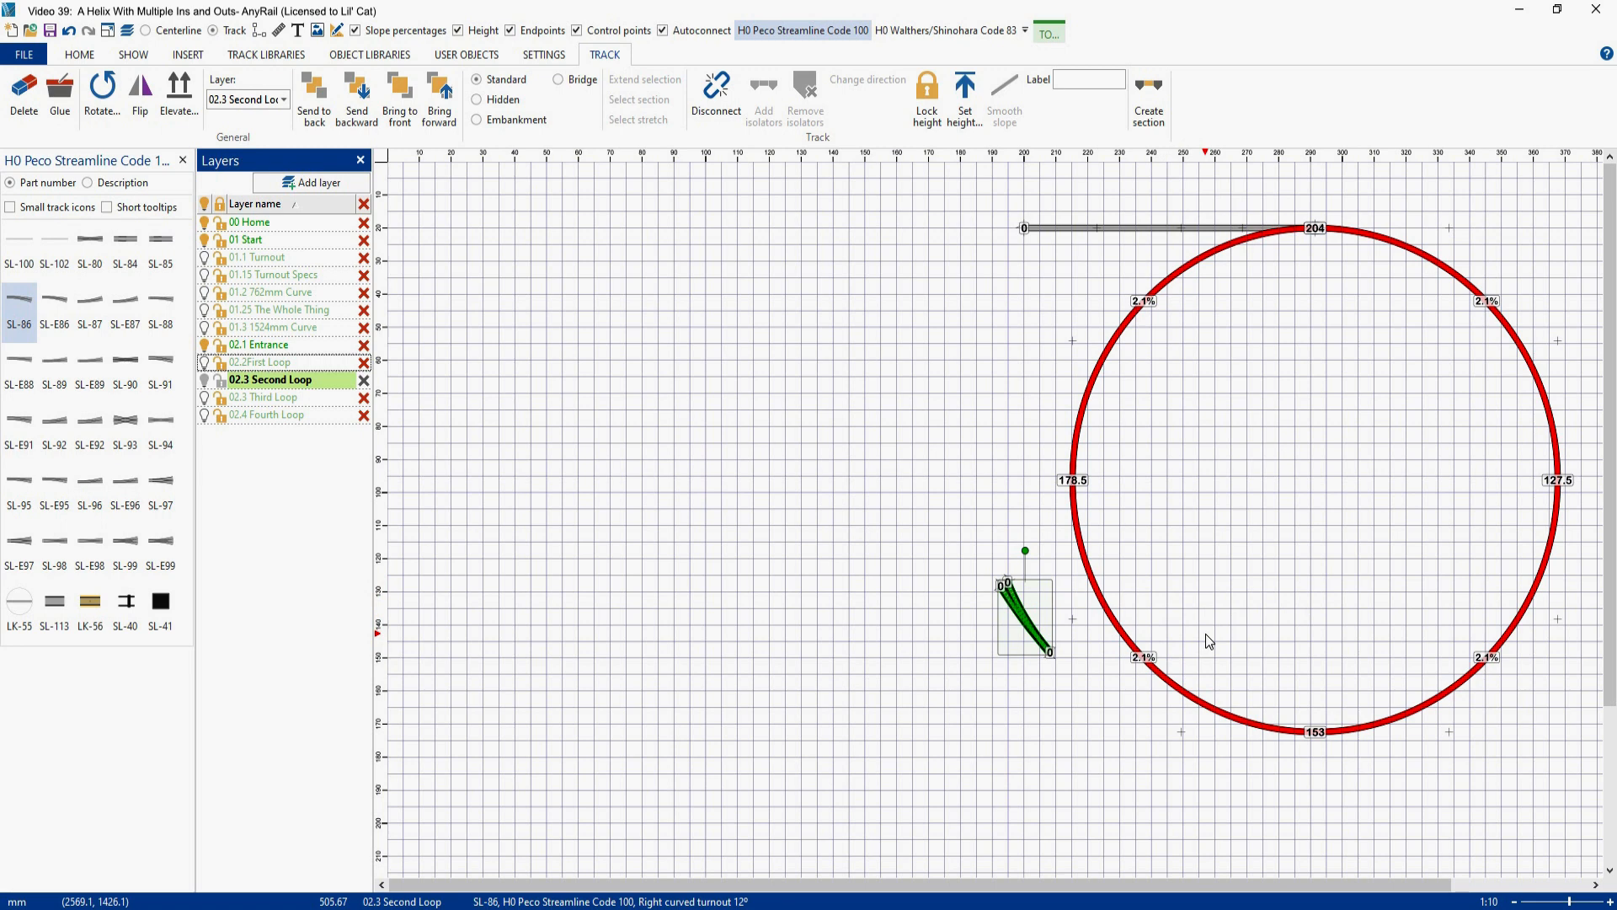
right_click(1143, 662)
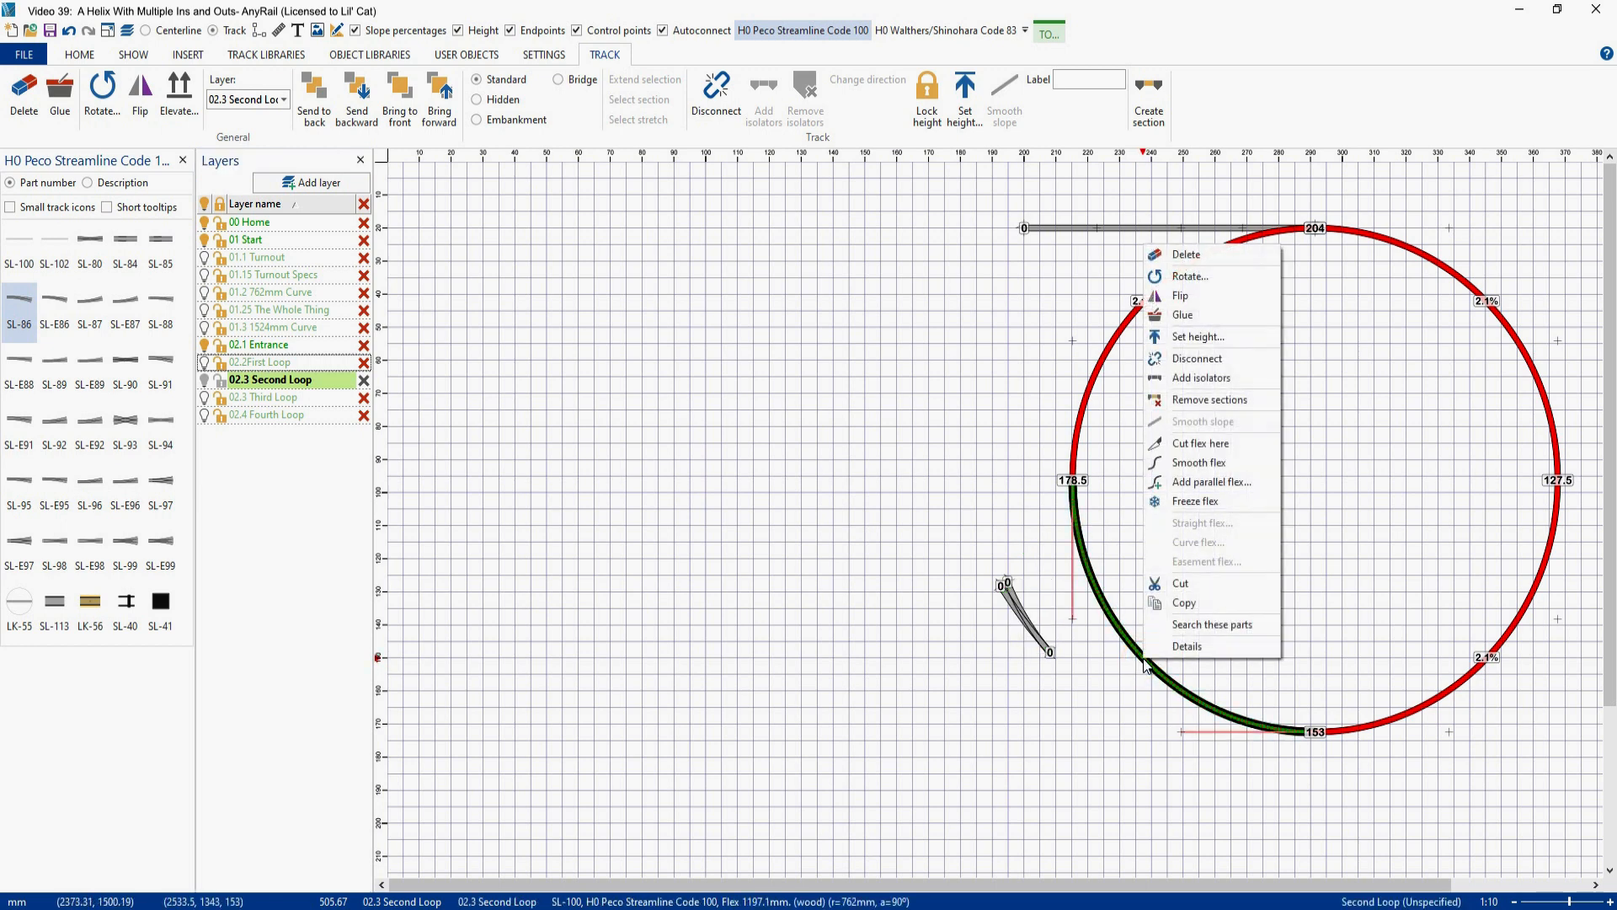
click(1188, 444)
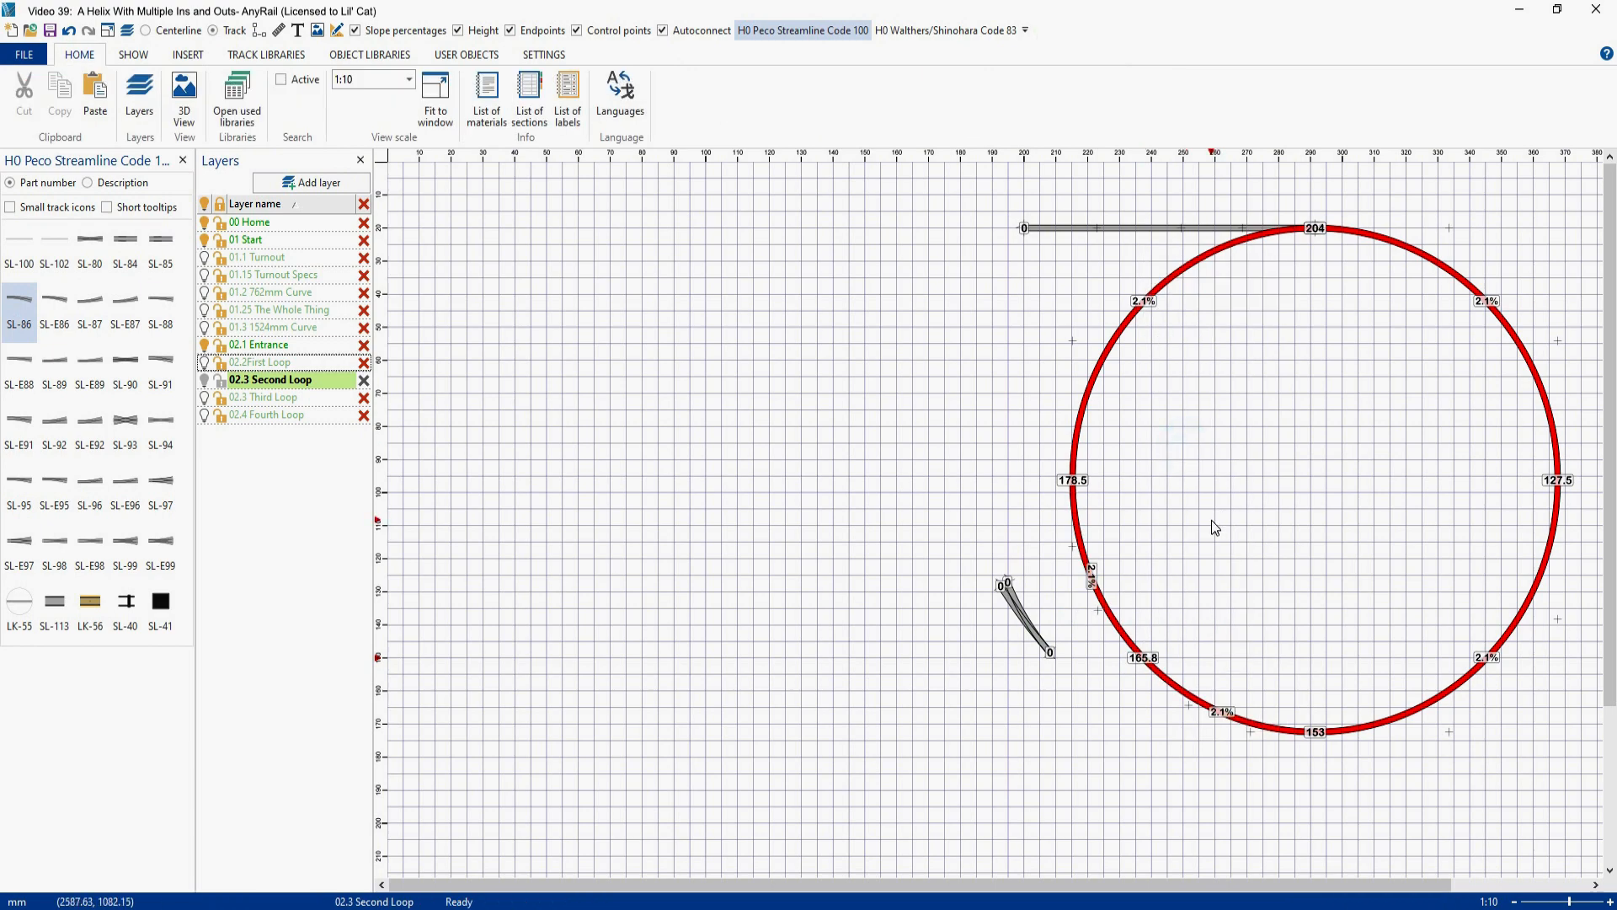
- Disconnect the upper piece of the cut lower-left quarter and set it aside inside the loop
click(1104, 608)
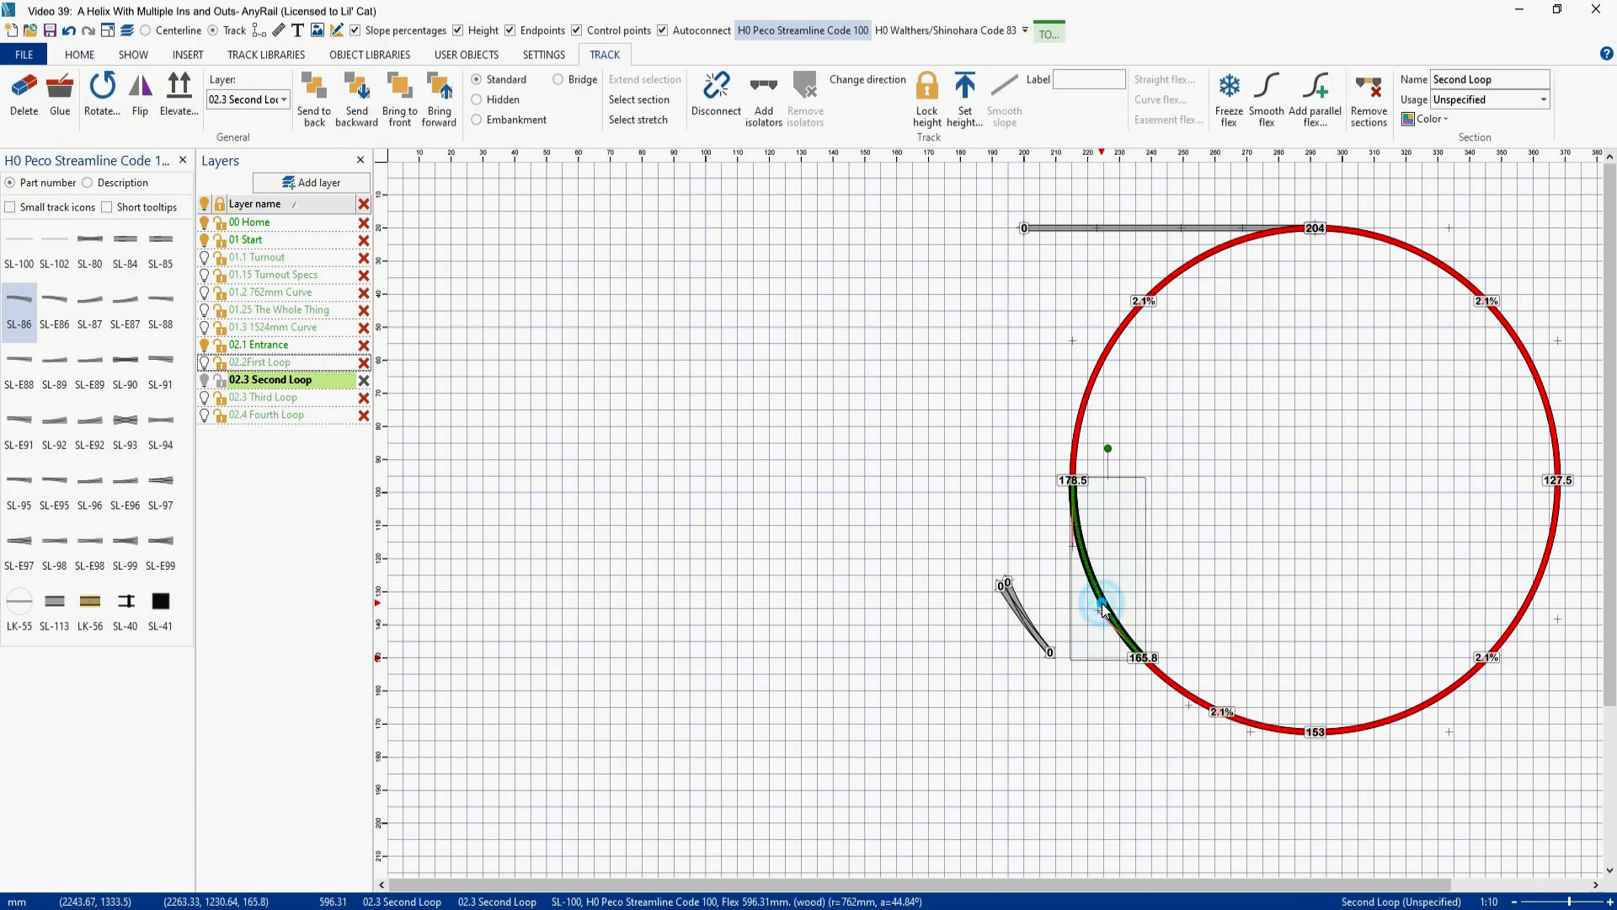
right_click(1104, 608)
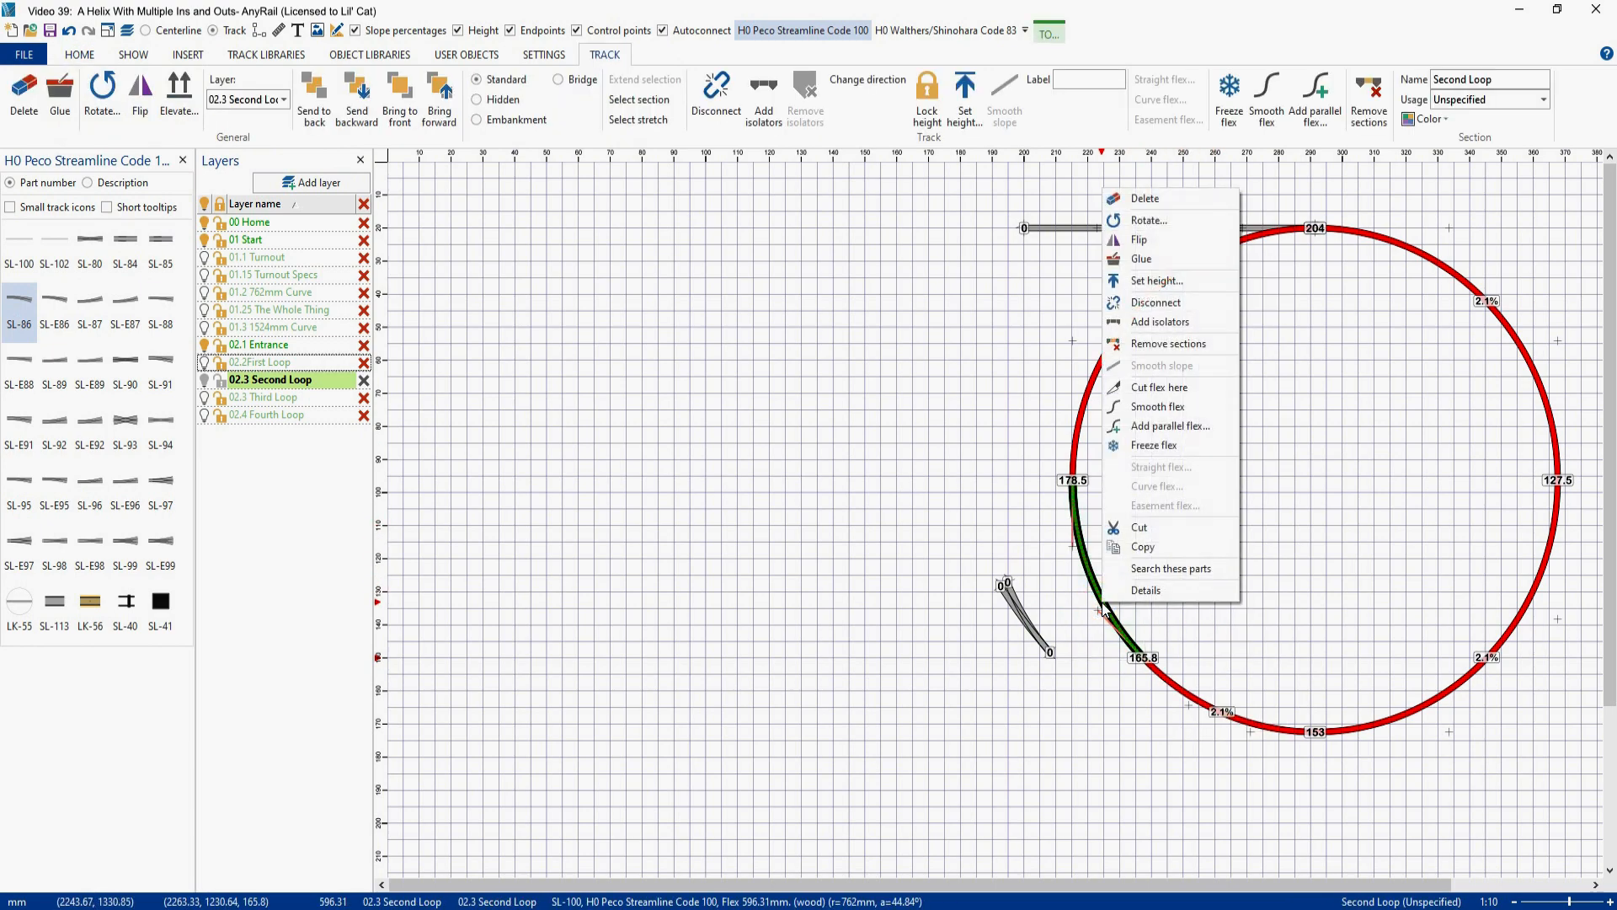
click(1161, 301)
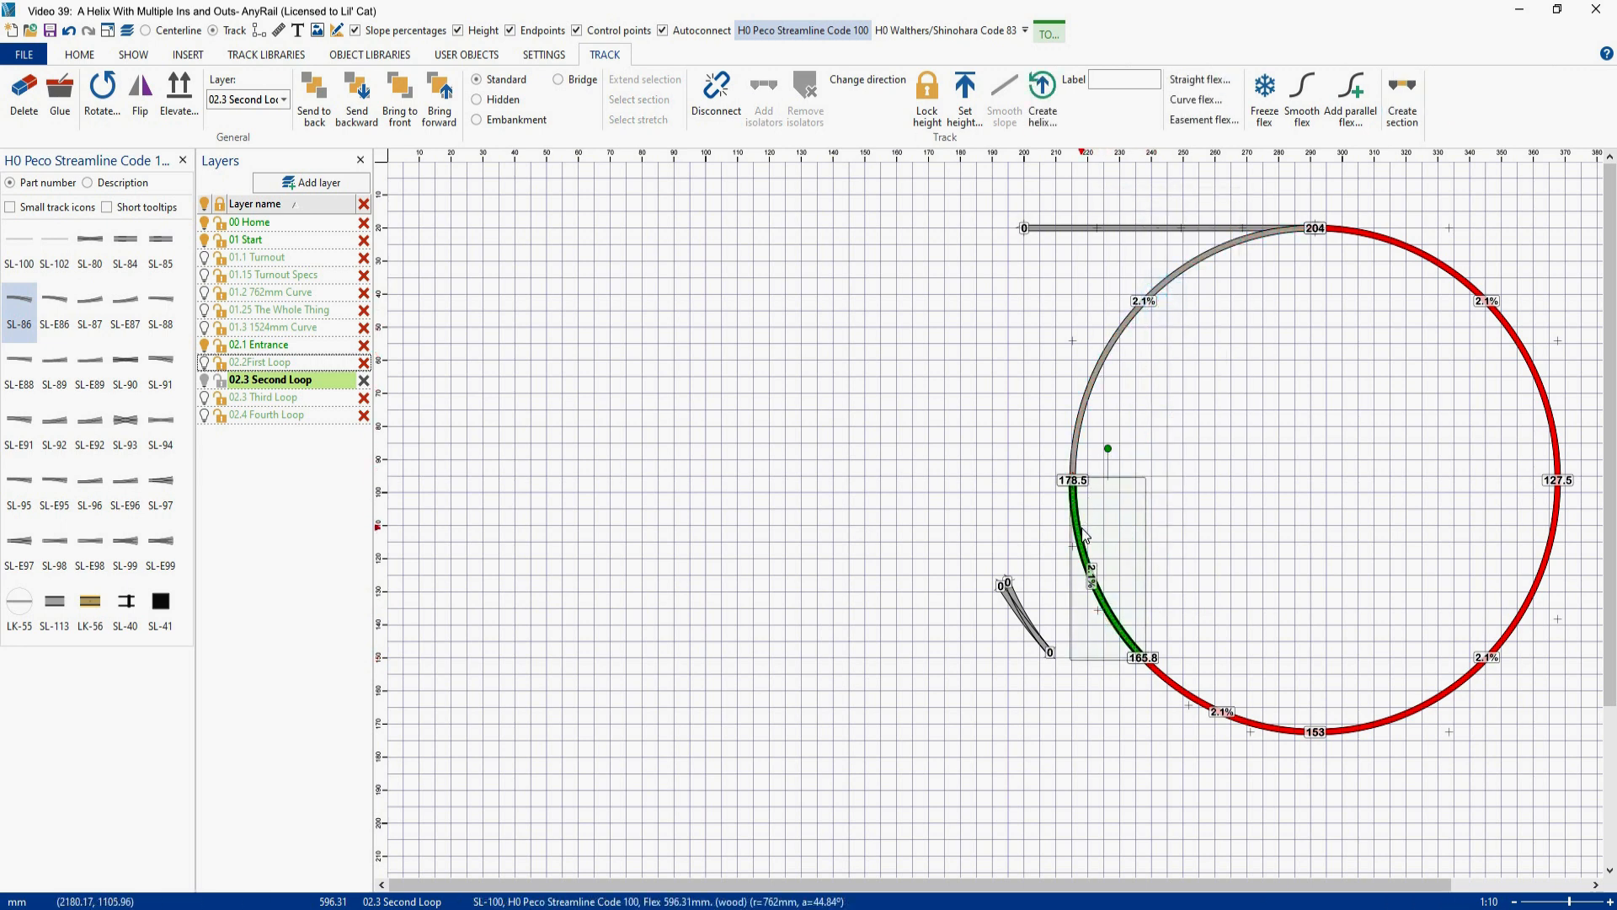
drag(1085, 536, 1329, 416)
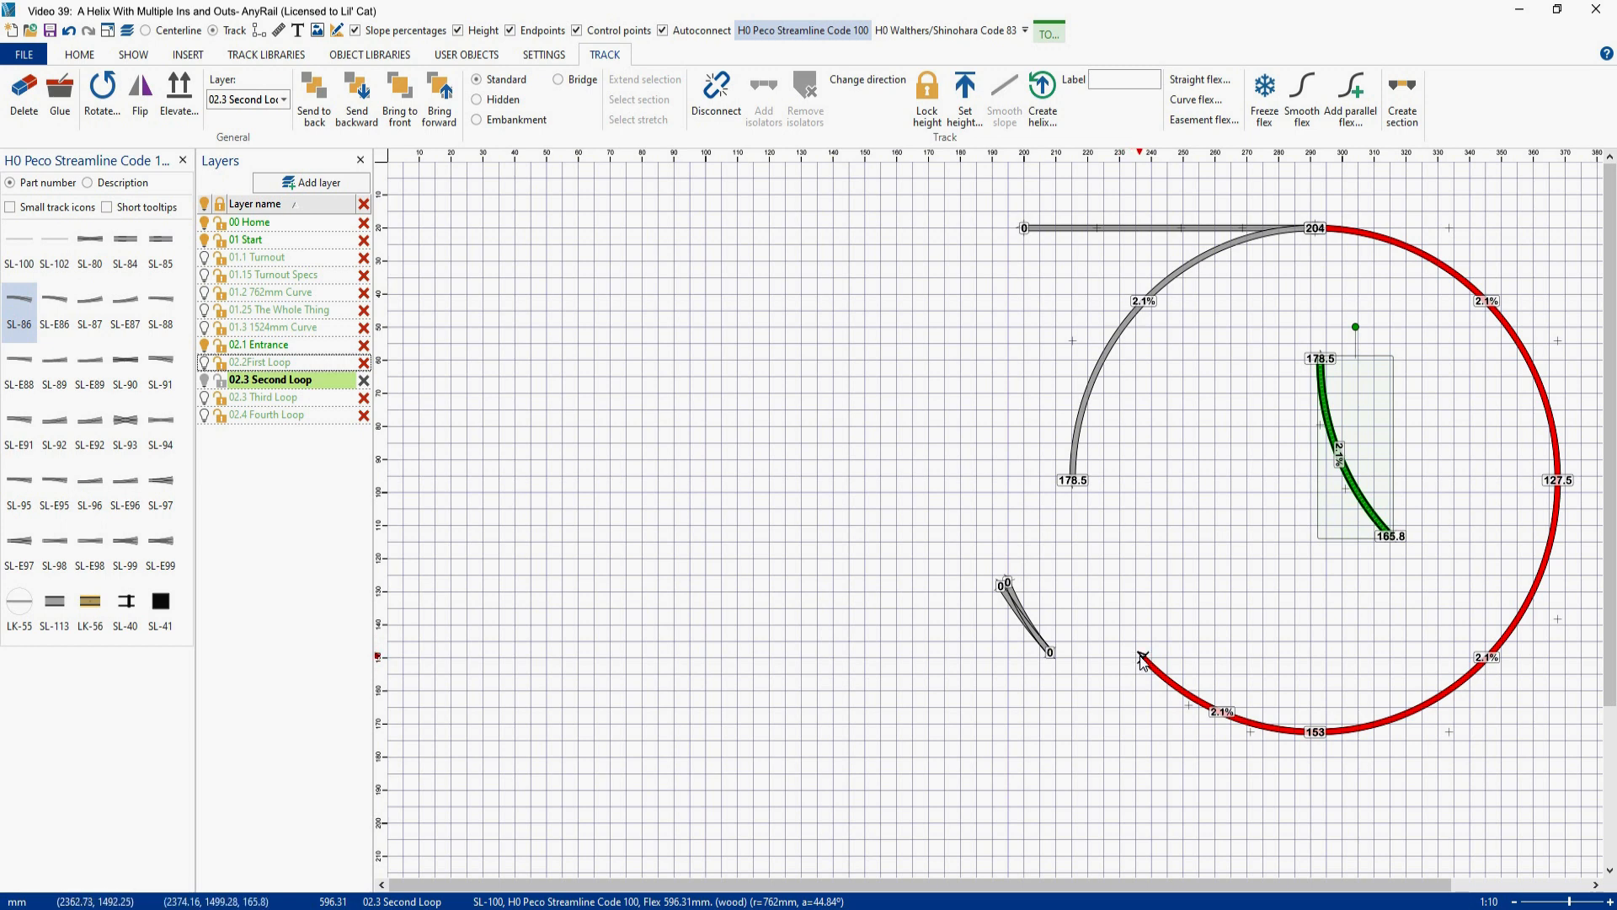
- Turn off the height labels and set the turnout's outer upper endpoint to the loop cut end's angle, 44.84°
click(1142, 657)
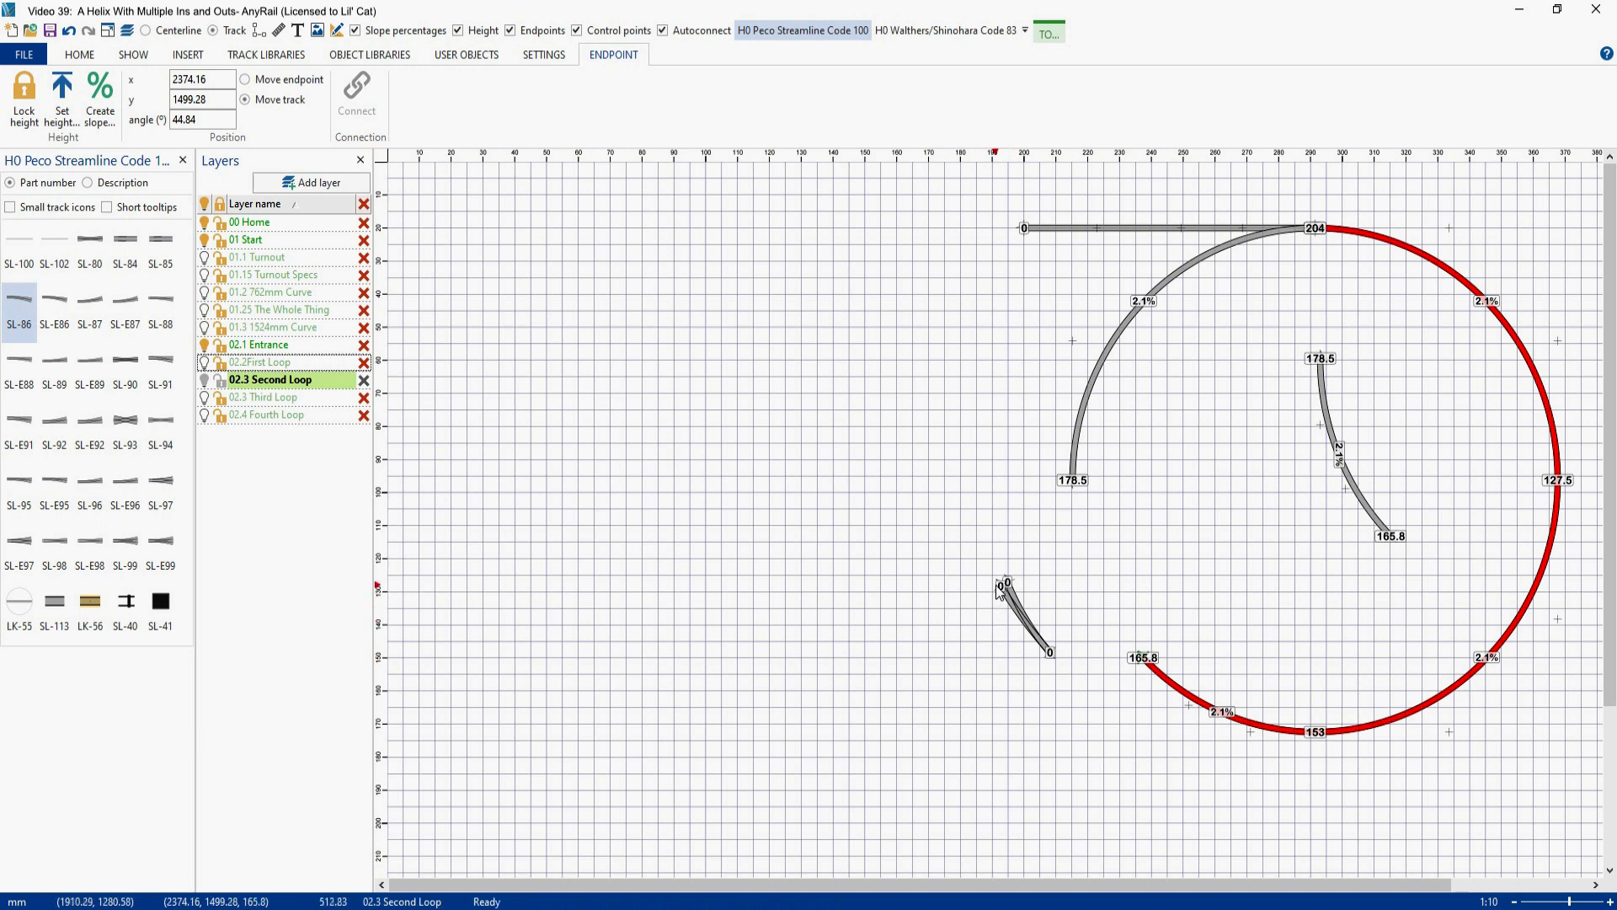
click(460, 32)
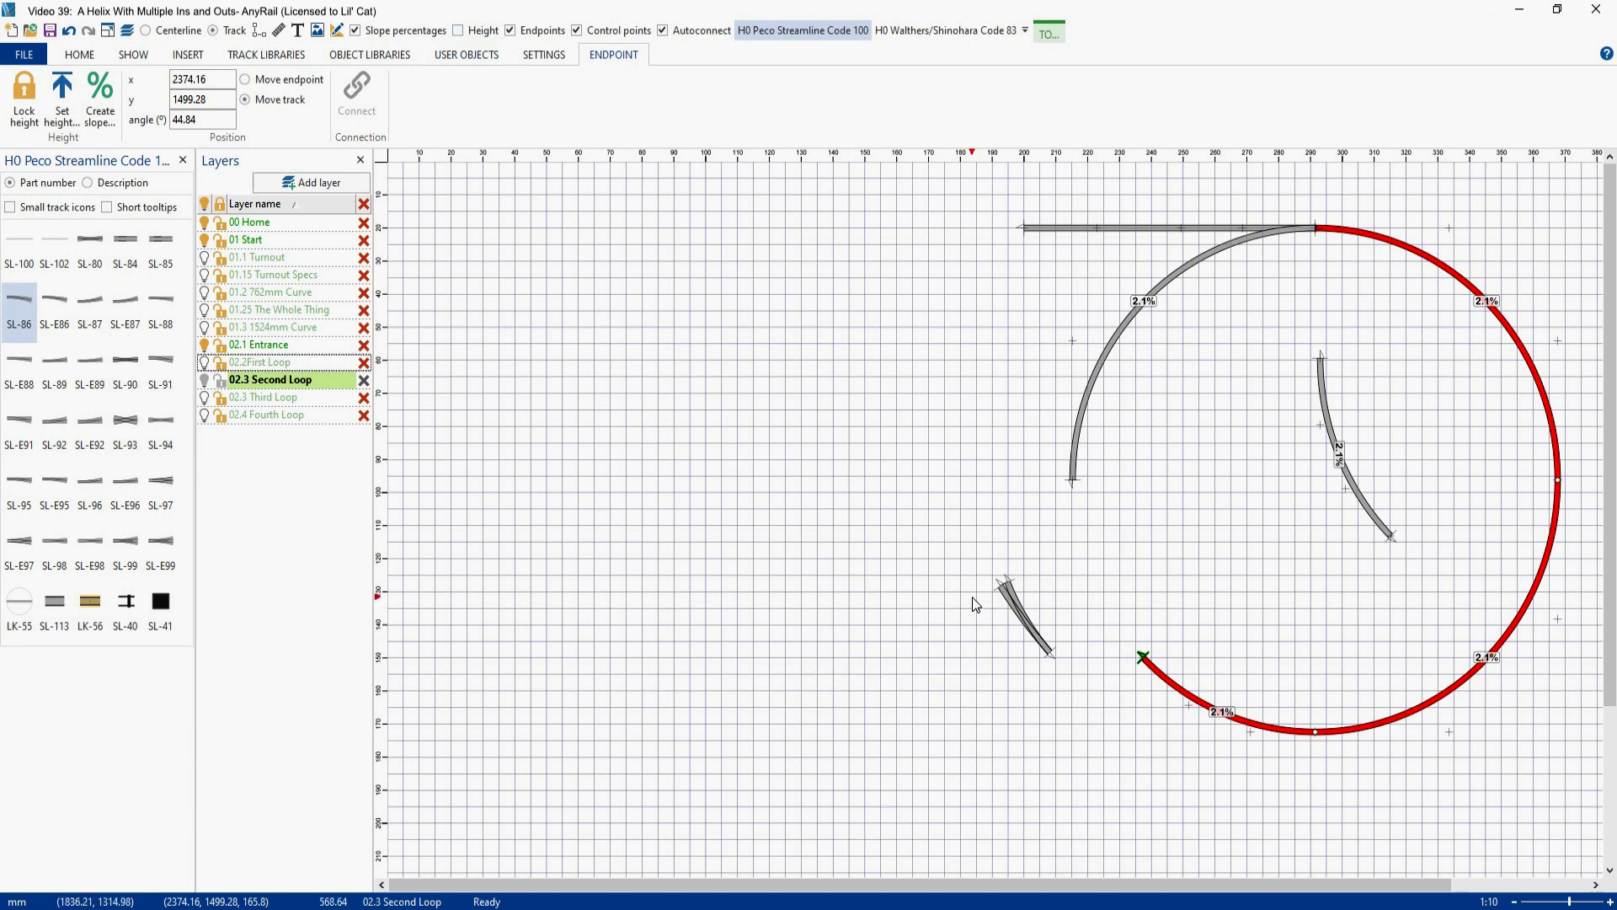
click(999, 586)
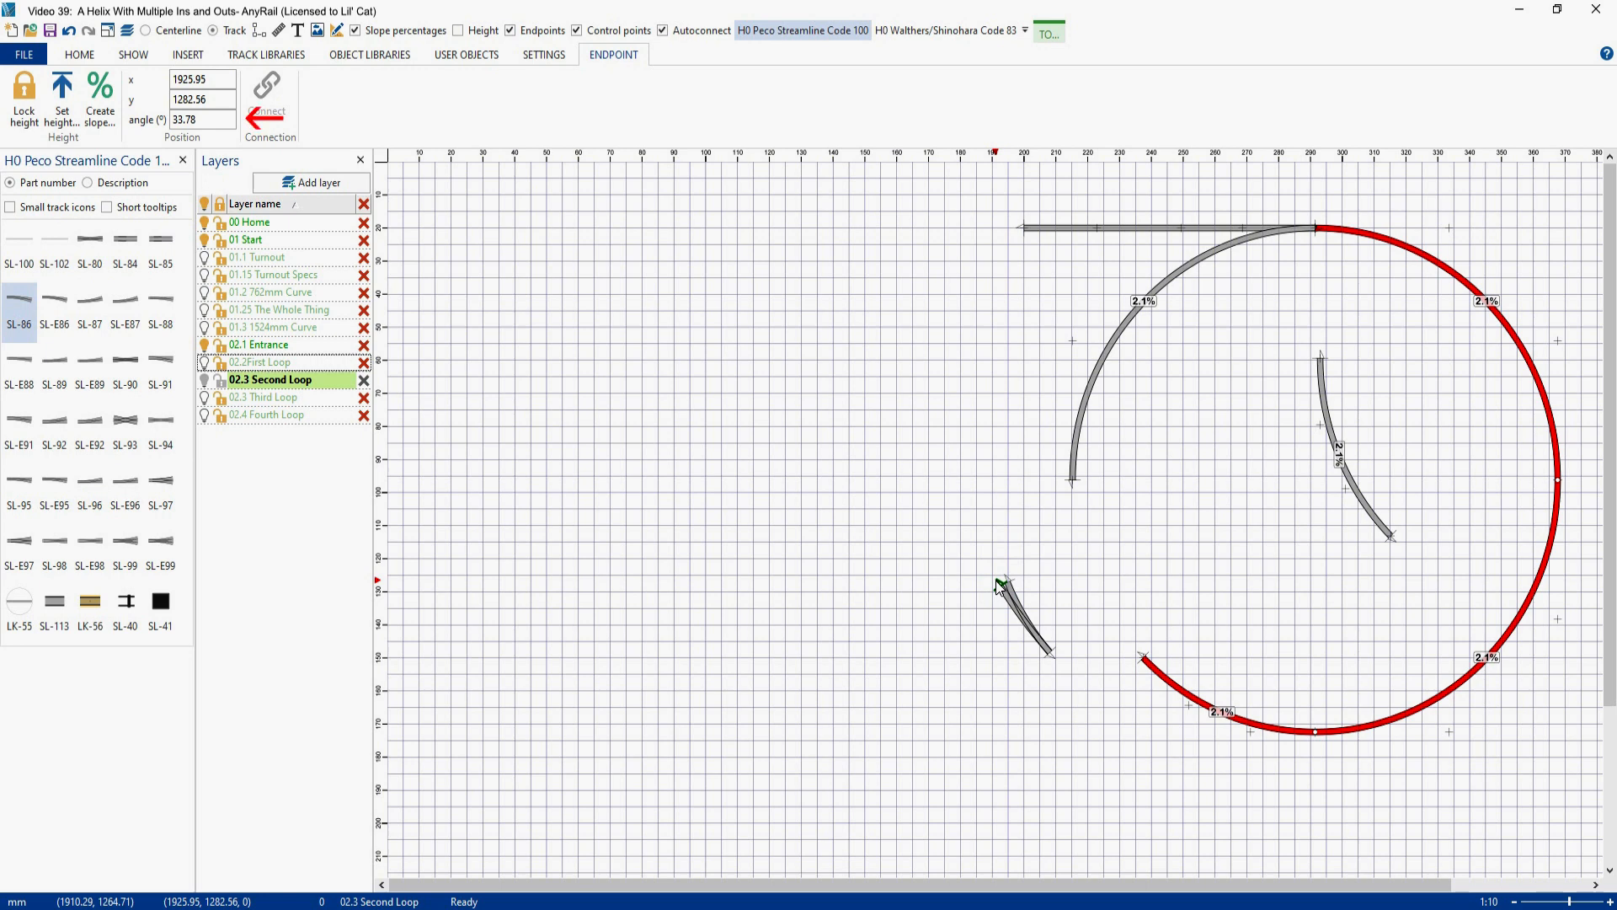
double_click(214, 119)
text(44.84)
key(Return)
- Move the turnout beside the loop's cut end and check the angle of its single-track endpoint
drag(1032, 626, 1095, 648)
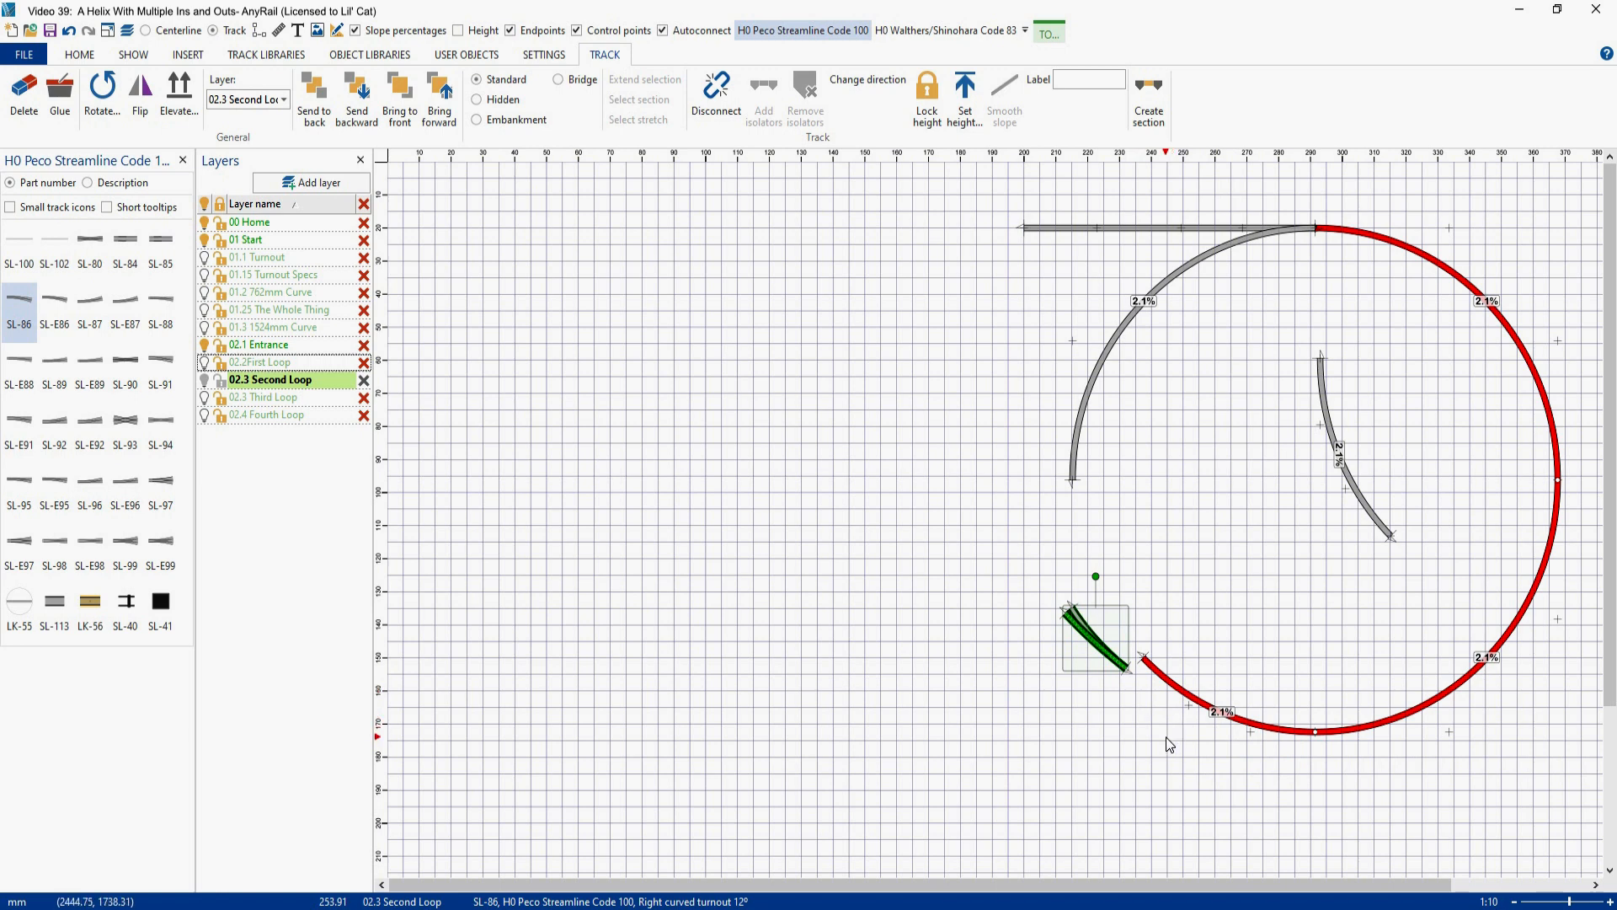
click(1128, 672)
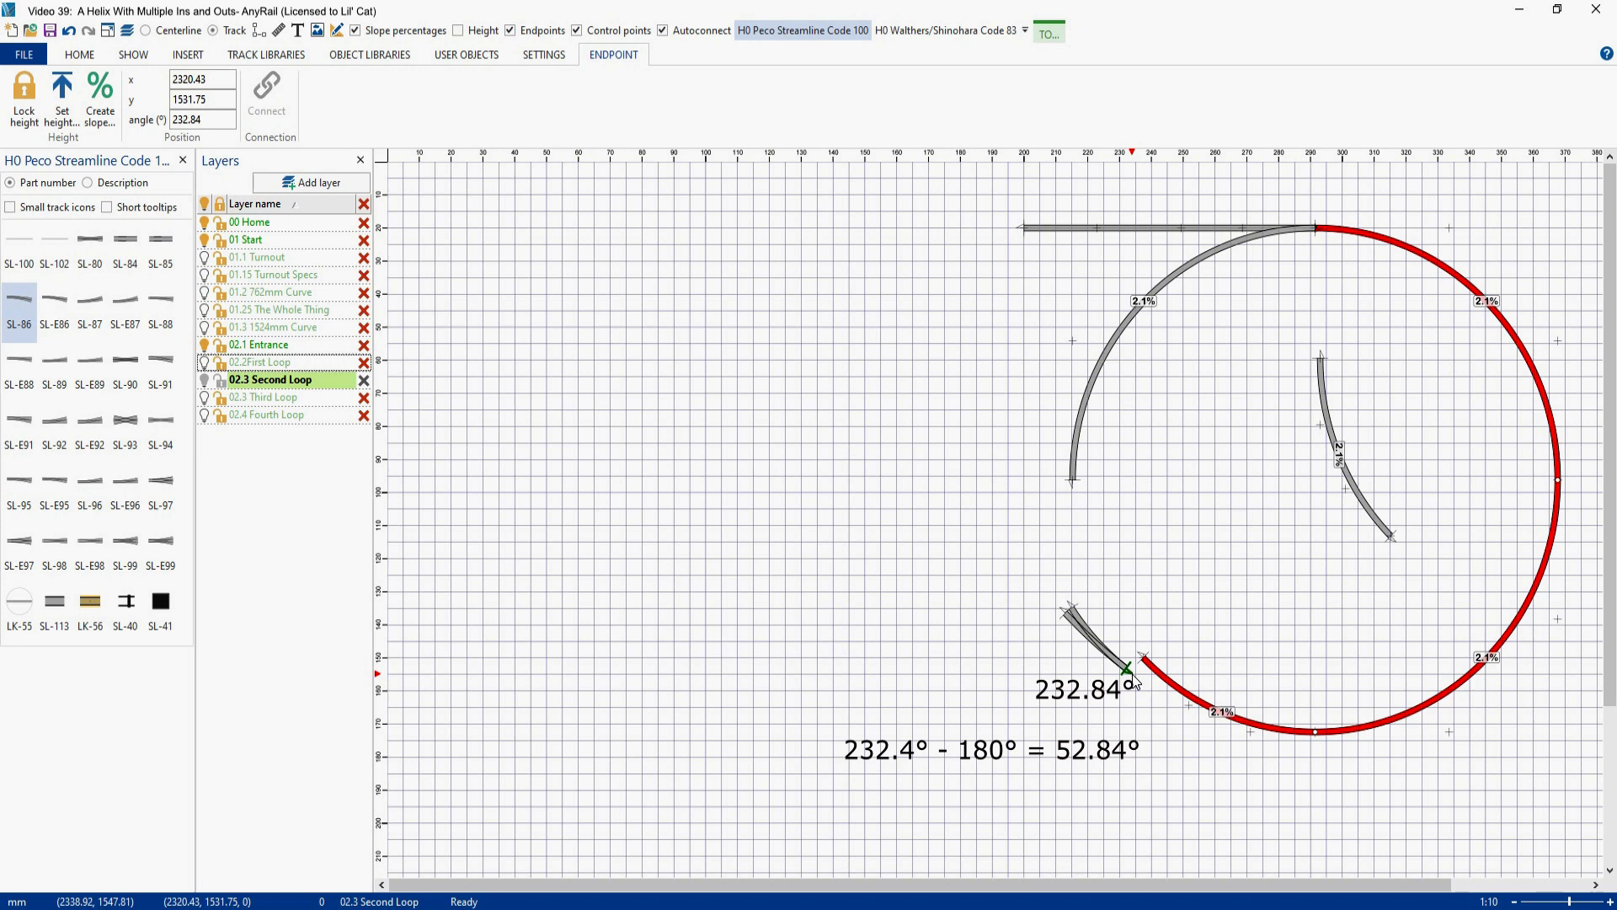
- Disconnect the remaining lower piece of the cut quarter and set it aside inside the loop
right_click(1176, 683)
click(1218, 380)
drag(1204, 705, 1250, 556)
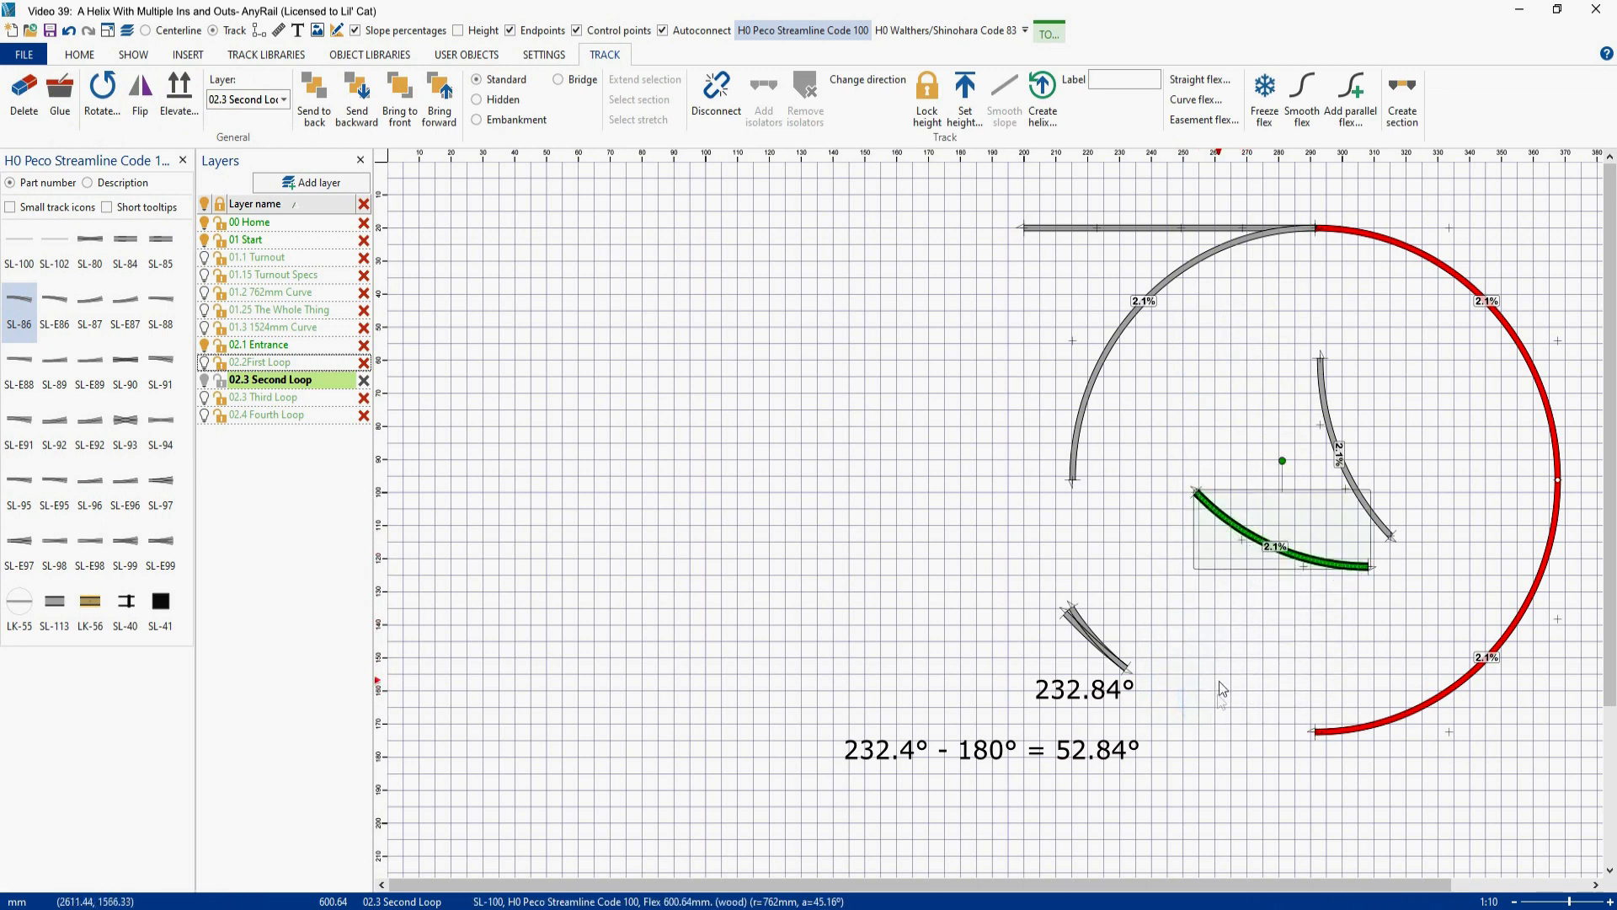
- Check the angle of the loop's open bottom end and set the removed lower piece's curve angle to 37.16°
click(1311, 731)
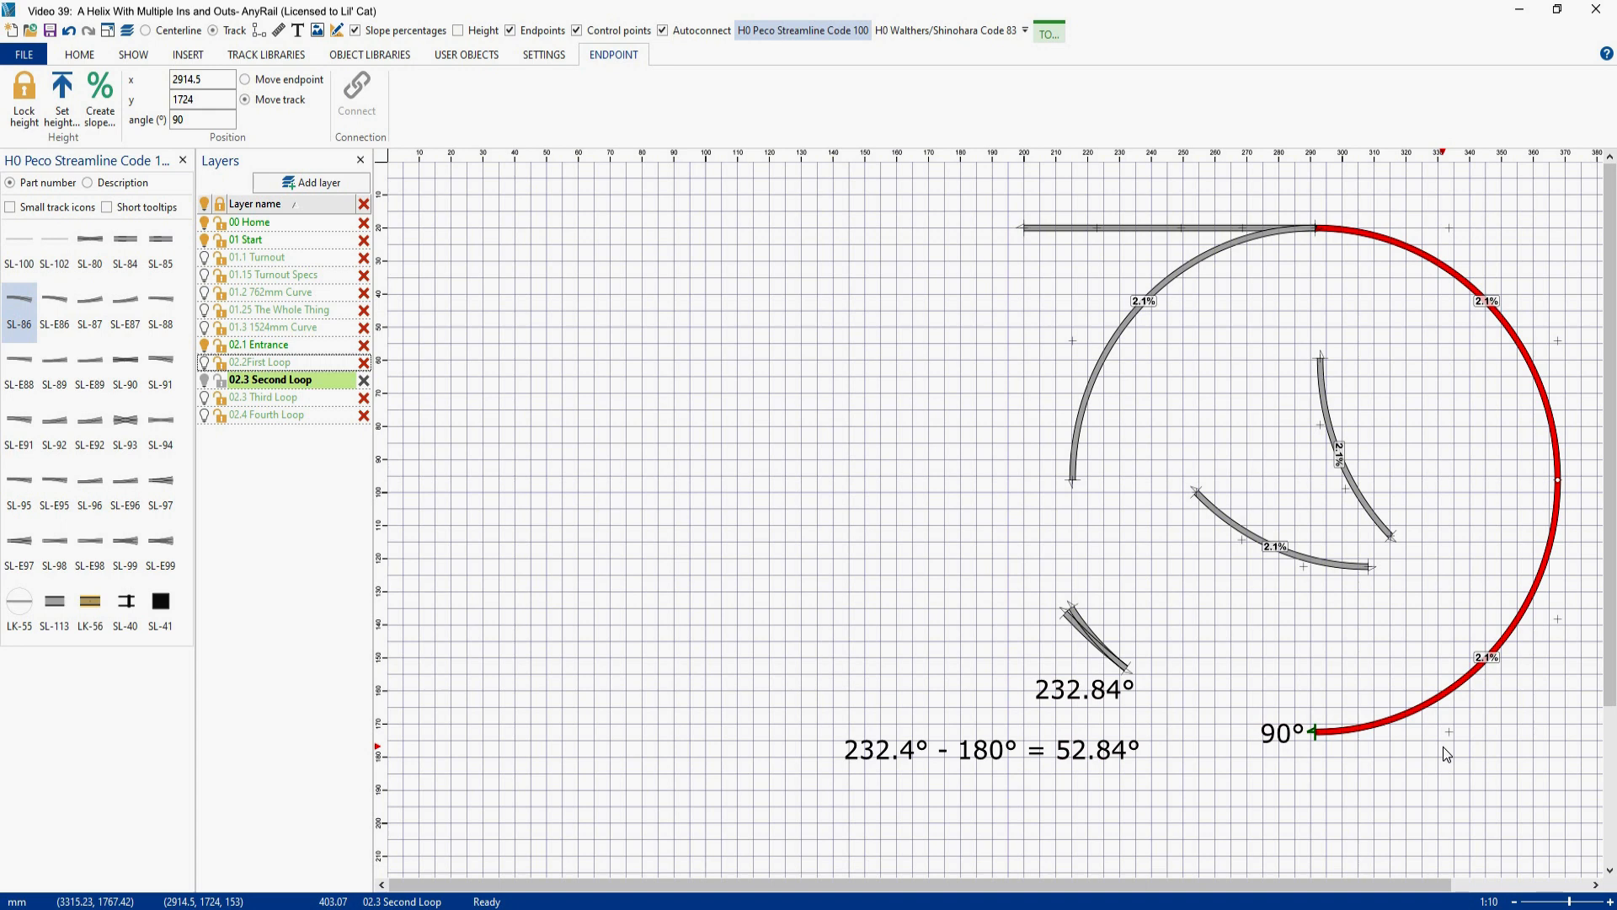
right_click(1240, 537)
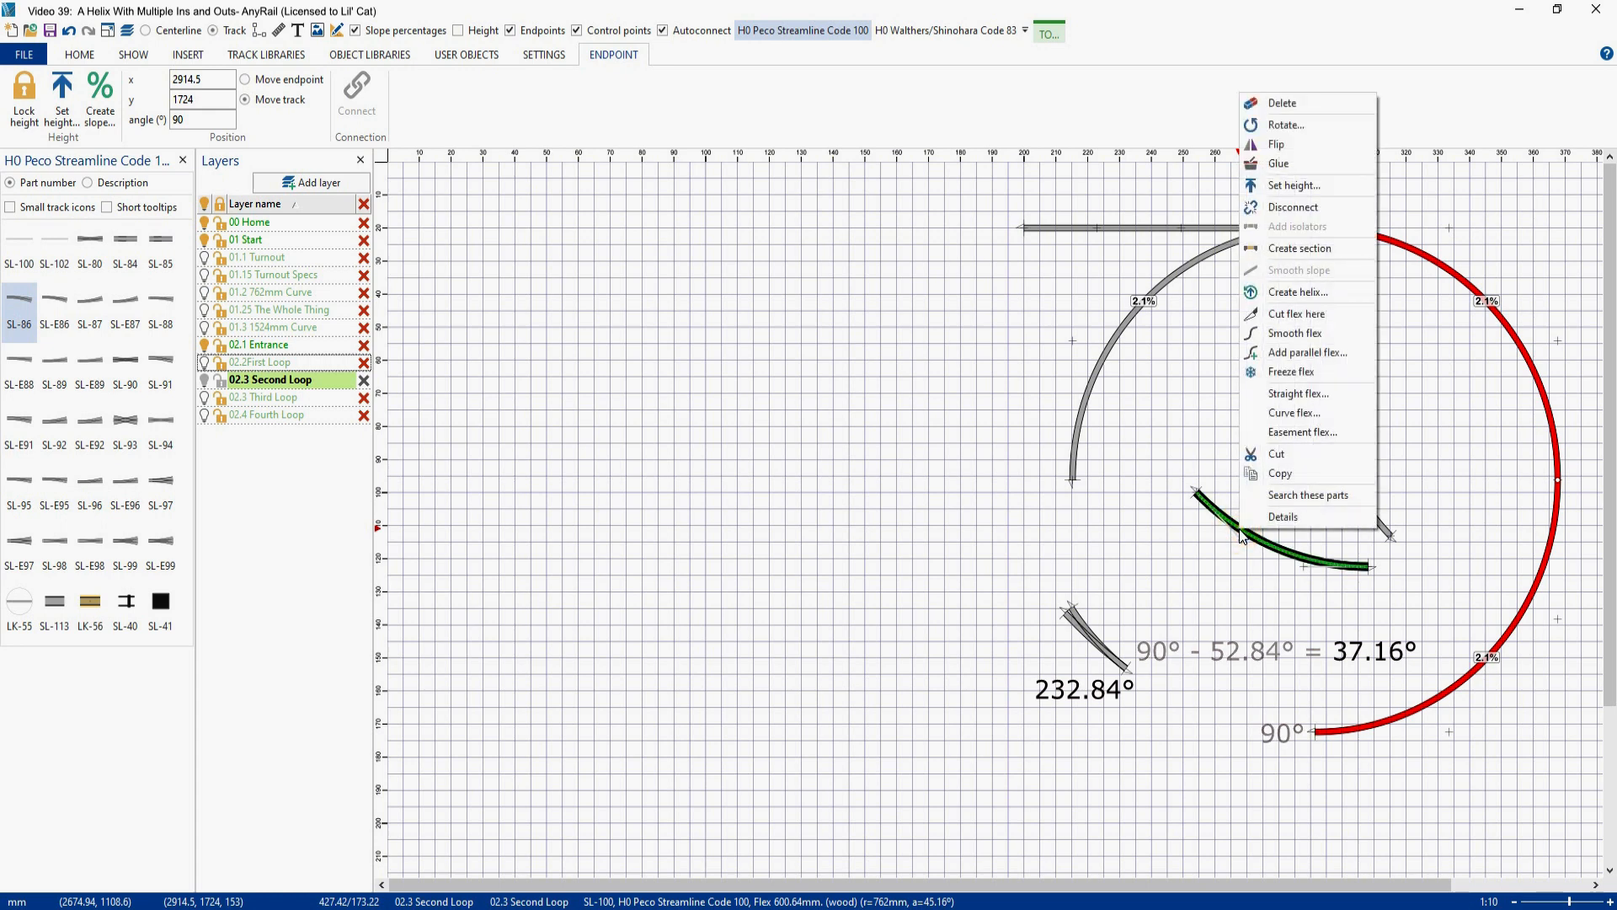
click(1283, 414)
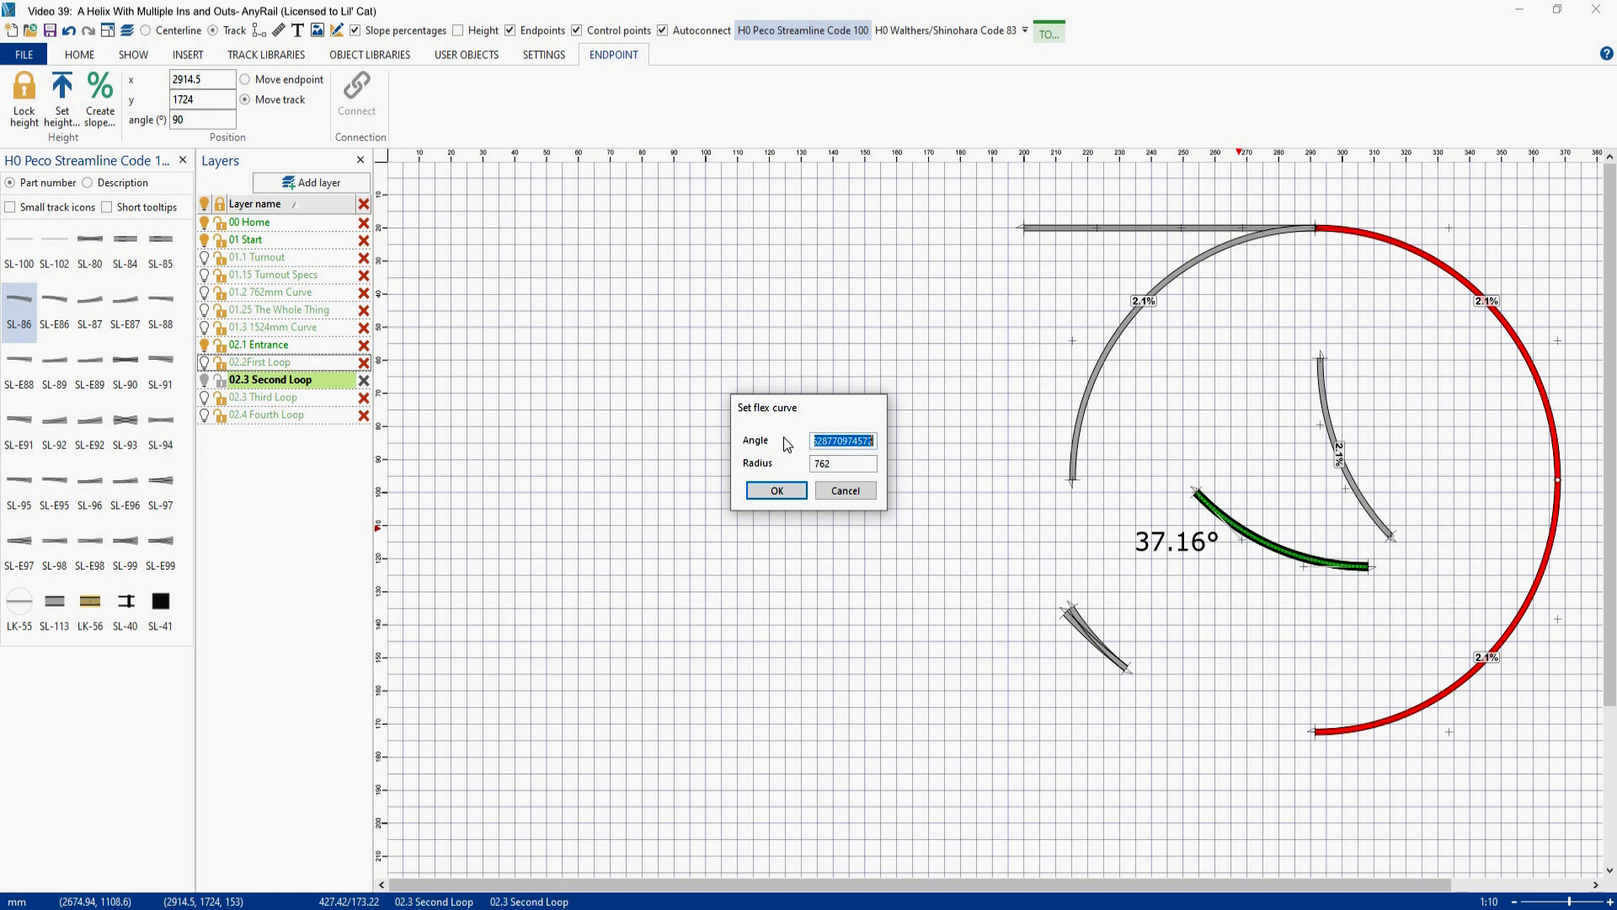
text(37.16)
click(775, 490)
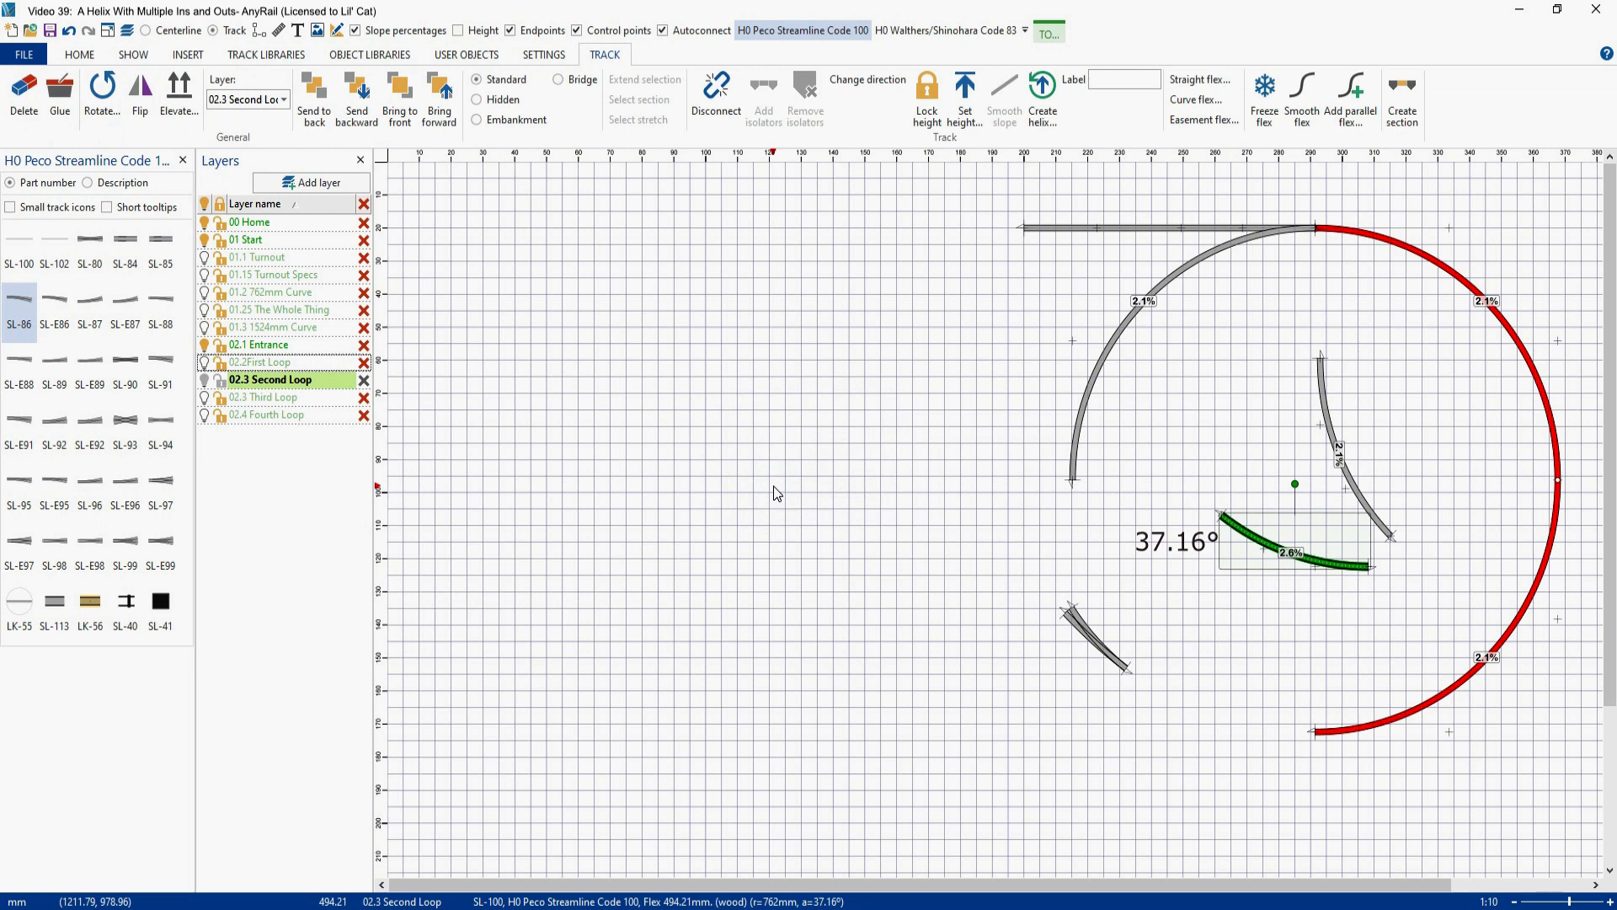
- Check the curve angle and radius of the shortened flex piece without changing them
right_click(1256, 541)
click(1301, 426)
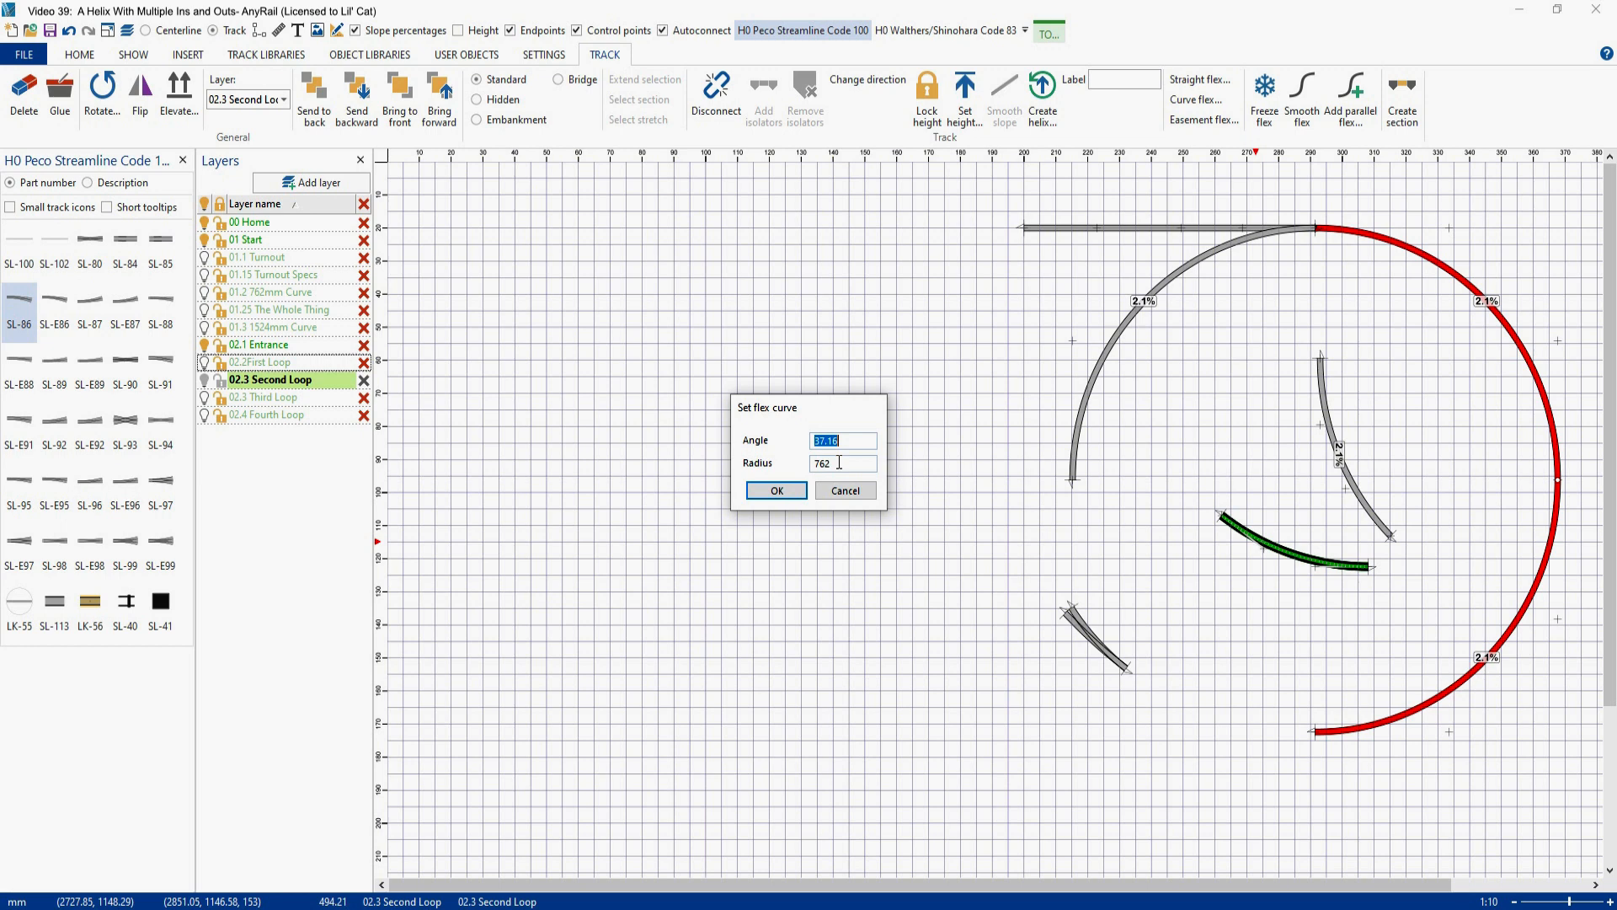
click(844, 491)
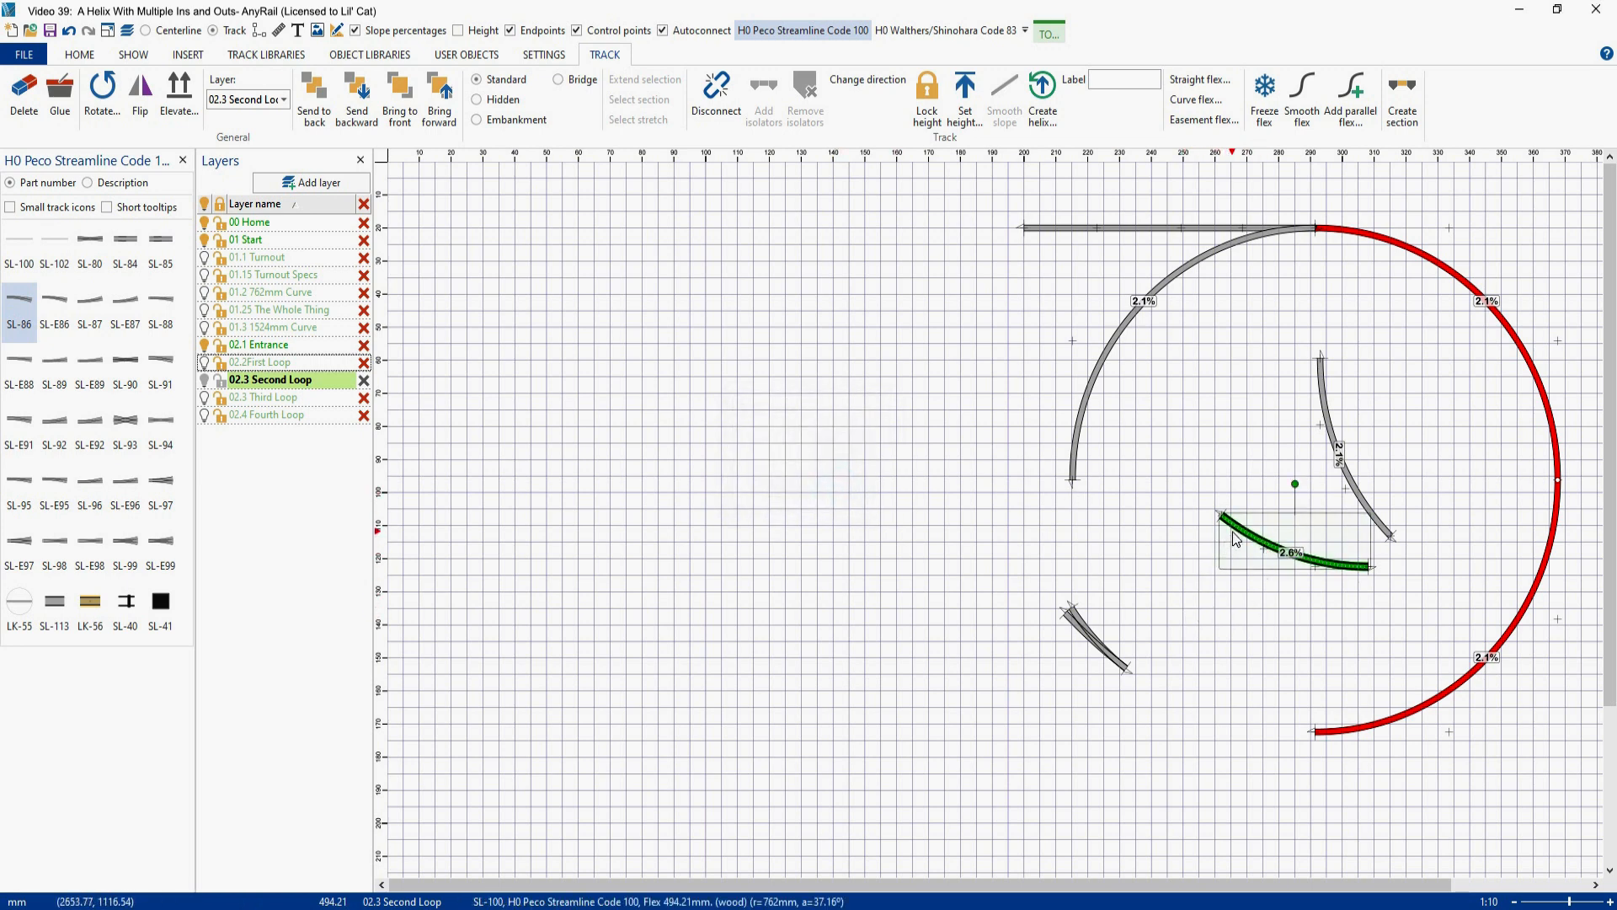
- Connect the shortened flex piece to the turnout's single-track end and join the assembly to the loop's open bottom end
drag(1231, 534, 1141, 684)
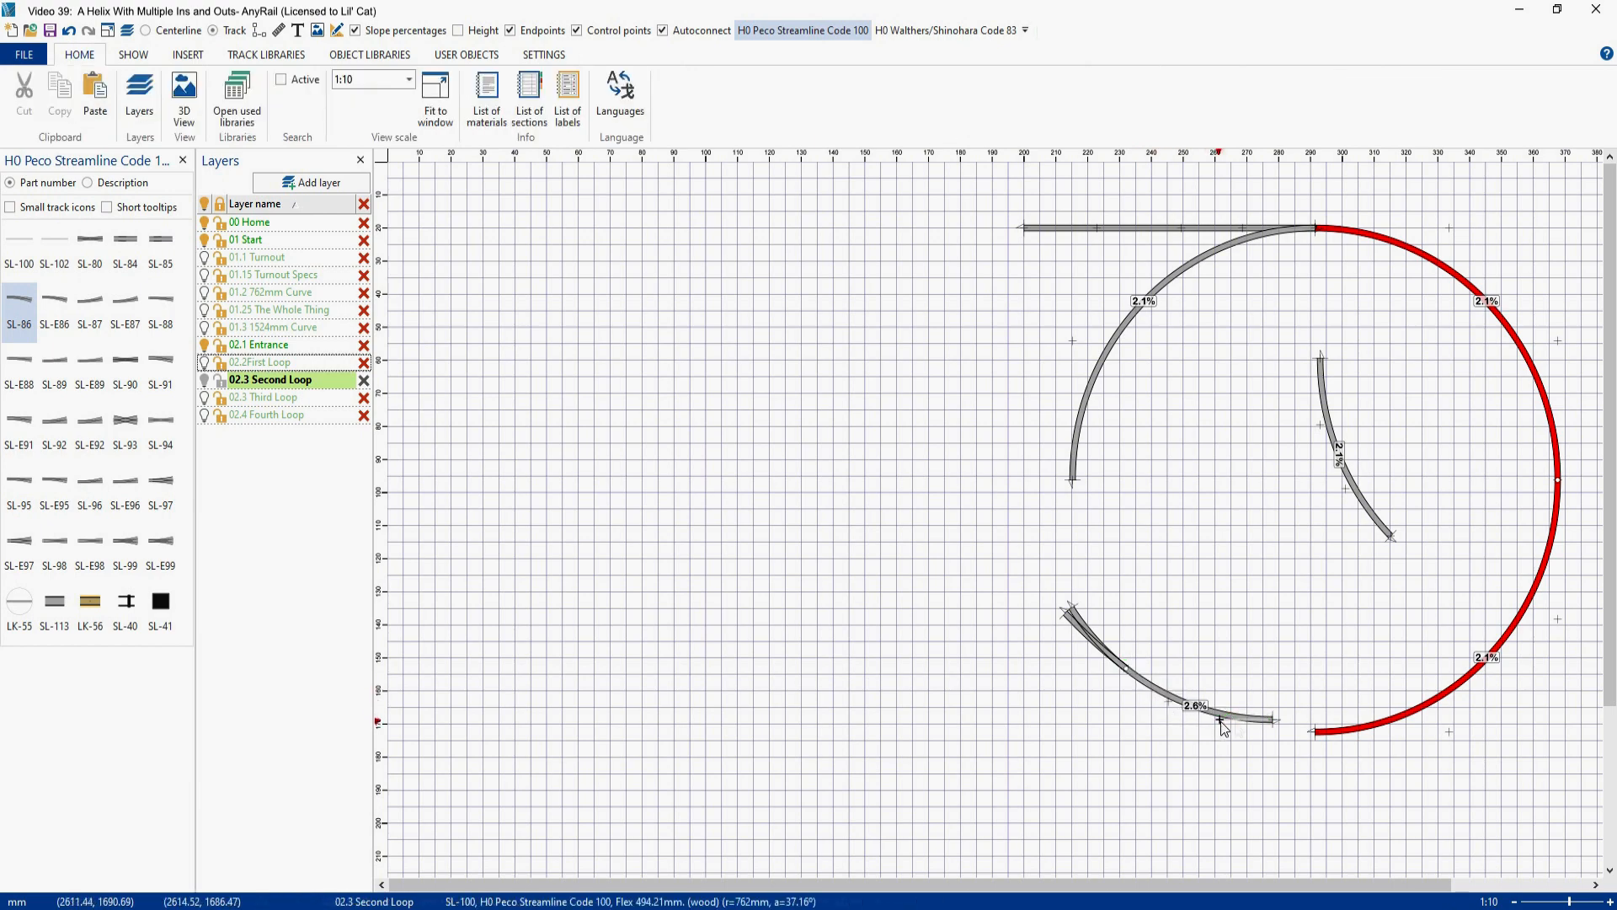
click(1249, 722)
drag(1249, 723, 1291, 736)
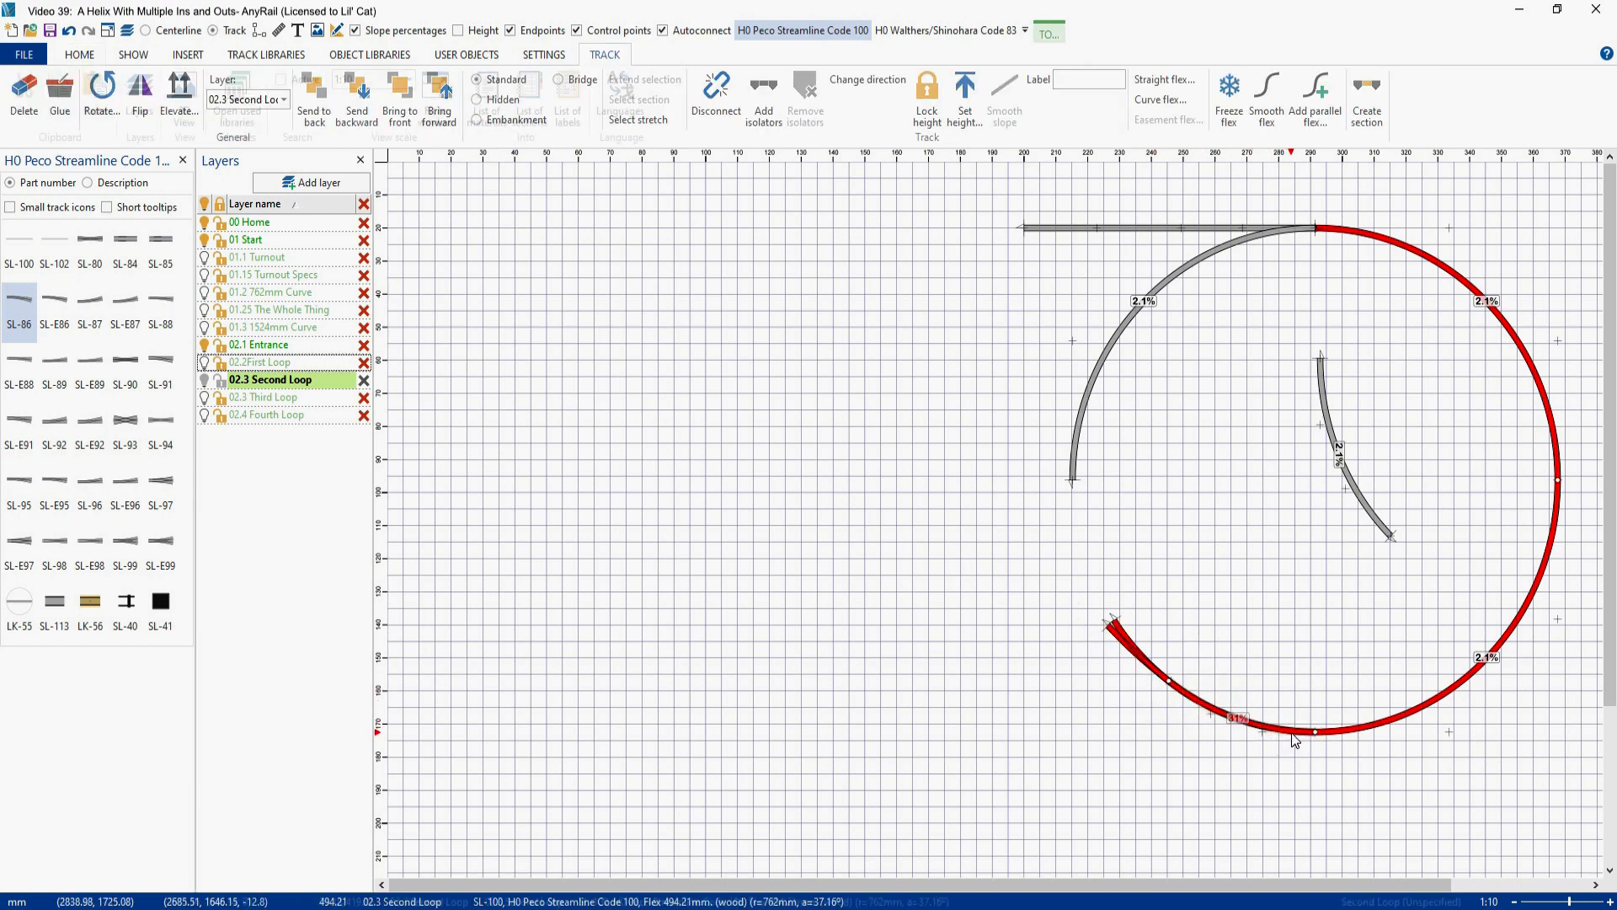
- Check the angles of the turnout's two open ends and set the set-aside flex piece's curve angle to 32.84°
click(1104, 622)
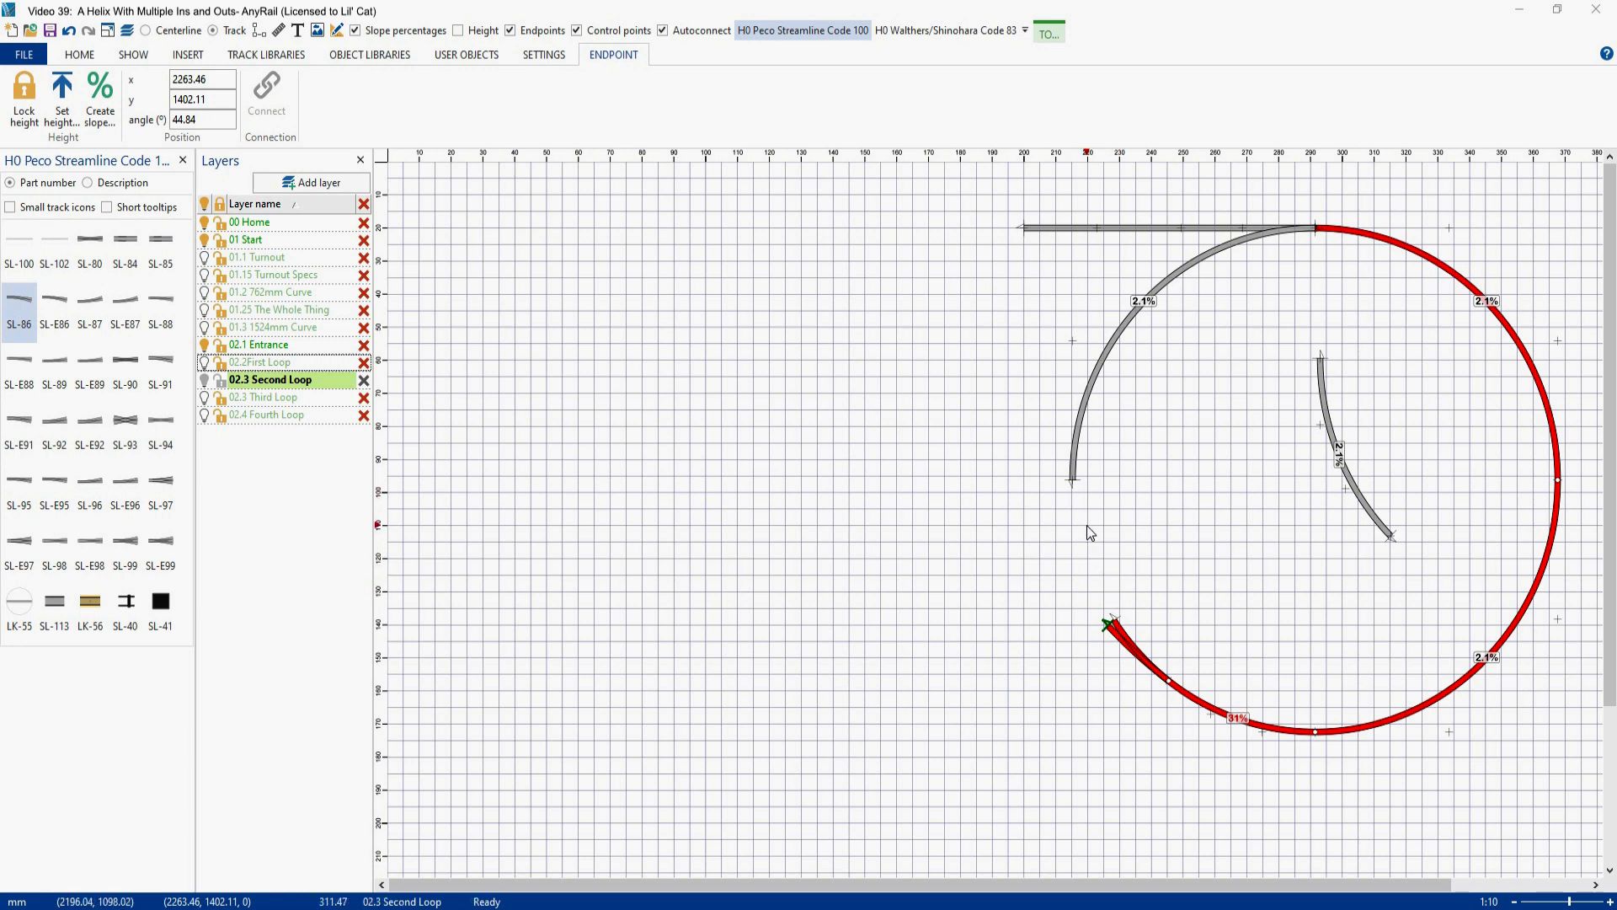
click(1115, 621)
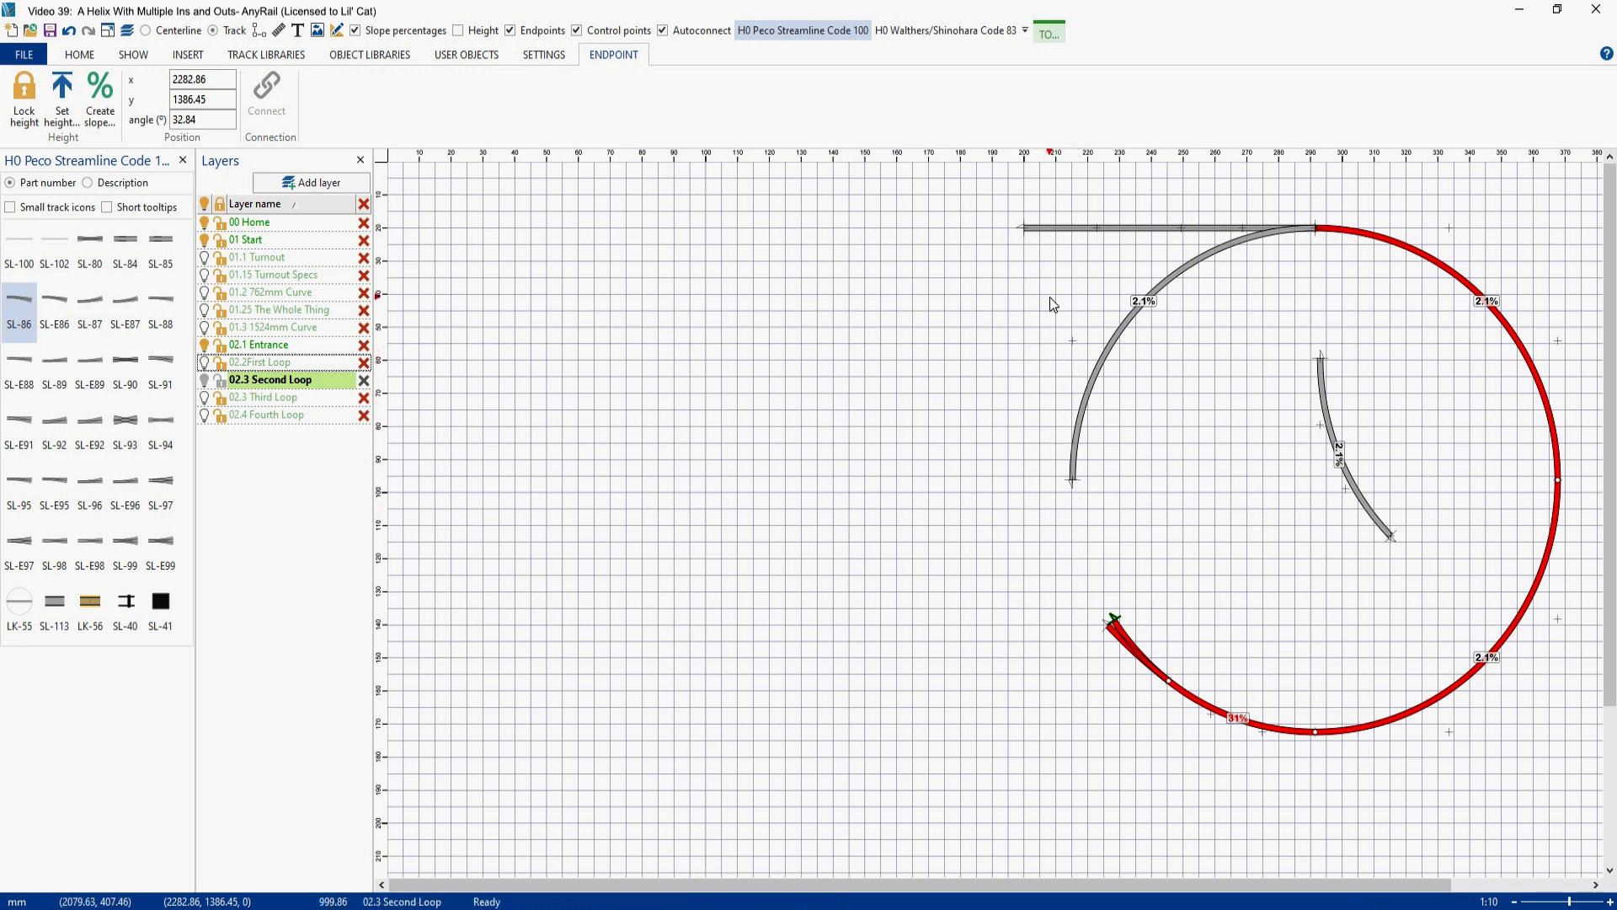
right_click(1347, 487)
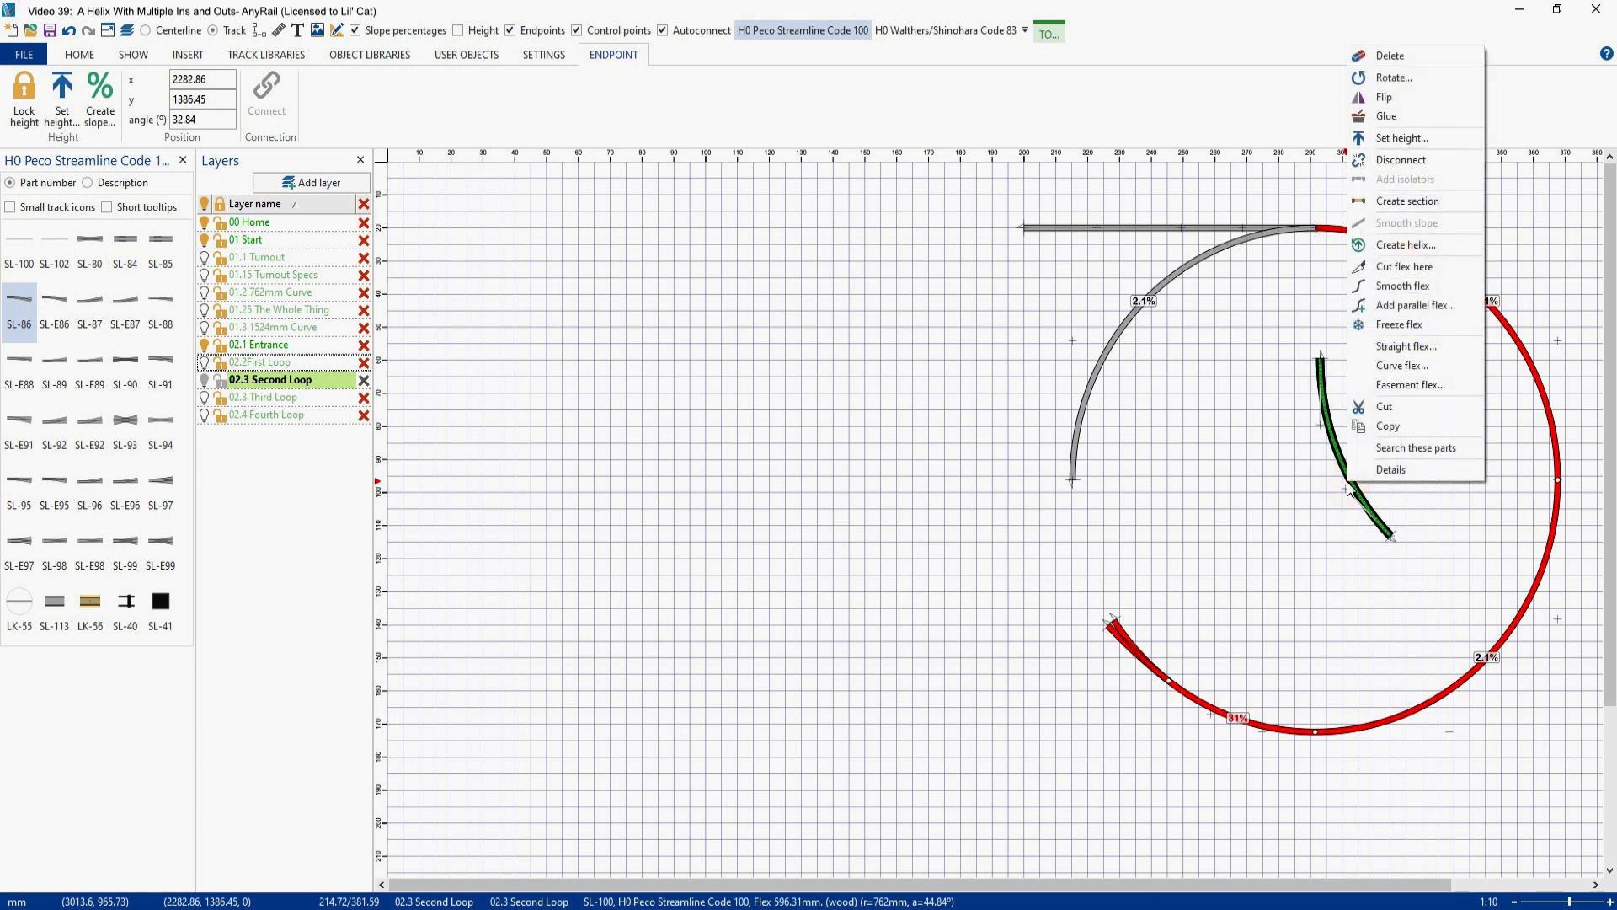
click(1392, 365)
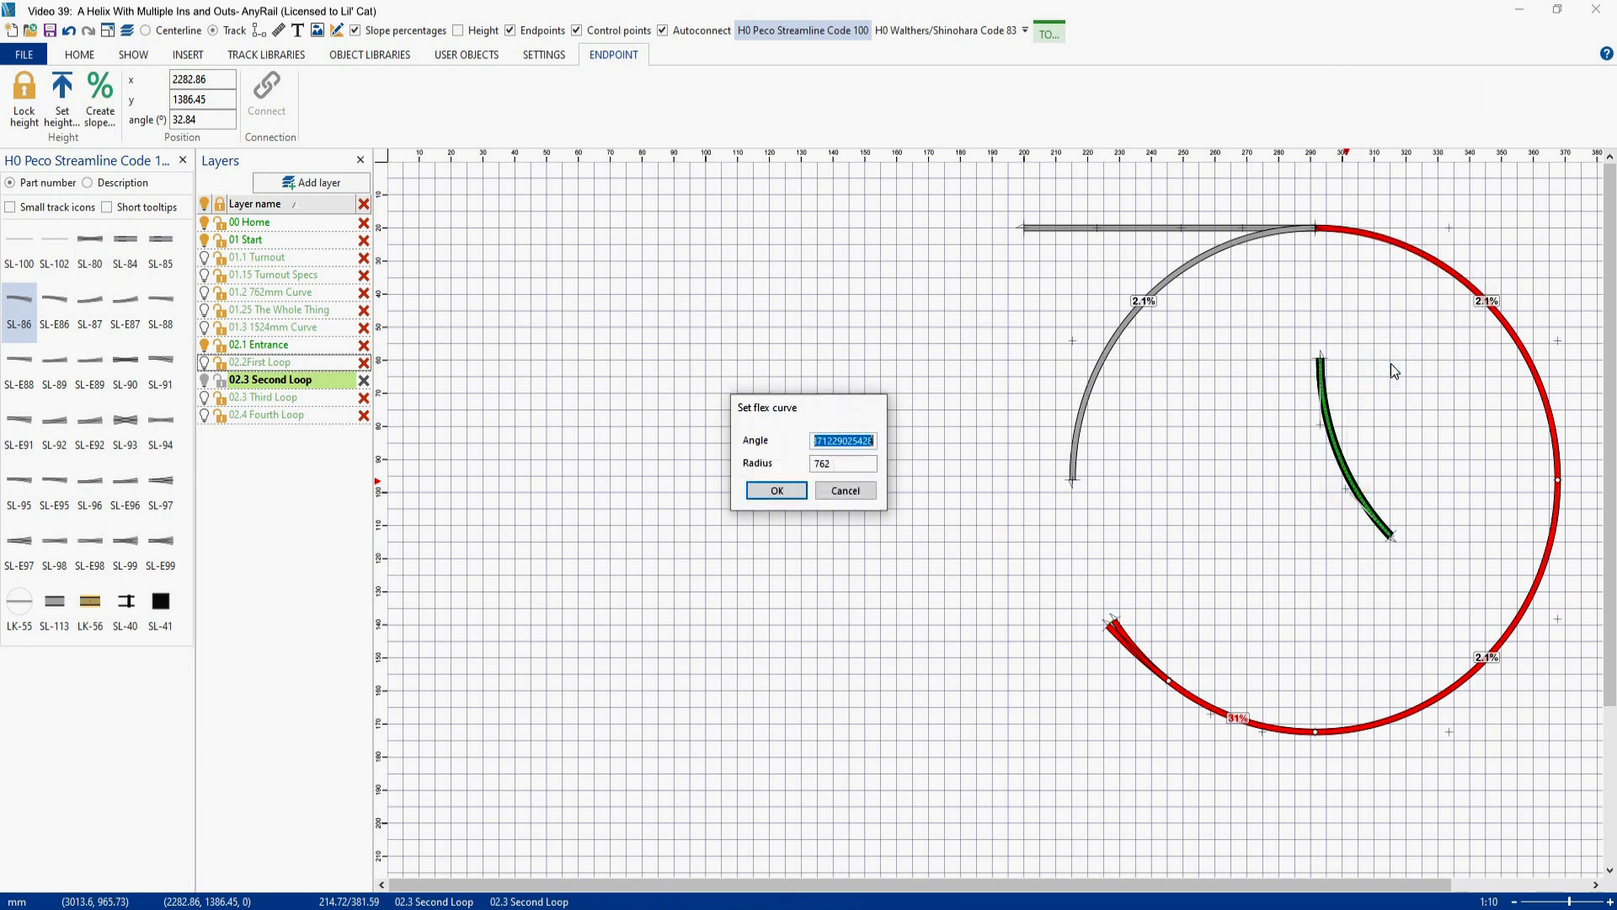
text(32.84)
key(Return)
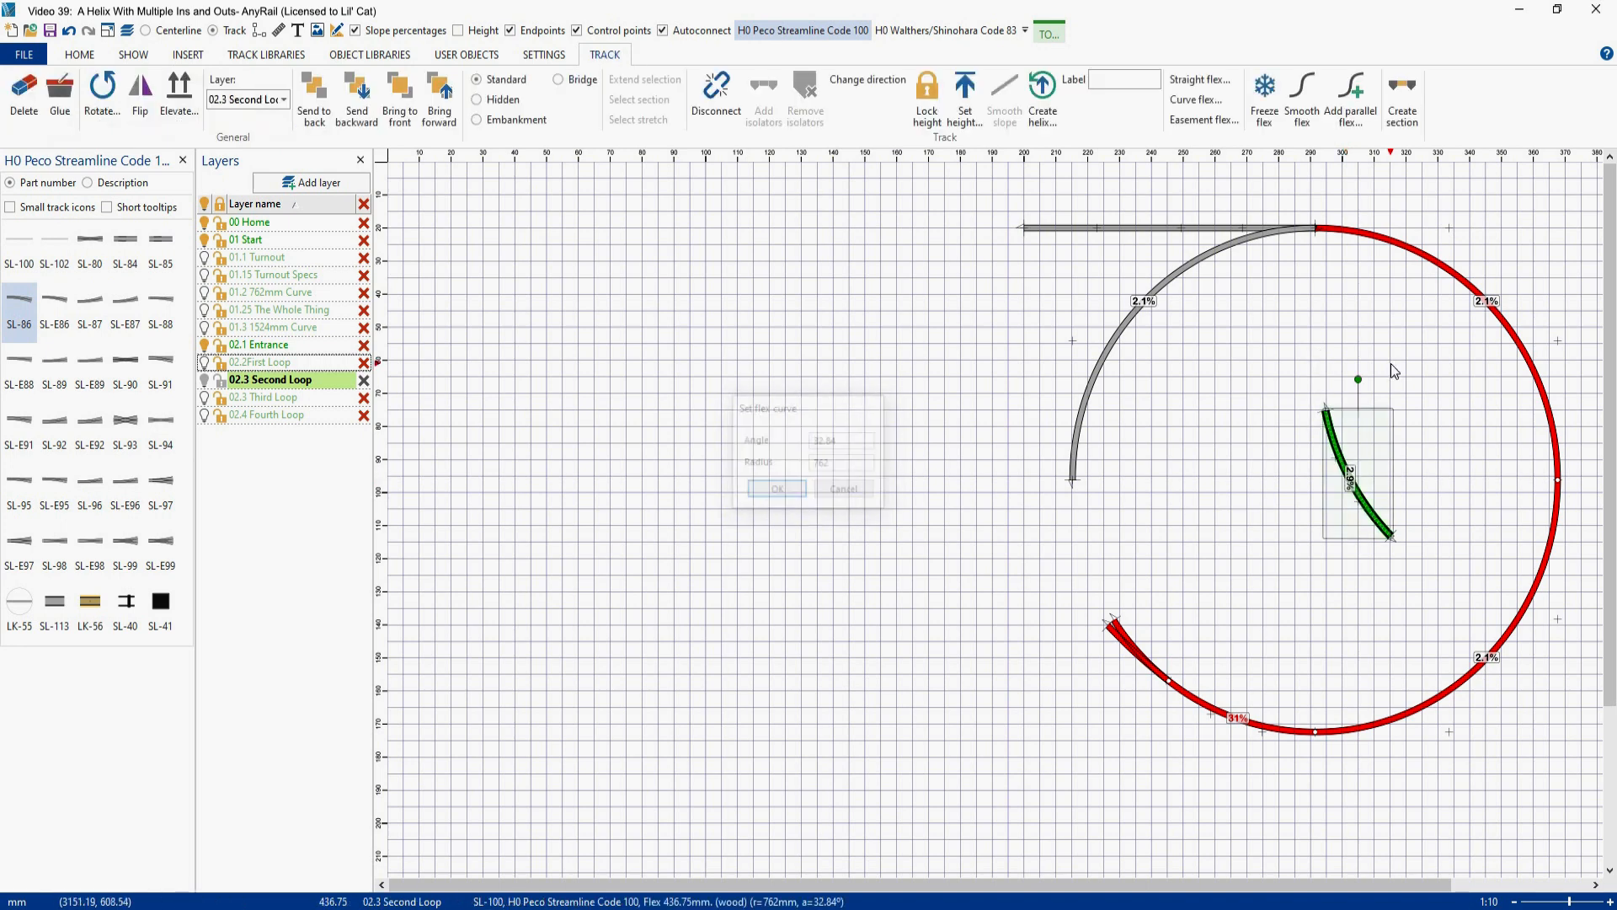
- Try joining the 32.84° flex piece to the turnout's inner branch, and show the 02.2First Loop layer for comparison
drag(1362, 508, 1205, 538)
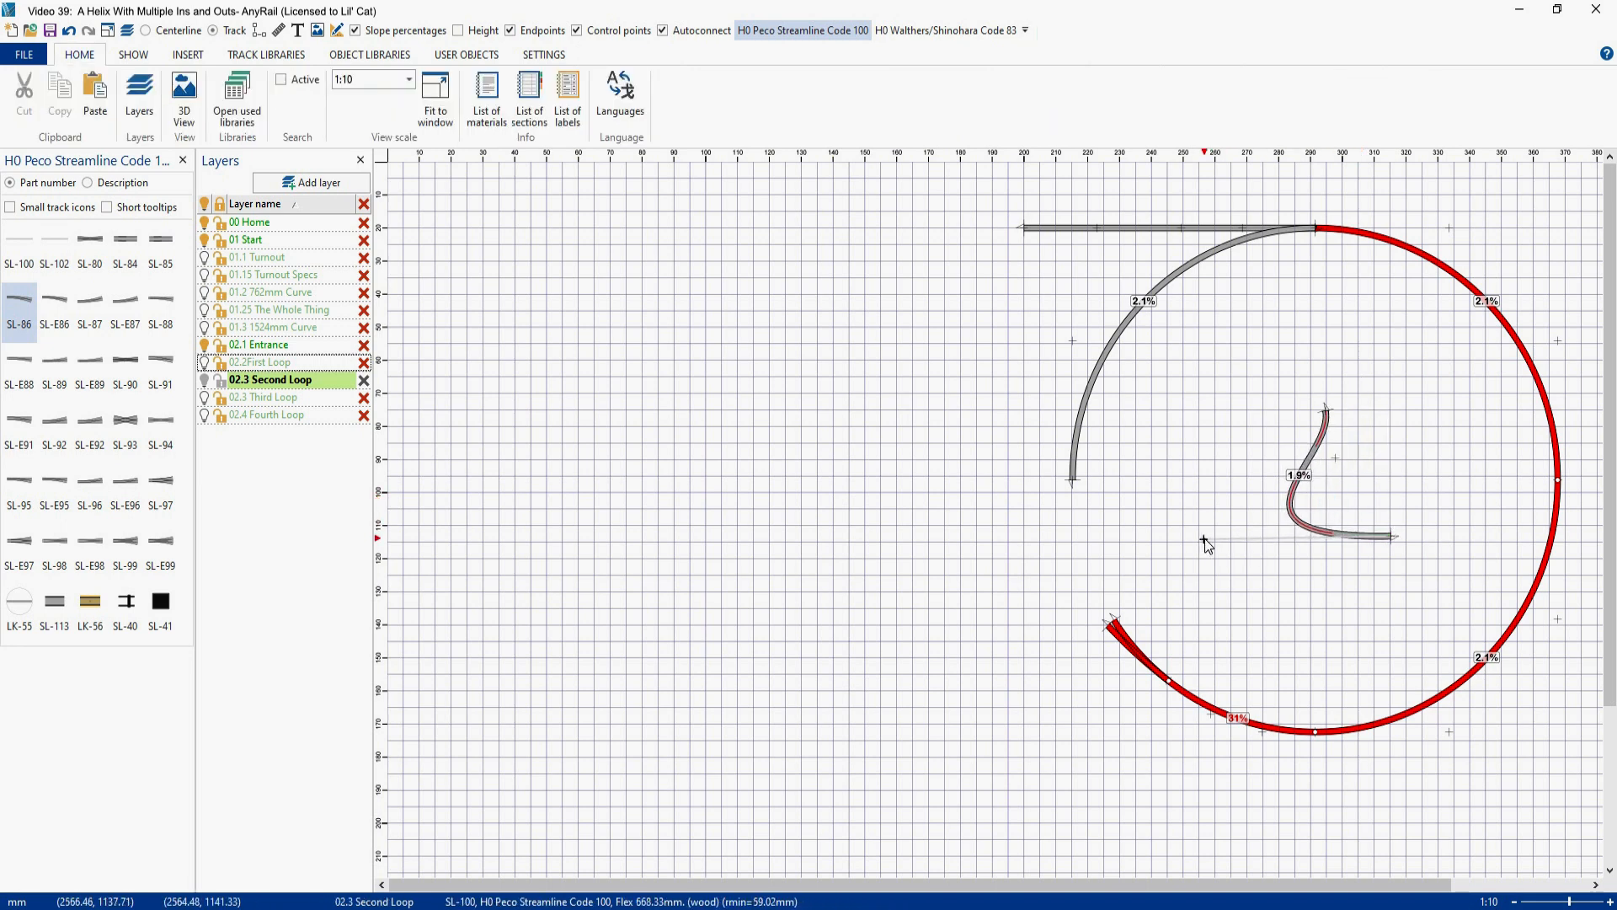
key(ctrl+z)
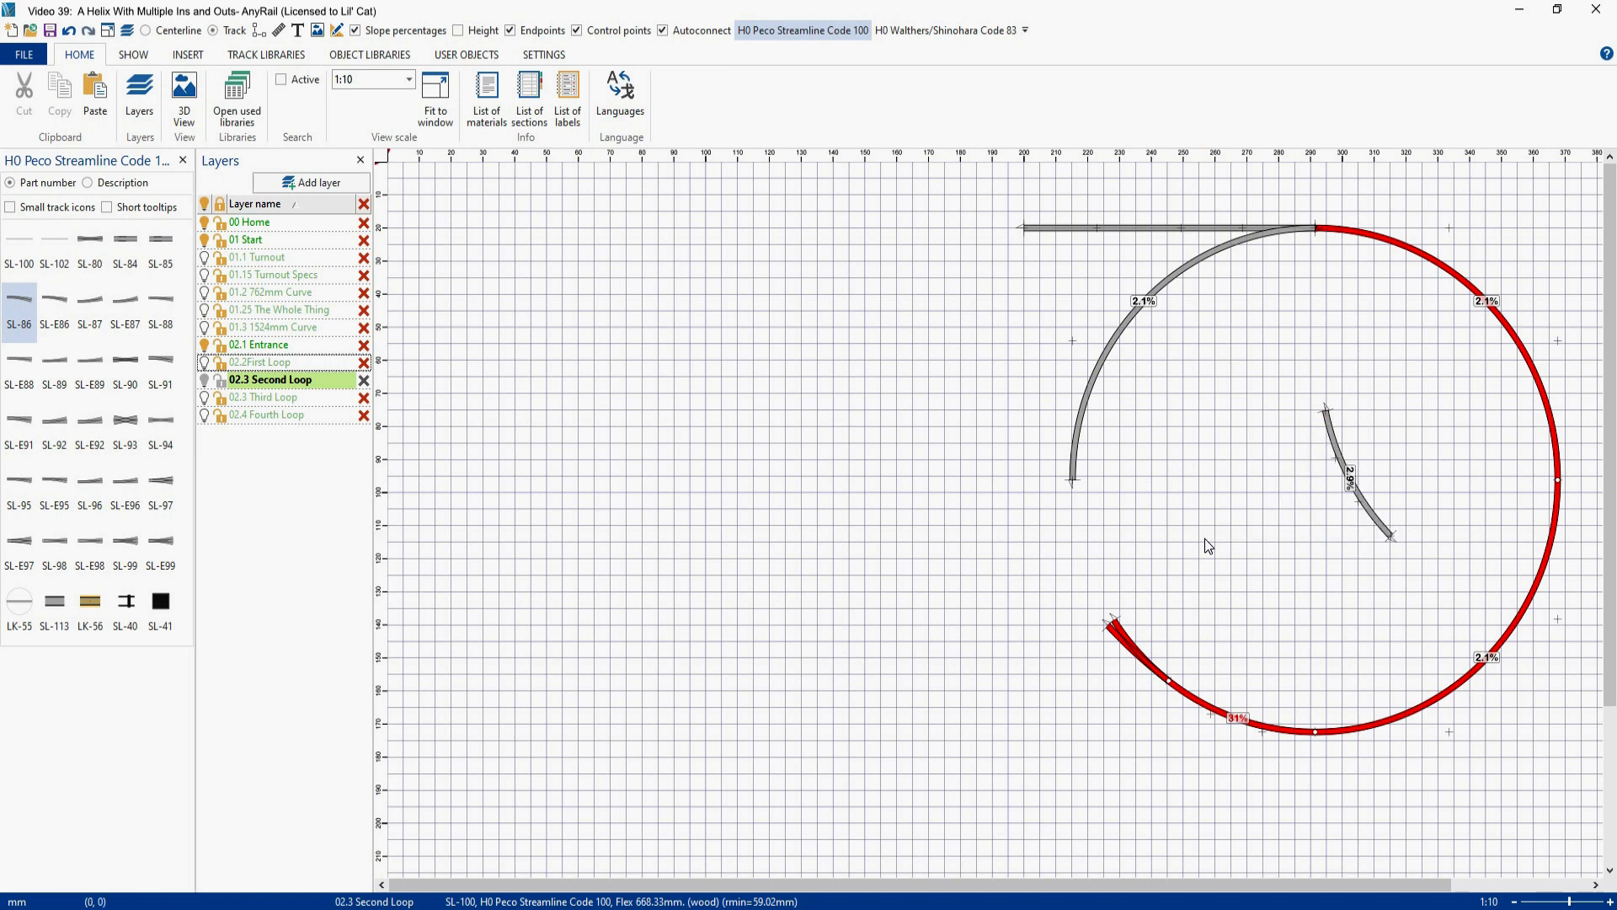
drag(1343, 474, 1066, 554)
click(1079, 435)
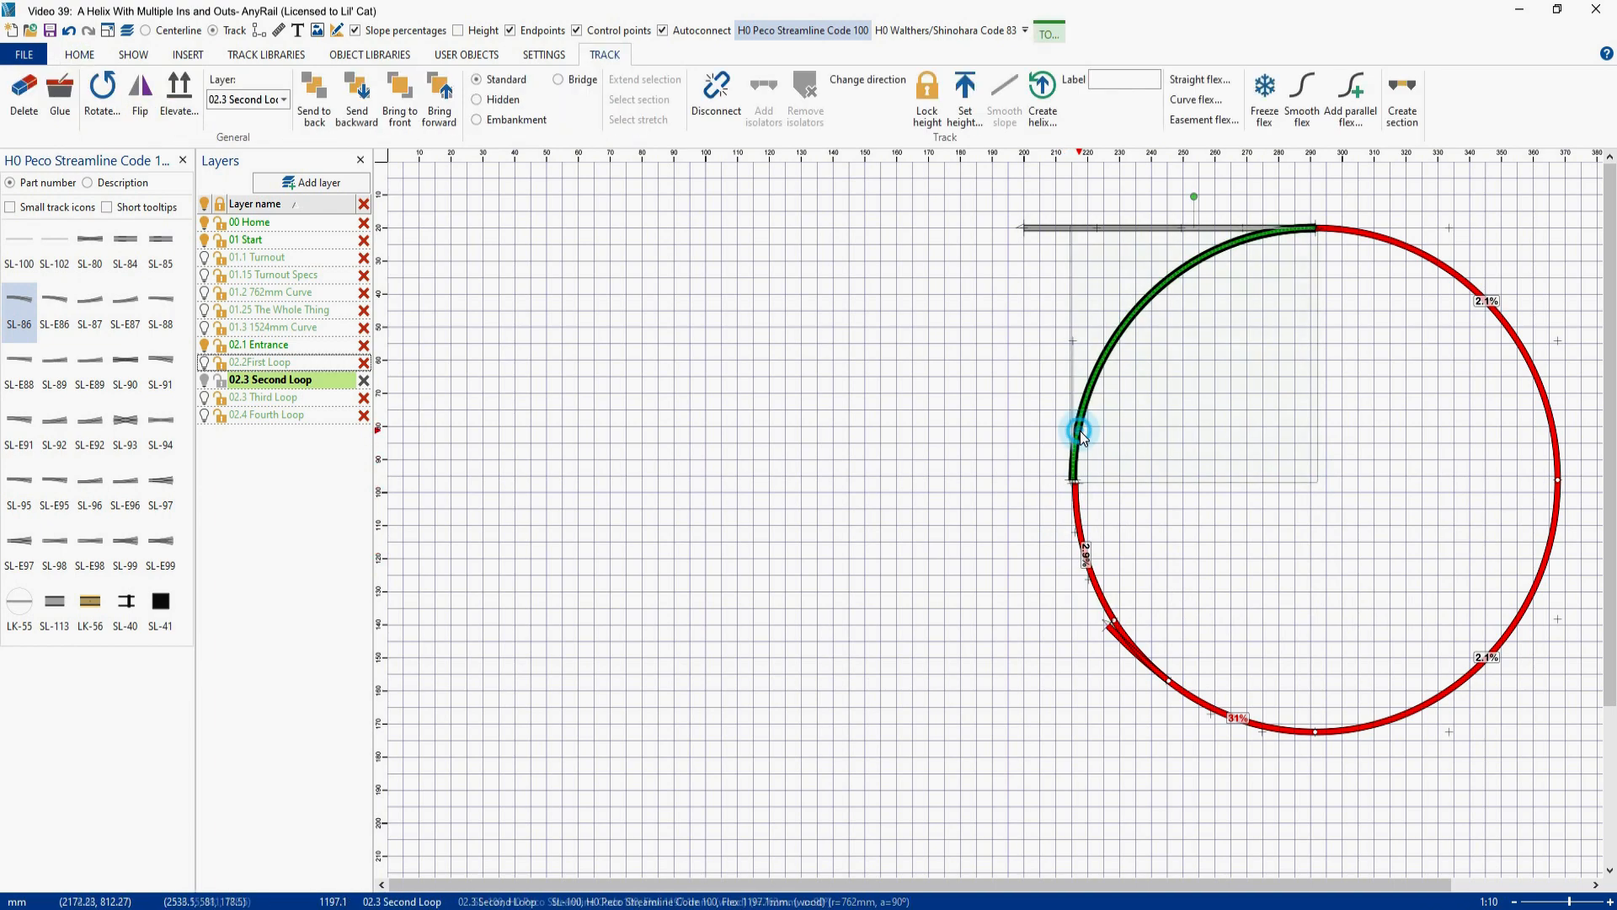
key(Escape)
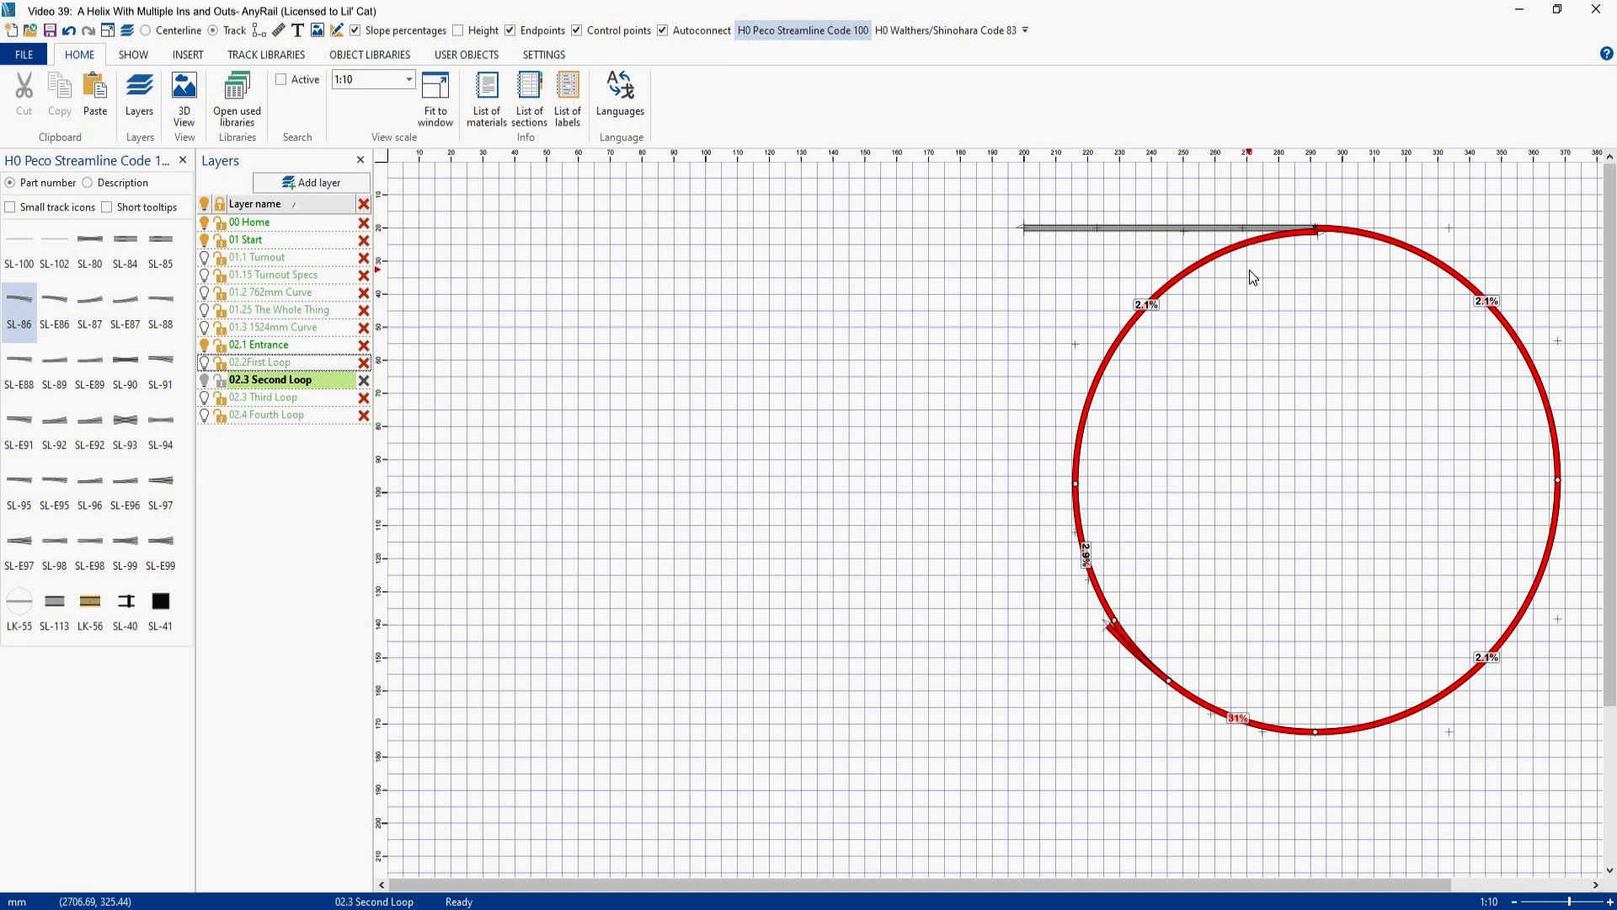
click(205, 363)
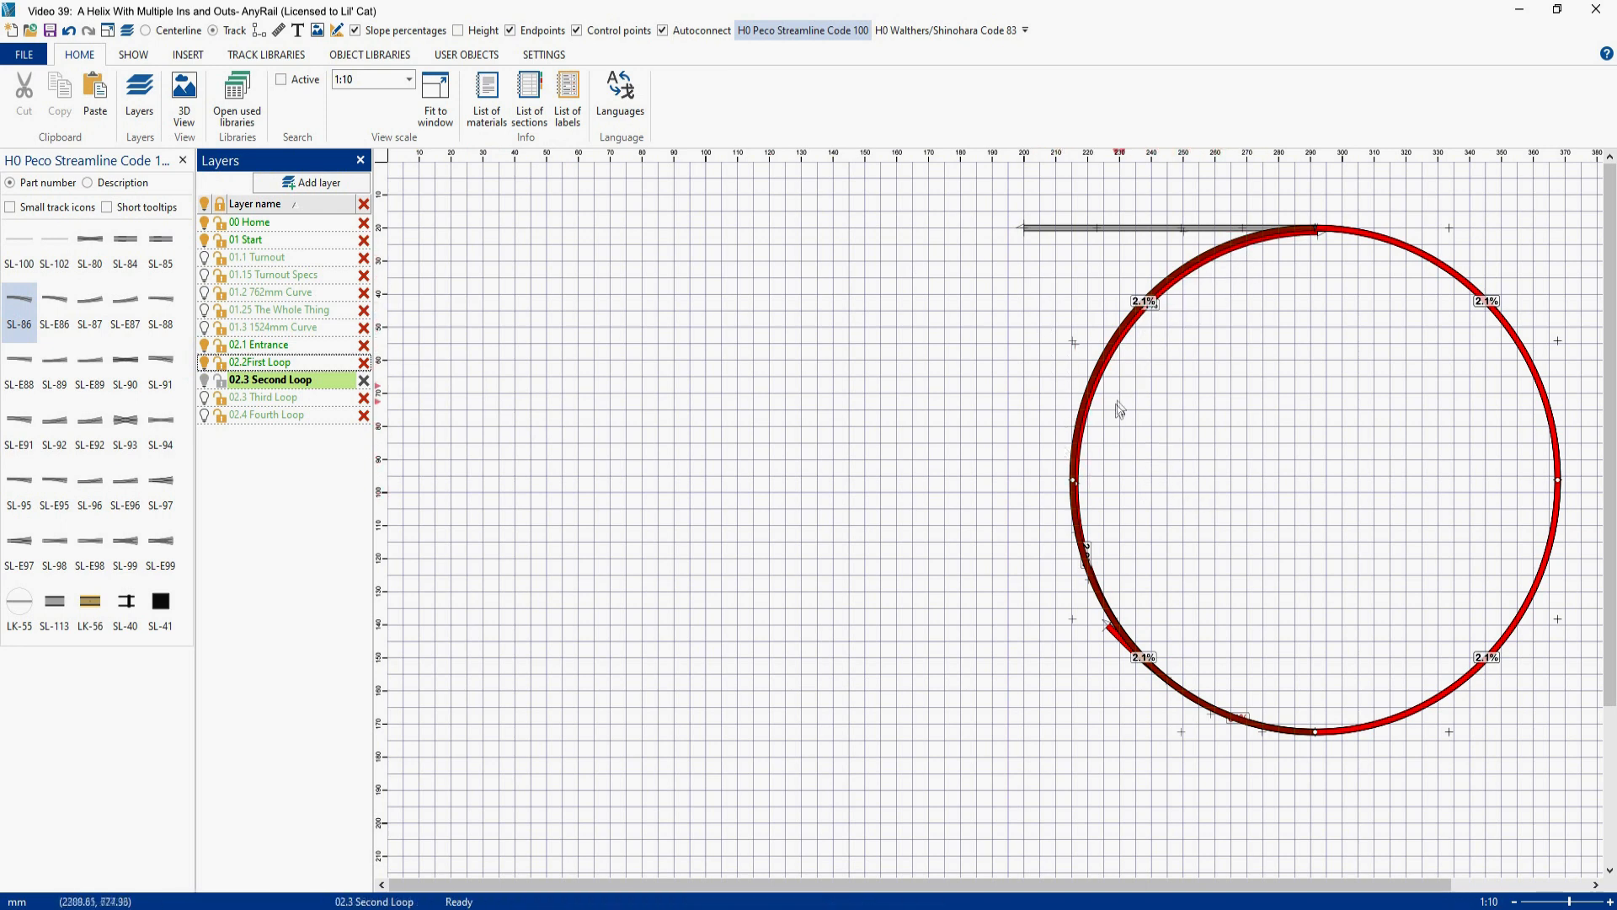
- With track heights shown, attach the 32.84° flex piece by its 178.5 end to the left quarter's lower end, and hide the heights again
click(458, 30)
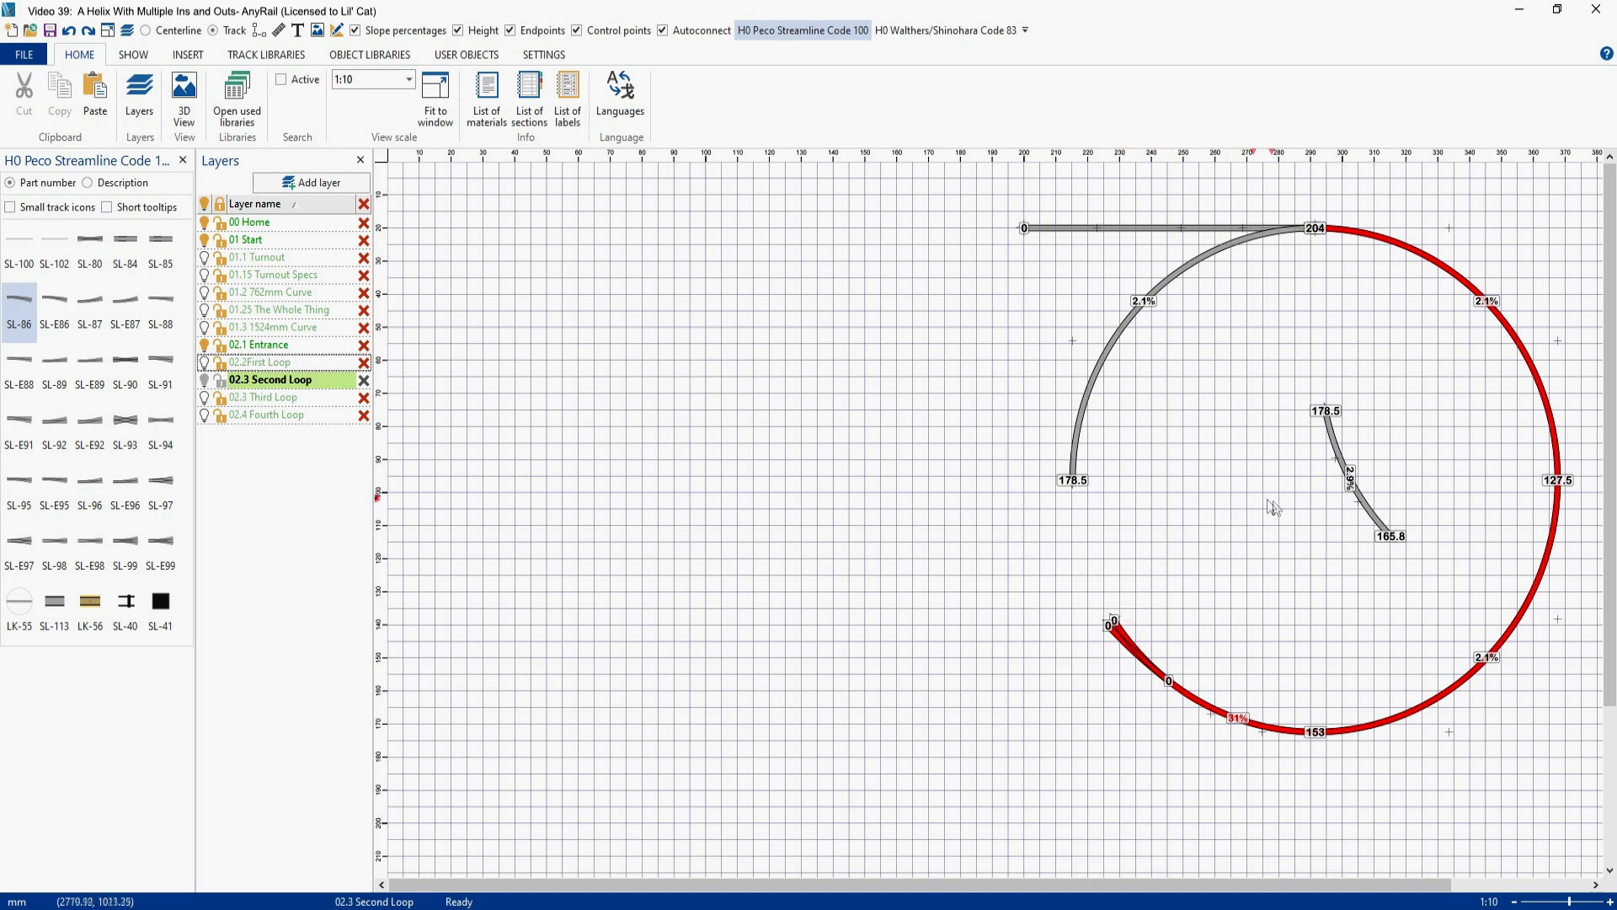
drag(1333, 449, 1081, 518)
click(458, 31)
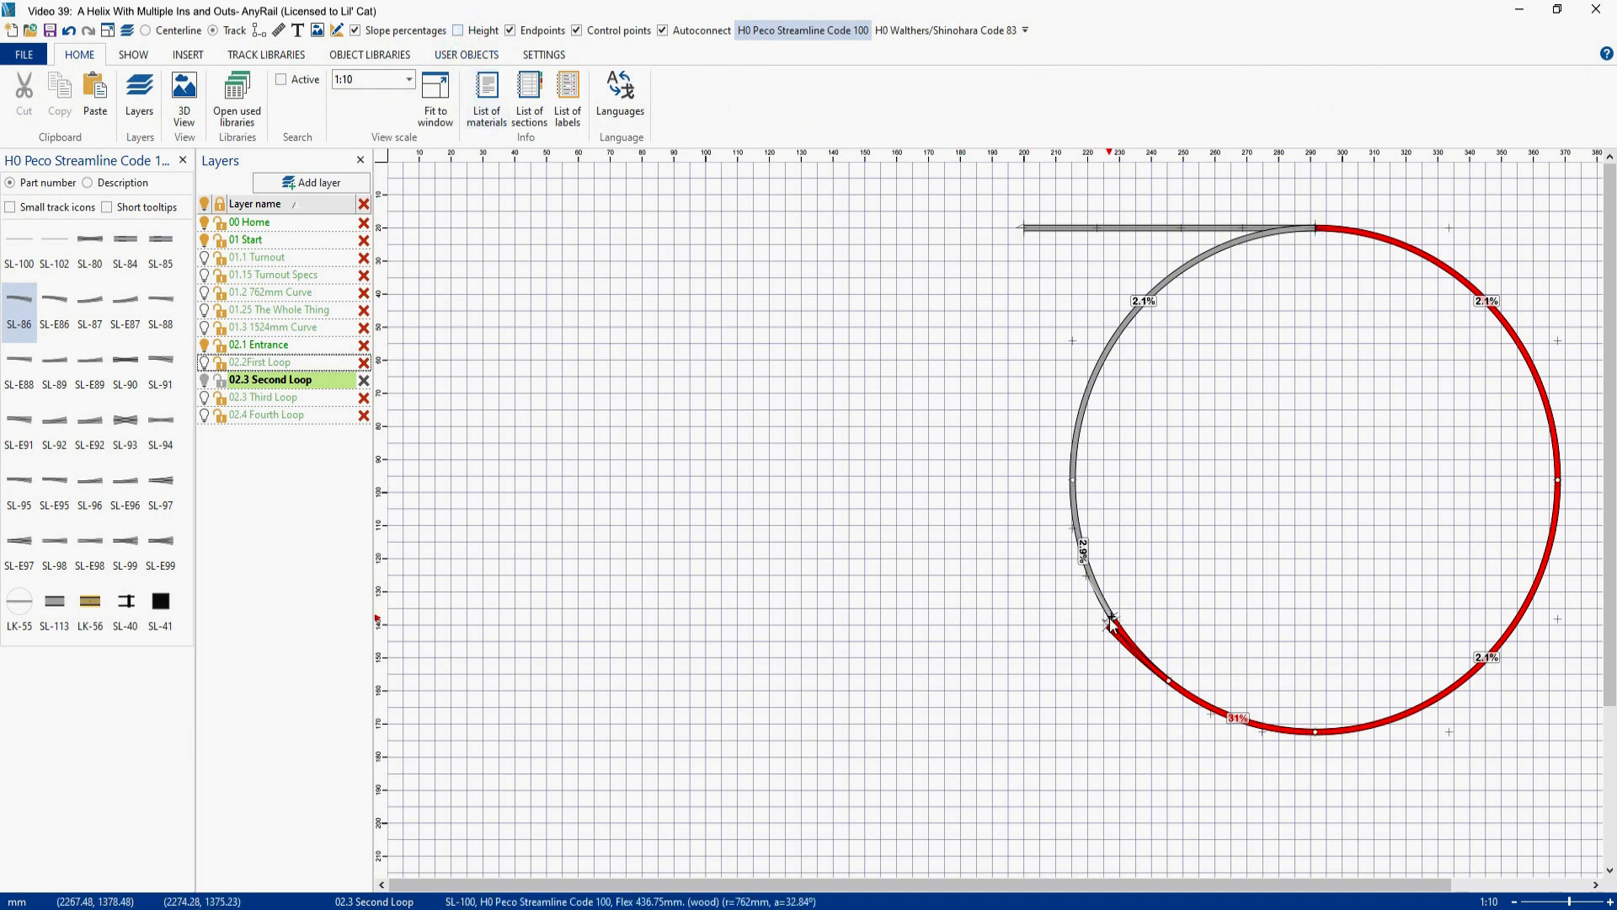
- Connect the flex piece's lower end to the turnout's inner branch and smooth the flex
mouse_move(1112, 621)
mouse_down()
mouse_move(1123, 605)
mouse_move(1113, 619)
mouse_up()
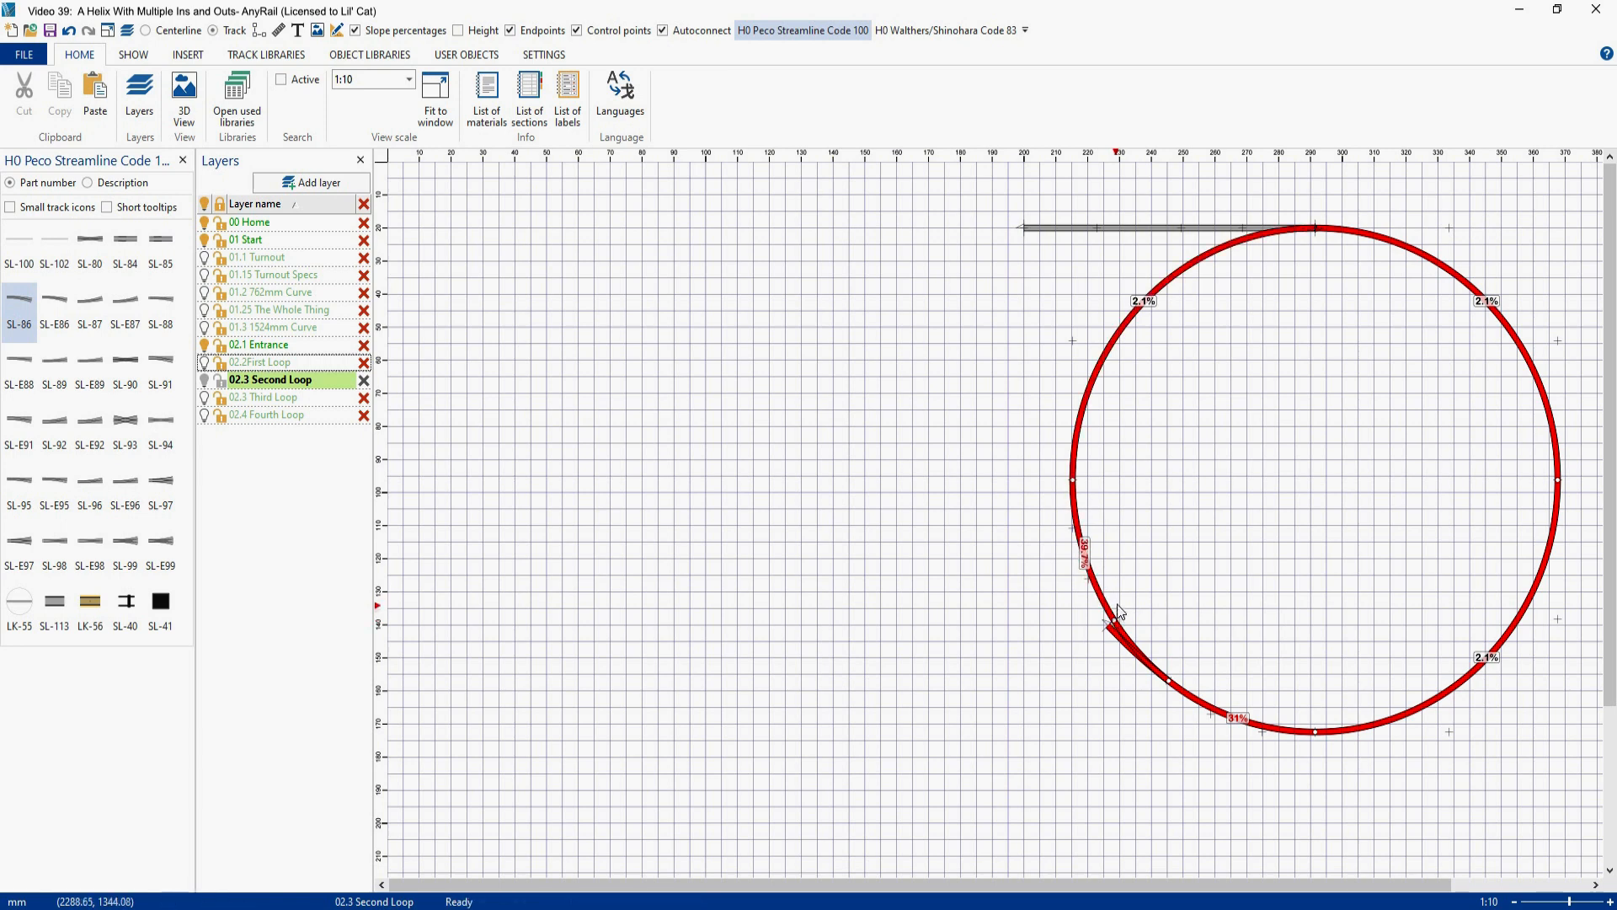
click(1100, 590)
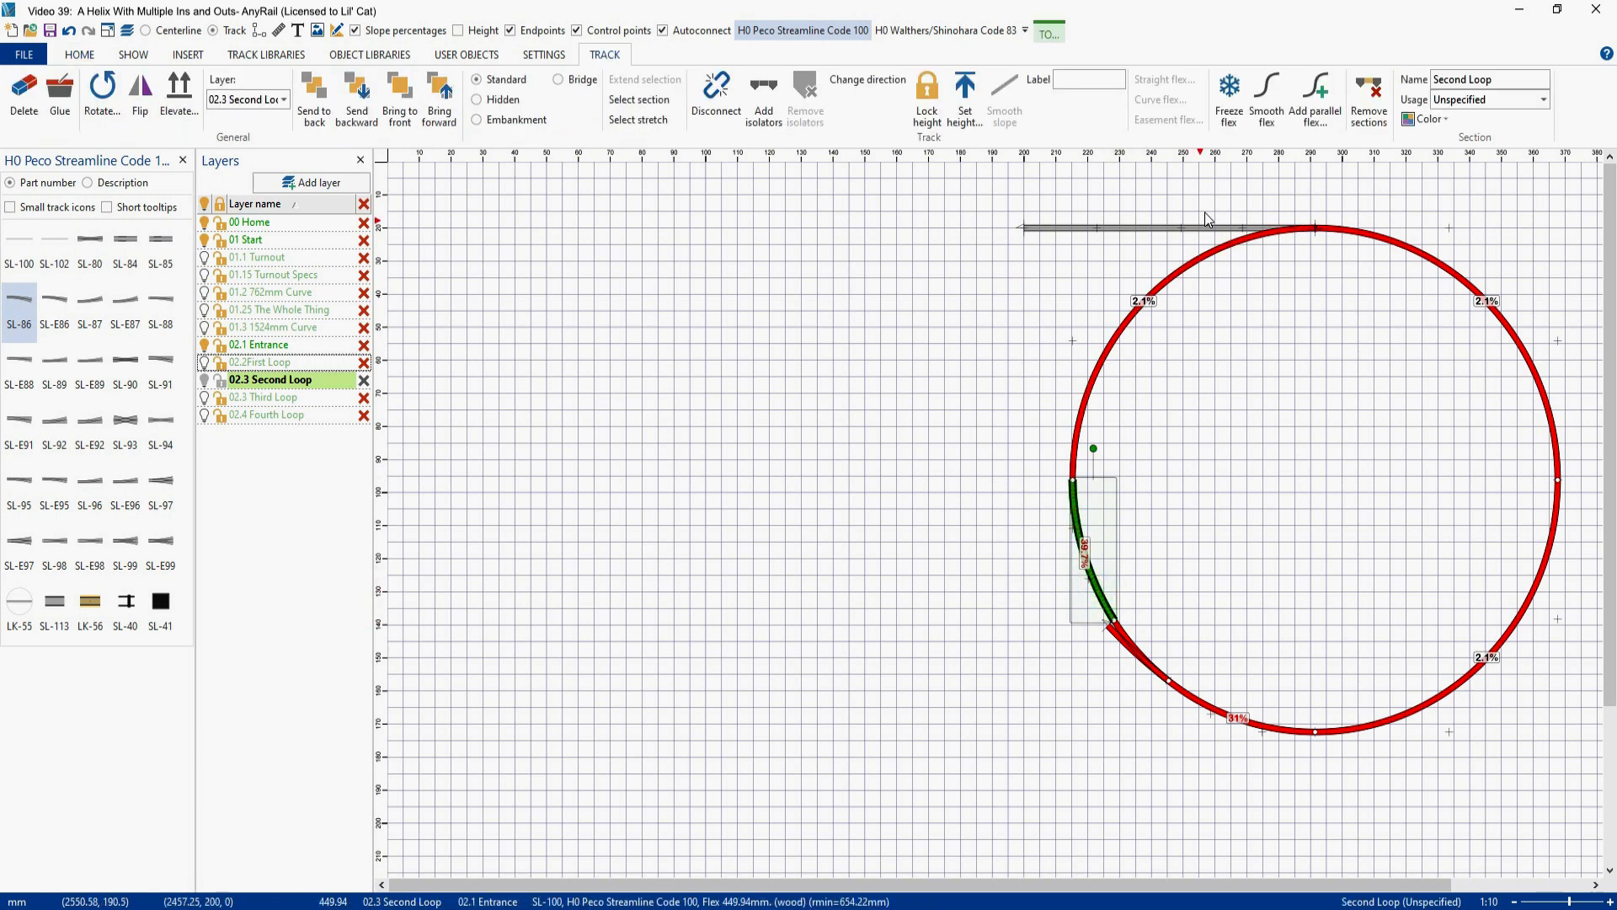
click(1266, 107)
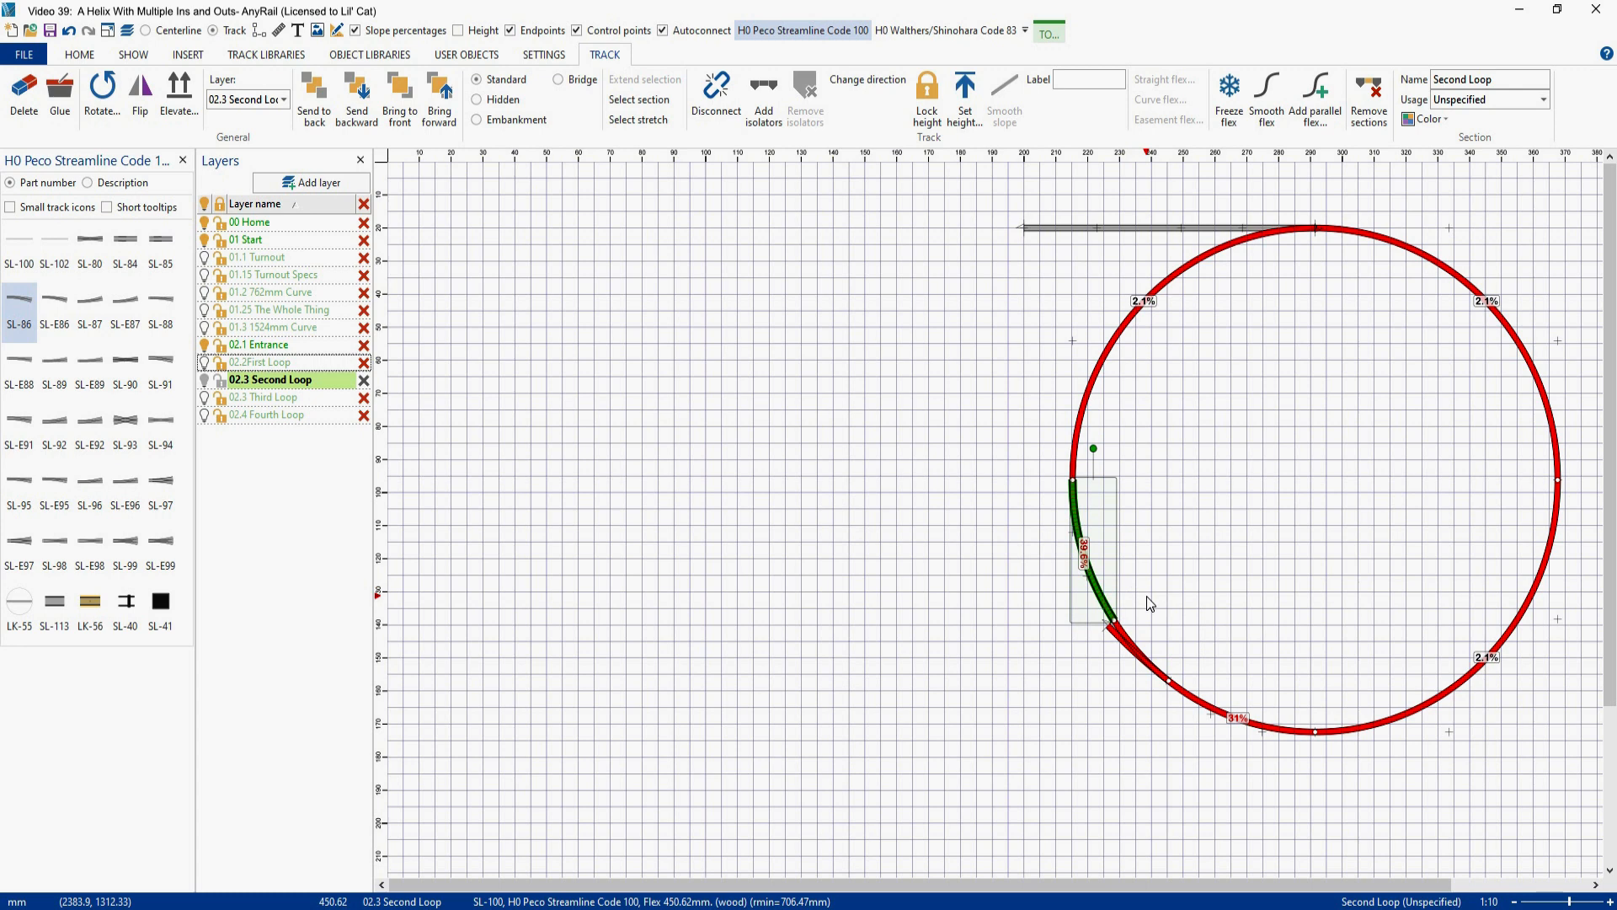
- Show the track heights and smooth the slope of the whole second loop, from the upper-right quarter around to the upper-left quarter
click(460, 31)
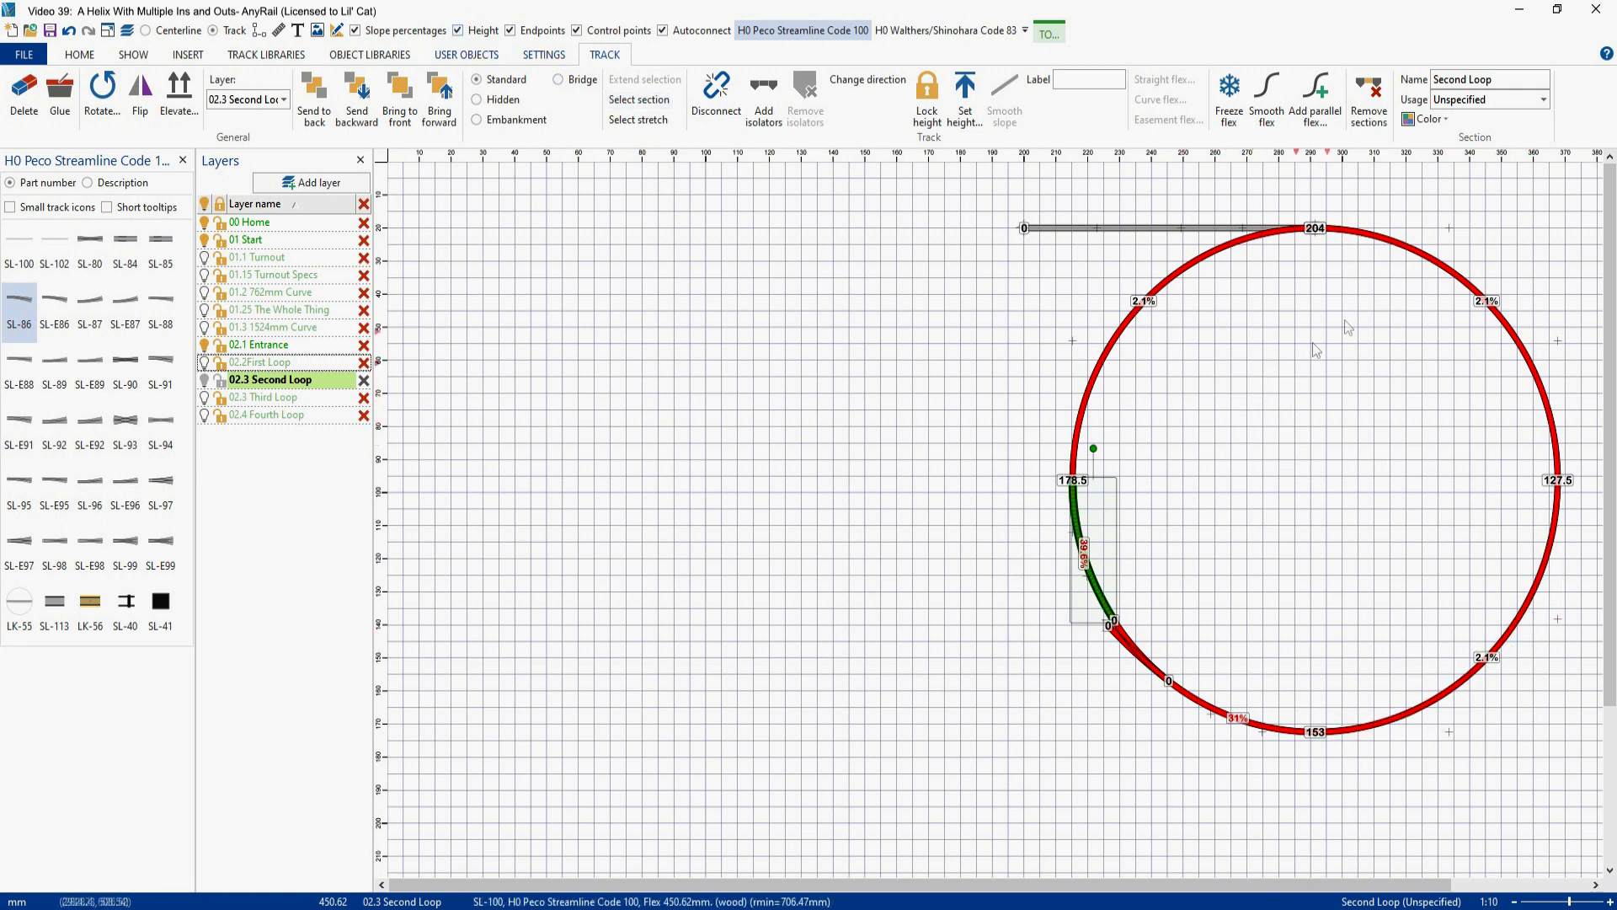
click(1400, 253)
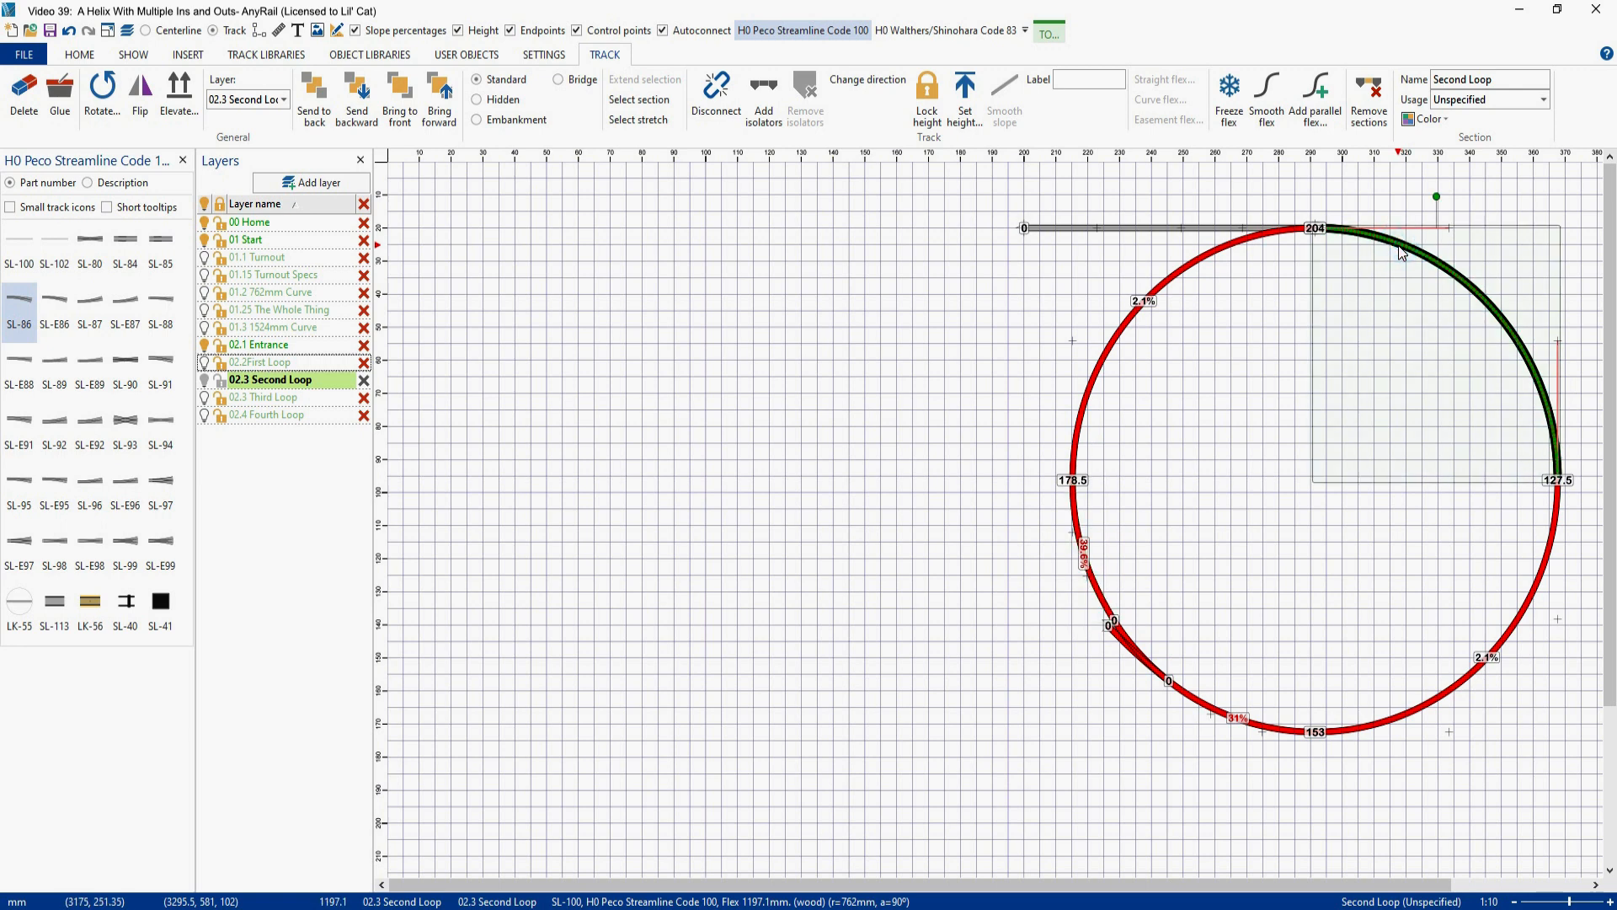
click(1175, 278)
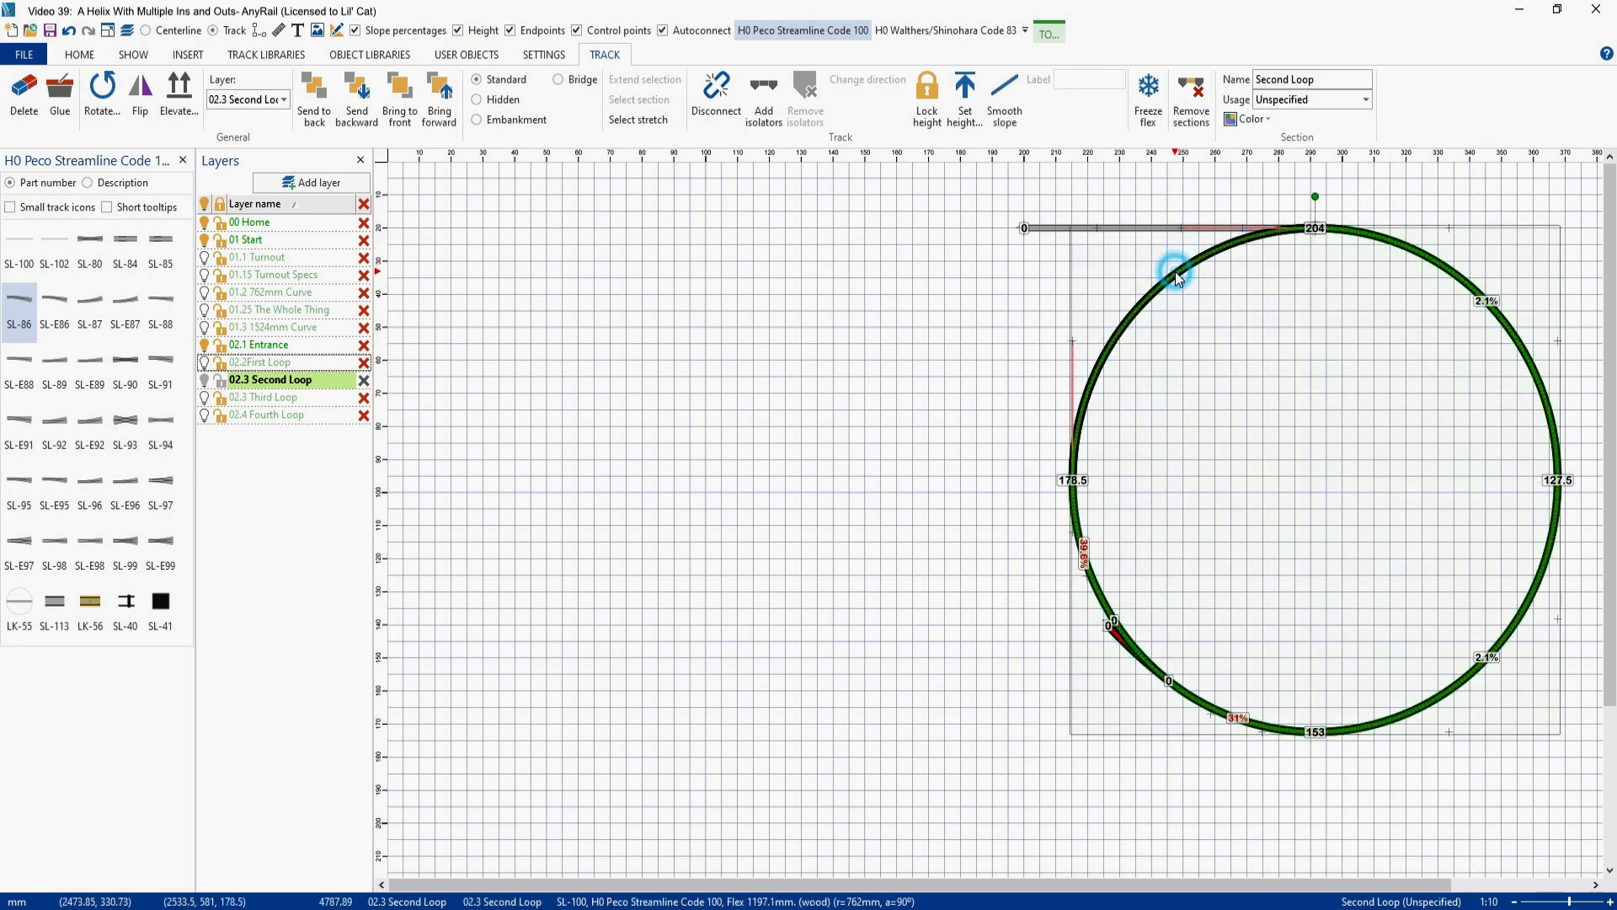
click(999, 87)
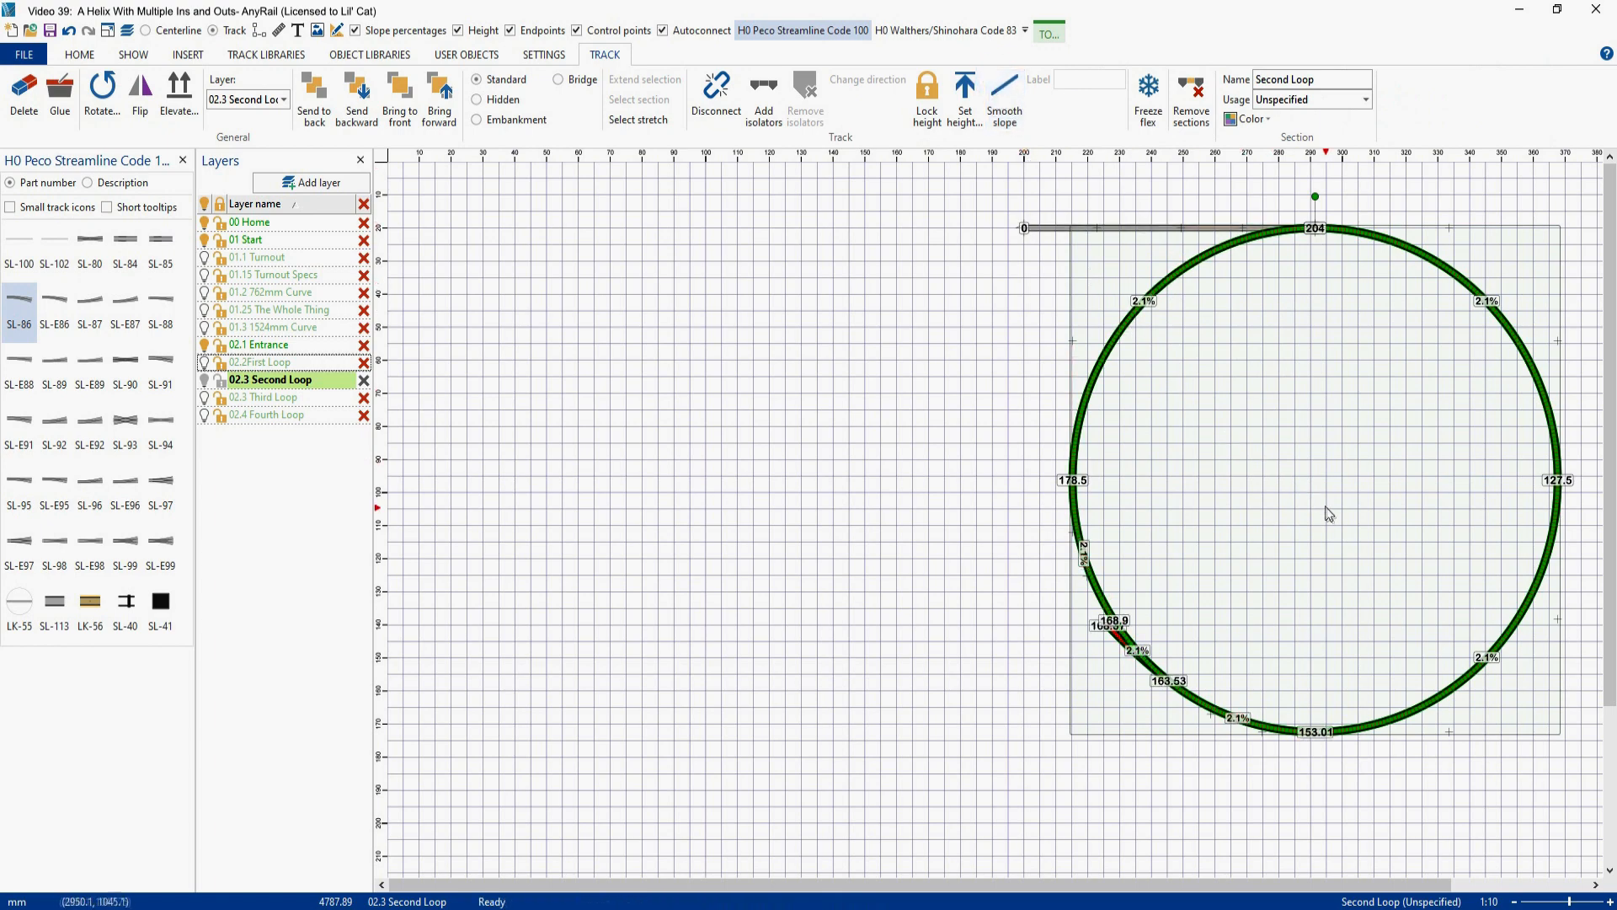
click(1322, 501)
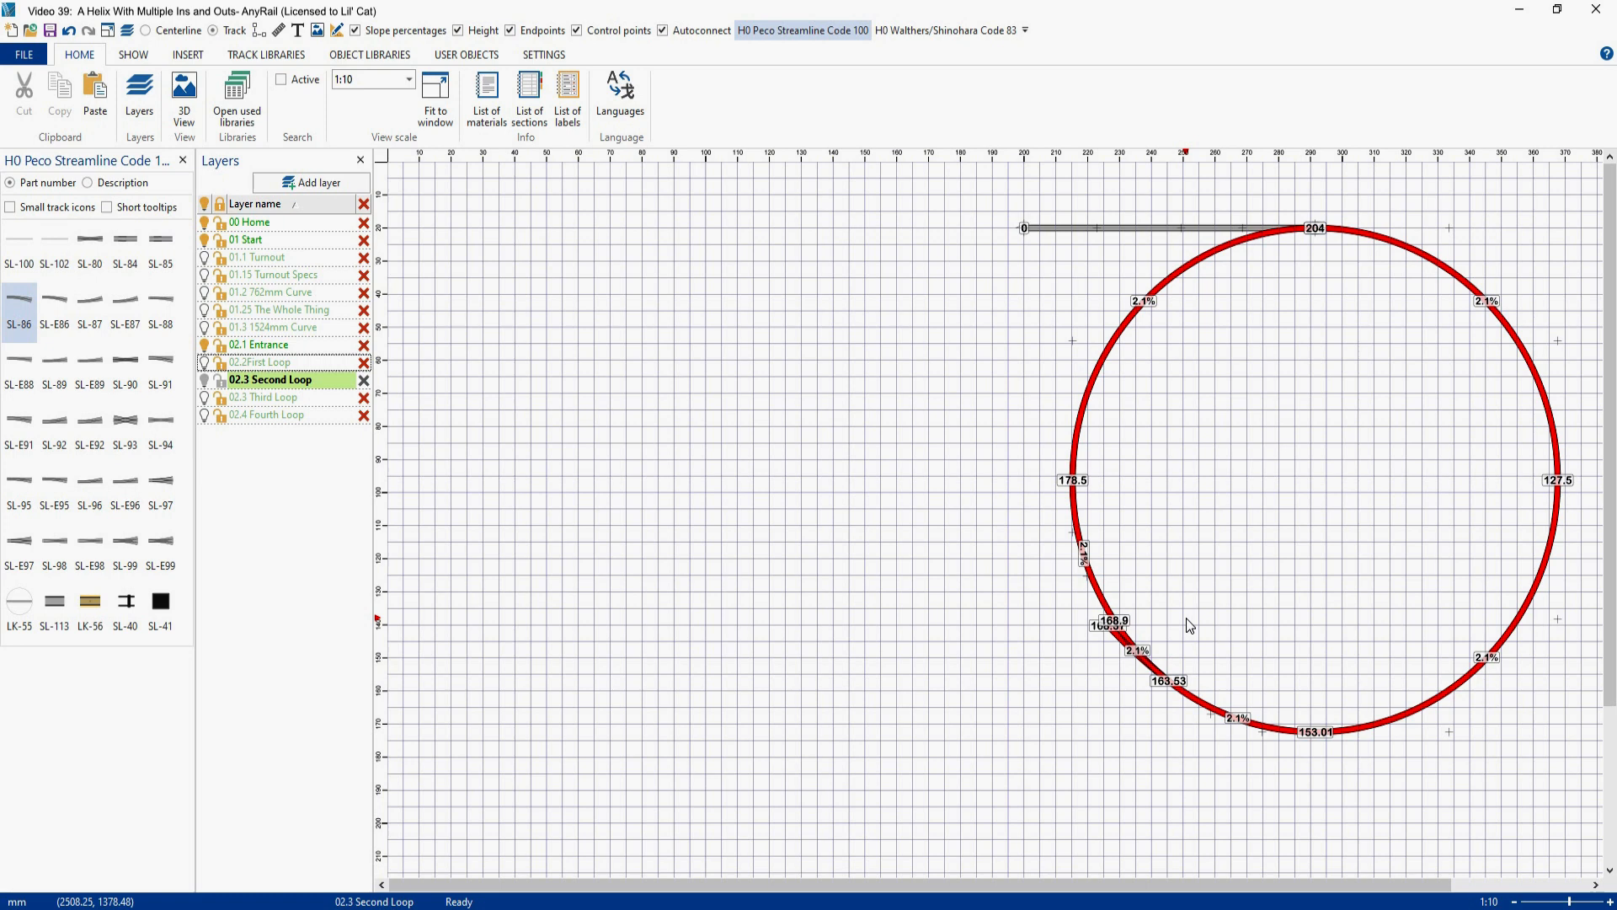
- Place a loose horizontal SL-100 flex track left of the loop, and run straight flex from the turnout's outer branch until it crosses that track
click(18, 242)
drag(780, 417, 638, 266)
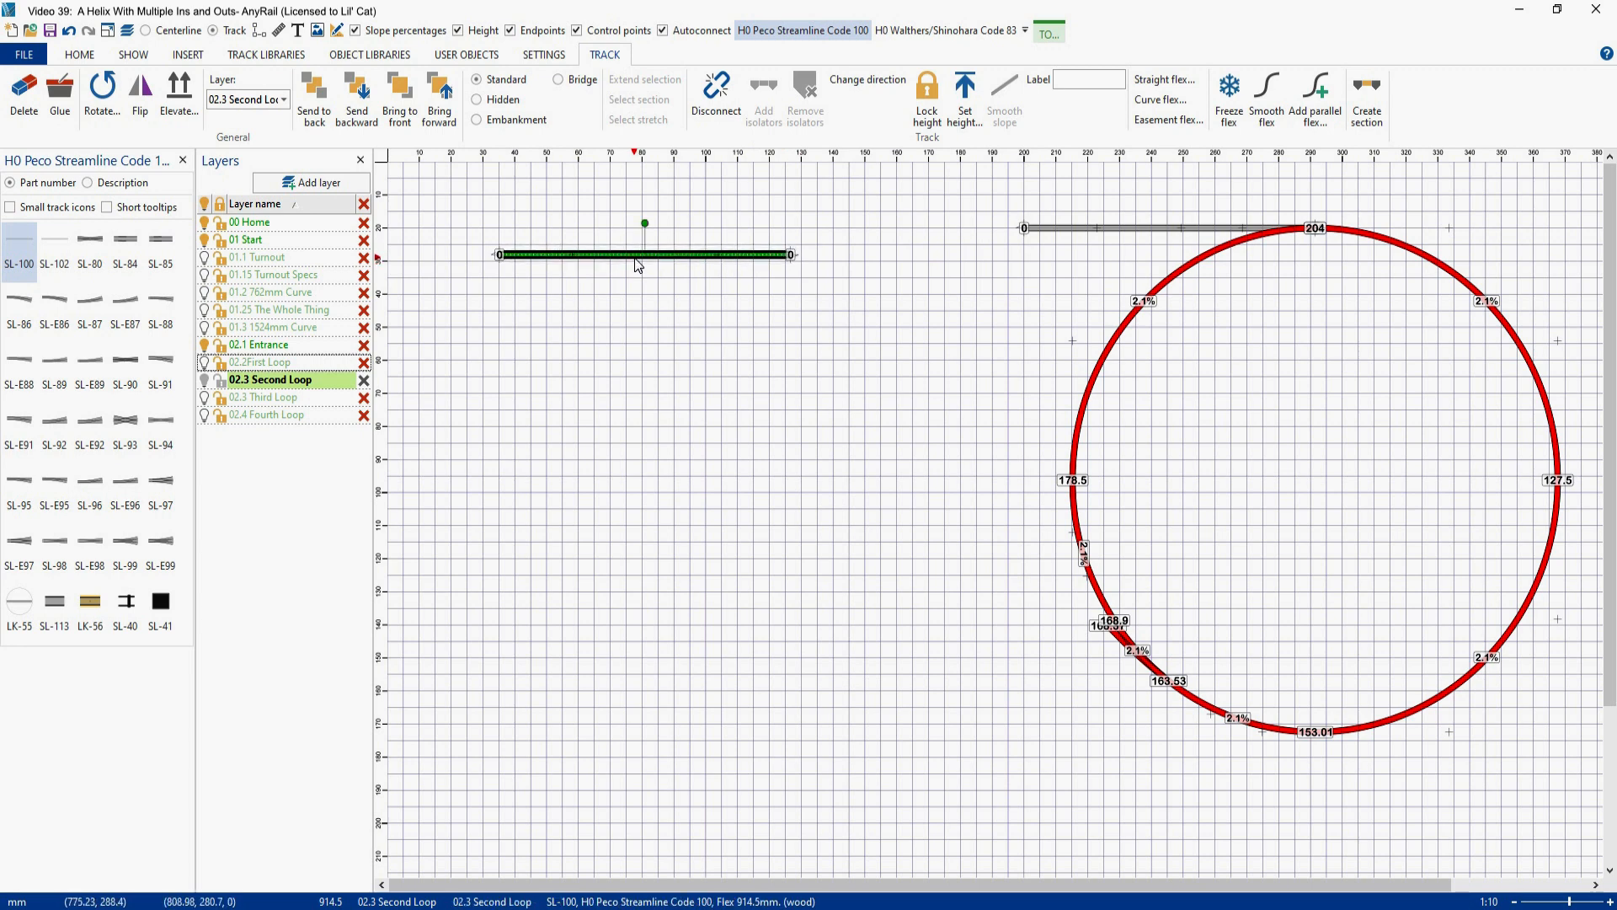
click(18, 245)
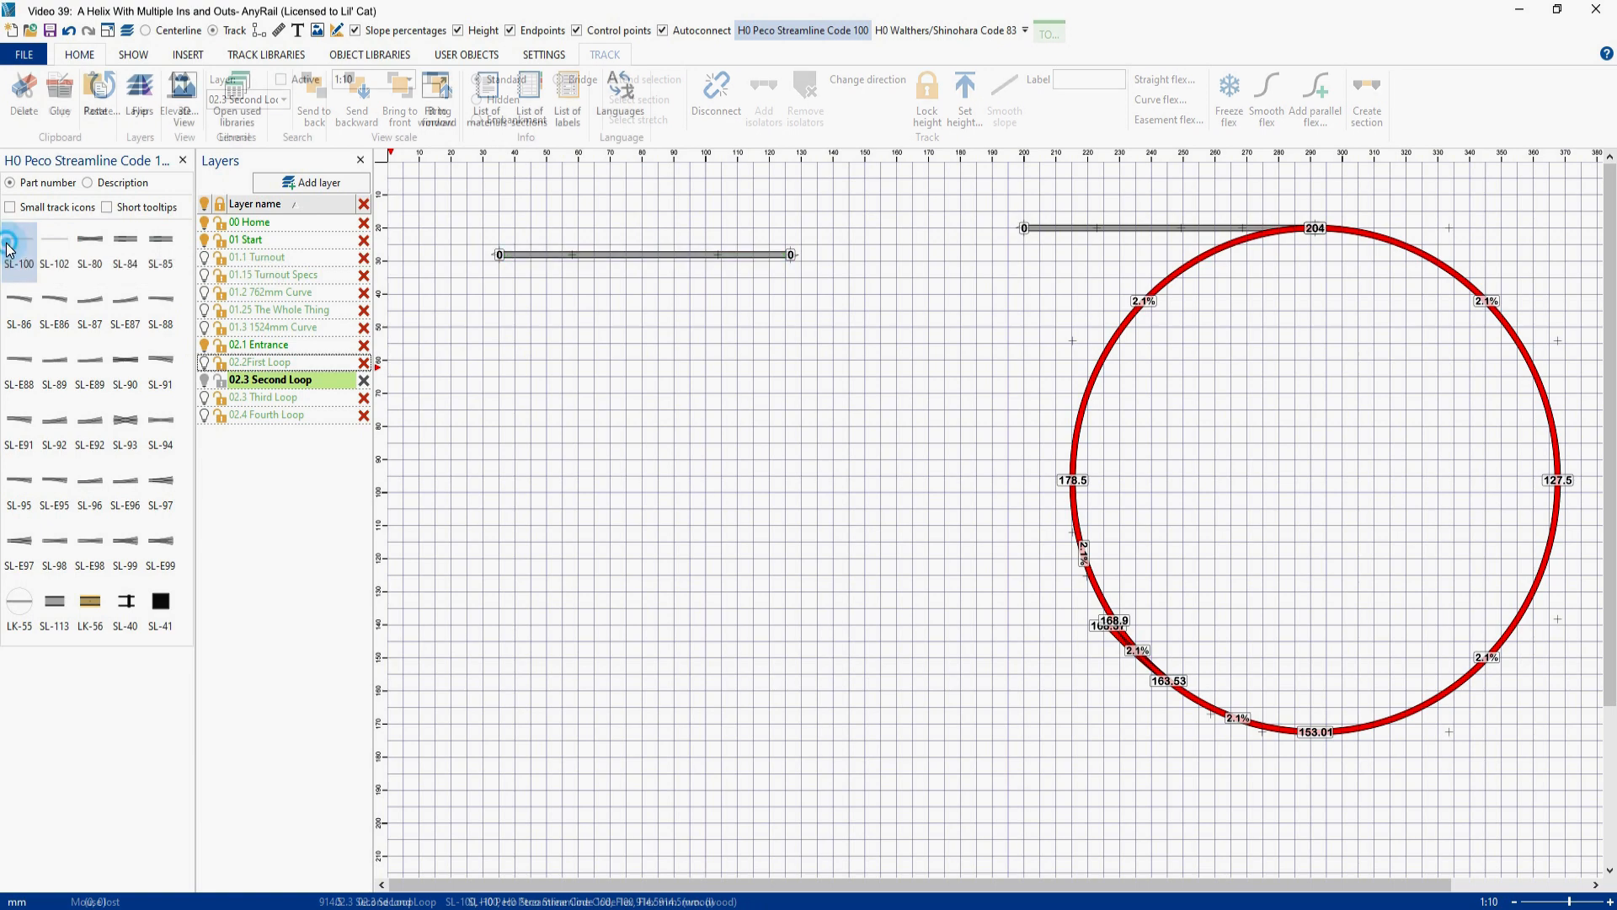
click(851, 409)
drag(852, 409, 1025, 636)
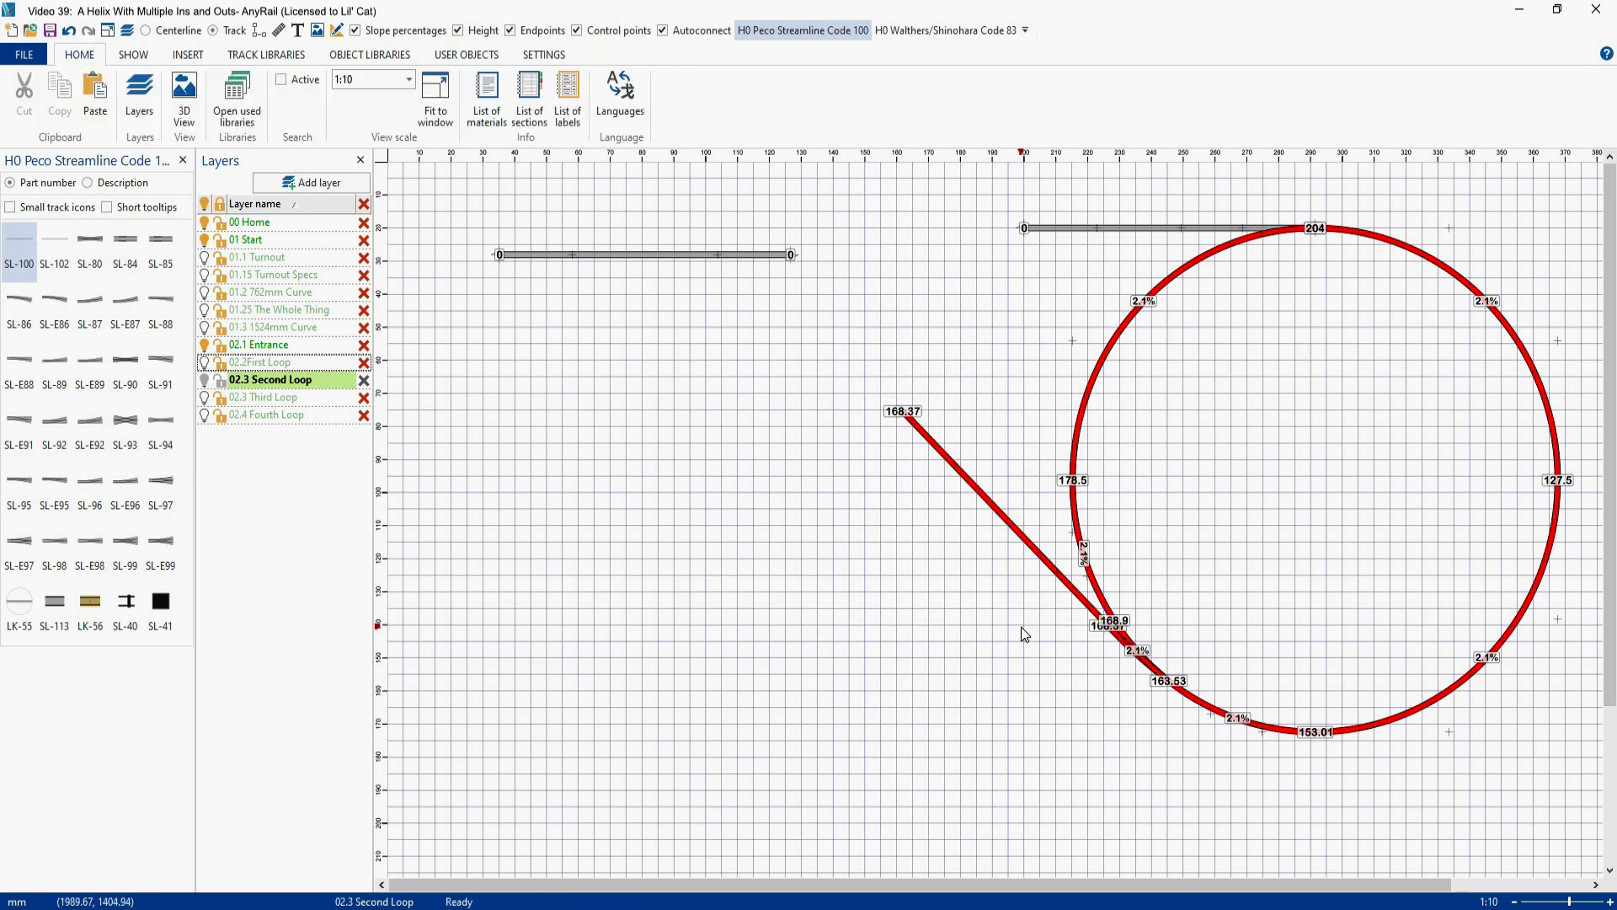
click(460, 32)
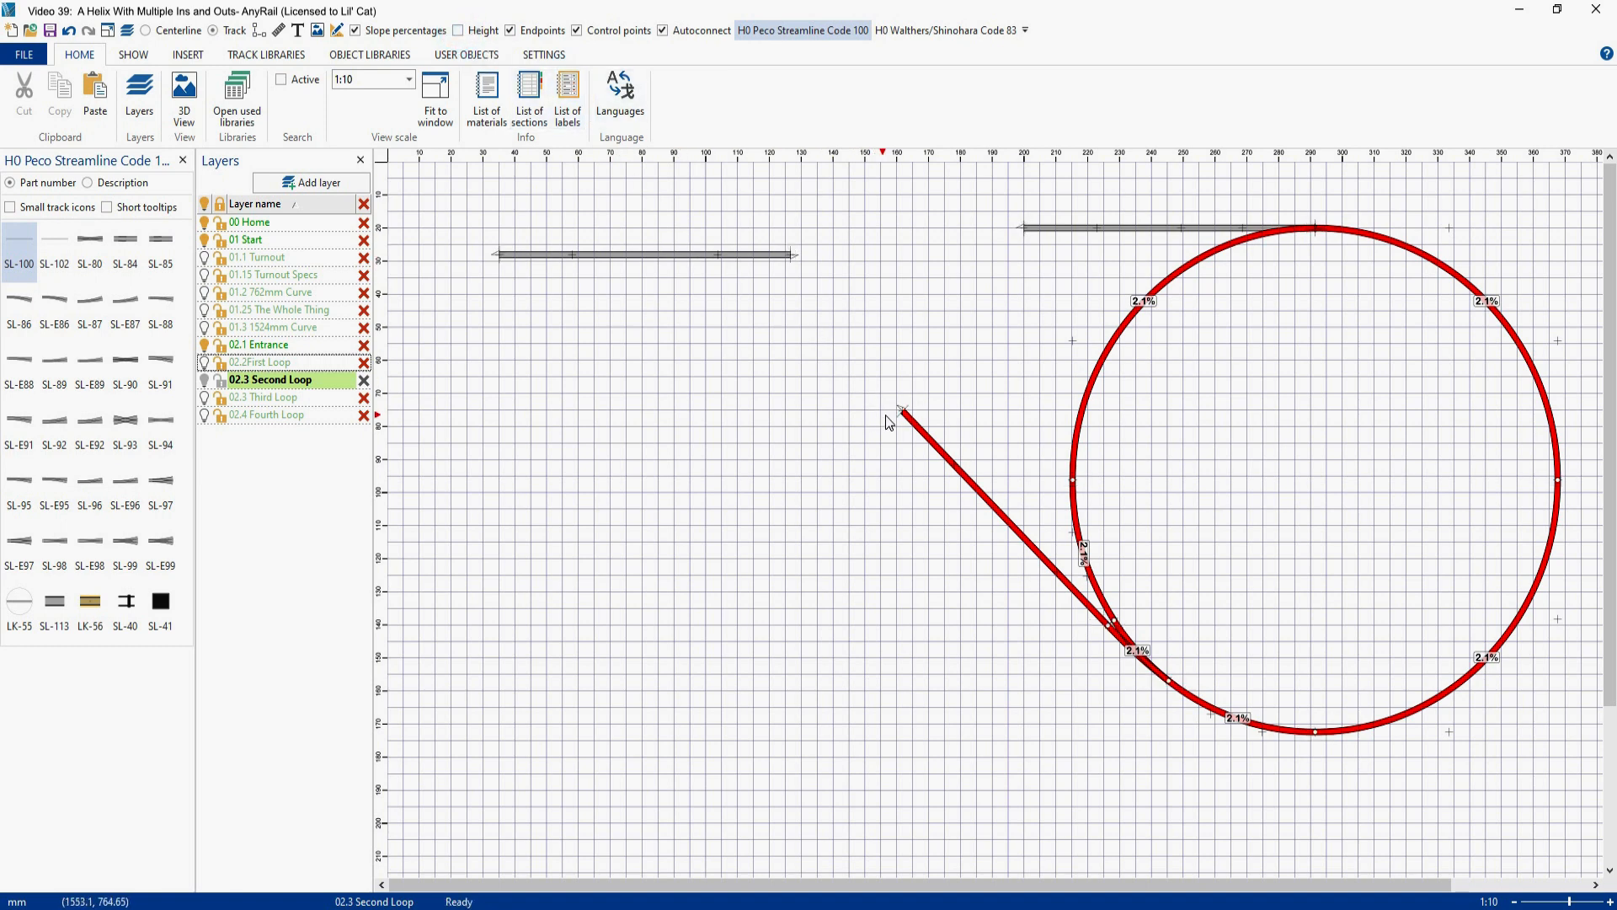
drag(903, 412, 695, 195)
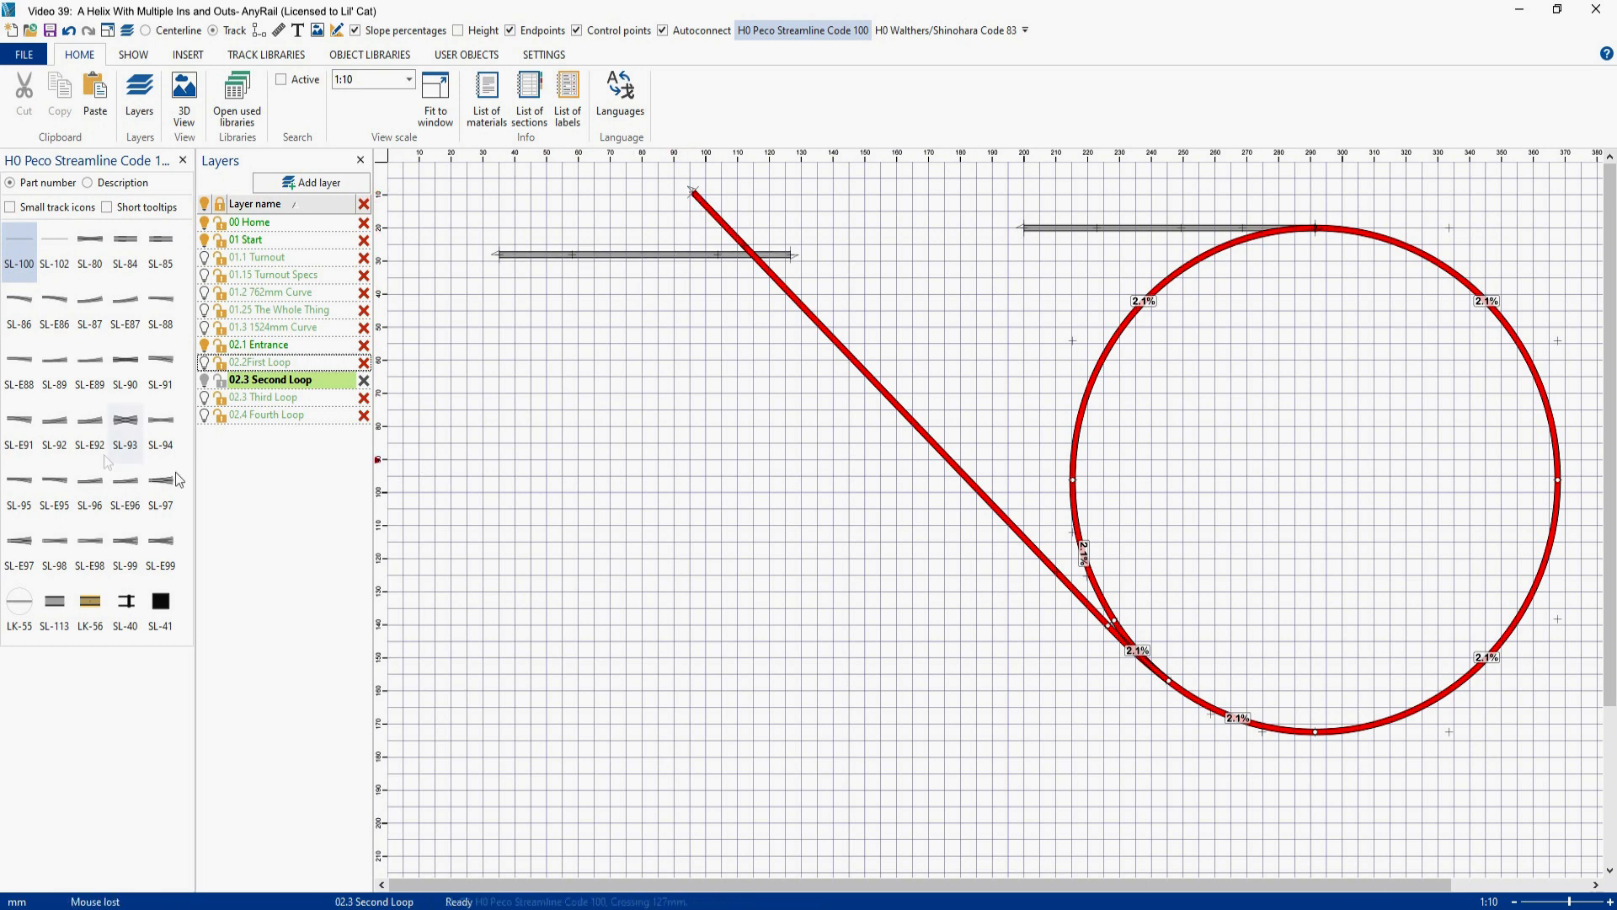
- Add a spare SL-100 flex track inside the loop and check the end angles of the diagonal exit track and the horizontal track
drag(18, 242, 1296, 433)
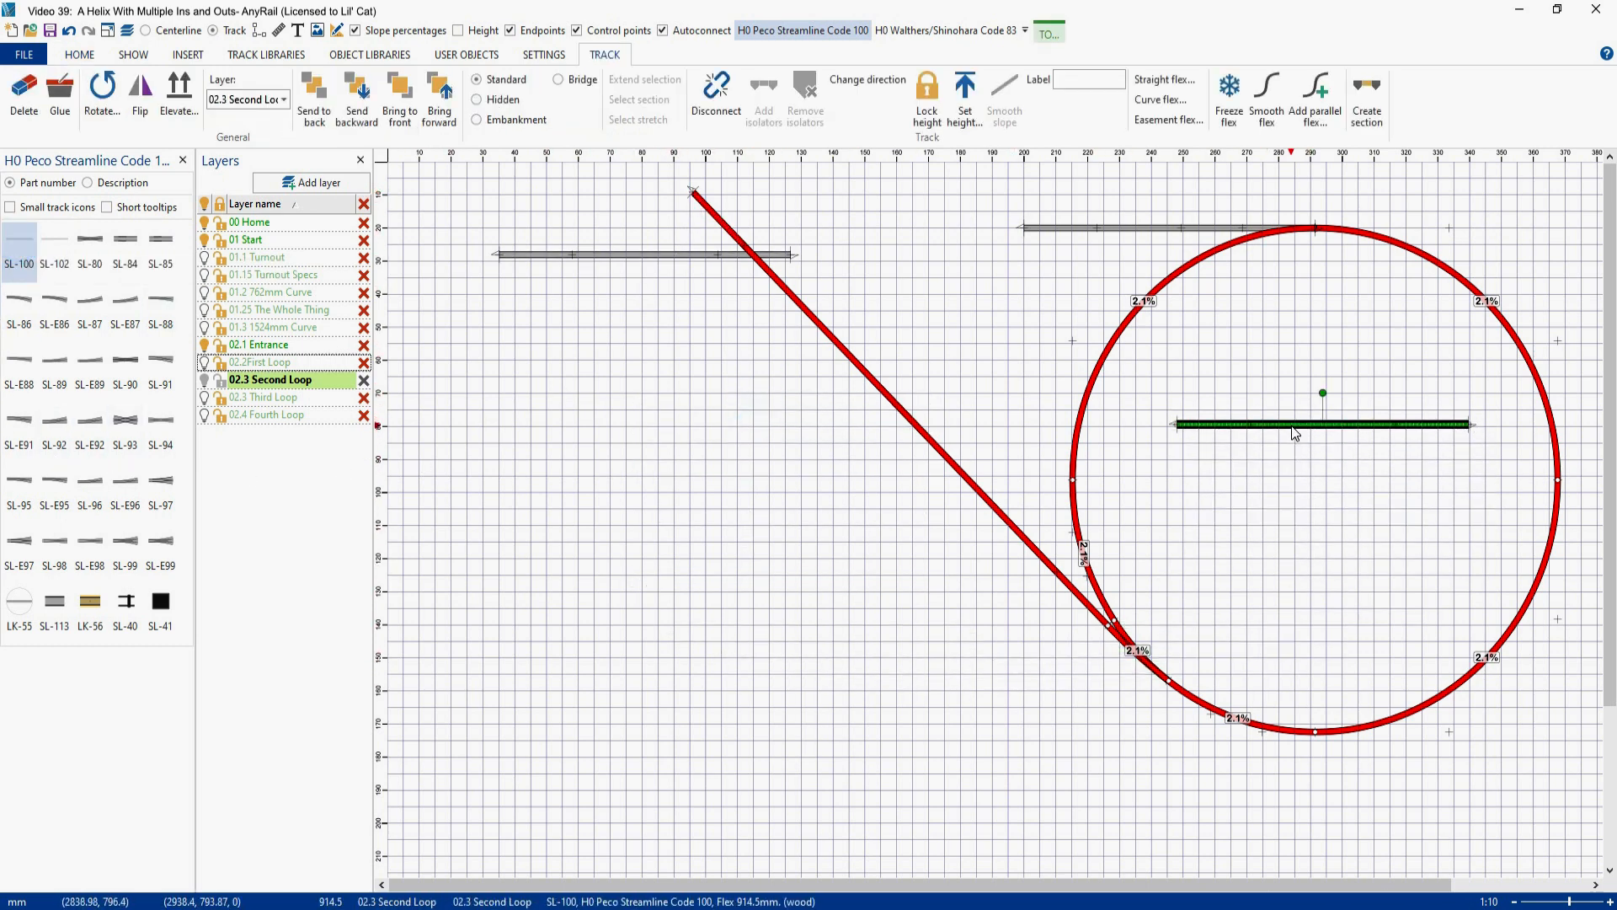
click(692, 193)
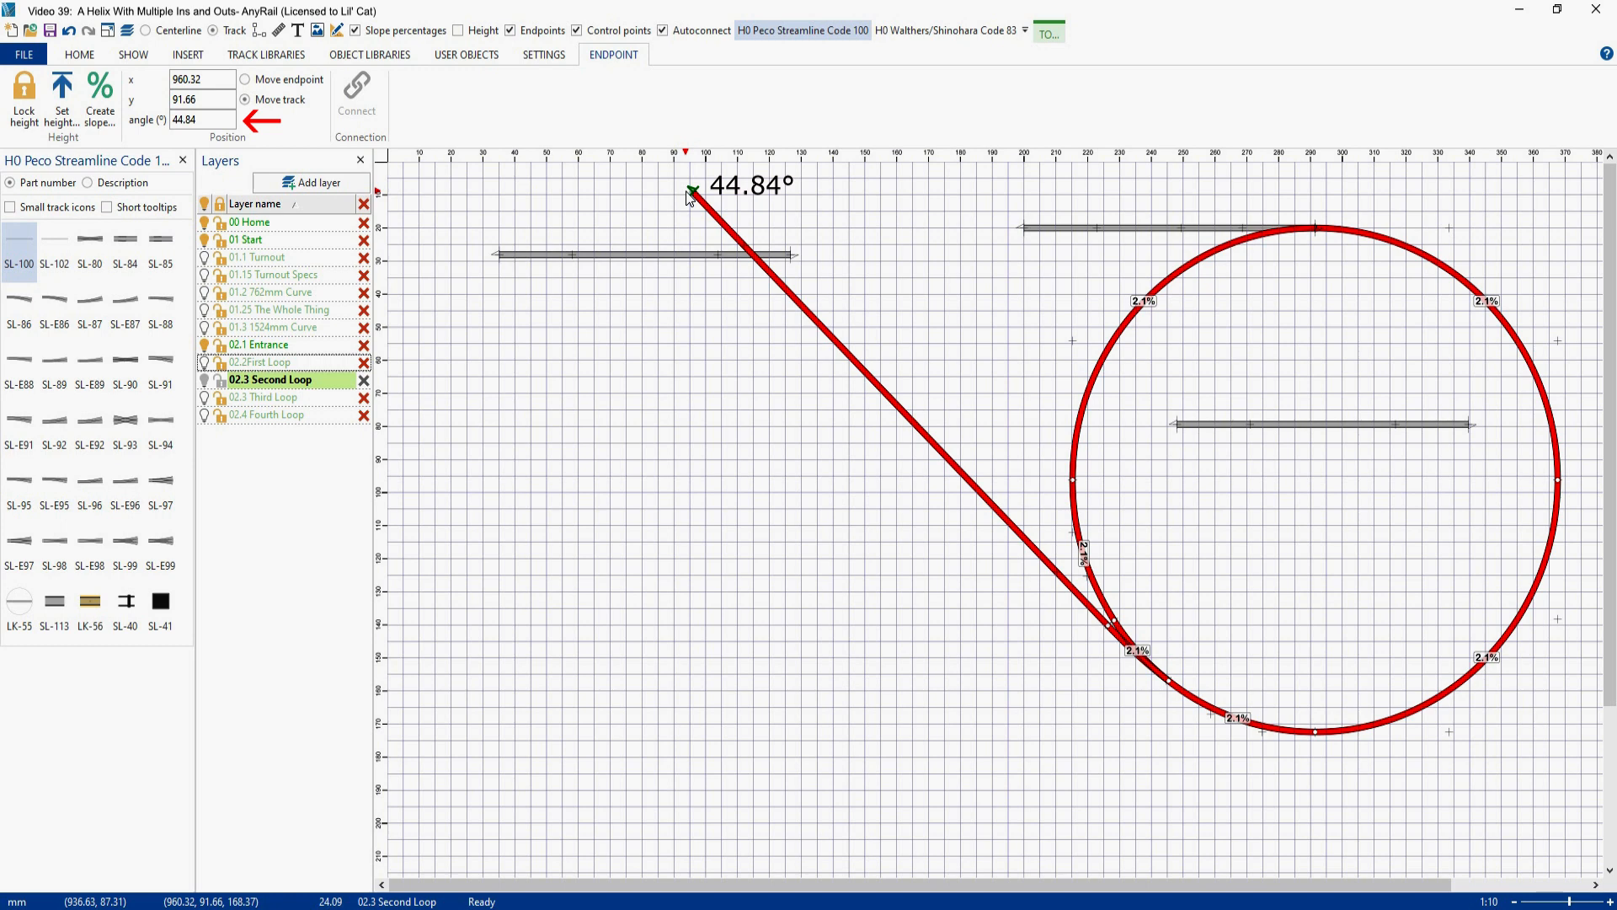
click(495, 257)
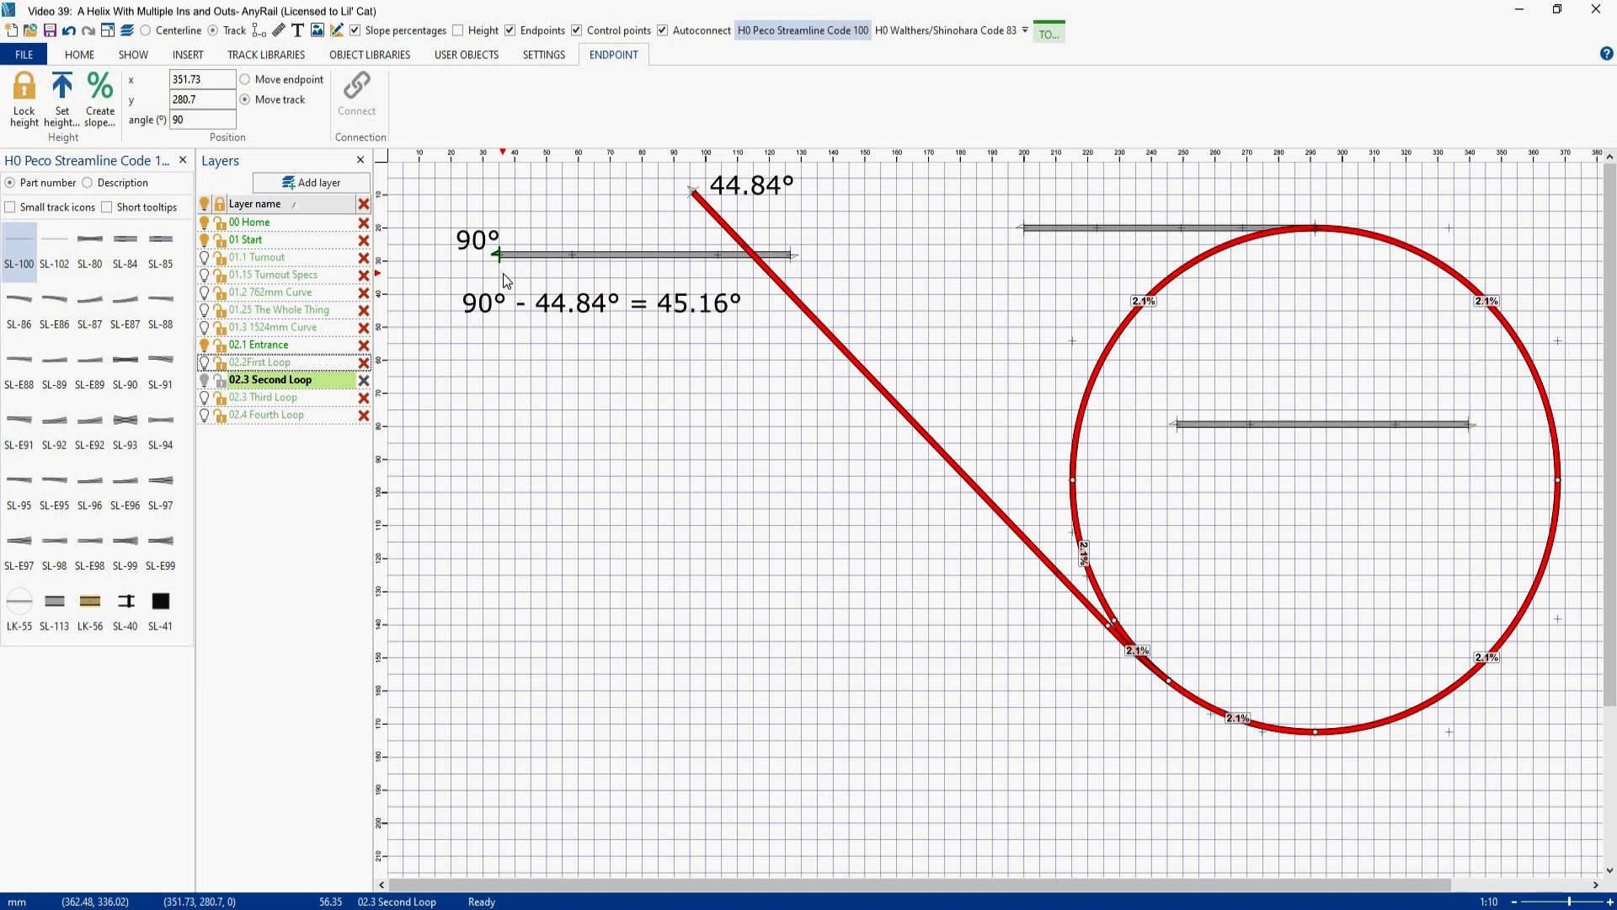
- Curve the spare flex track inside the loop to an angle of 45.16° and a radius of 762 mm
right_click(1303, 423)
click(1342, 719)
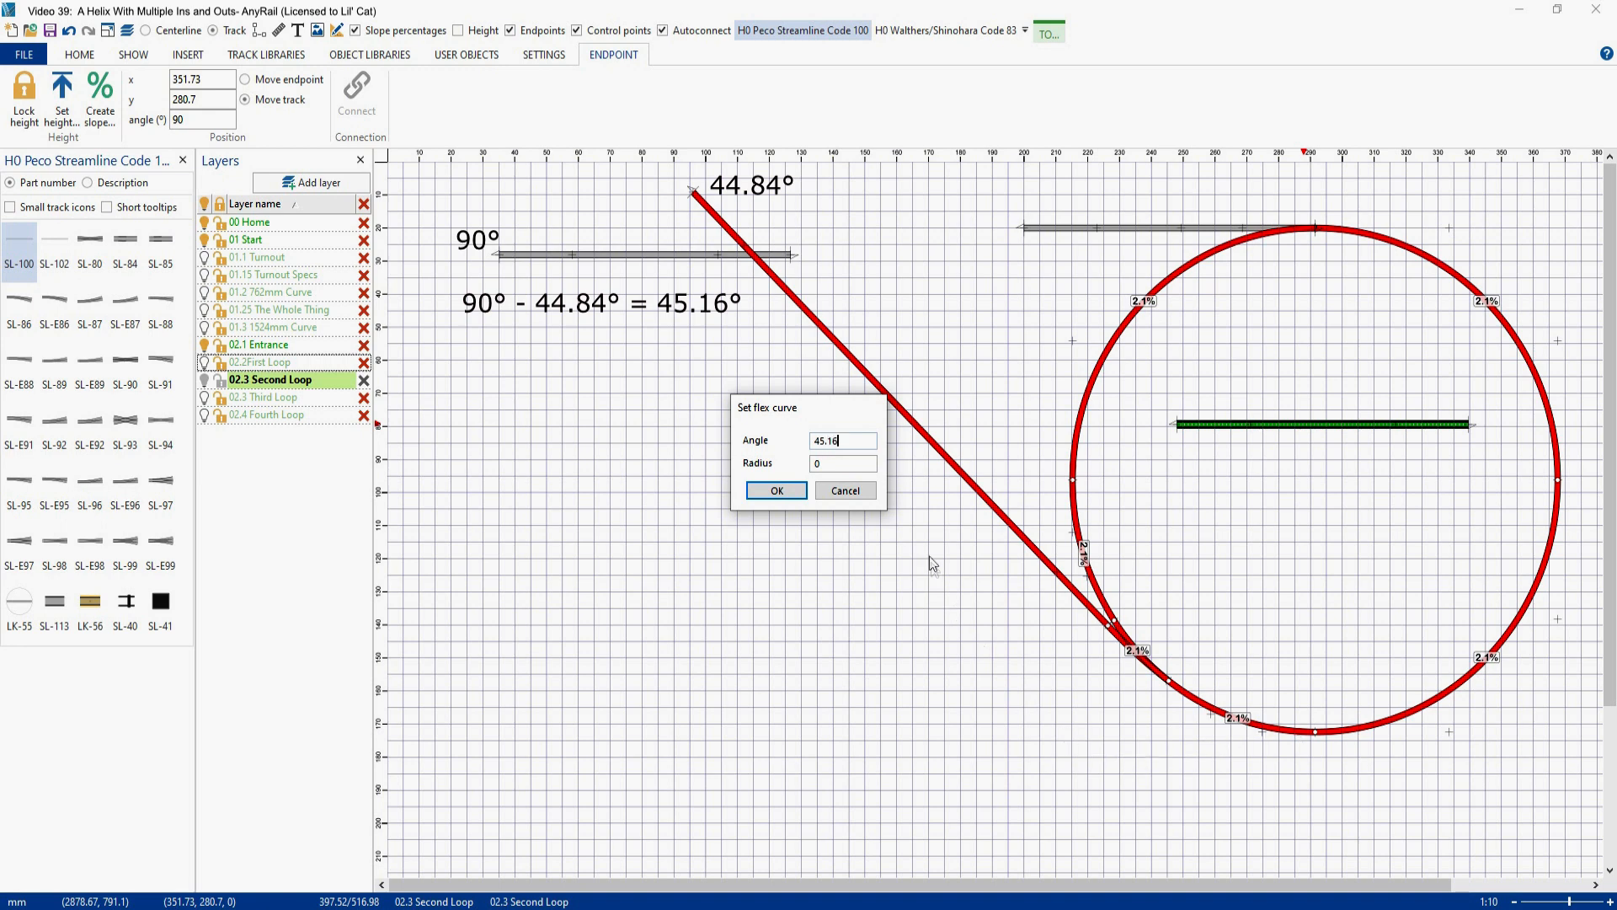
double_click(831, 463)
key(Return)
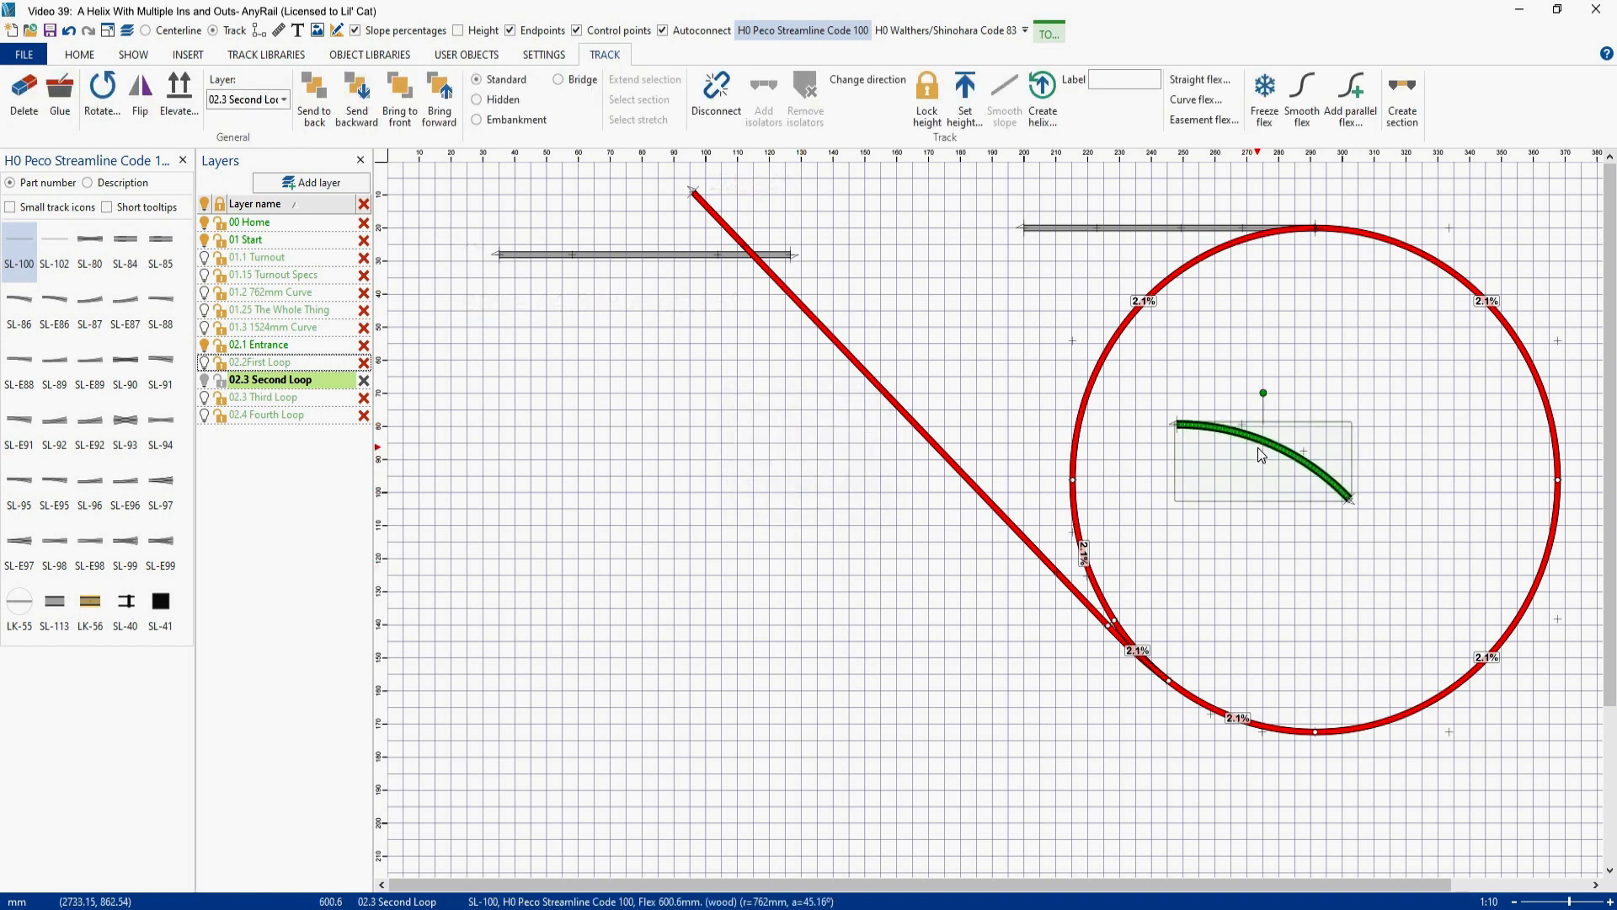
- Move the curved flex beside the track crossing and set its left endpoint's y to 280.7, matching the horizontal track, moving the whole track
drag(1260, 455, 727, 292)
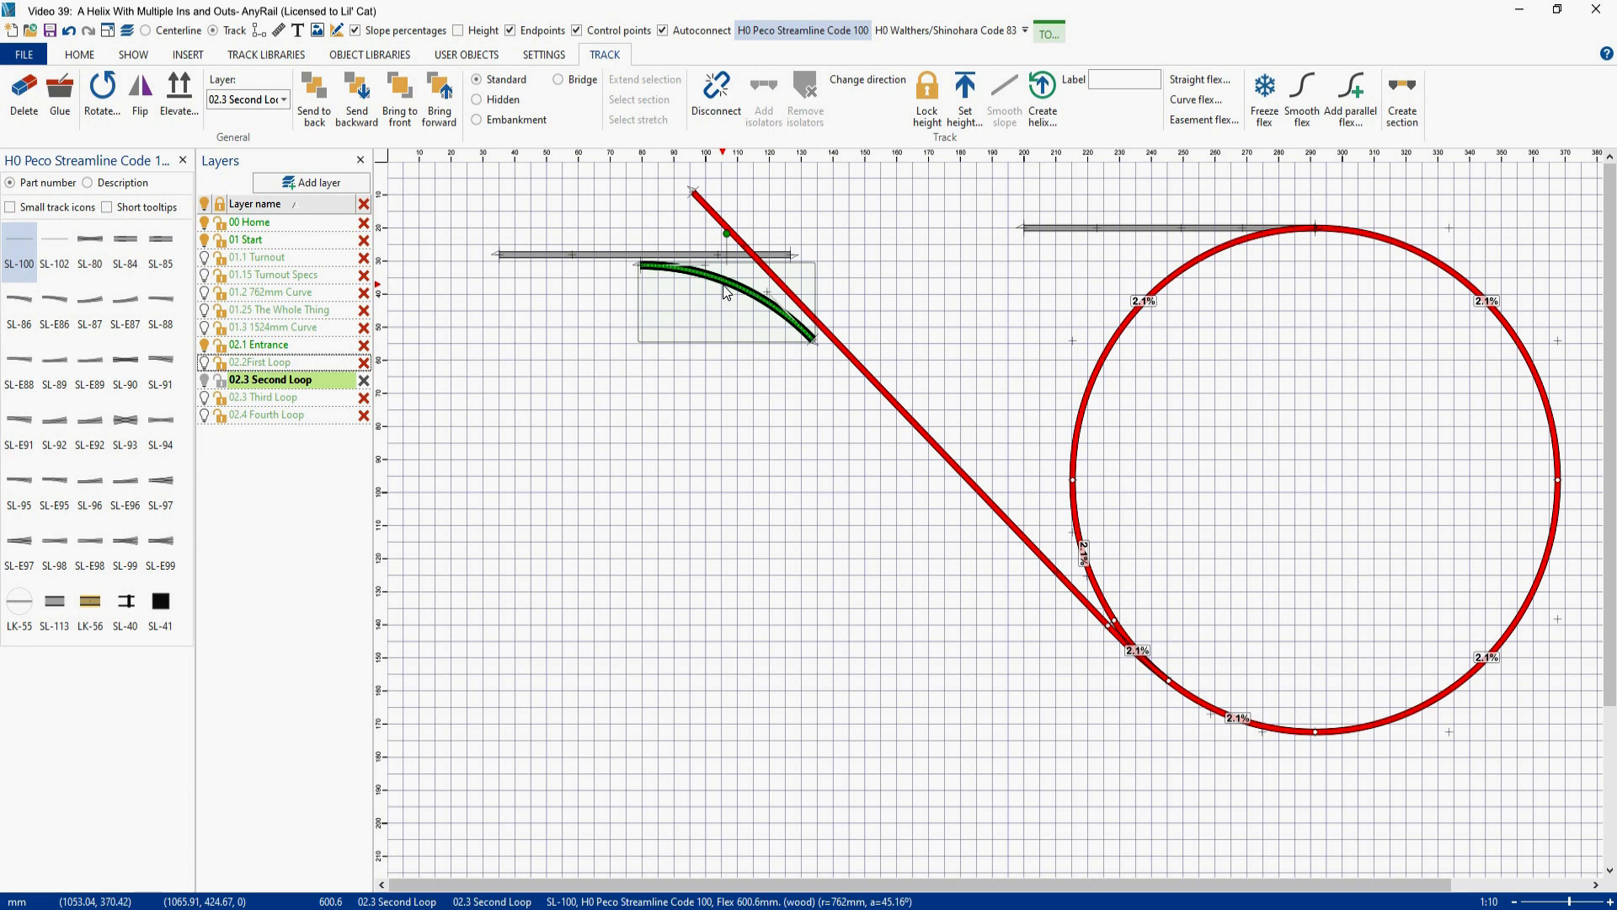
click(493, 253)
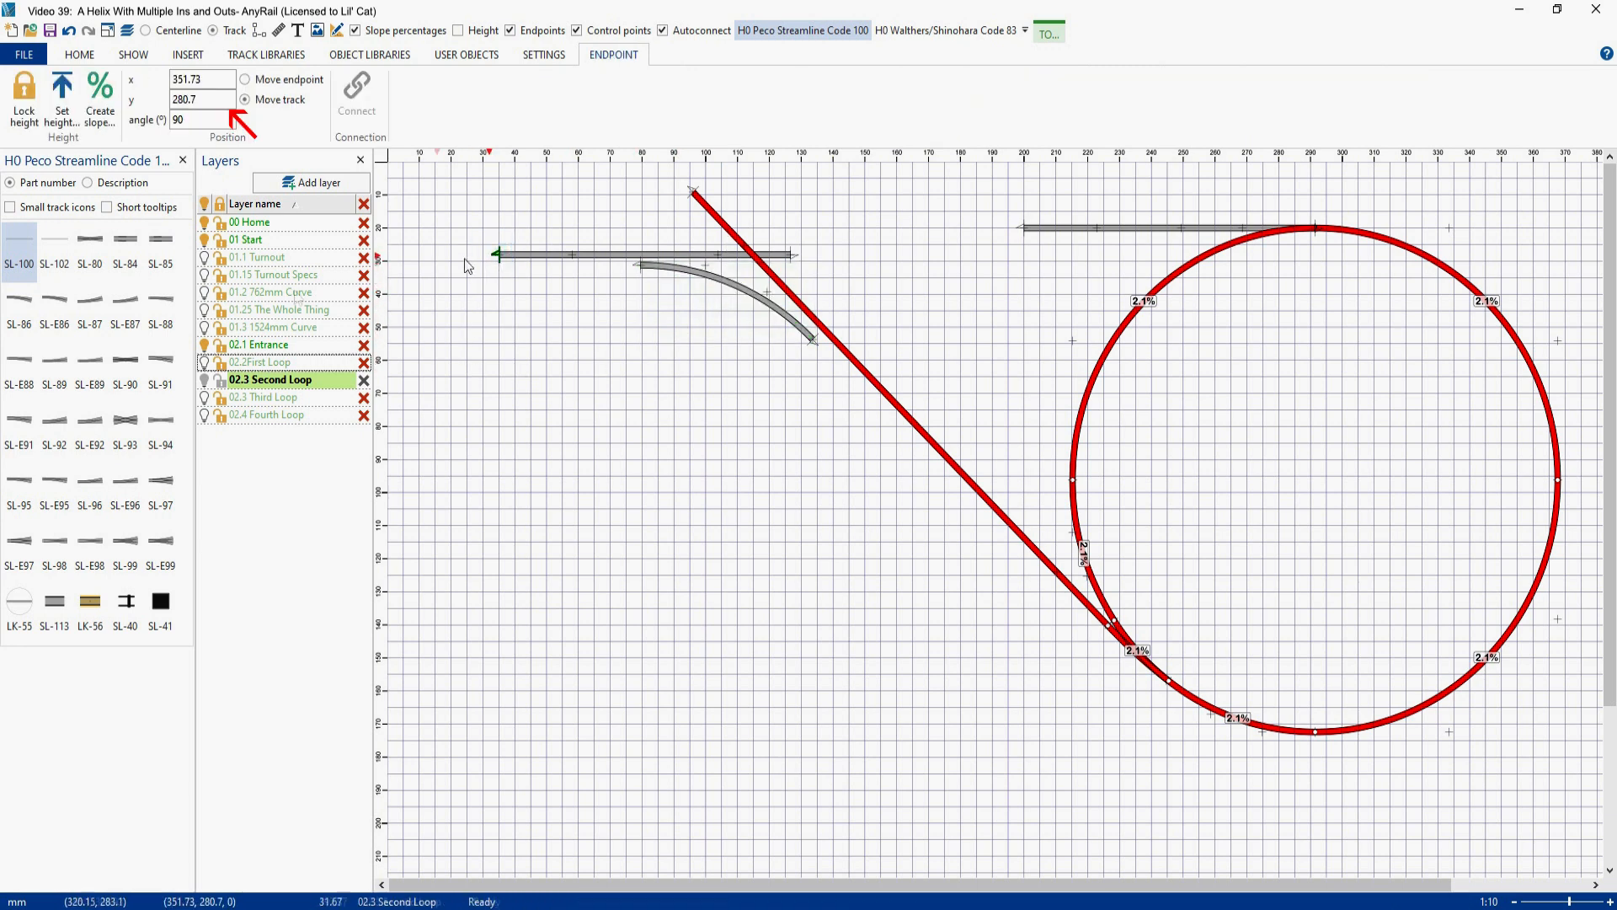
double_click(214, 99)
key(ctrl+c)
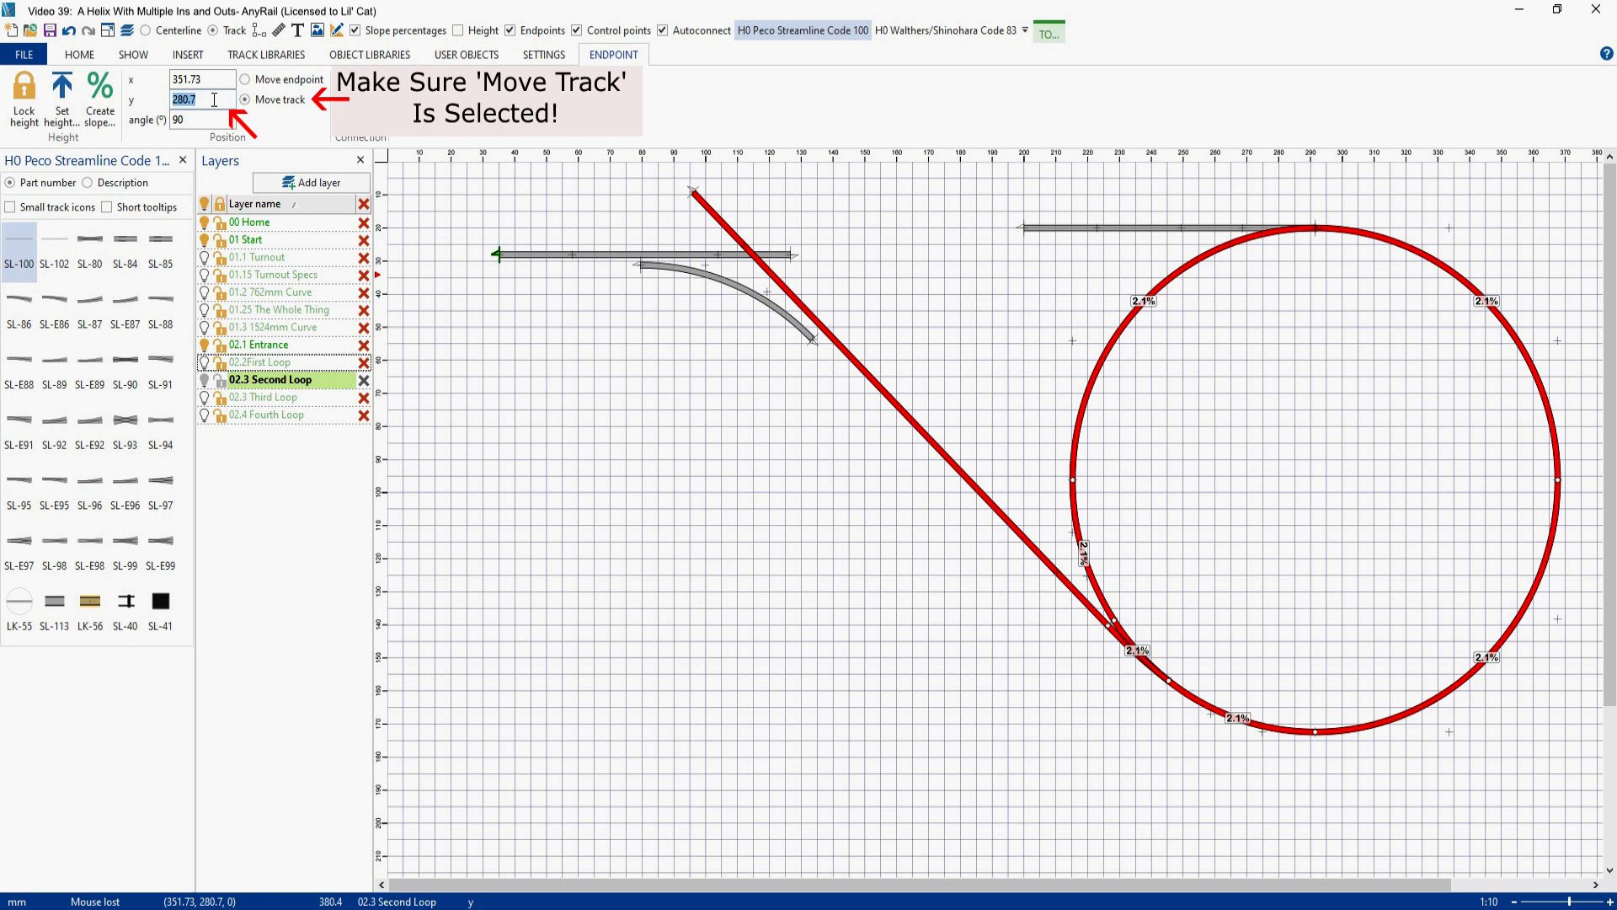
click(637, 266)
double_click(211, 100)
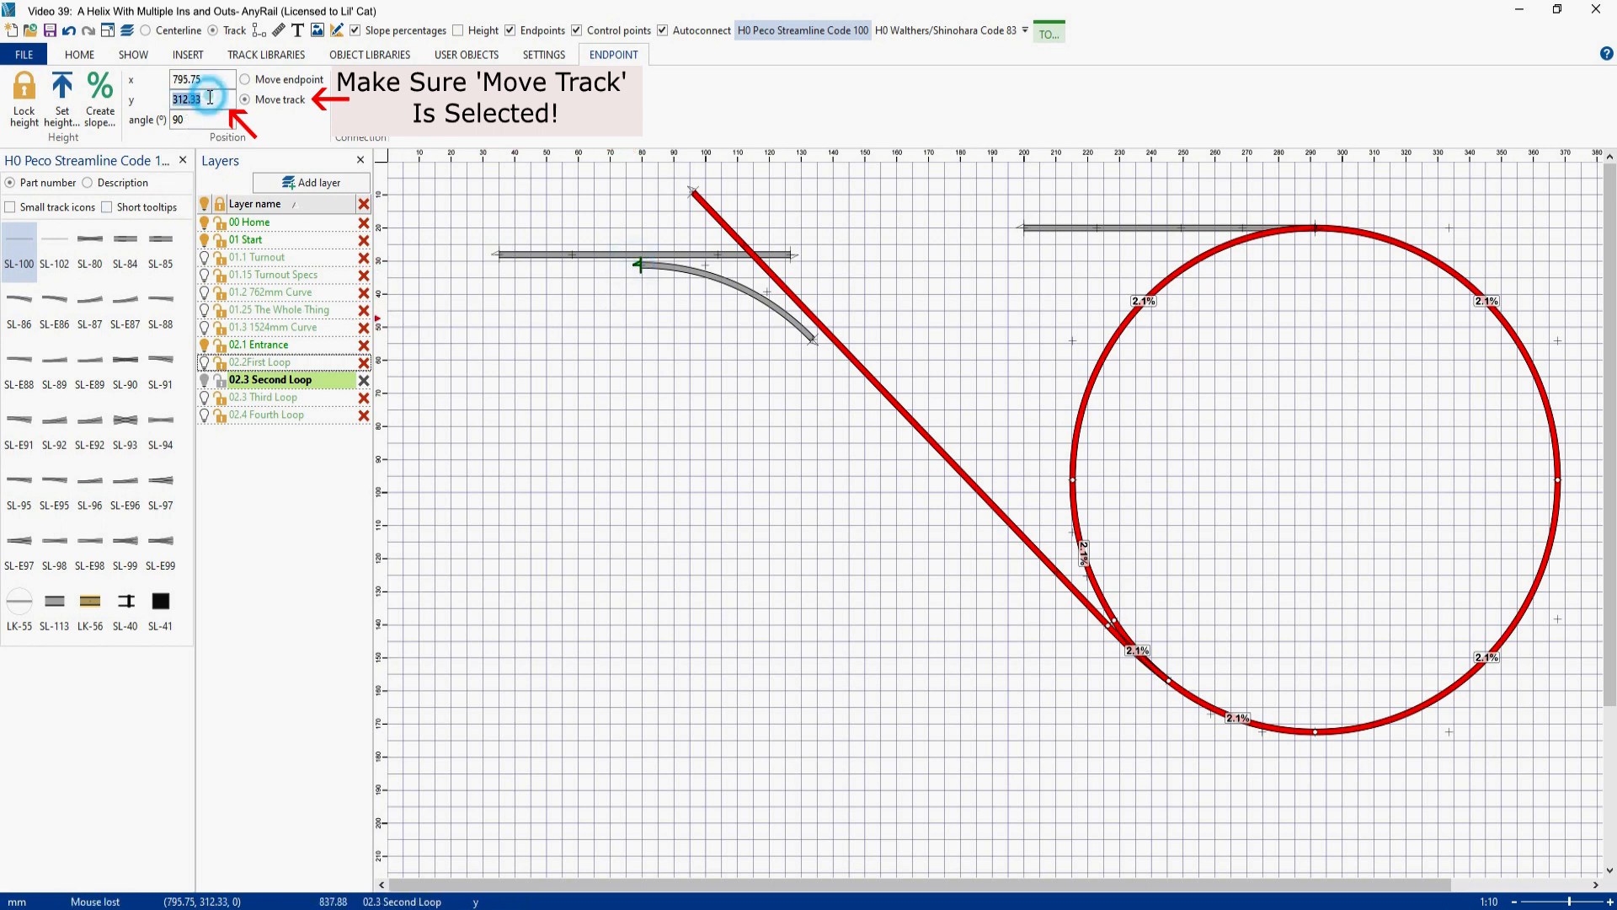
key(ctrl+v)
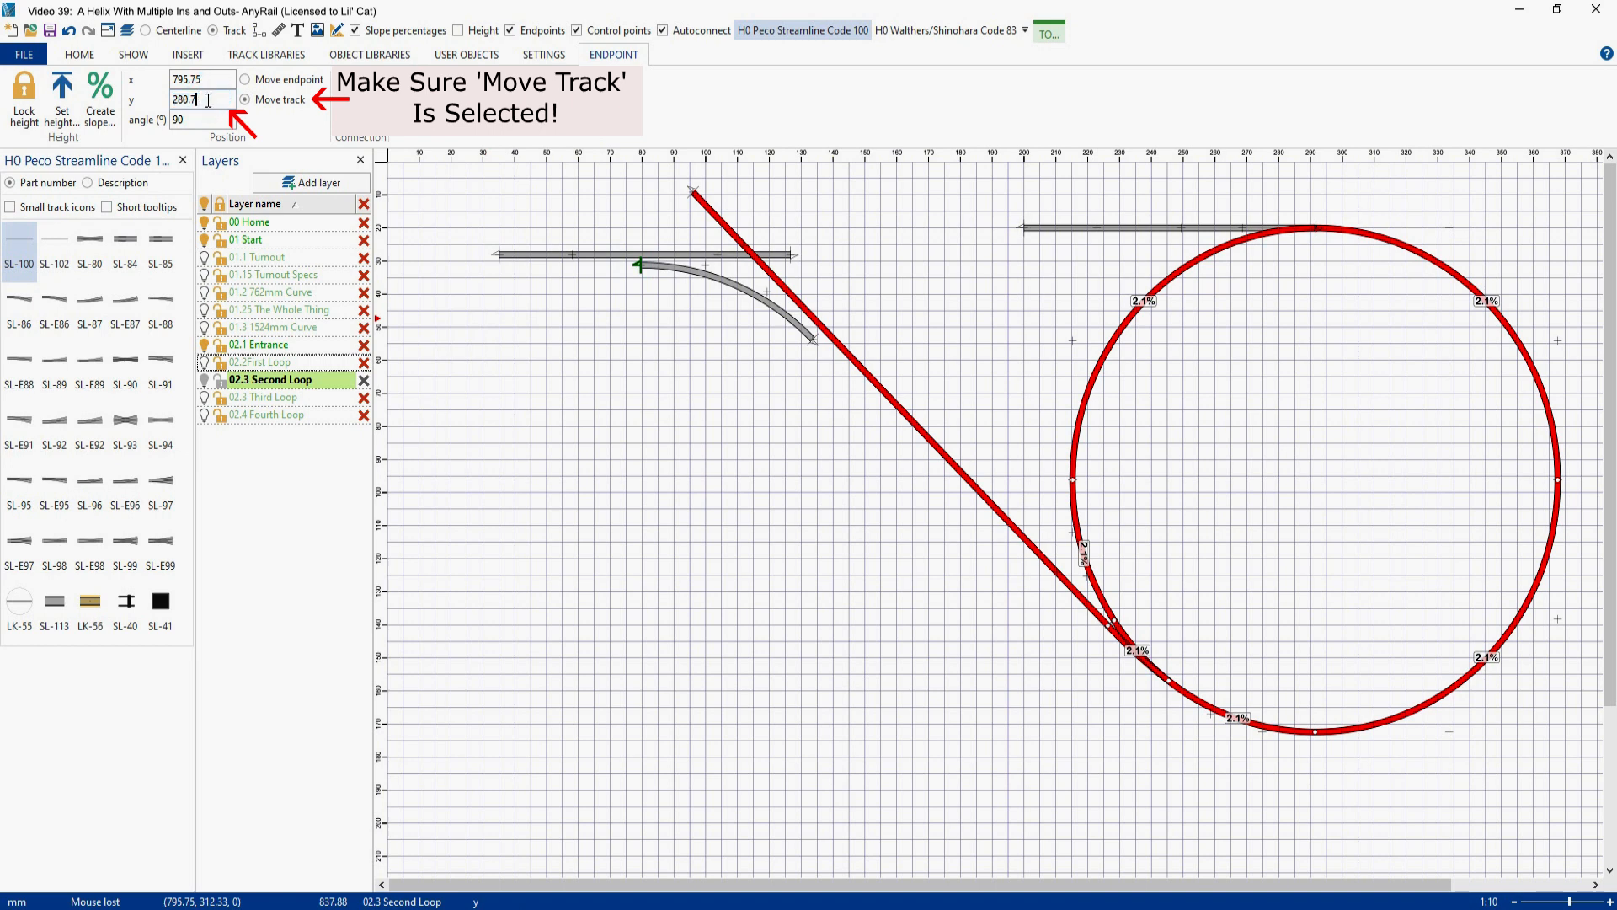
key(Return)
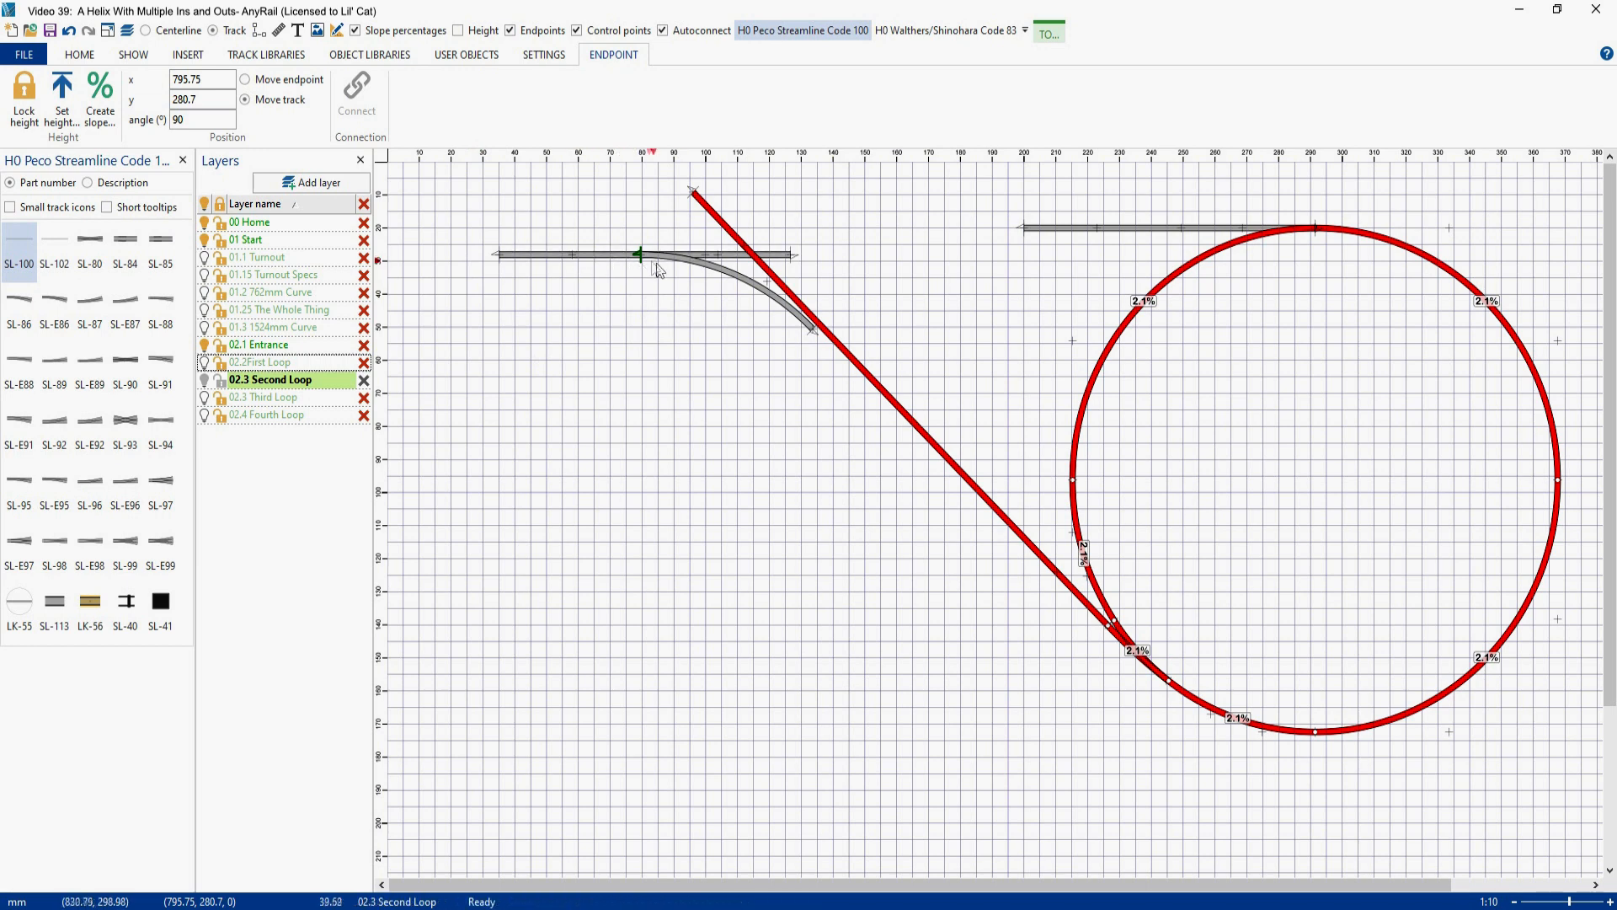
- Nudge the curved flex rightward along the horizontal track until its lower end meets the diagonal exit track
click(720, 278)
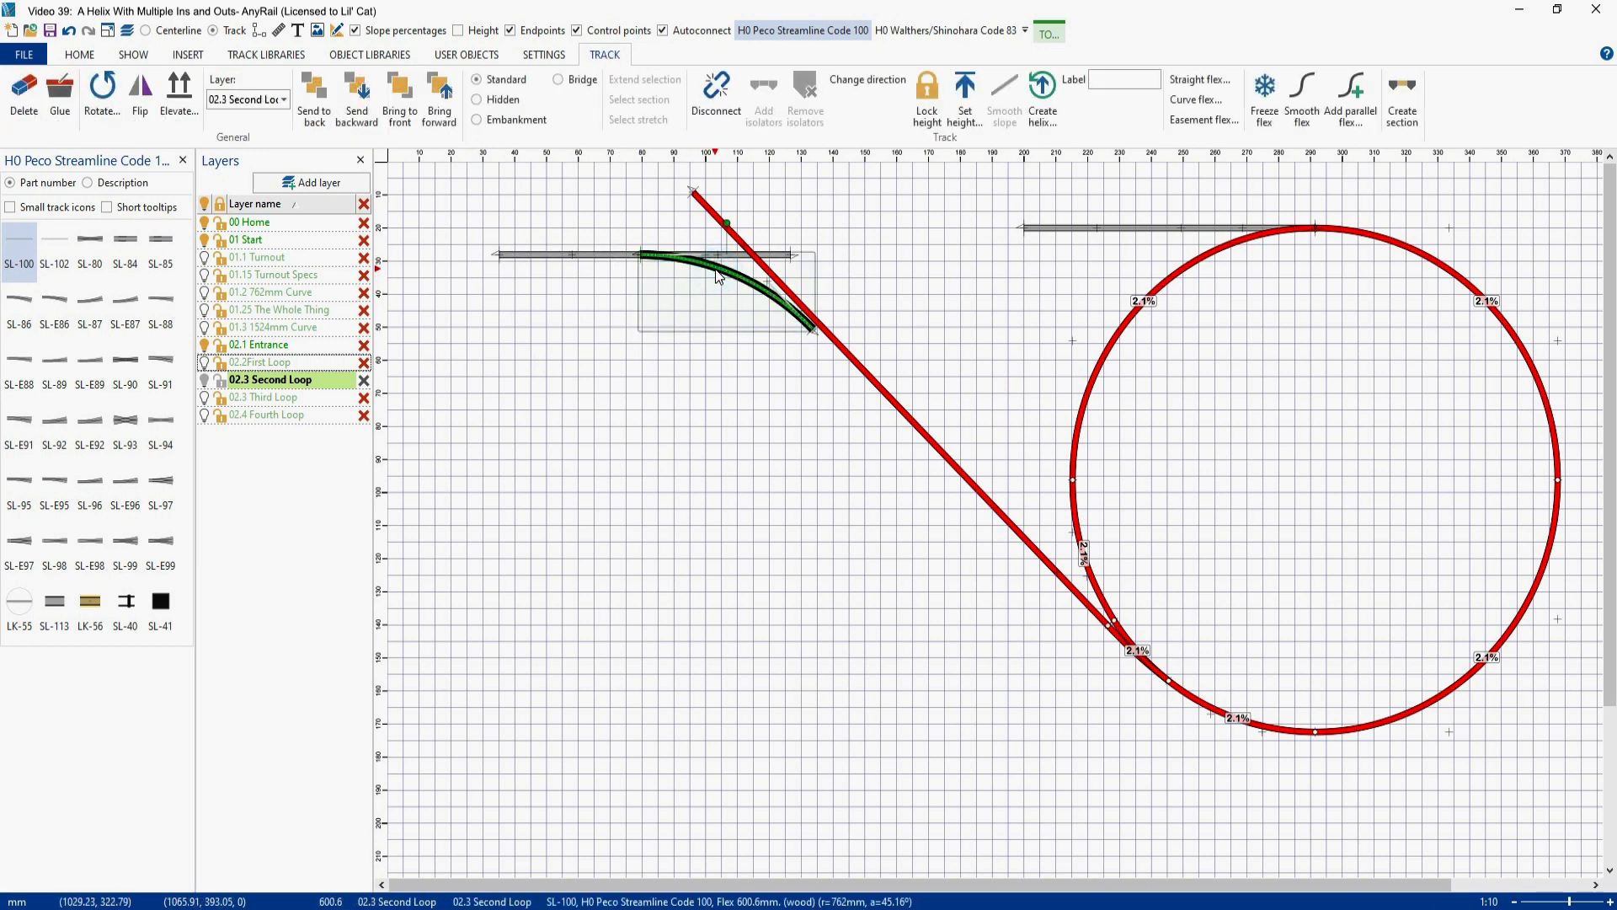
key(Right)
key(Right)
key(Right)
key(Right)
key(Right)
key(Right)
key(Right)
key(Right)
key(Right)
key(Right)
key(Right)
key(Right)
key(Right)
key(Right)
key(Right)
key(Right)
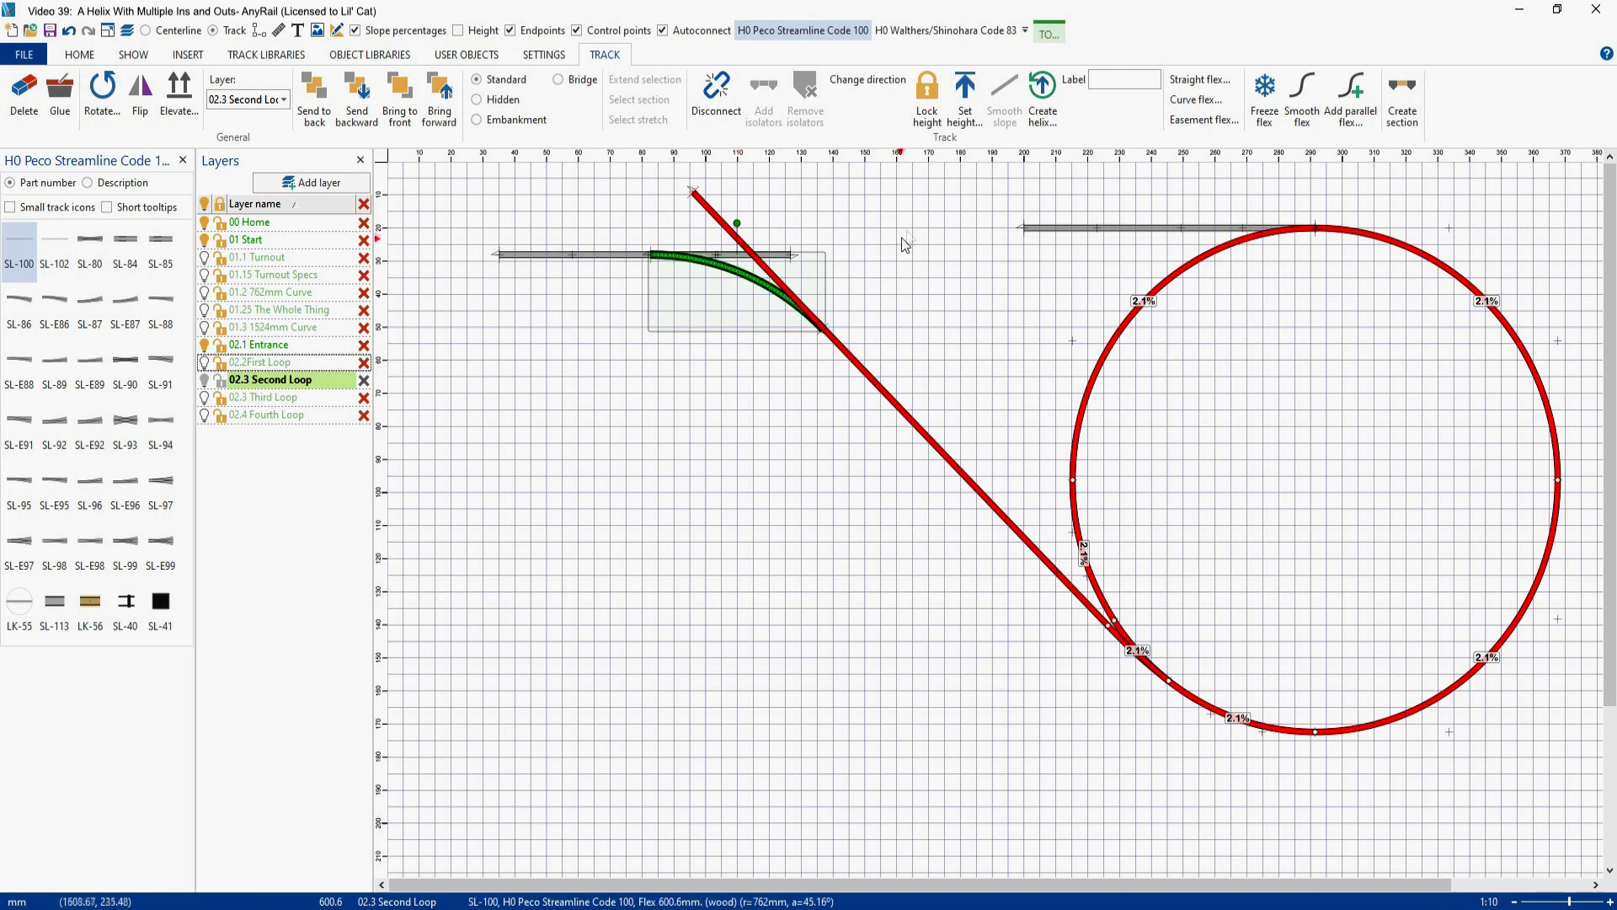
- Set the height of both the curved flex and the horizontal track to 204
click(966, 105)
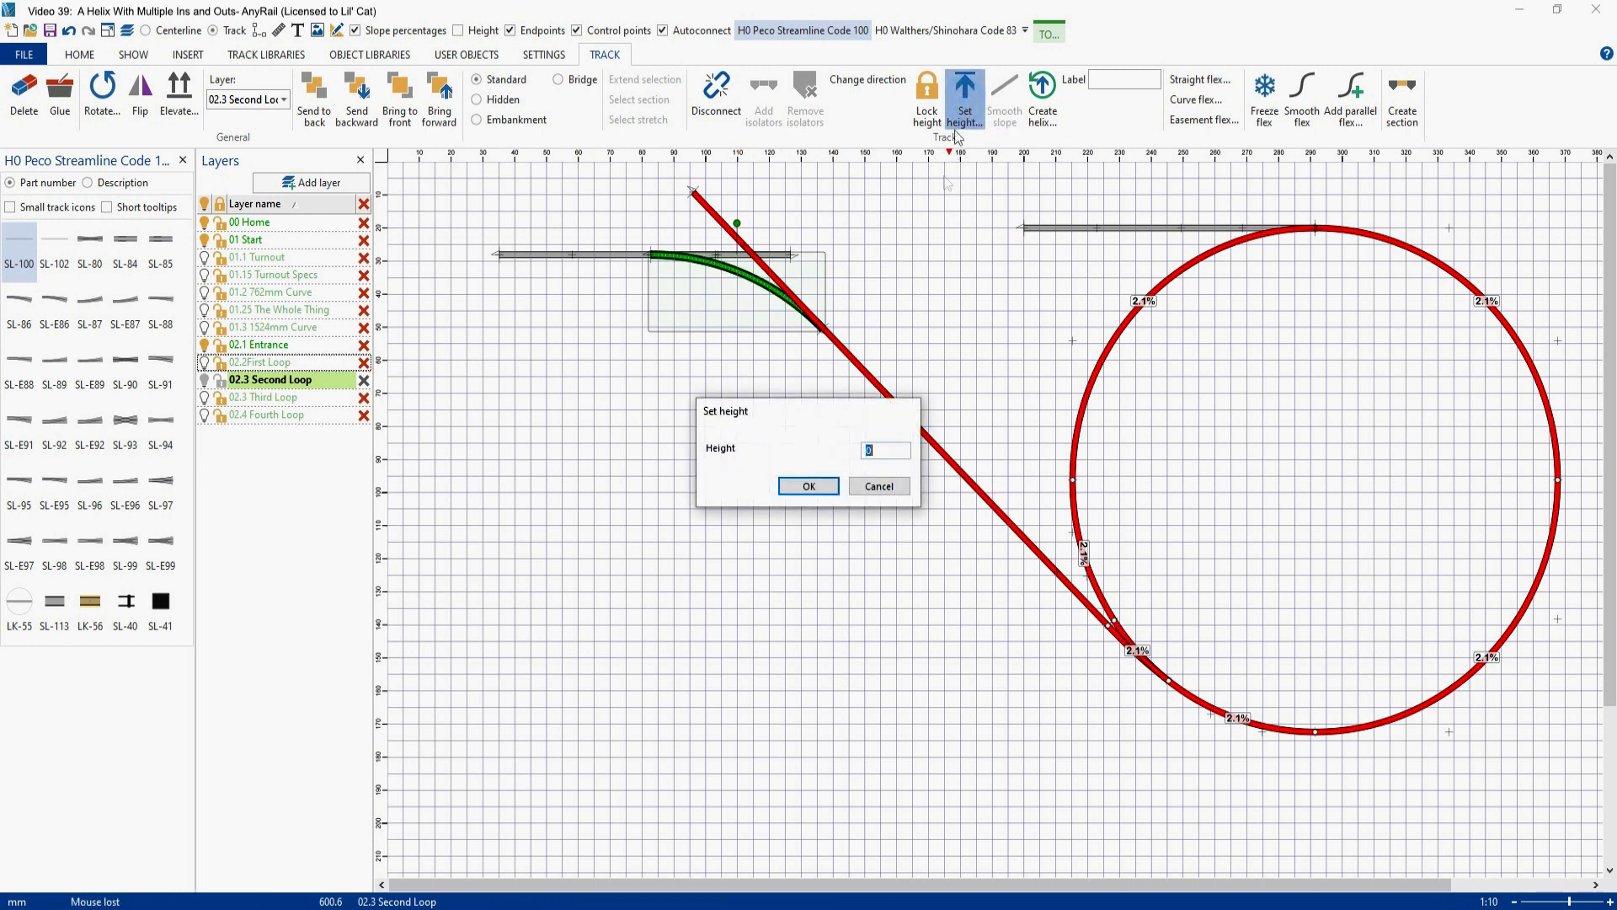
text(204)
click(809, 486)
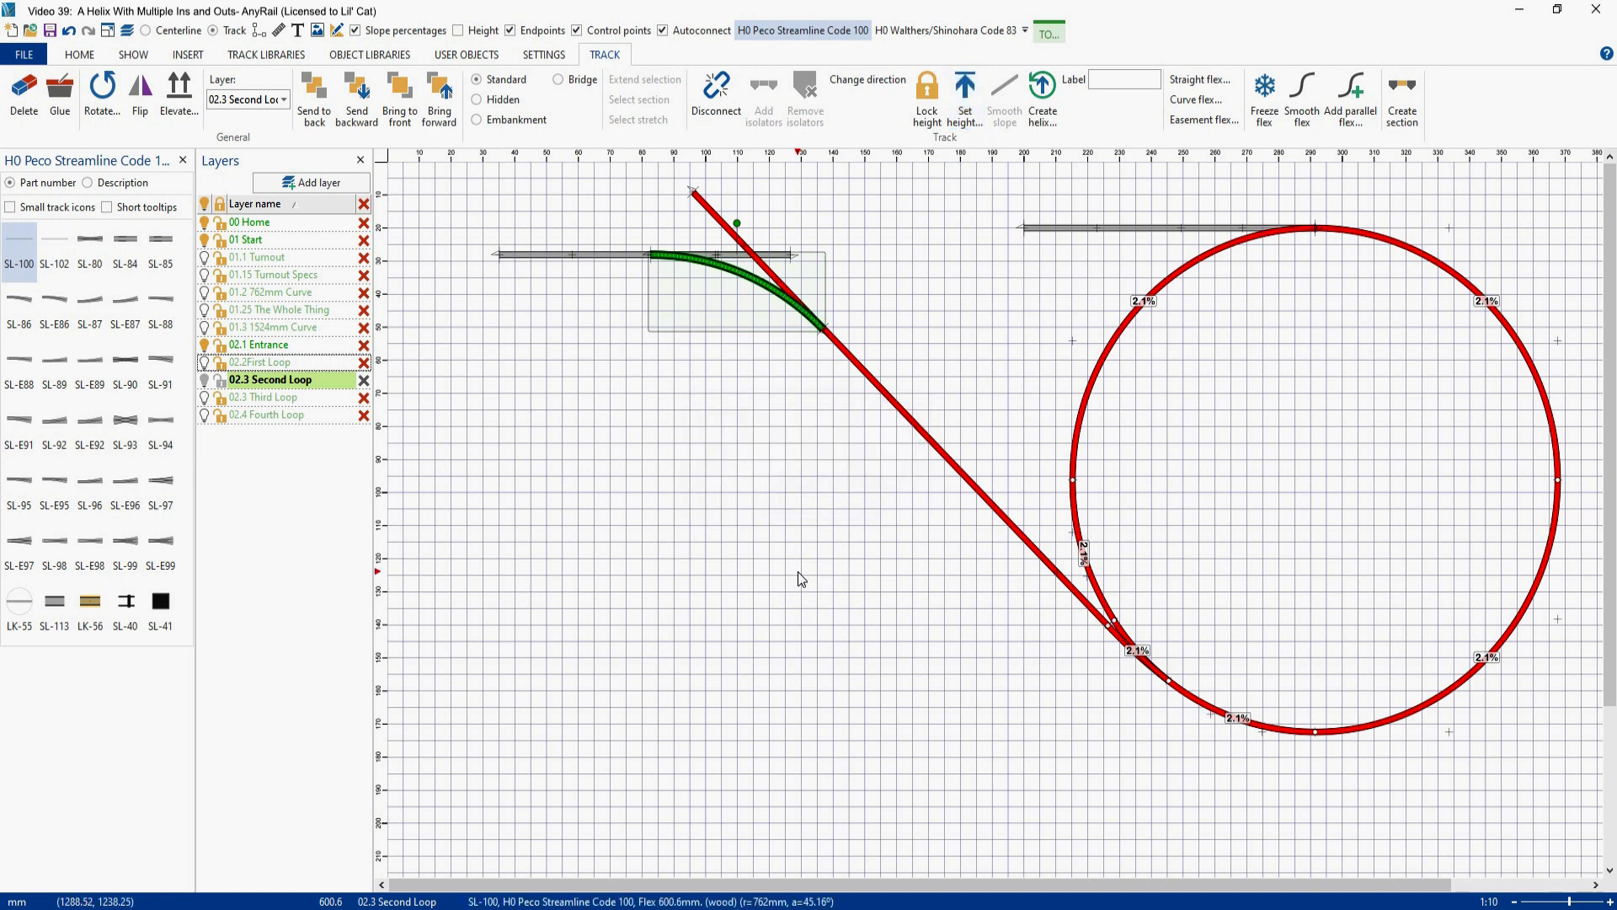
click(615, 258)
click(966, 97)
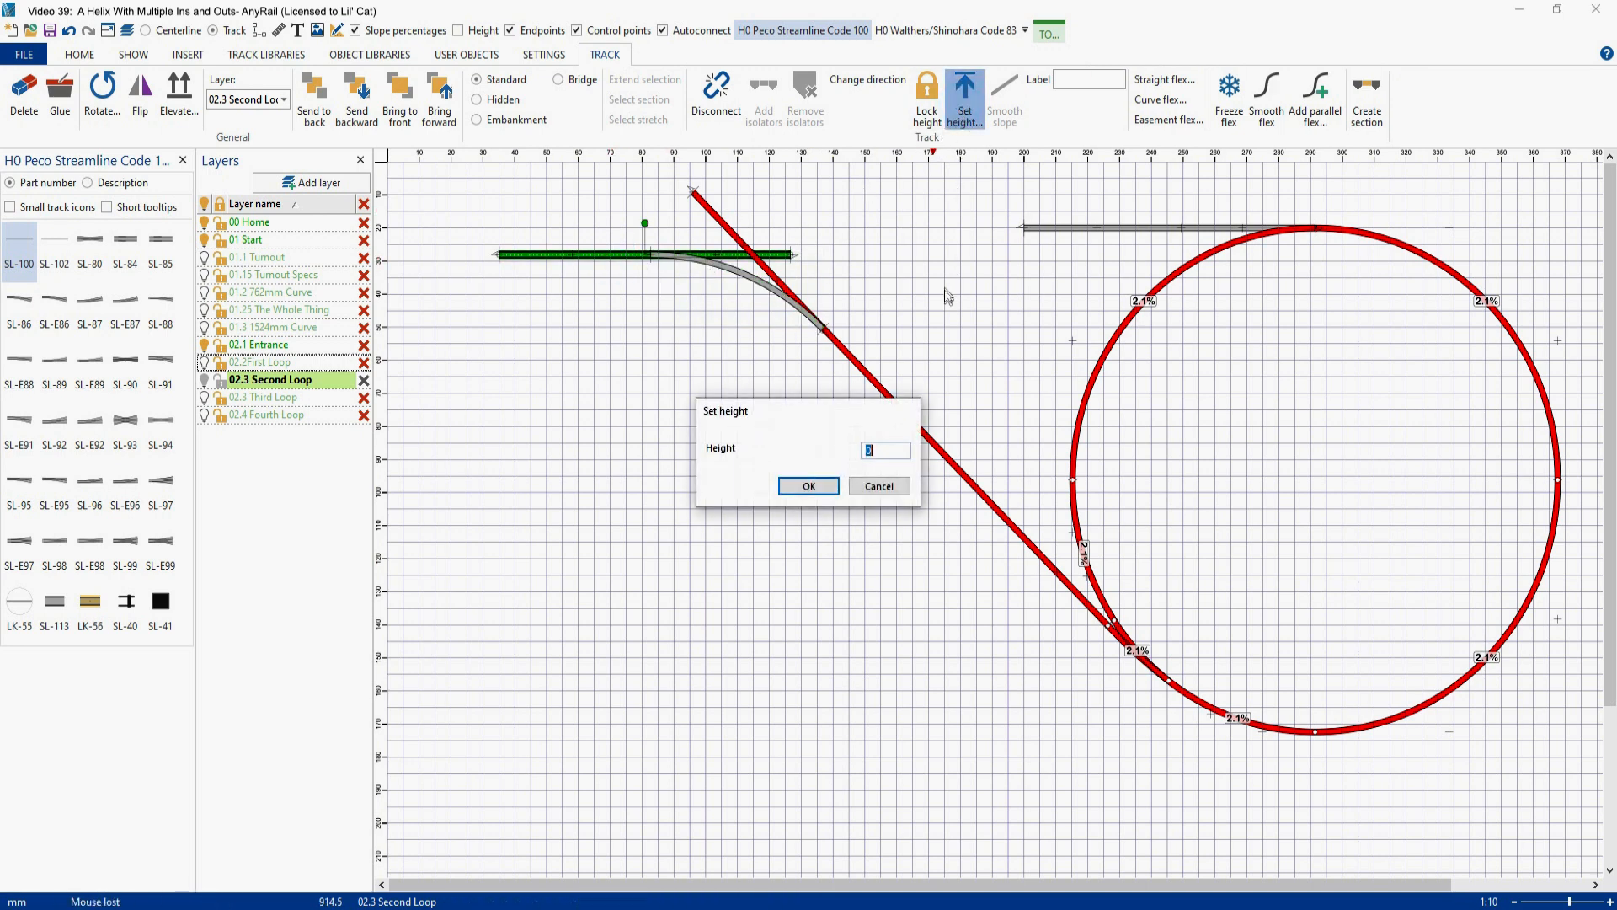
text(204)
key(Return)
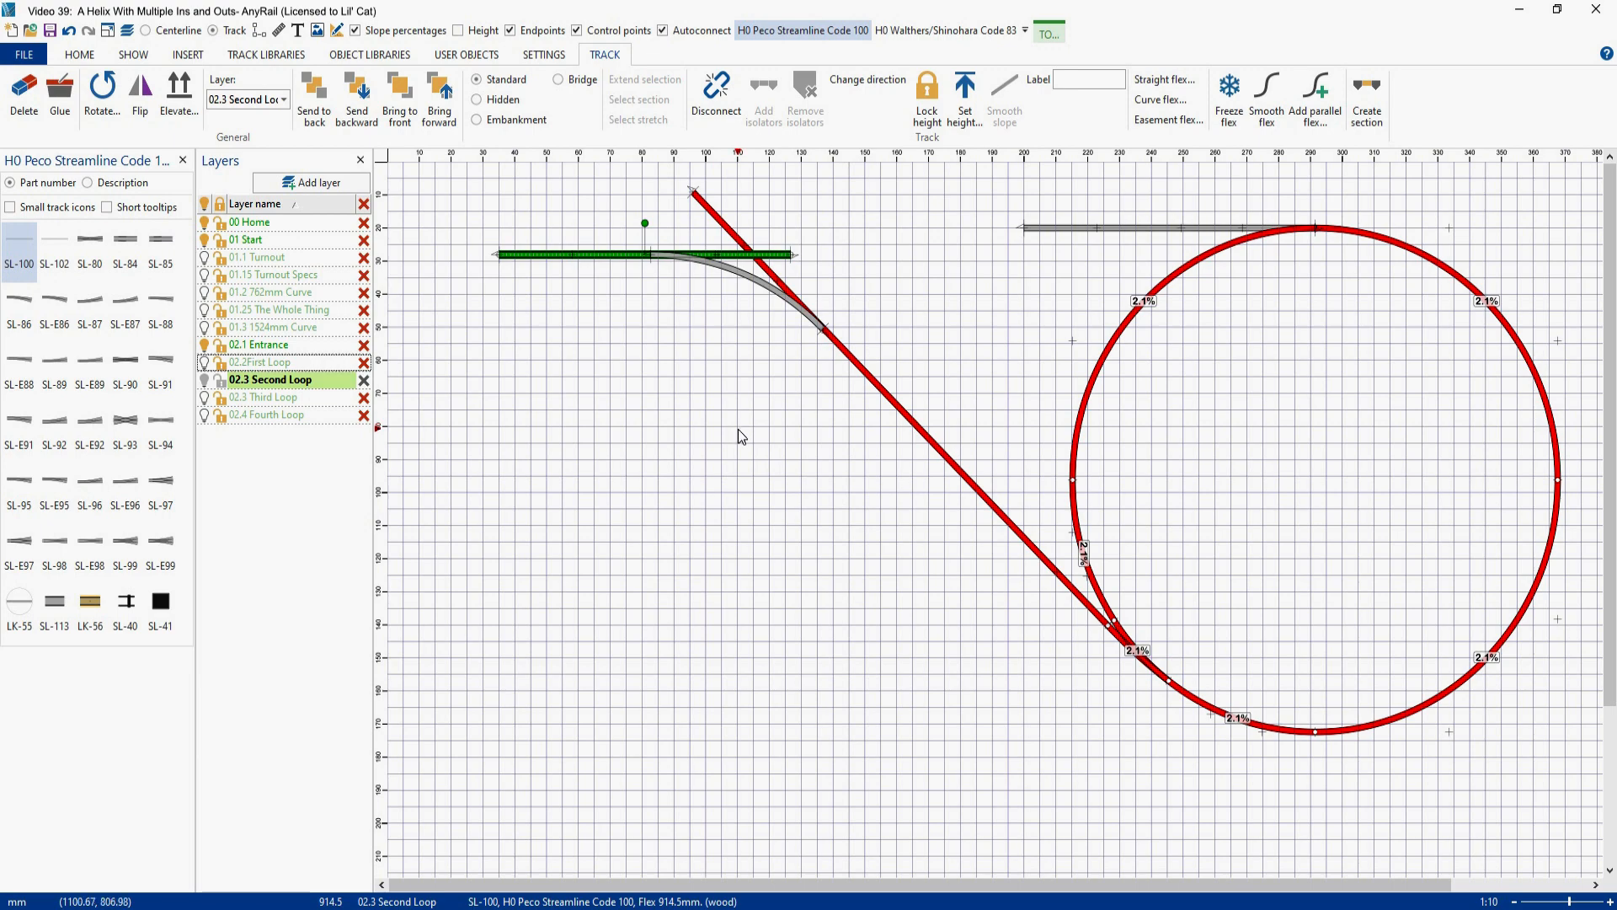
- Fine-align the curve's lower end with the diagonal track horizontally in centerline display, and restore the track display
scroll(669, 209, up, 3)
click(145, 30)
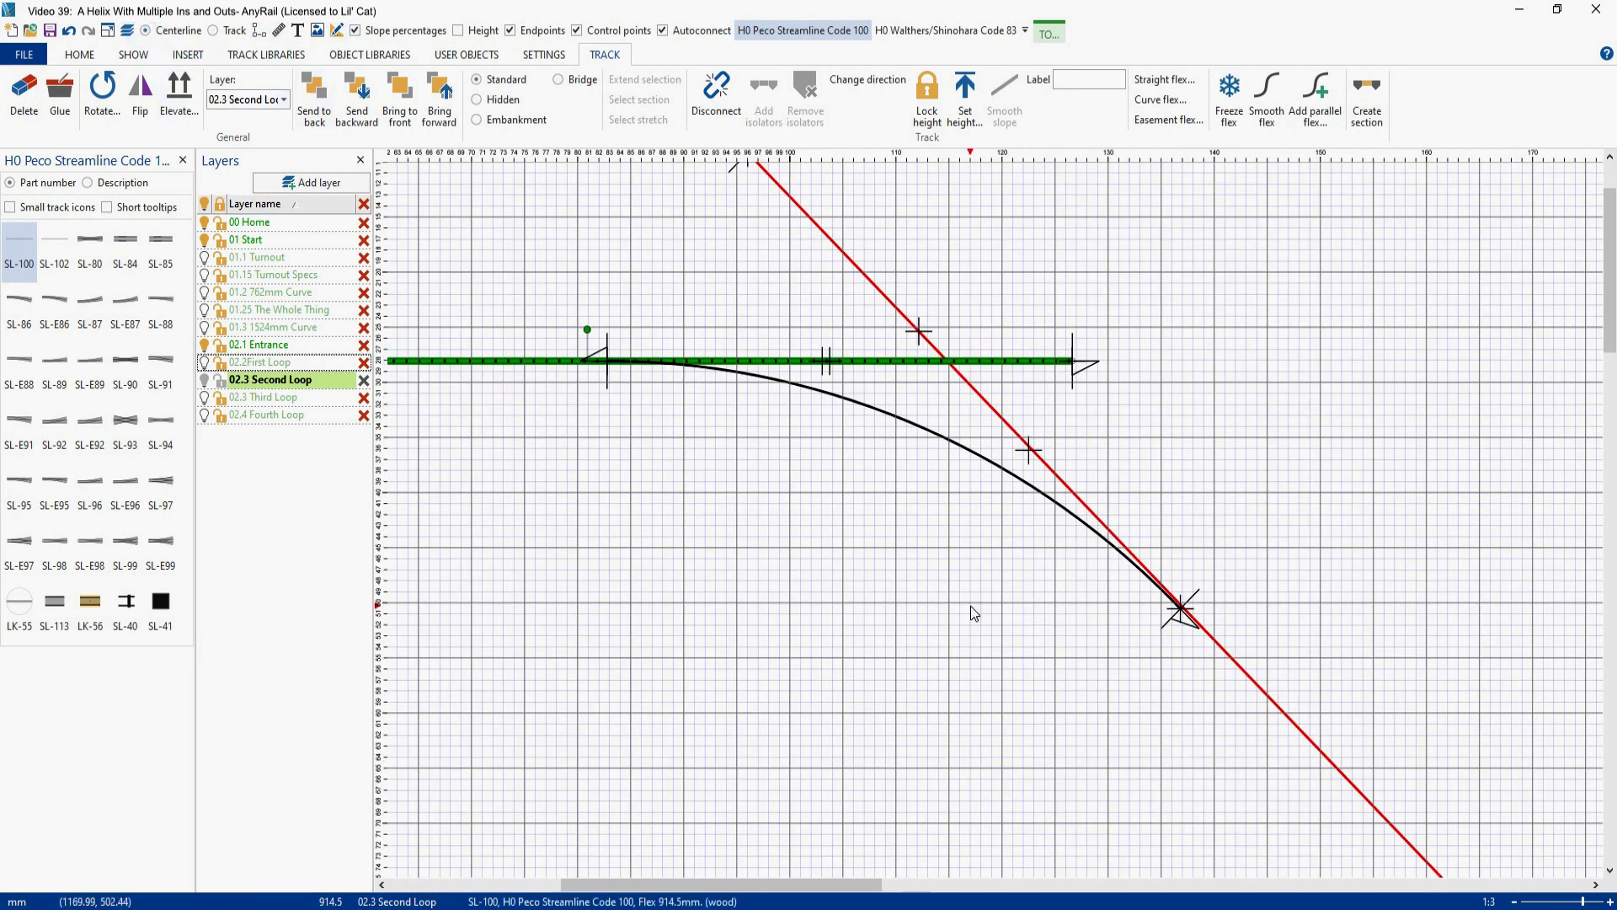
scroll(1236, 648, up, 5)
key(Right)
key(Right)
key(Right)
key(Right)
key(Right)
key(Right)
key(Right)
key(Right)
key(Left)
key(Left)
key(Left)
key(Left)
key(Right)
key(Right)
scroll(1142, 370, down, 6)
scroll(749, 334, up, 6)
scroll(1040, 467, down, 8)
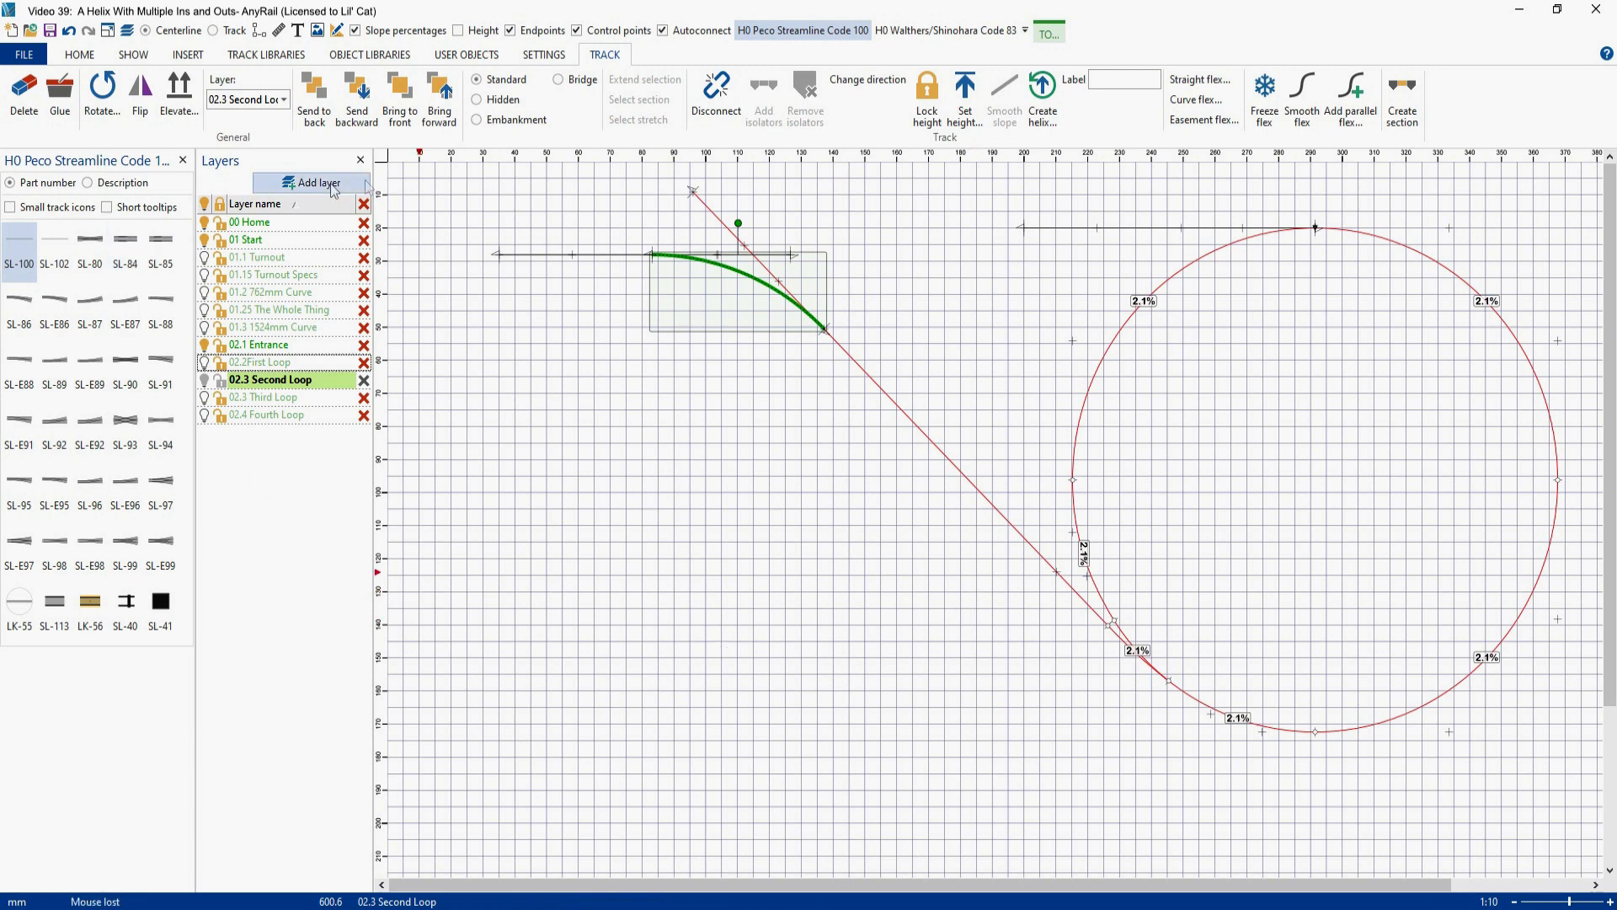
click(214, 32)
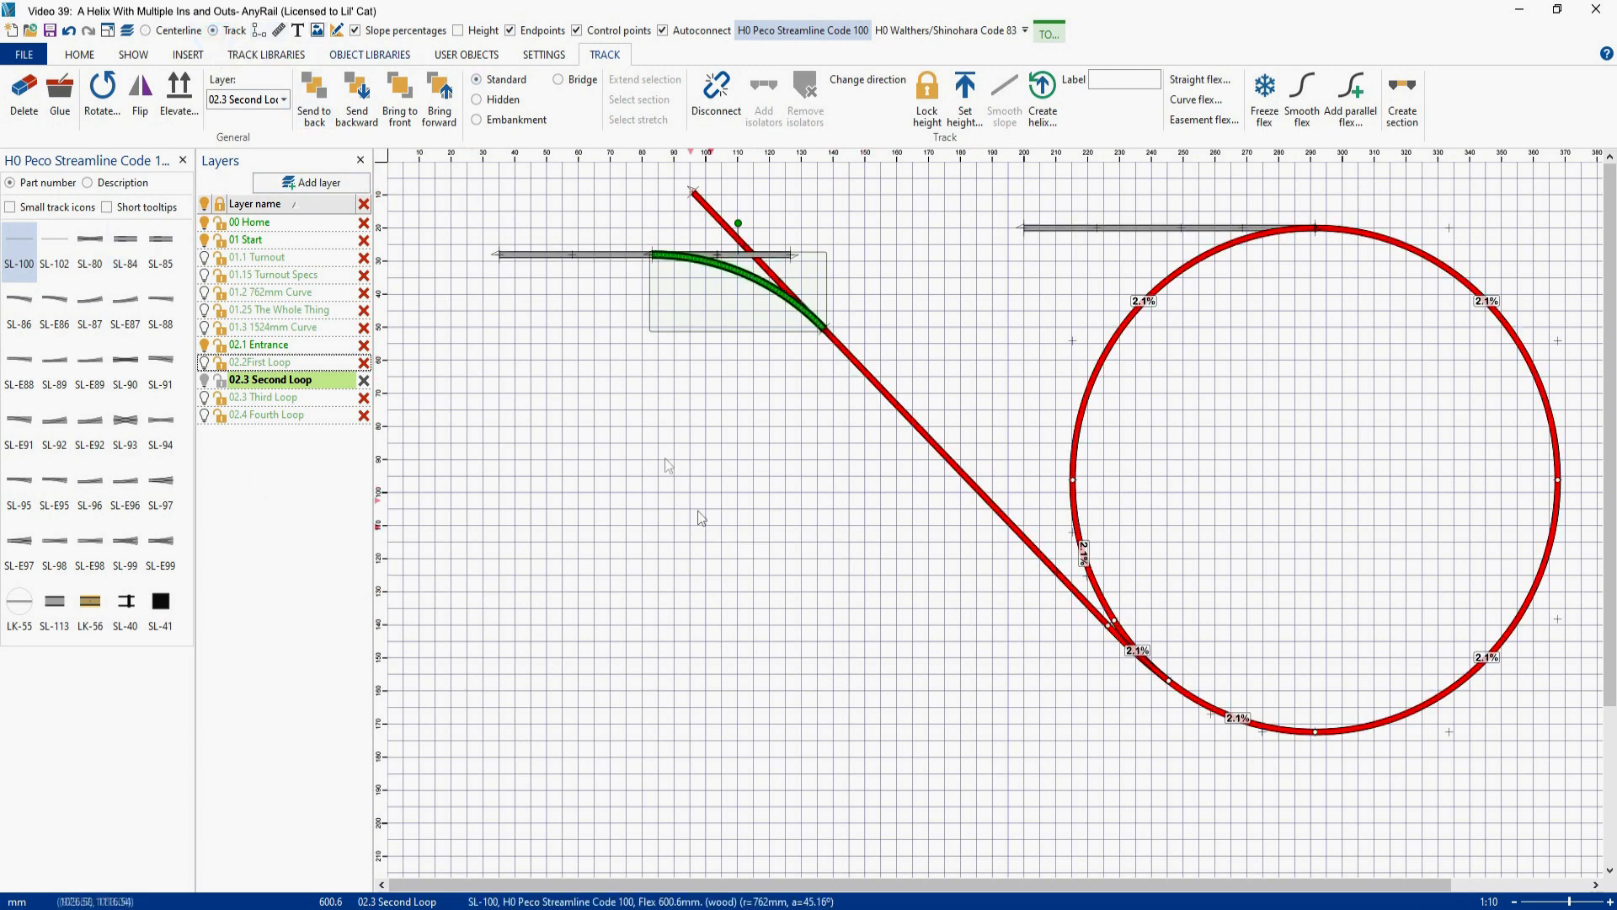
- Cut the diagonal flex just below the curve's lower end, disconnect the upper piece and move it inside the loop
click(850, 359)
right_click(853, 361)
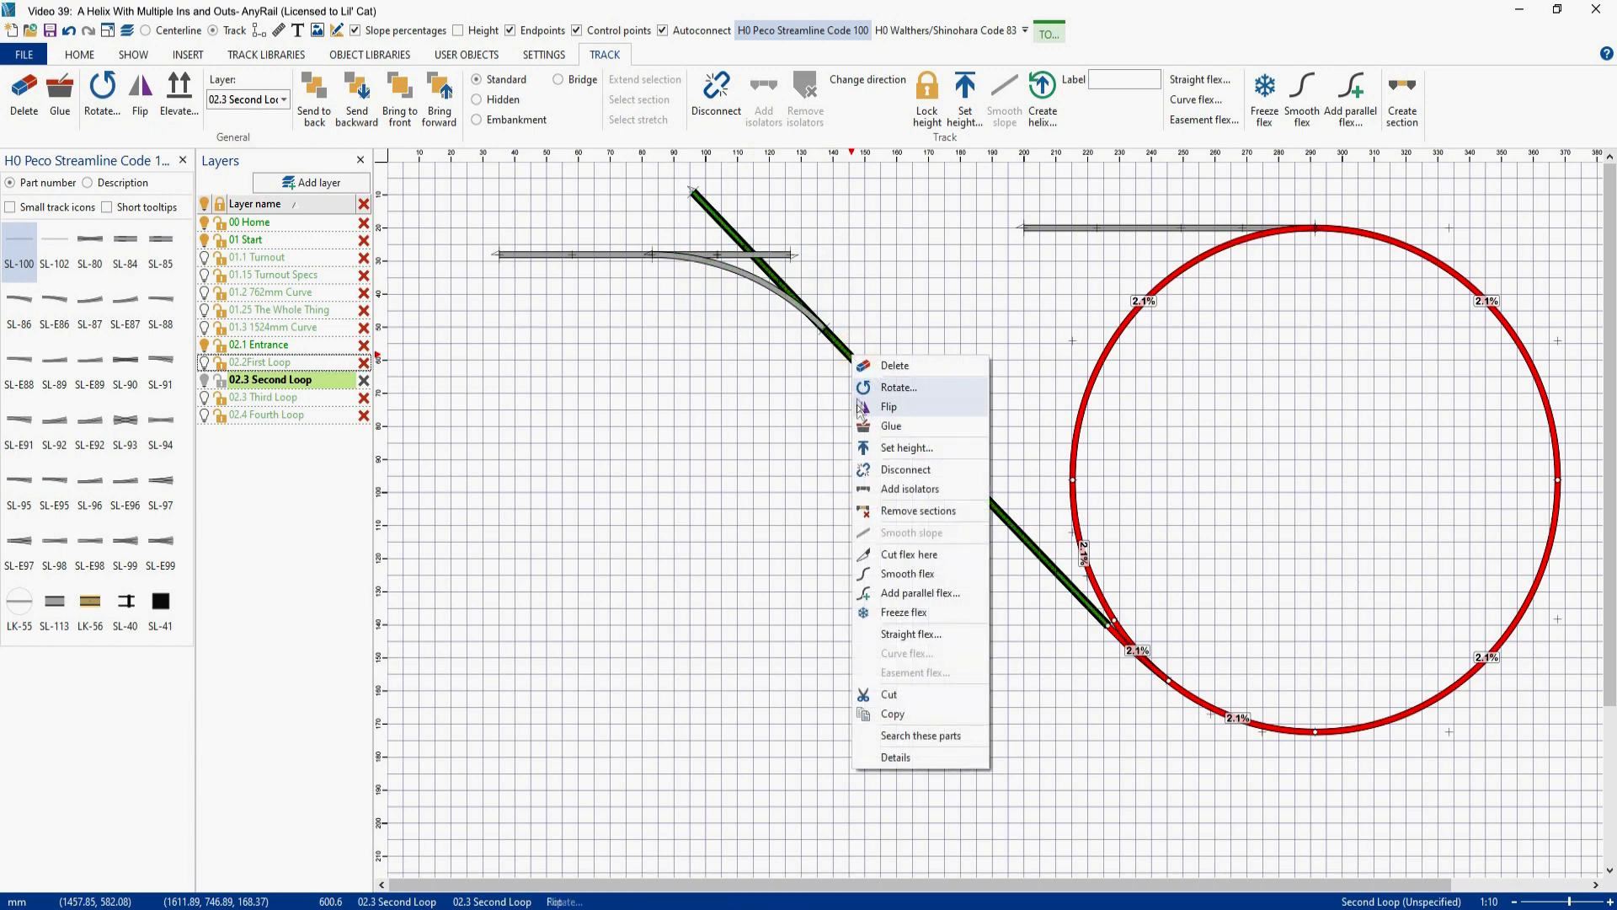
click(898, 556)
click(838, 342)
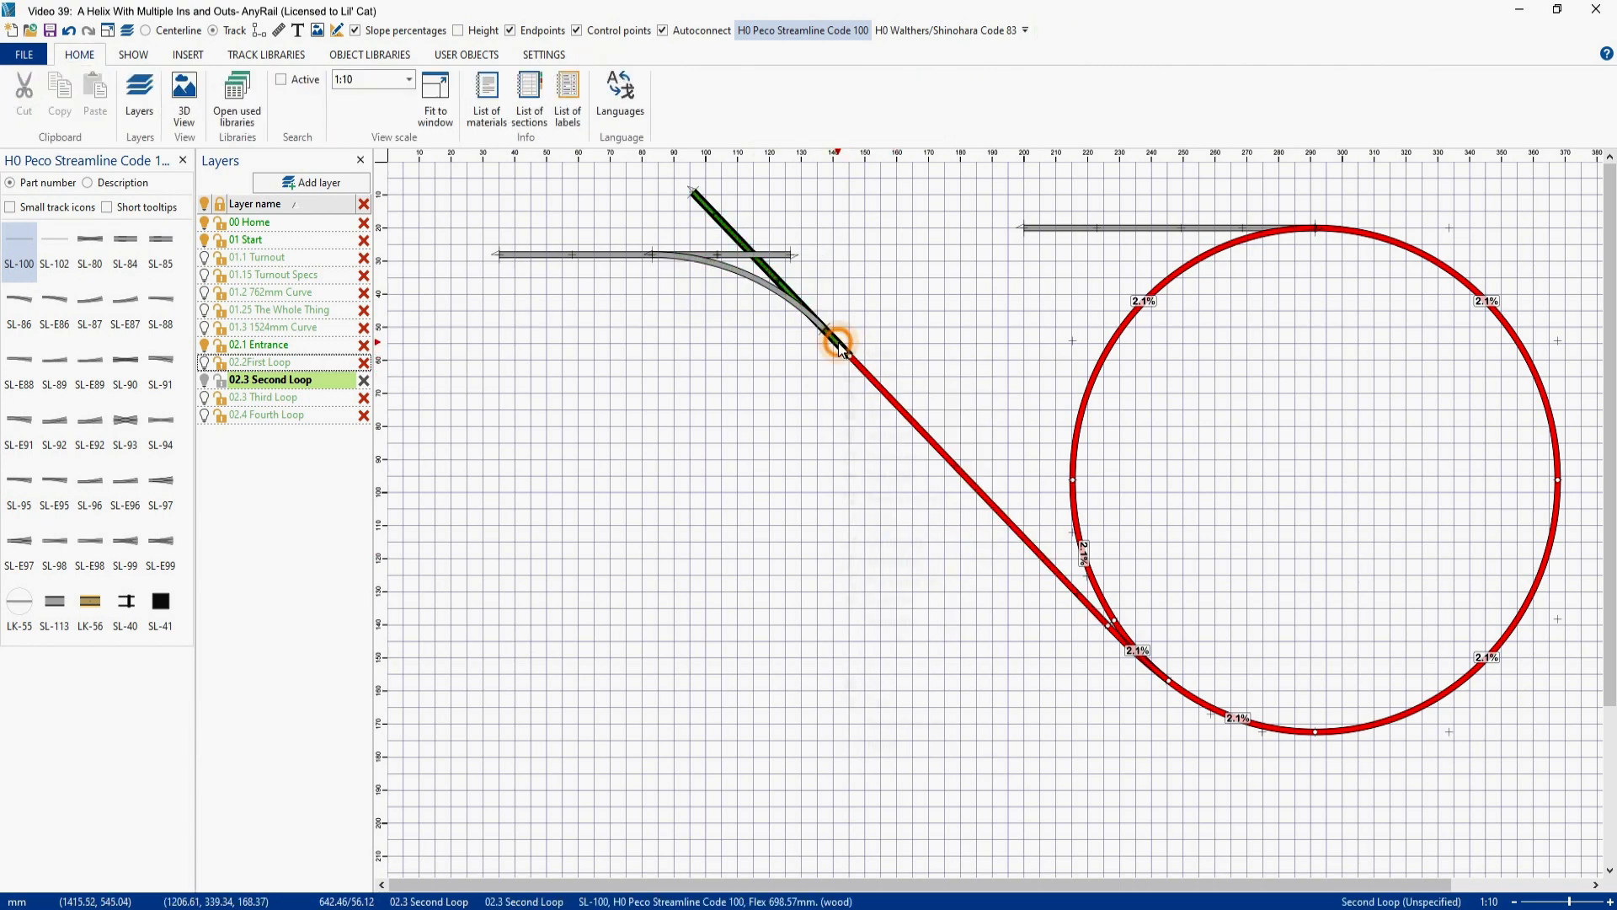
right_click(840, 345)
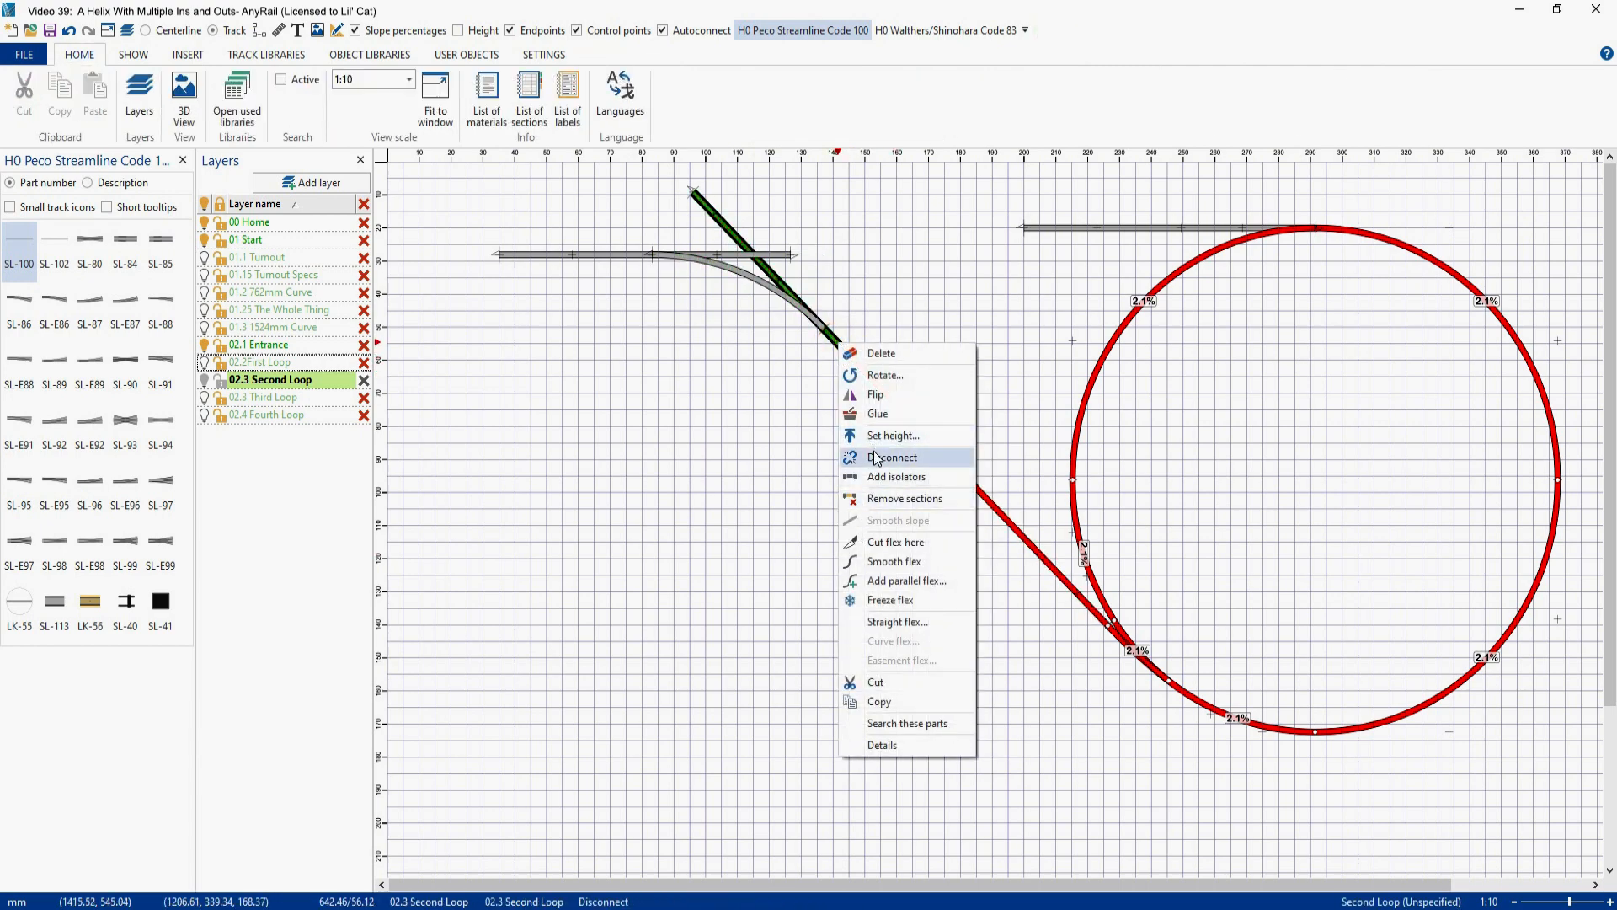
click(876, 457)
drag(838, 345, 1406, 527)
- Cut the horizontal flex left of the curve's start, disconnect the right-hand piece and move it inside the loop
right_click(586, 254)
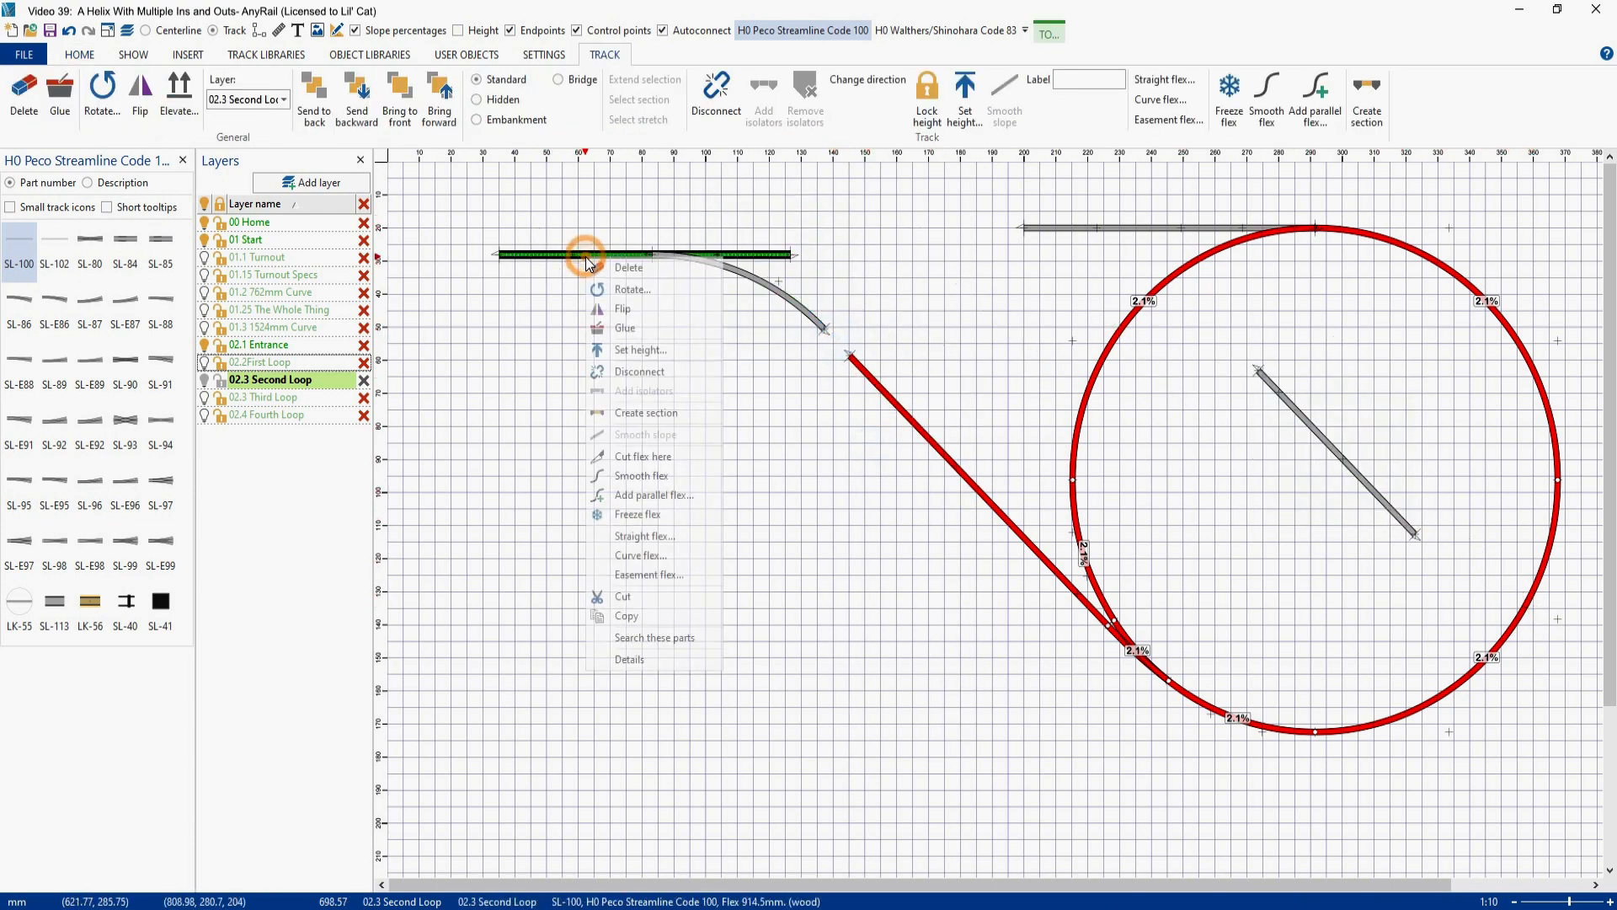
click(627, 457)
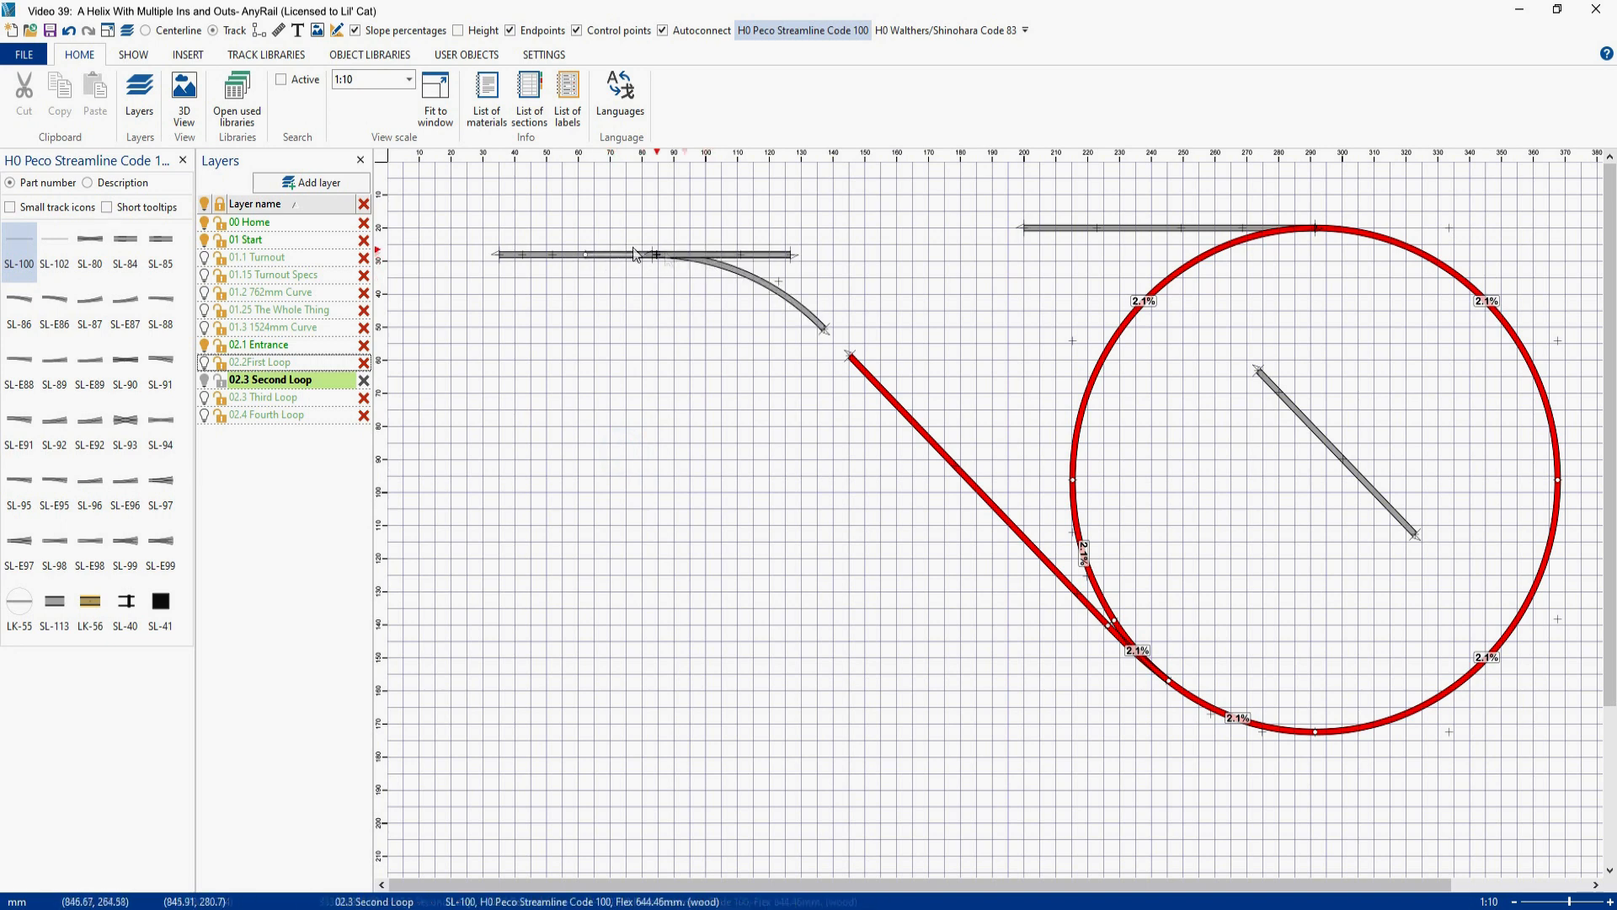
right_click(747, 255)
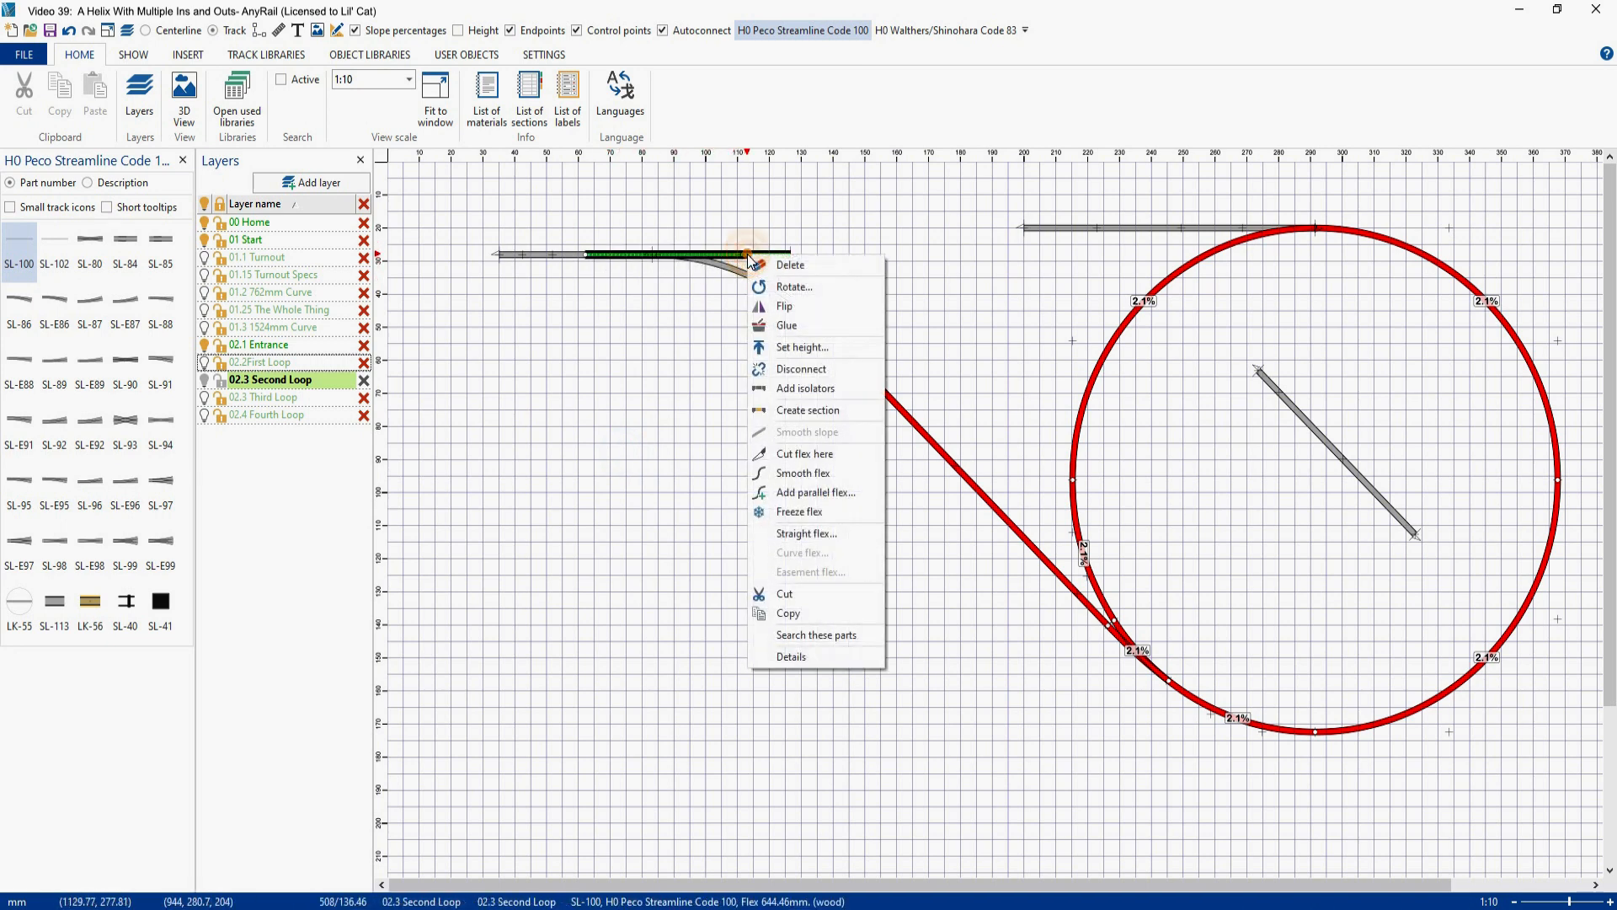
click(796, 369)
drag(782, 261, 1409, 474)
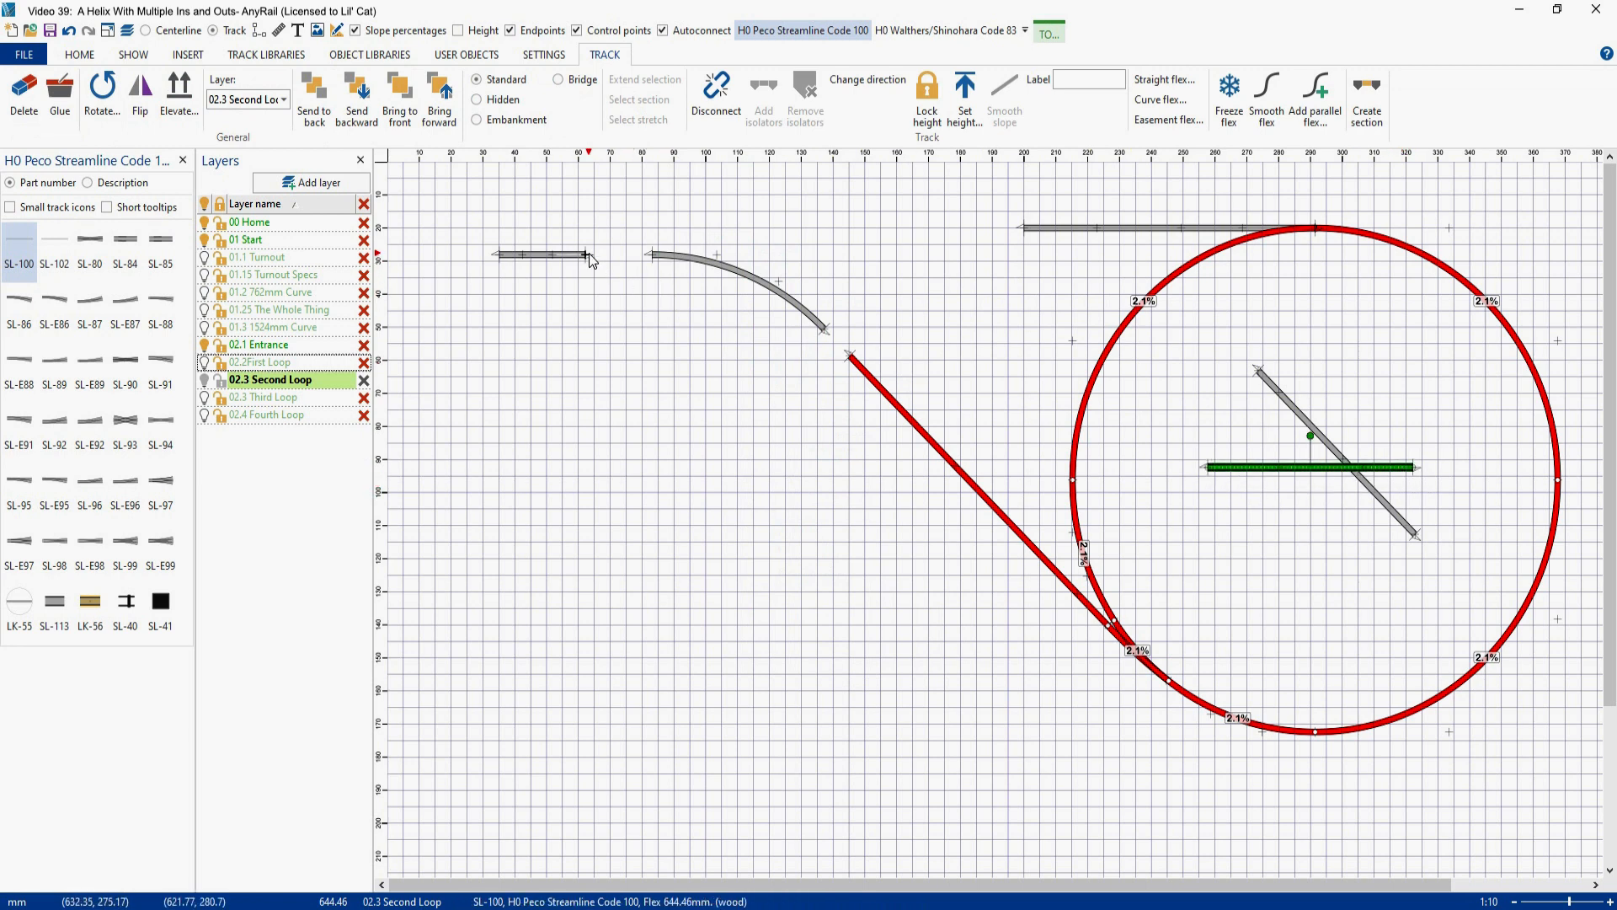
- Extend the horizontal flex to the curve's left end and the diagonal flex to its lower end, and check the diagonal's minimum radius
drag(588, 255, 654, 255)
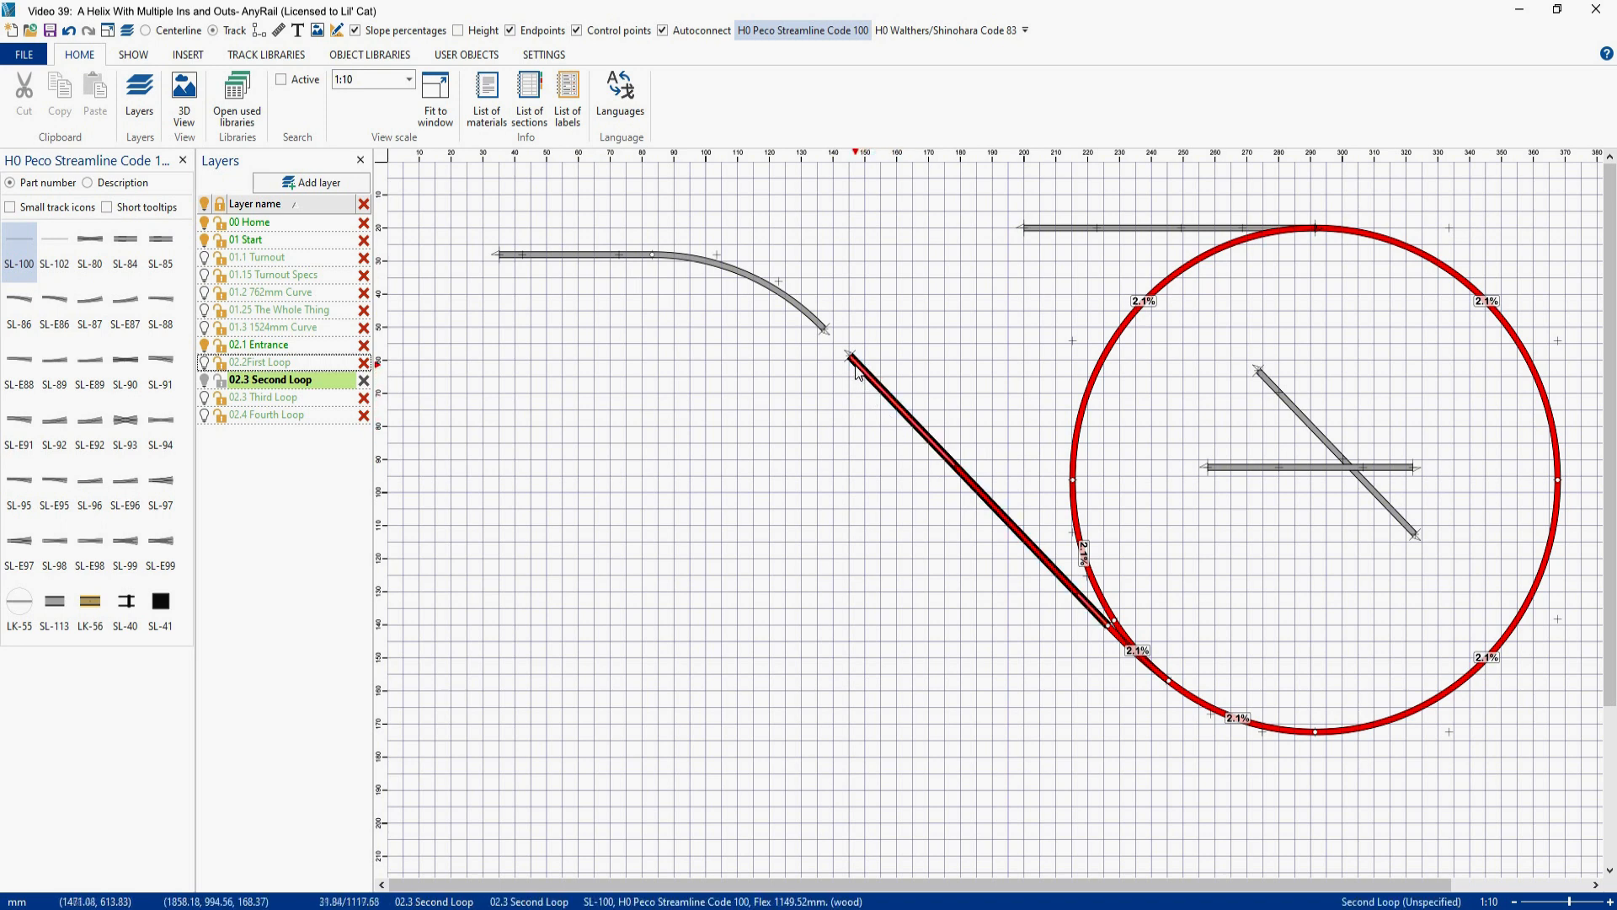
drag(847, 360, 825, 333)
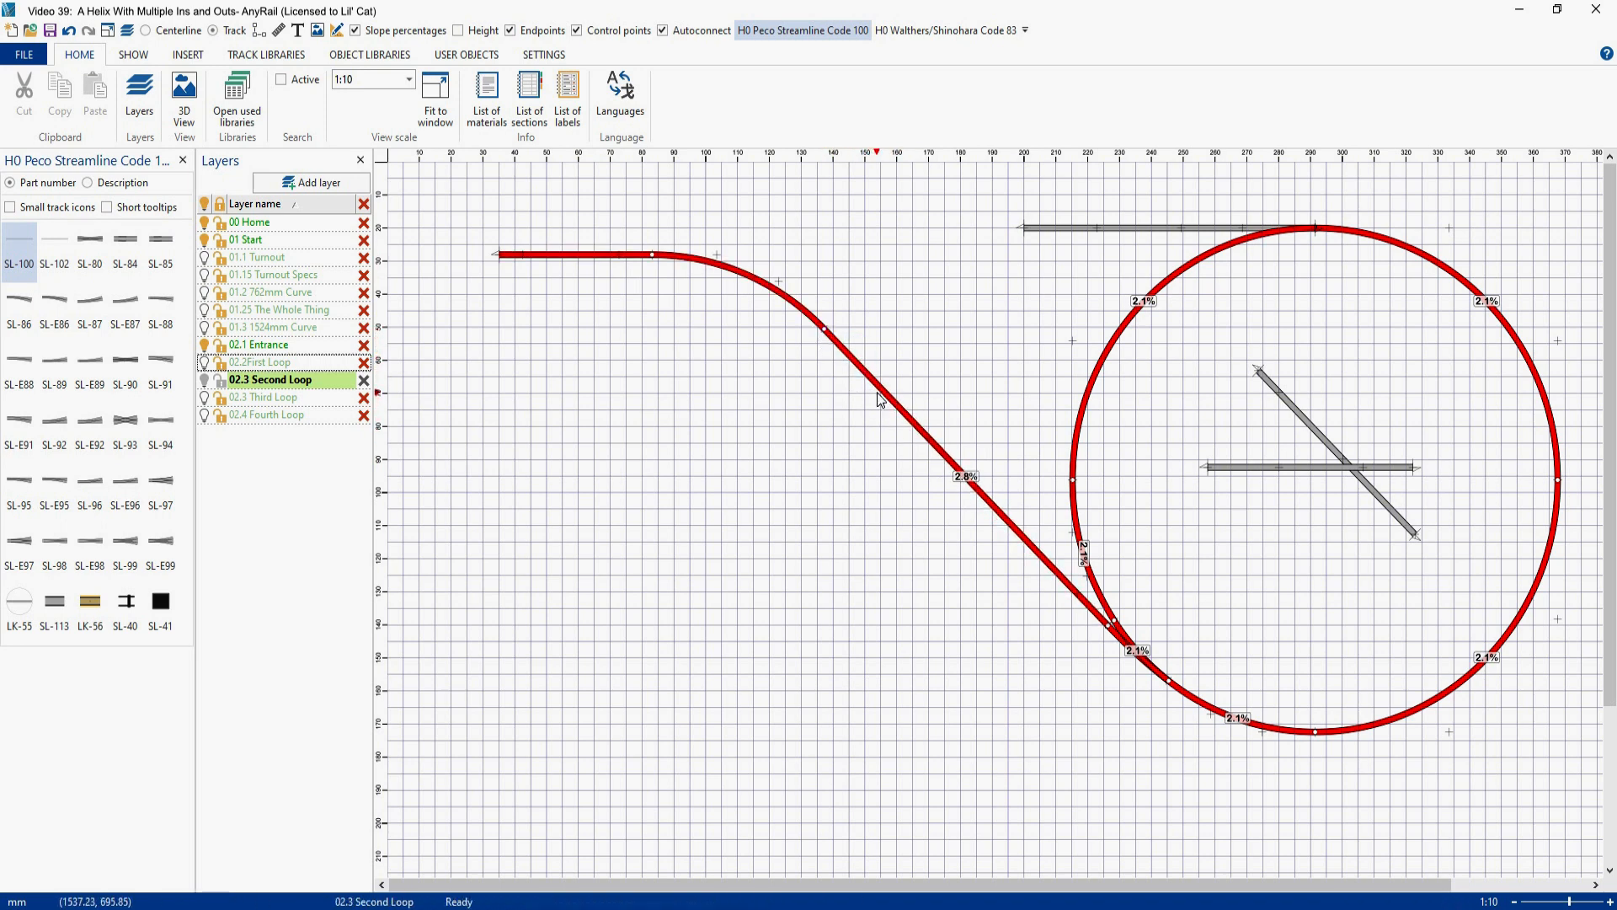
click(882, 396)
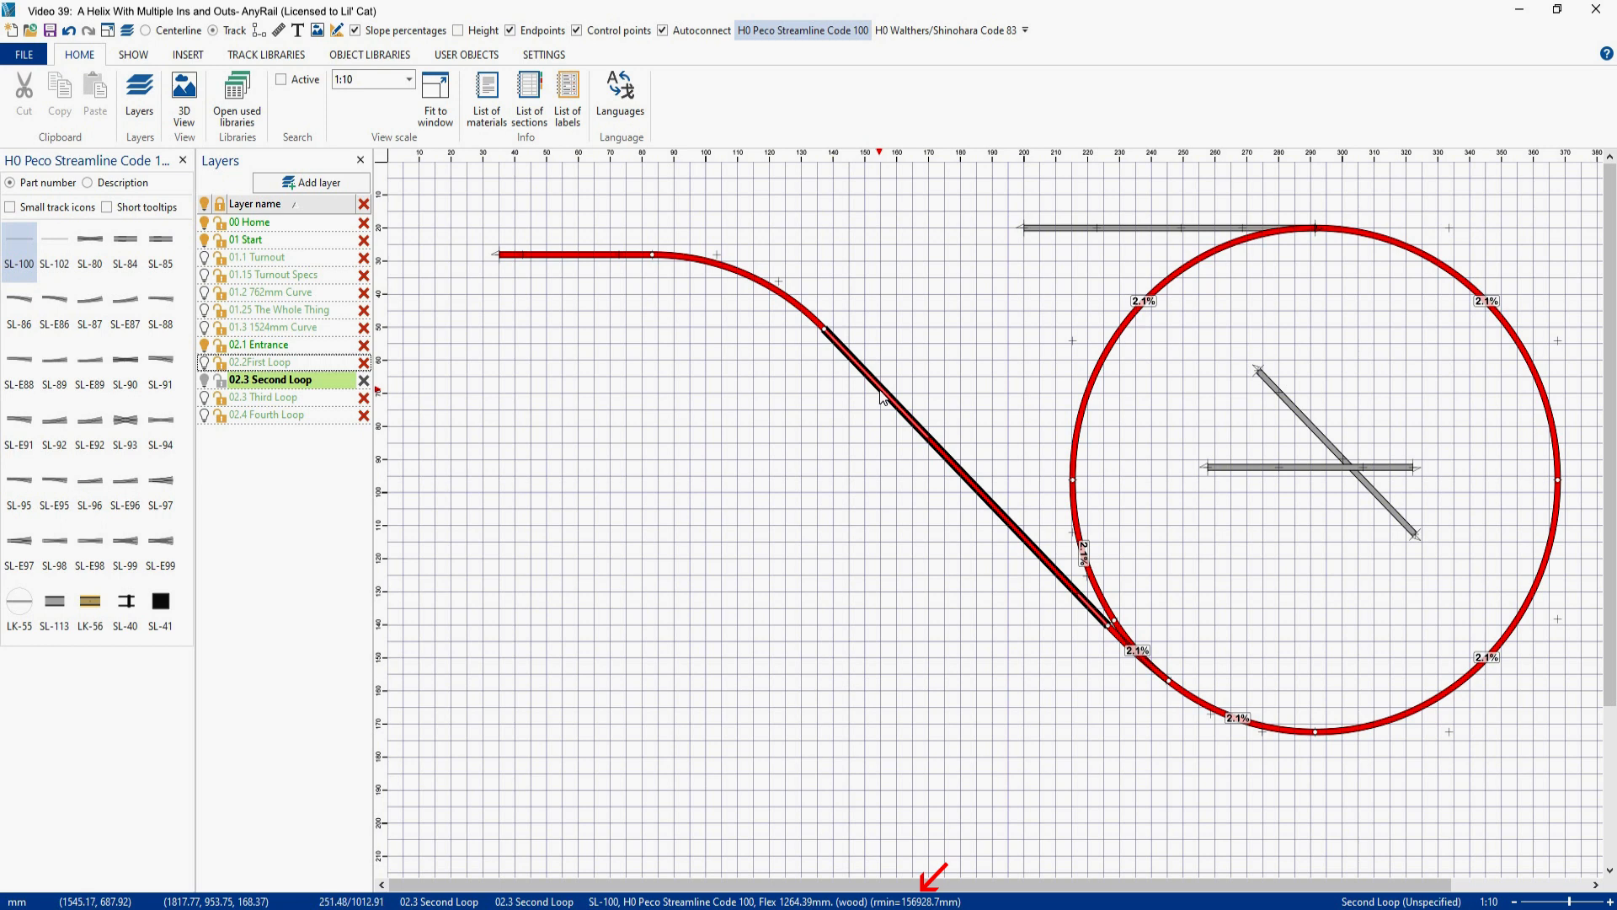
- Show the track heights and smooth the slope across the connecting curve and the diagonal exit track
click(458, 33)
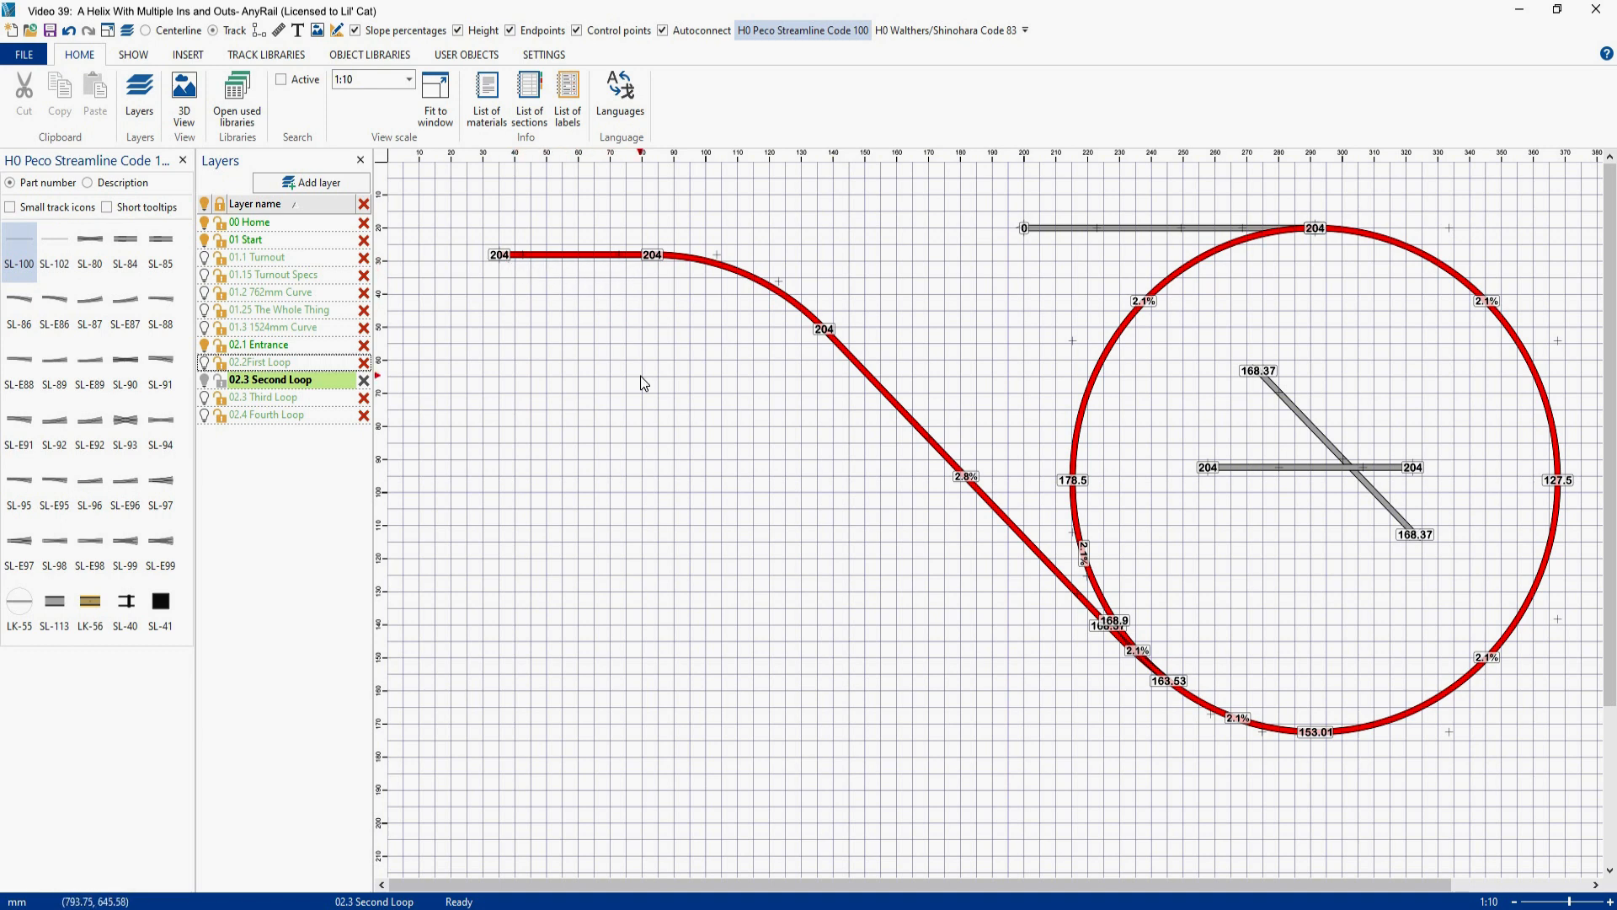
click(731, 274)
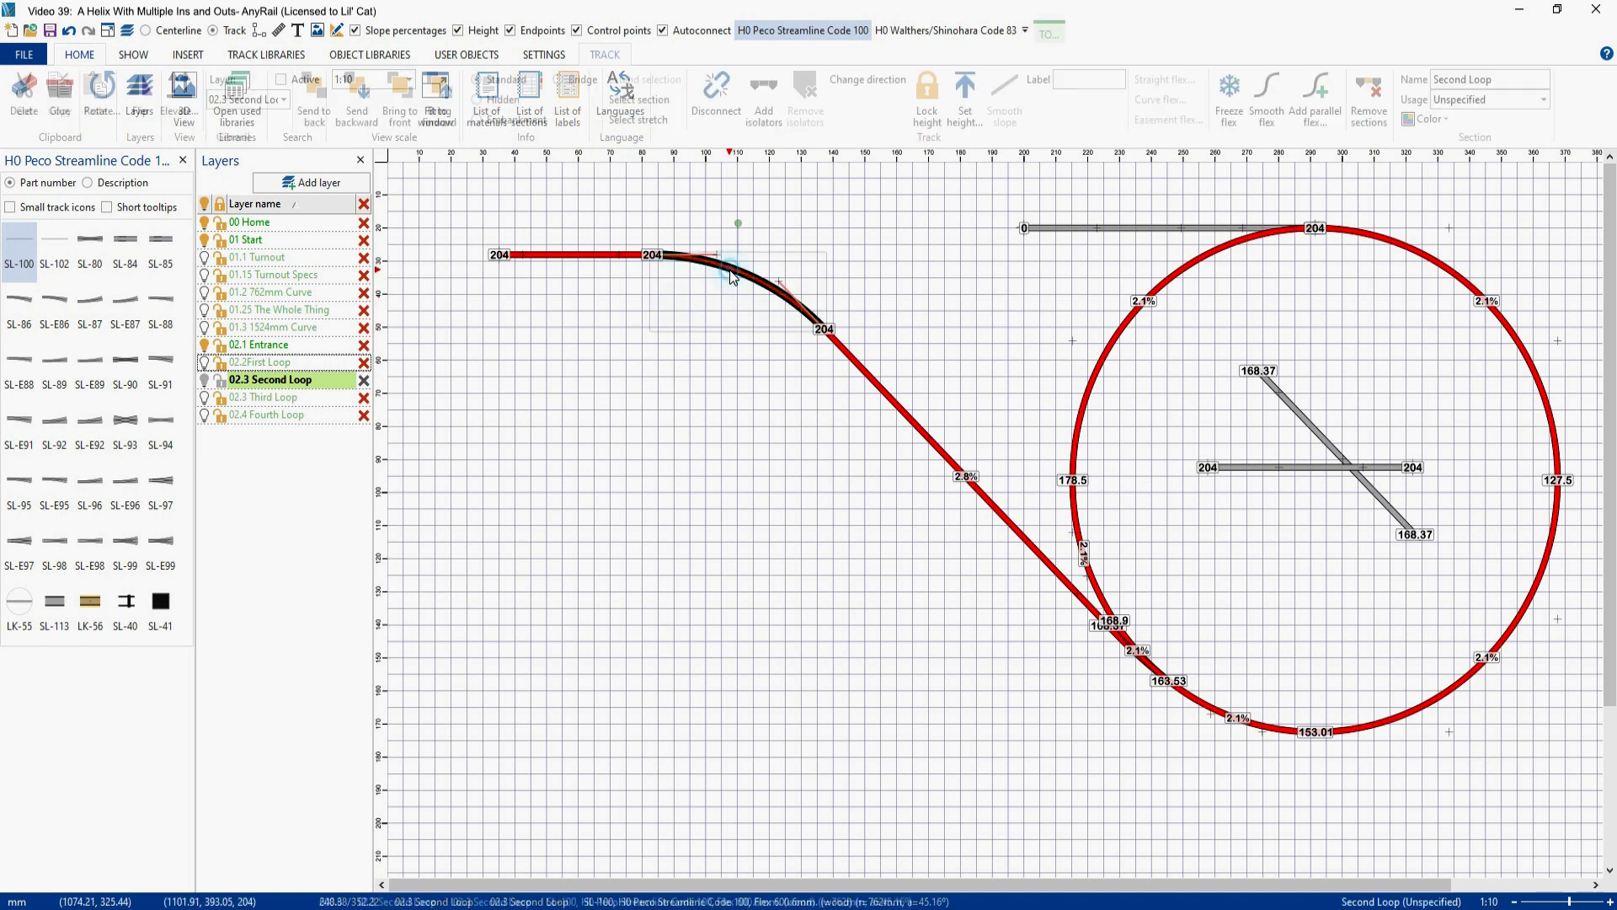
ctrl+click(907, 421)
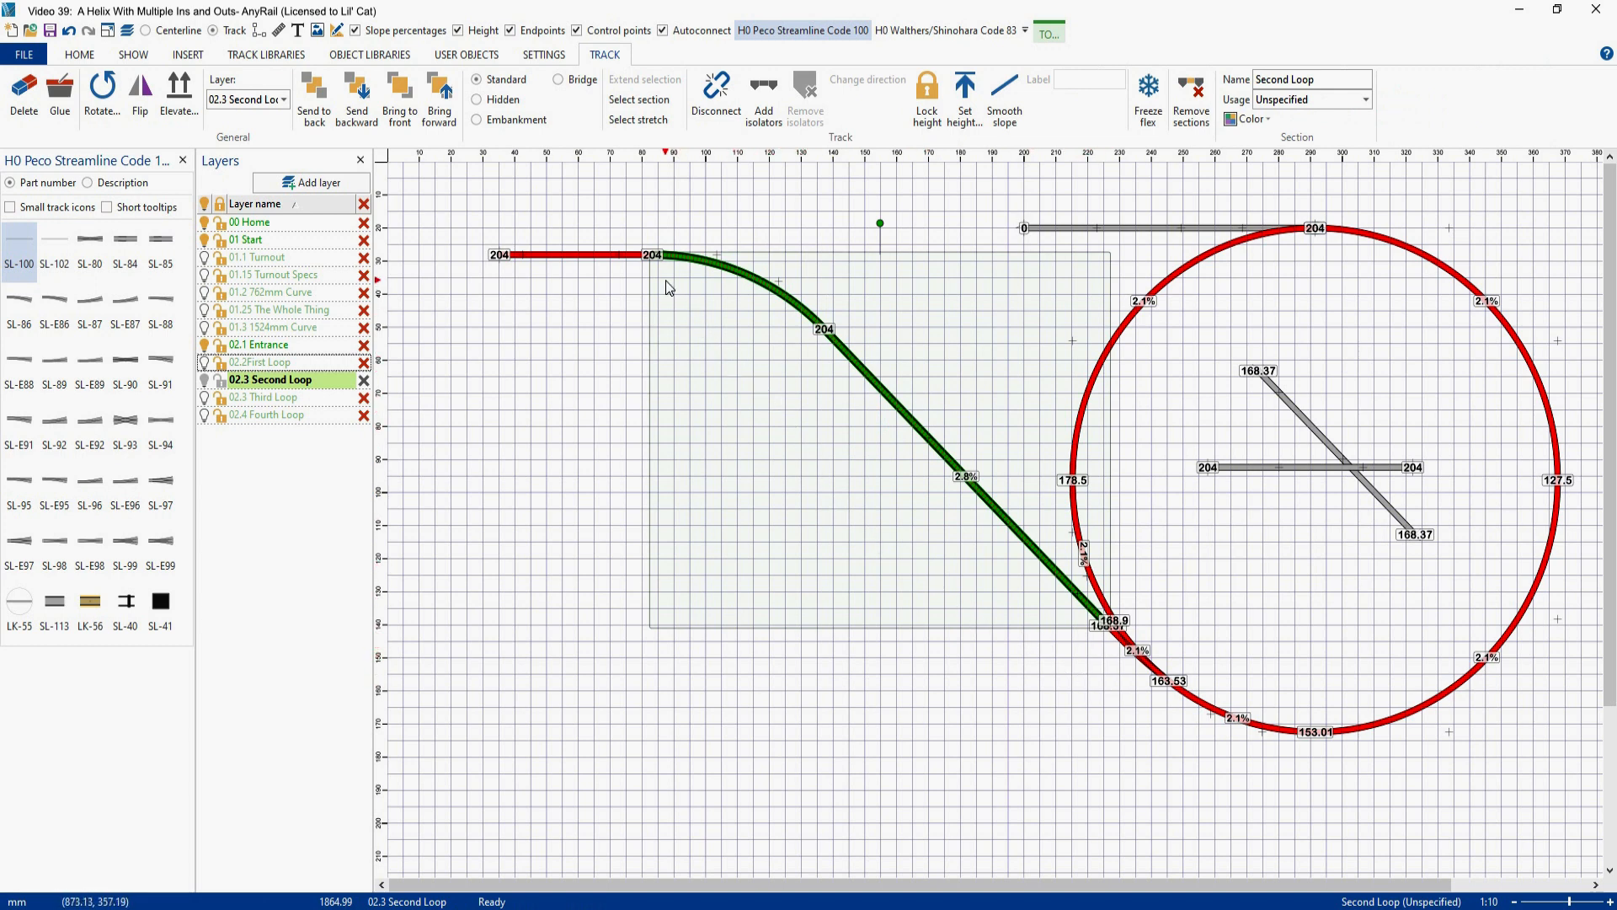
click(1007, 95)
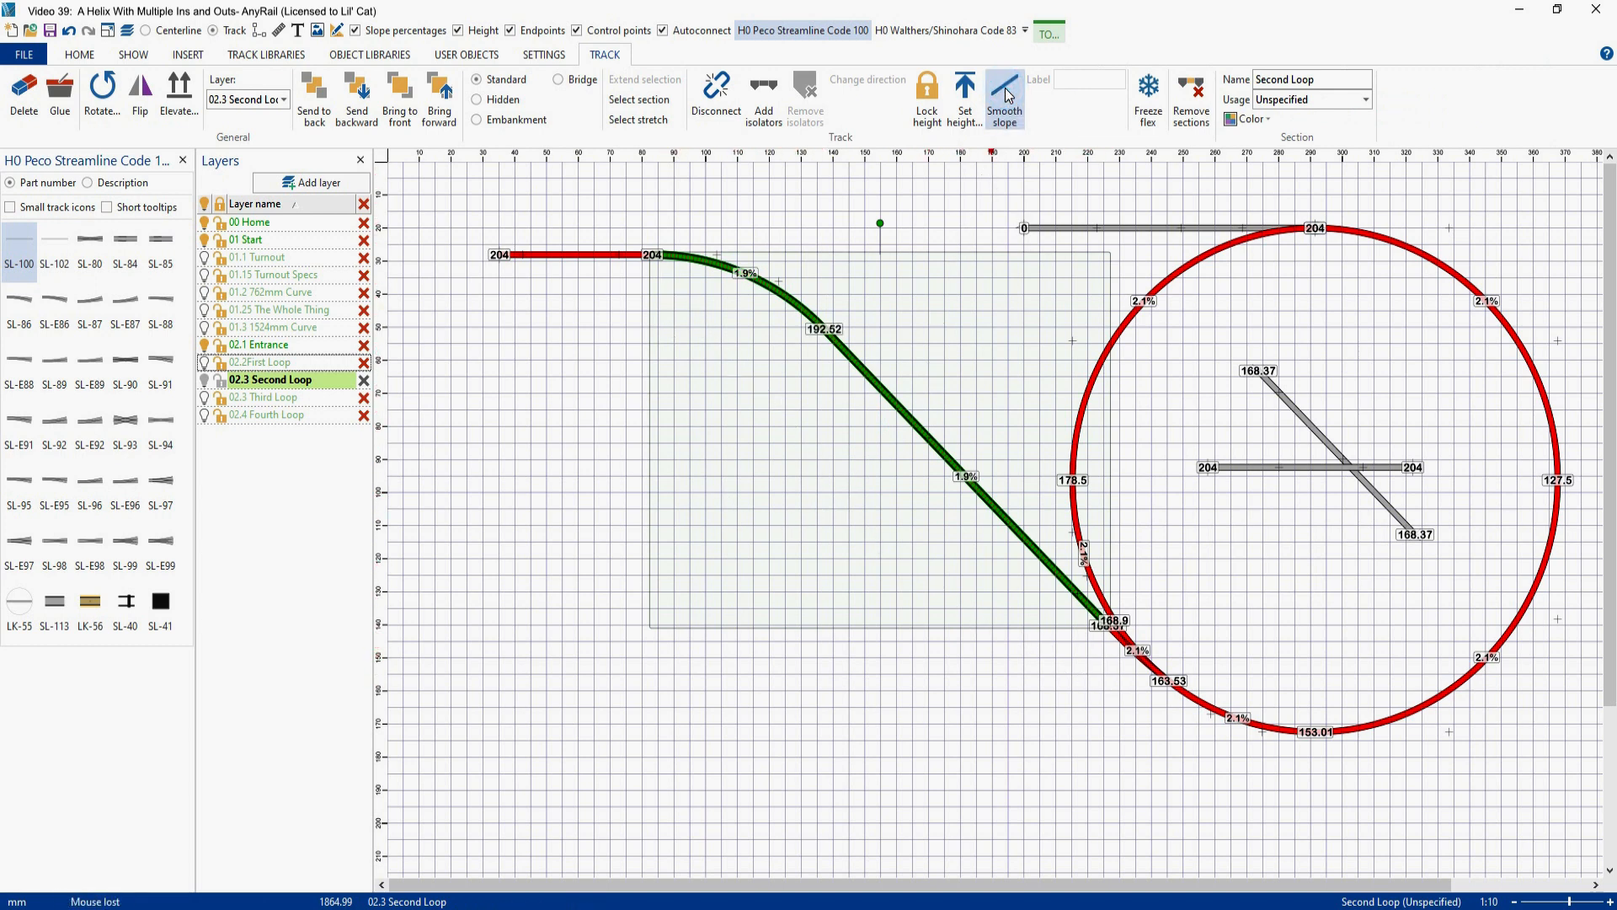
click(841, 520)
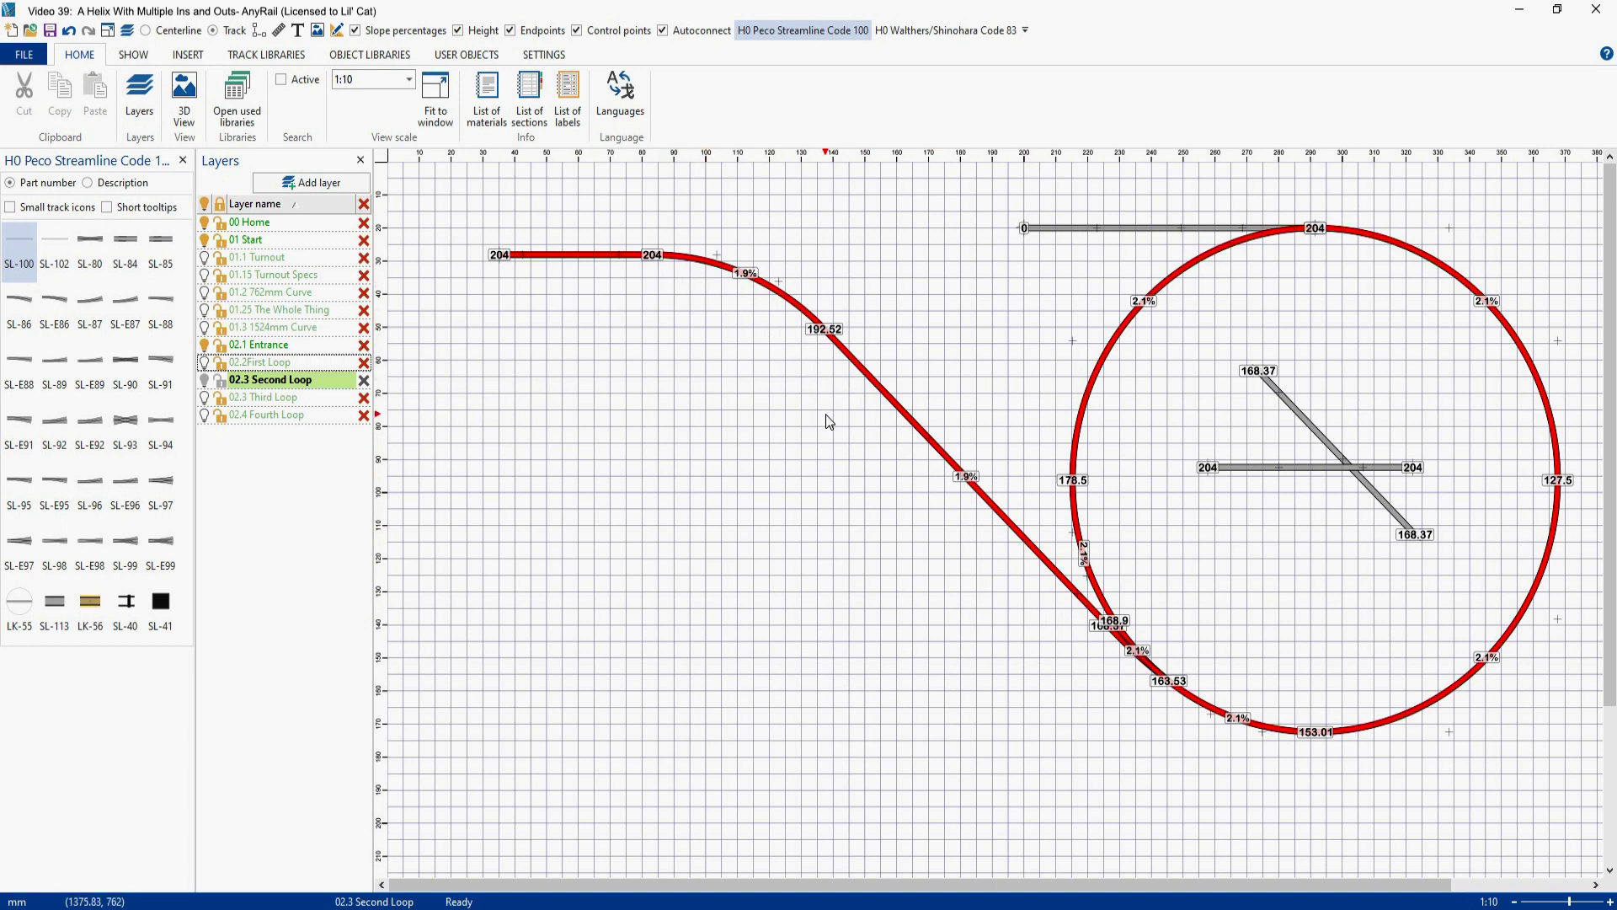
- Delete the two leftover flex pieces inside the loop
drag(1184, 322, 1474, 582)
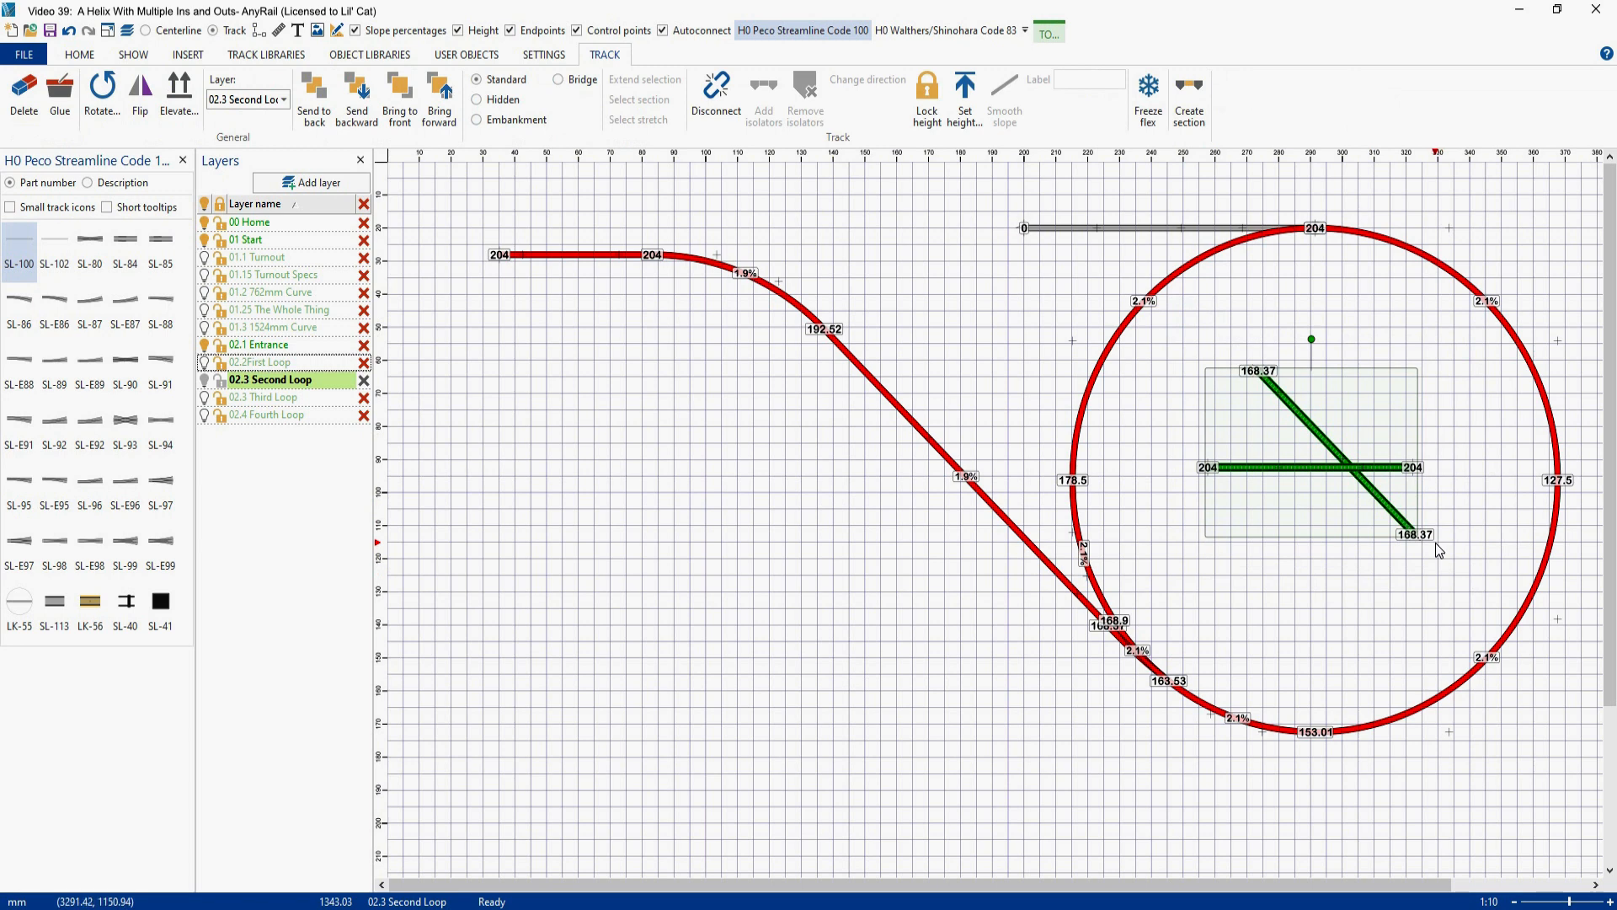
key(Delete)
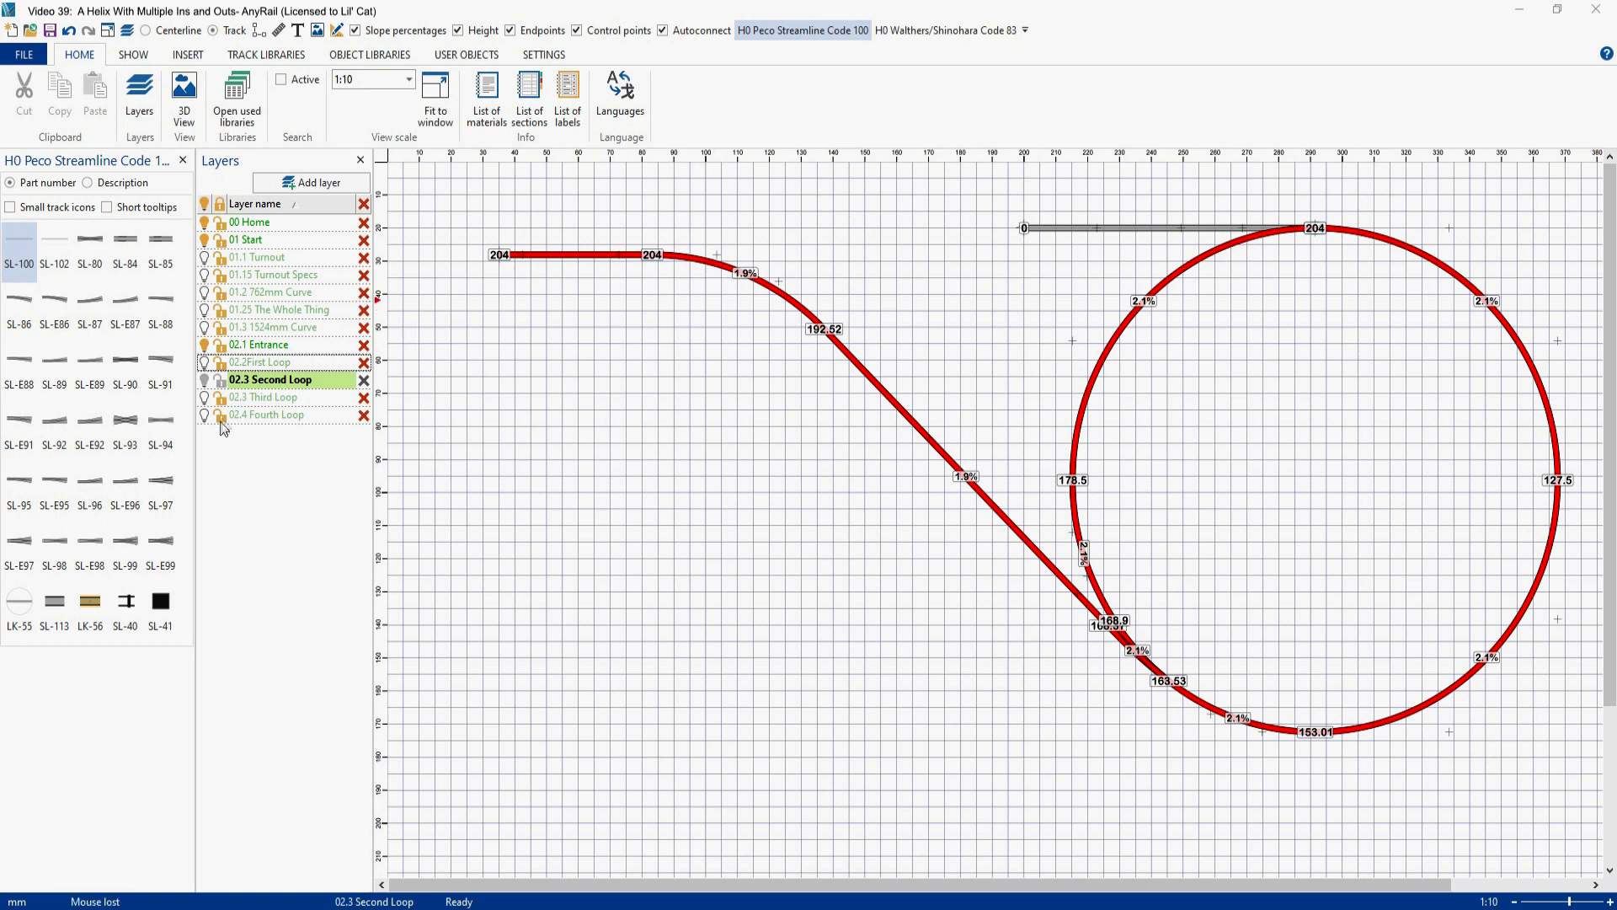
- Hide the 02.1 Entrance layer and paste a copy of the second loop with its exit onto the 02.3 Third Loop layer, offset below the original
click(266, 399)
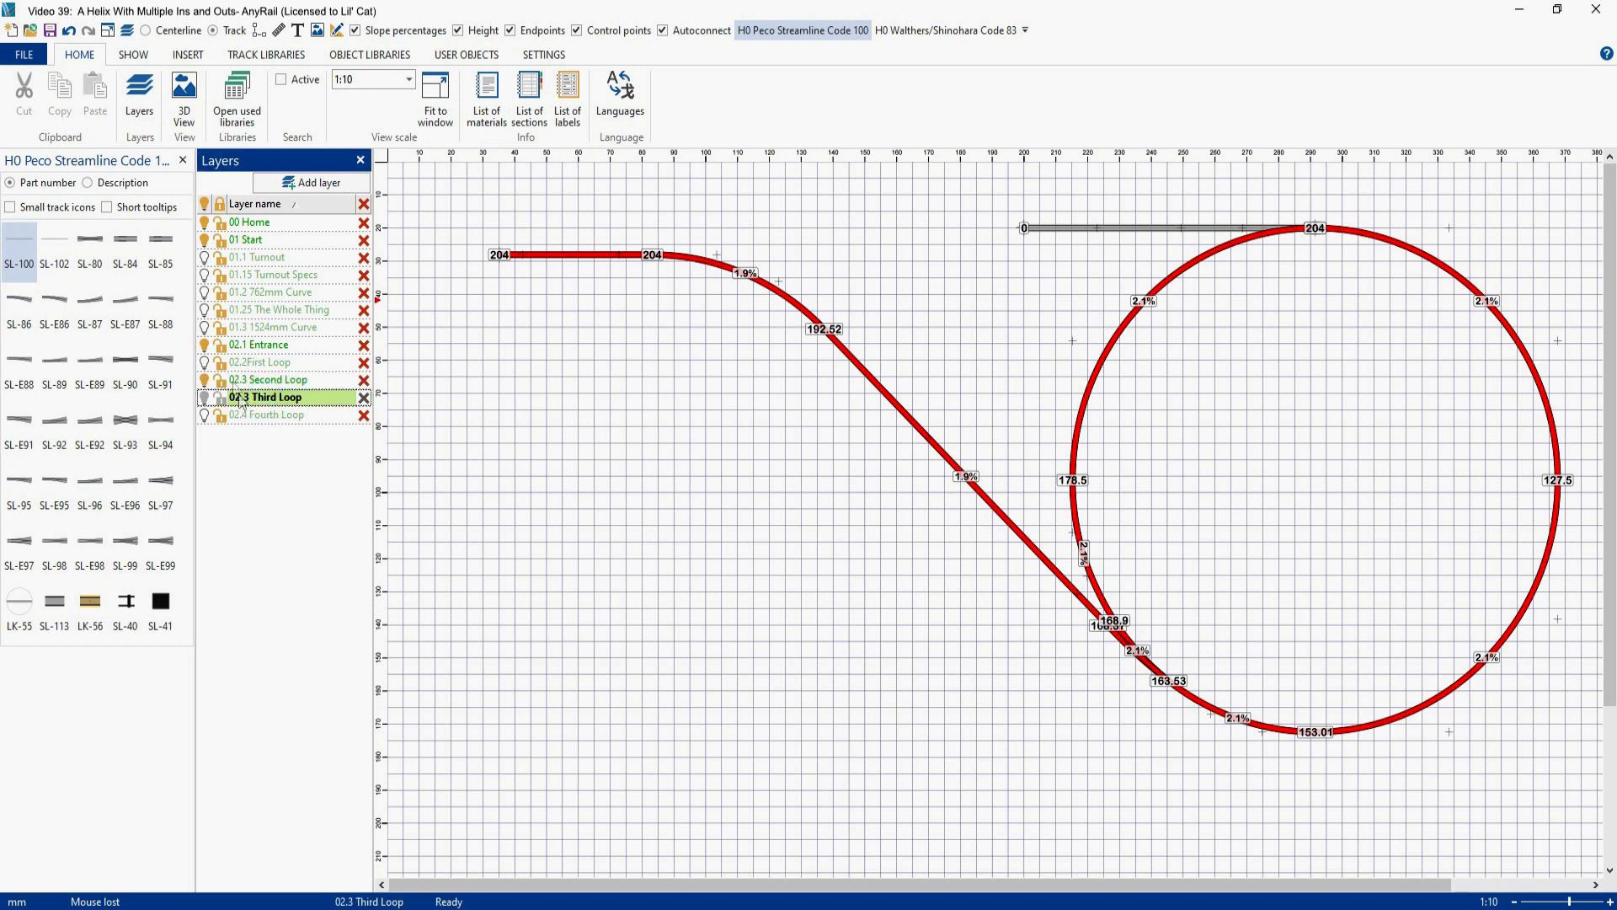
click(203, 344)
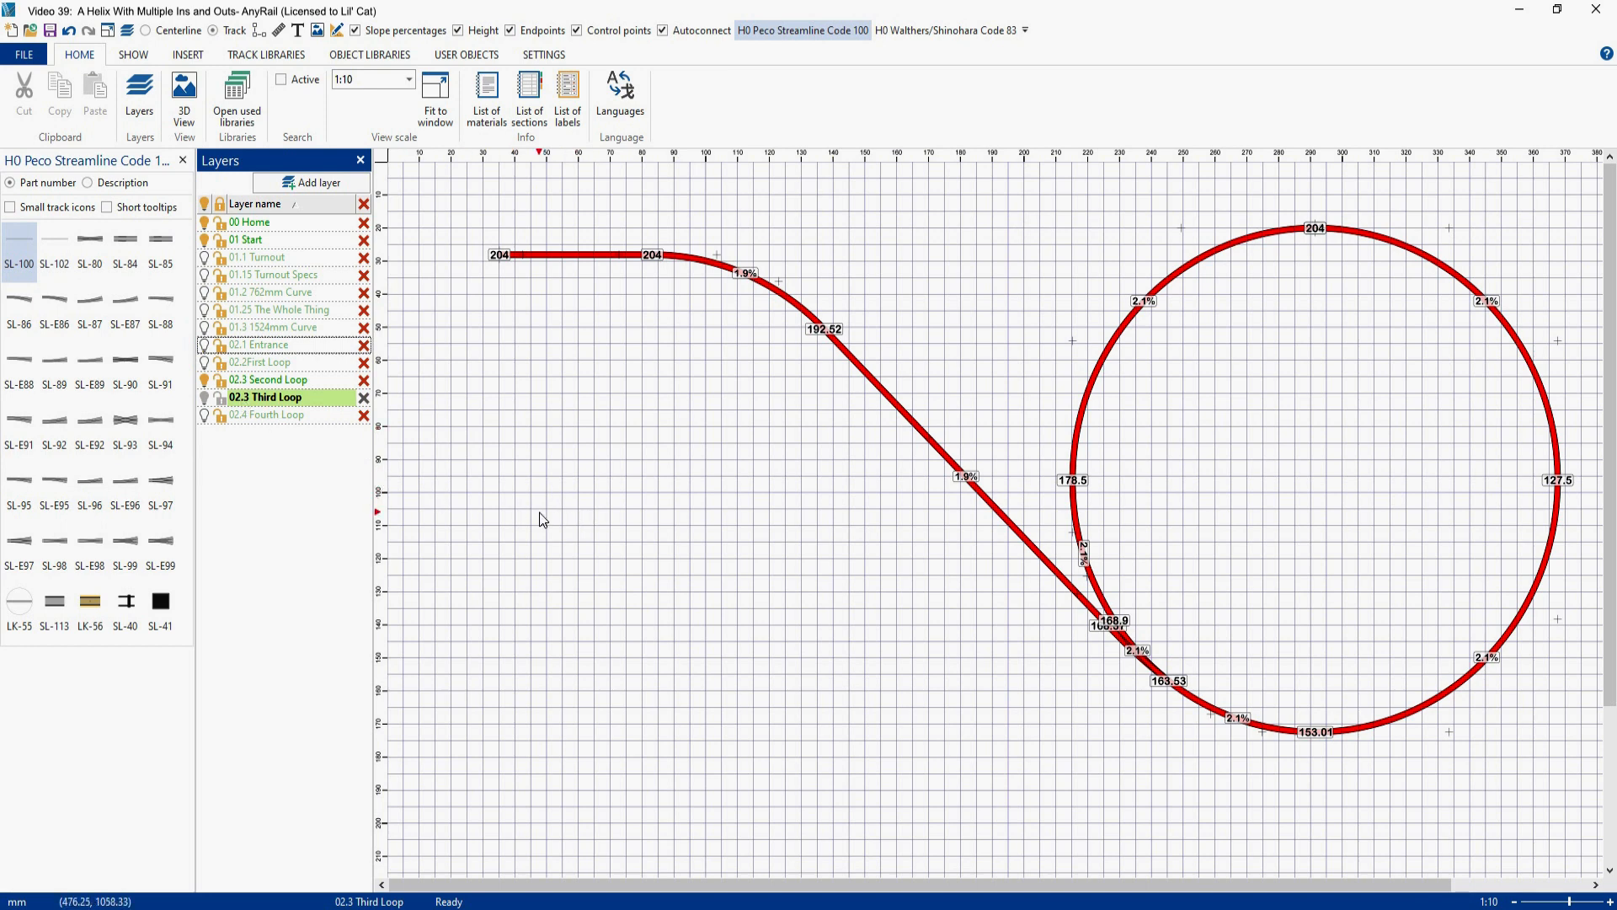
drag(462, 171, 1590, 857)
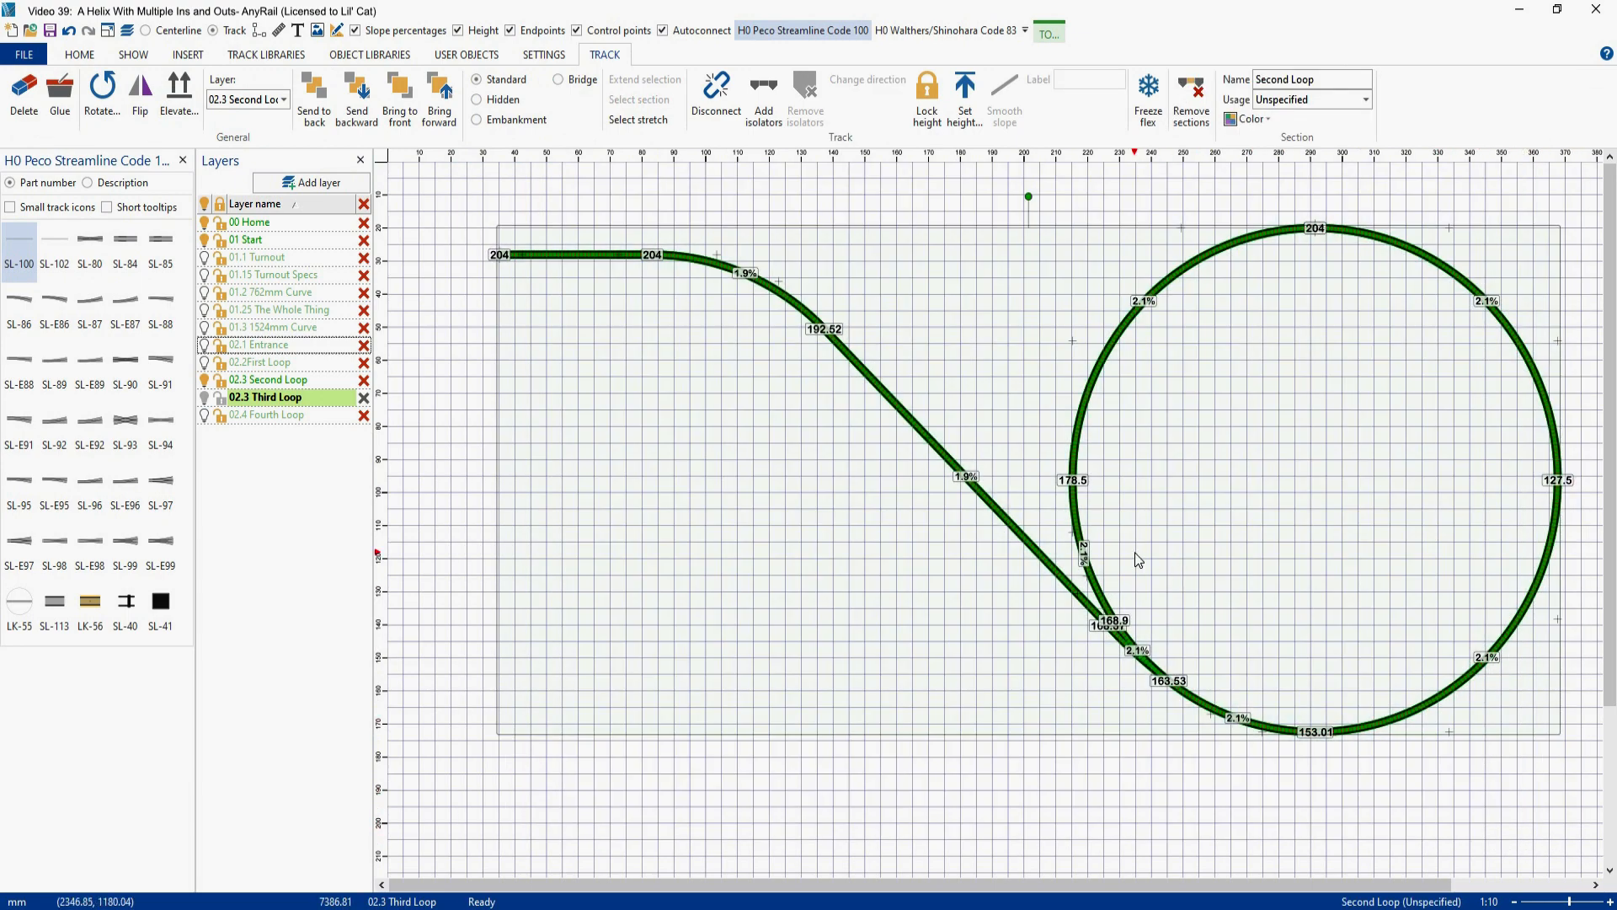
click(908, 590)
key(ctrl+v)
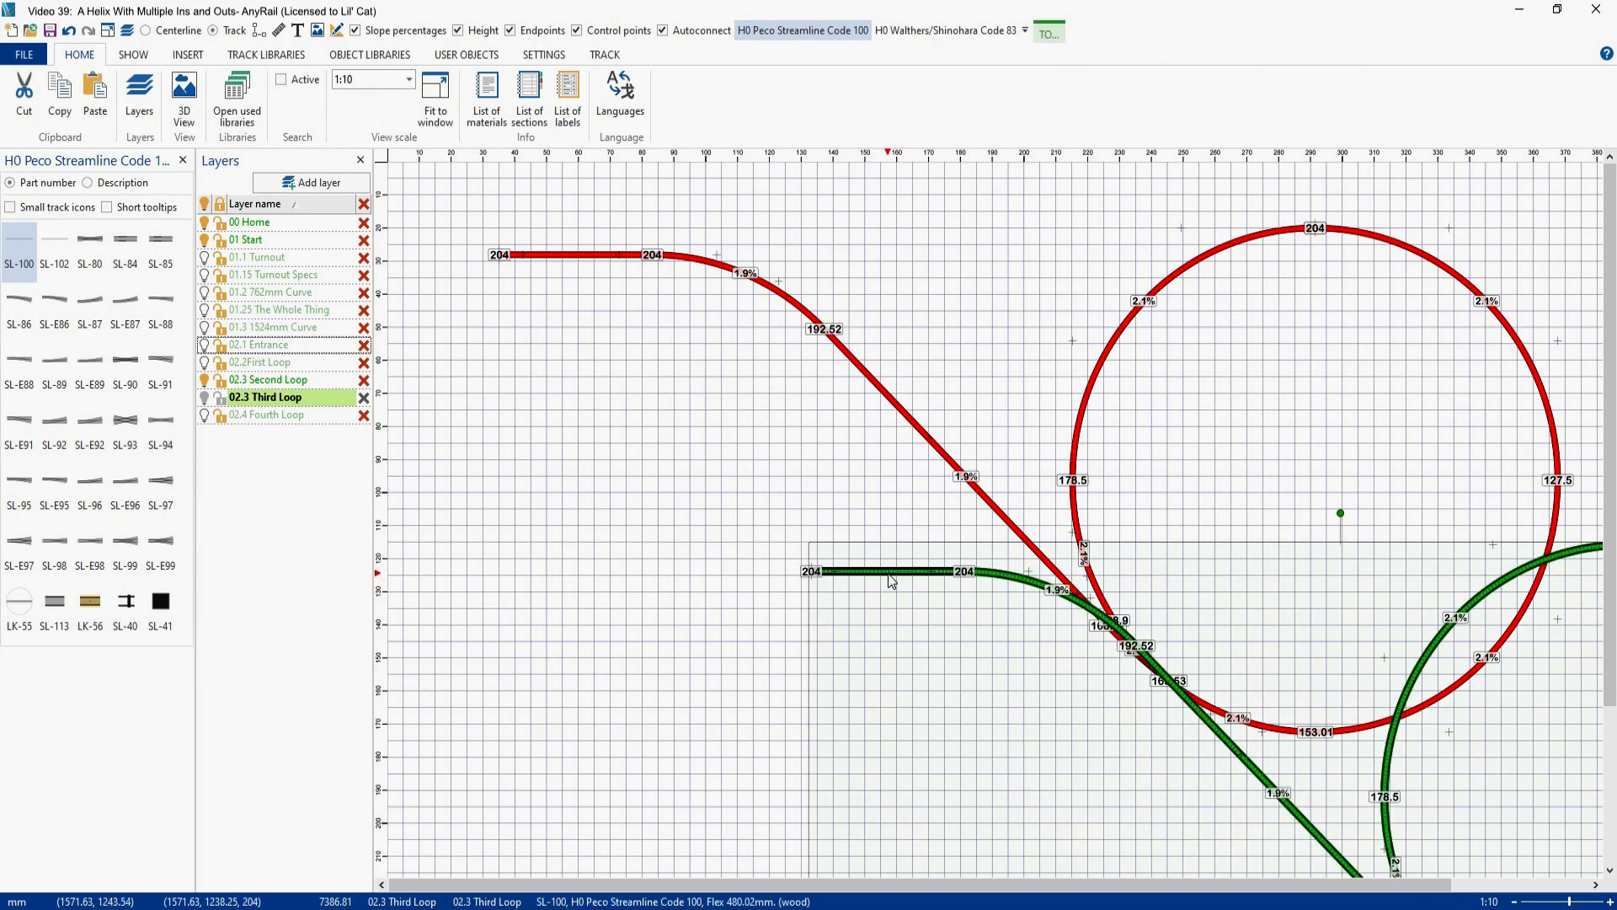
drag(892, 580, 462, 362)
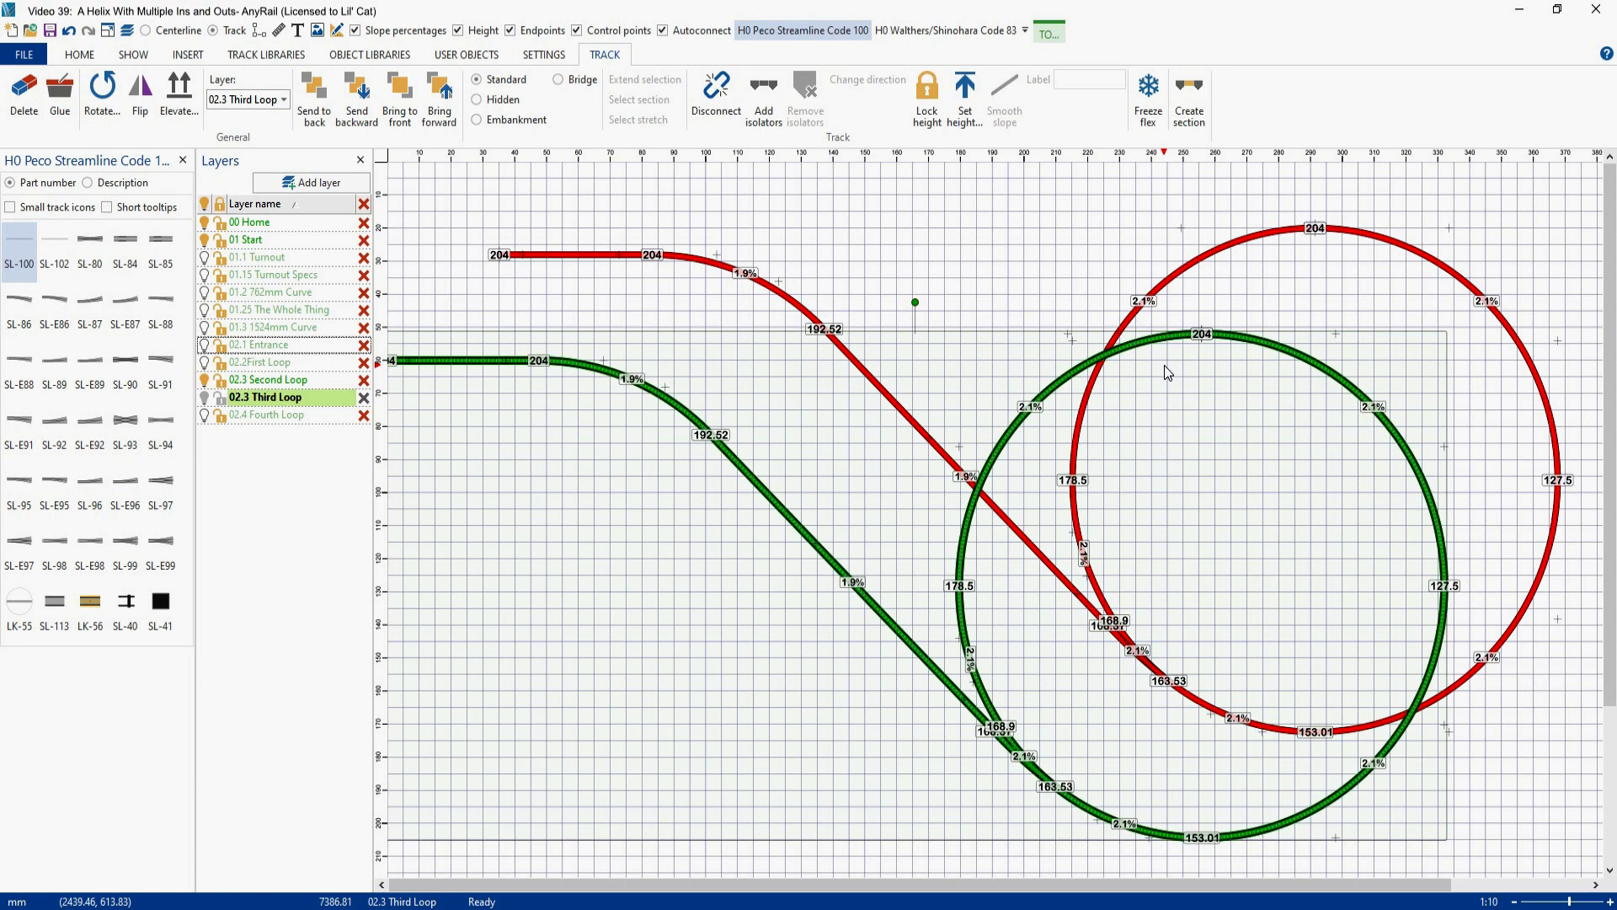
click(1257, 438)
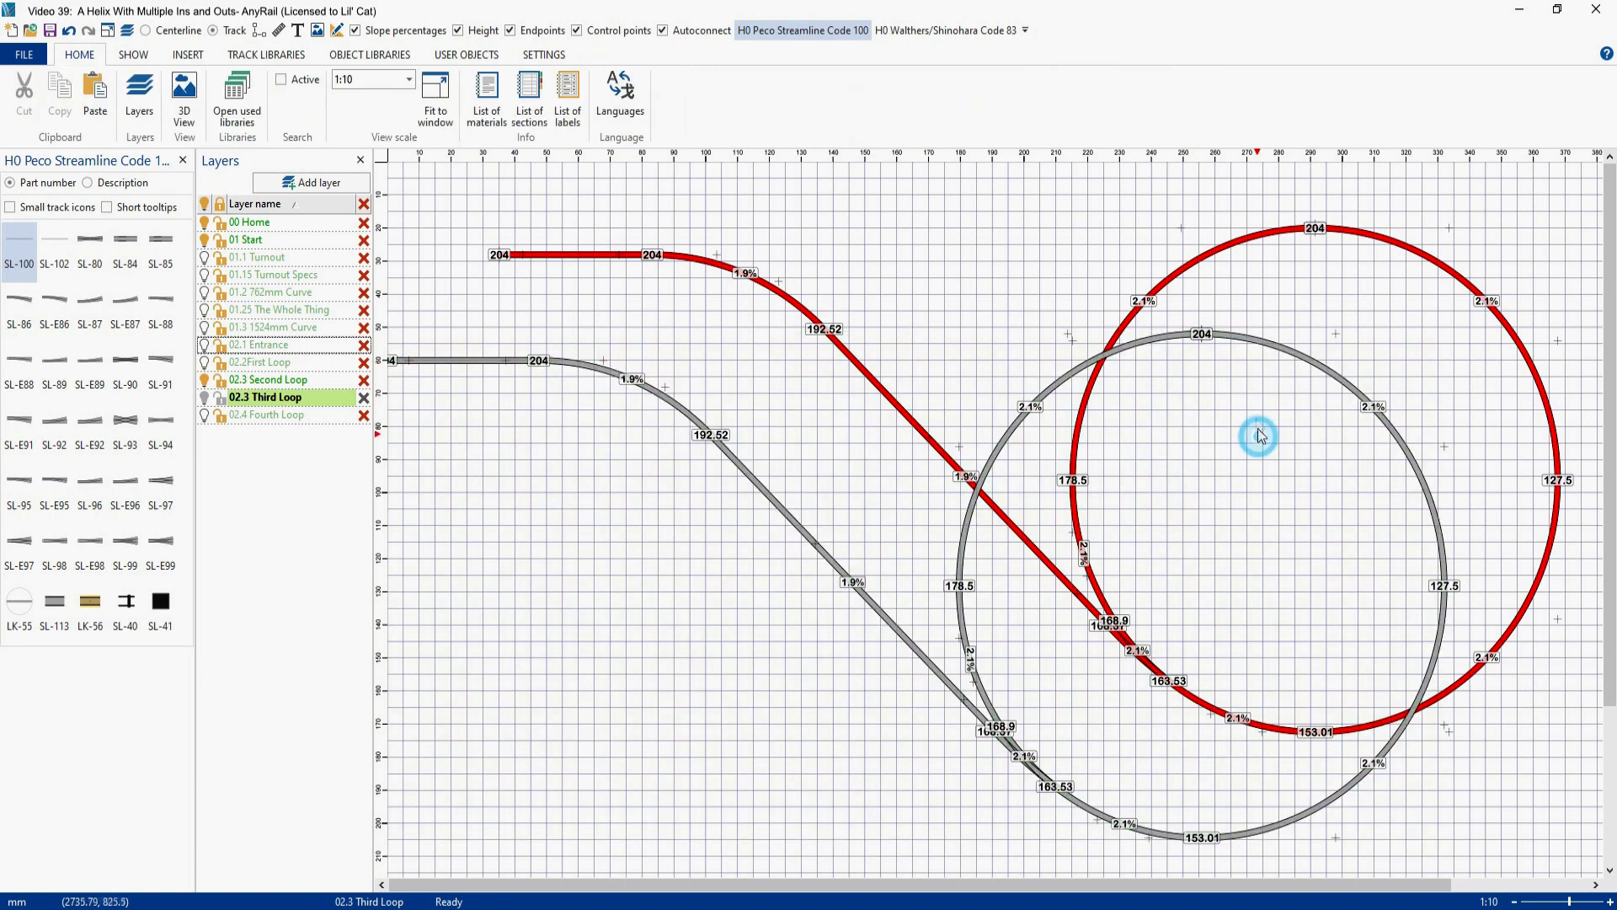
- Set the height of the copied loop's upper-right quarter curve to 204
click(1274, 353)
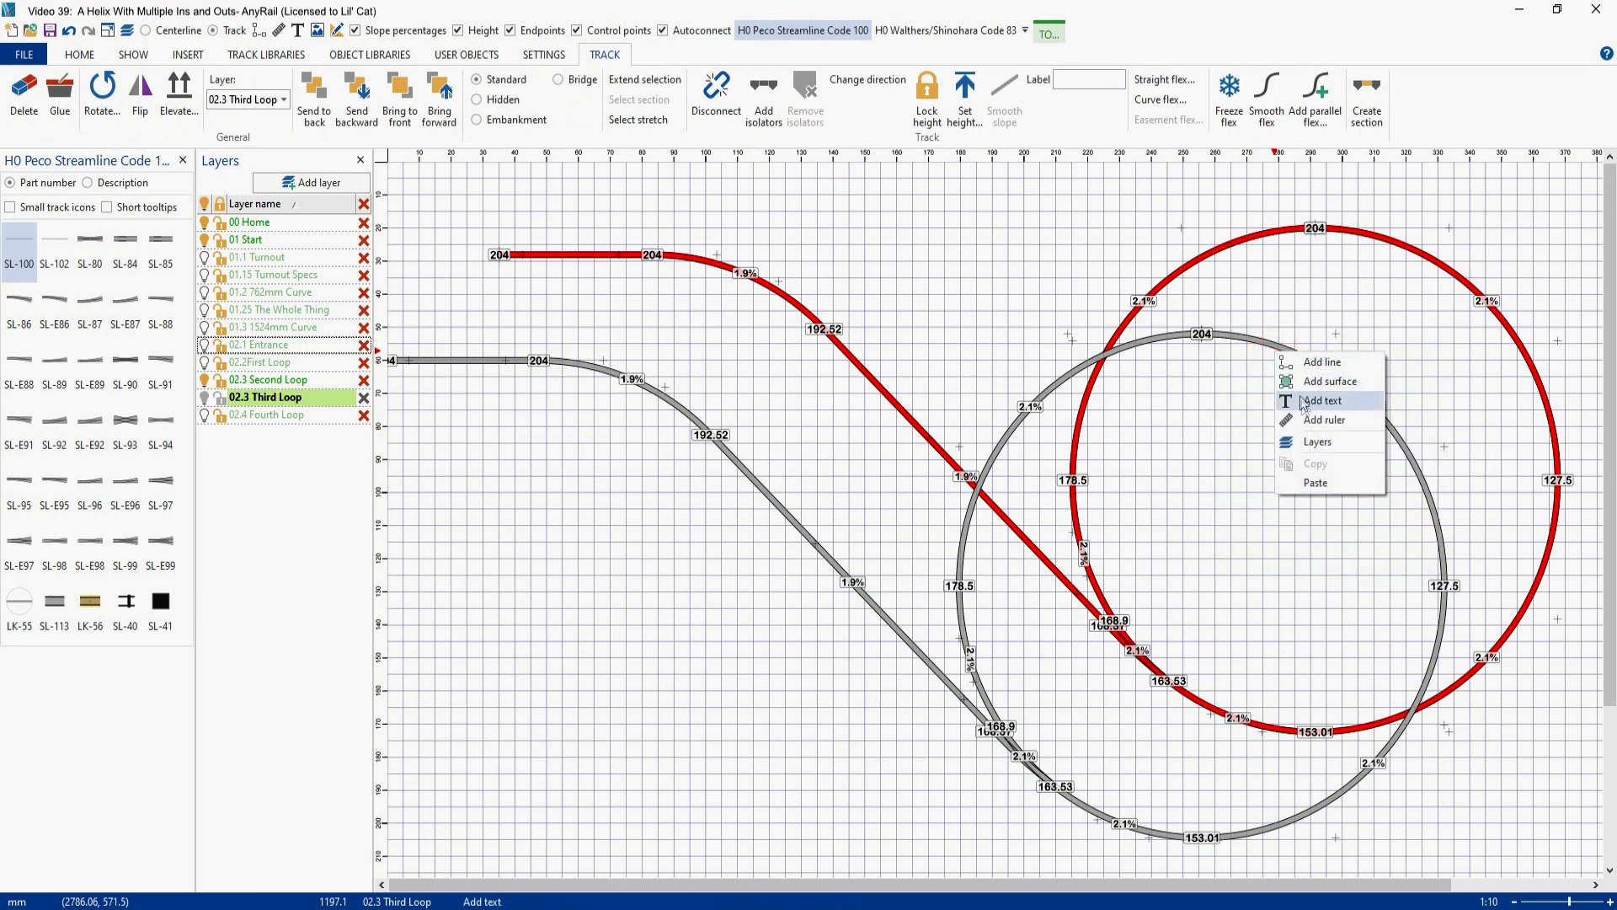
click(1258, 346)
right_click(1258, 345)
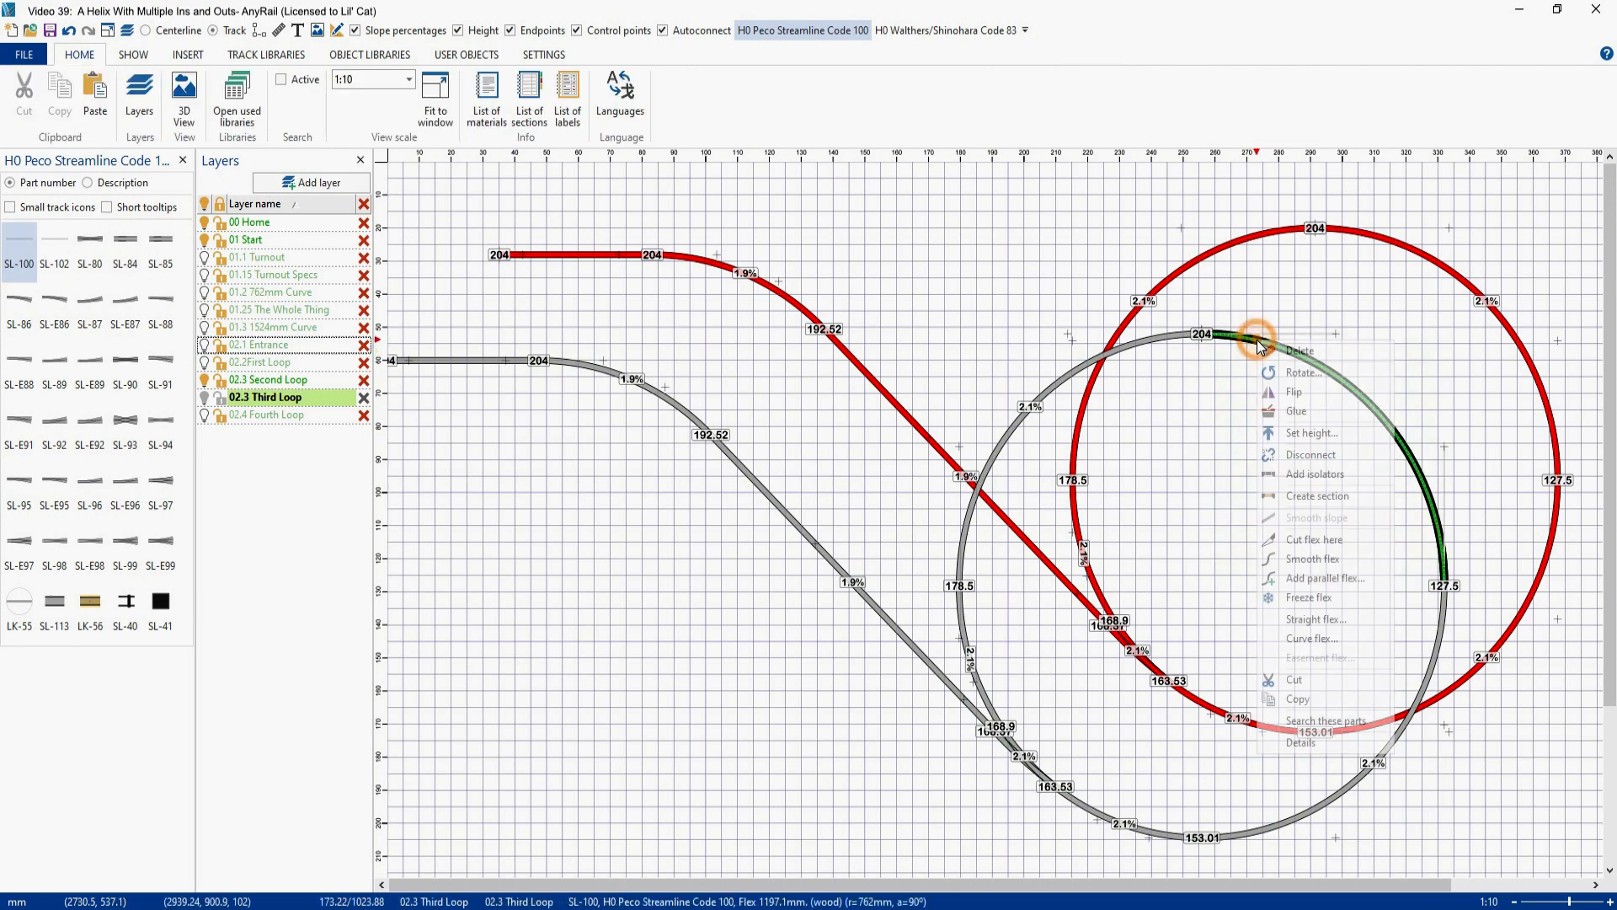
click(1289, 436)
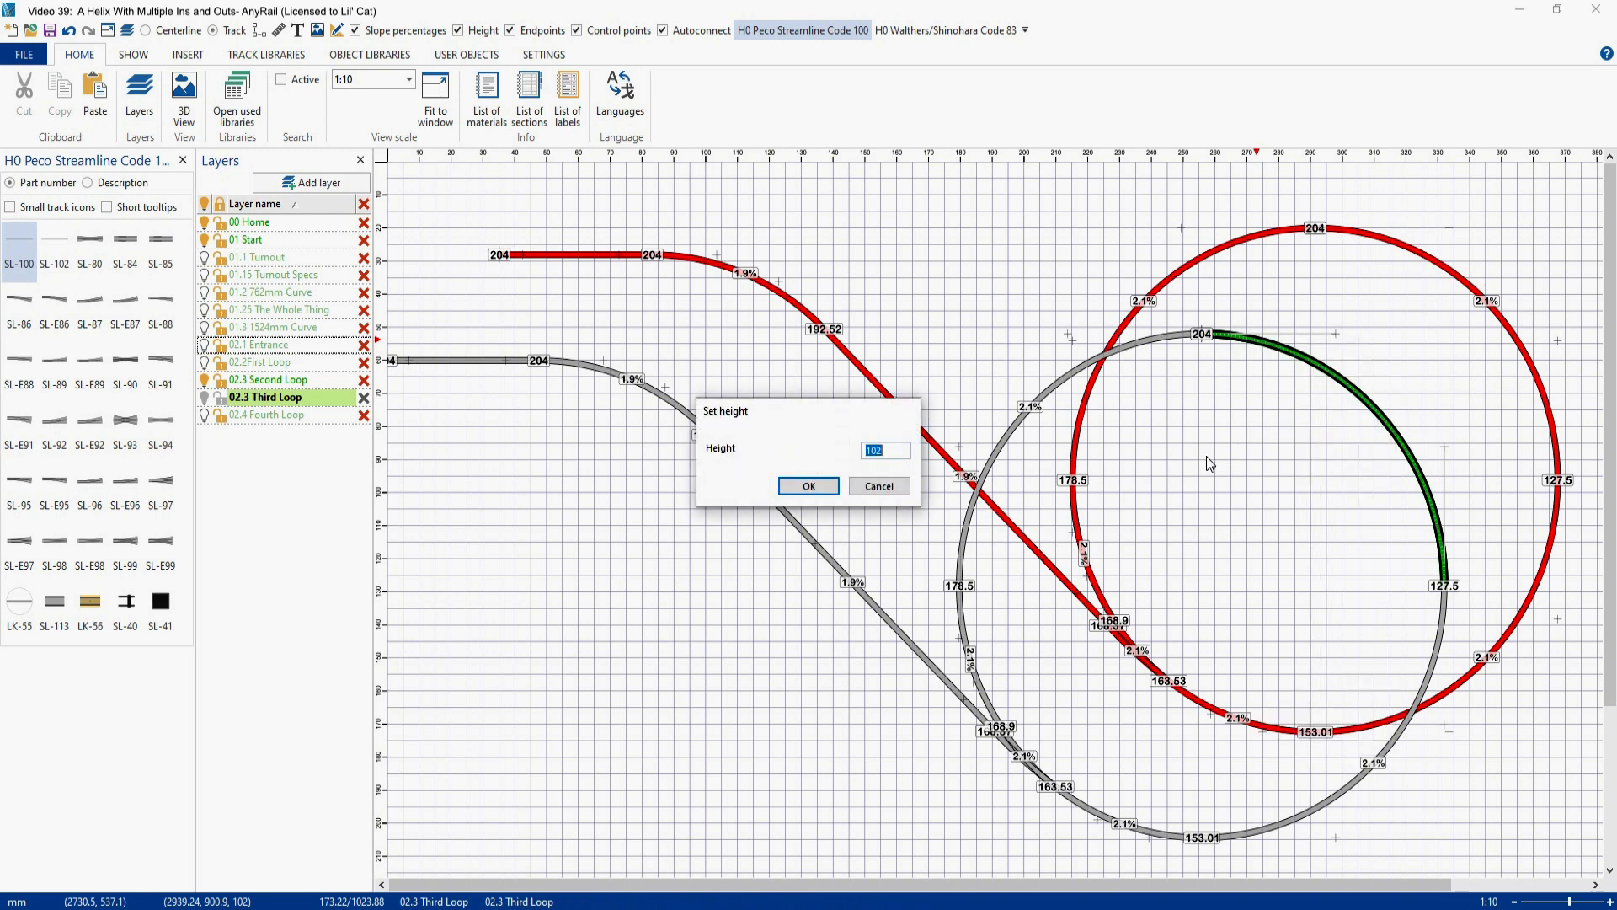
text(204)
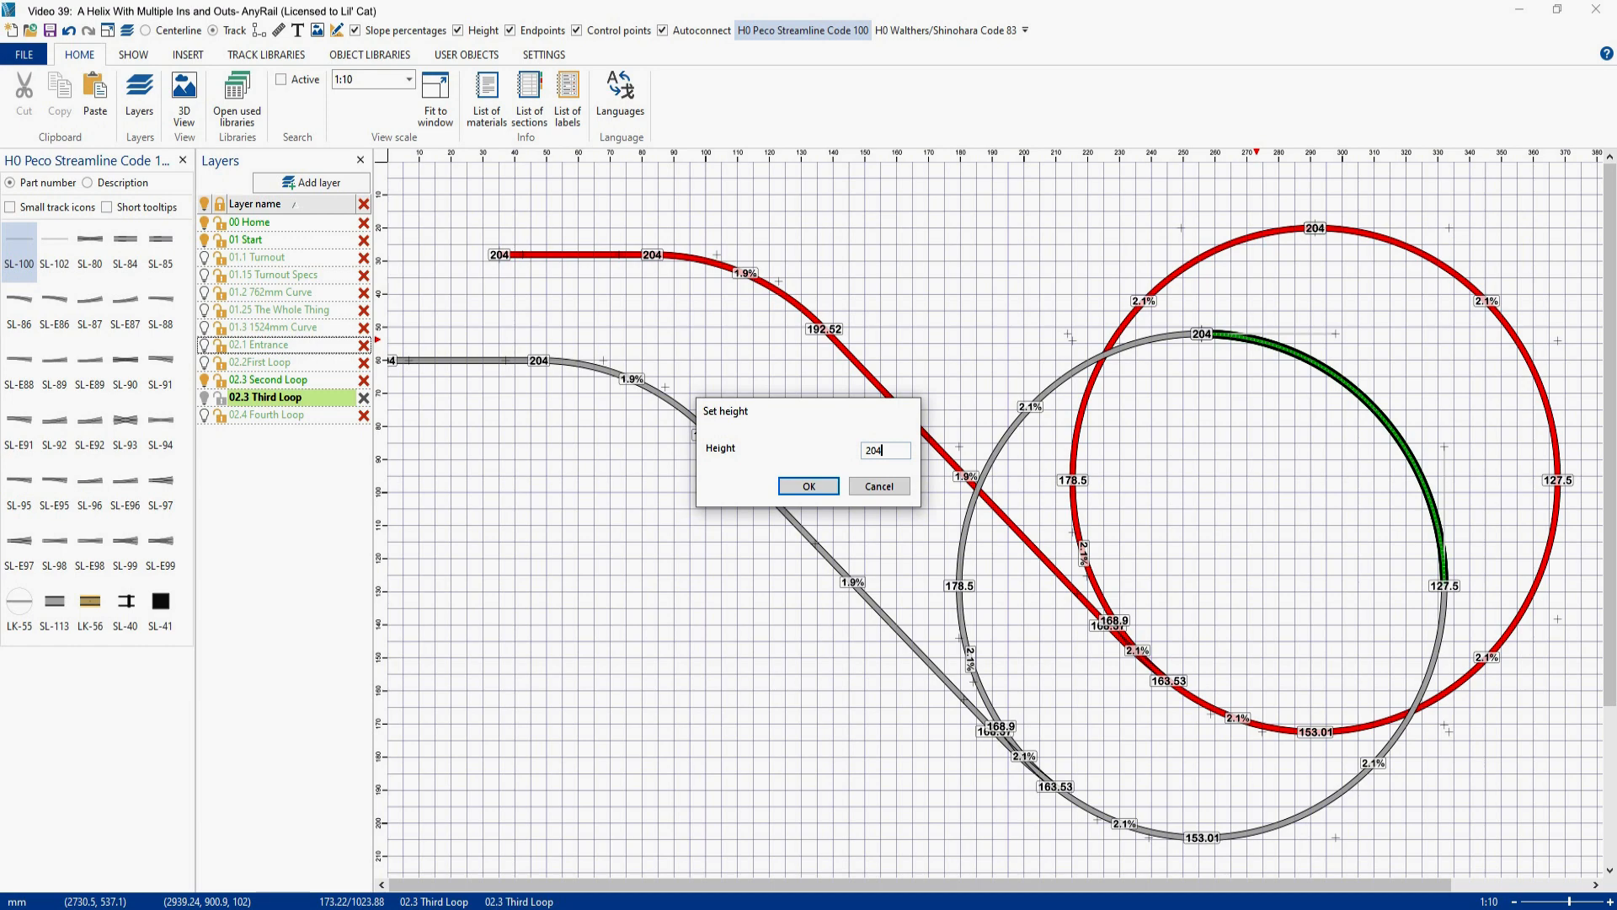
click(820, 484)
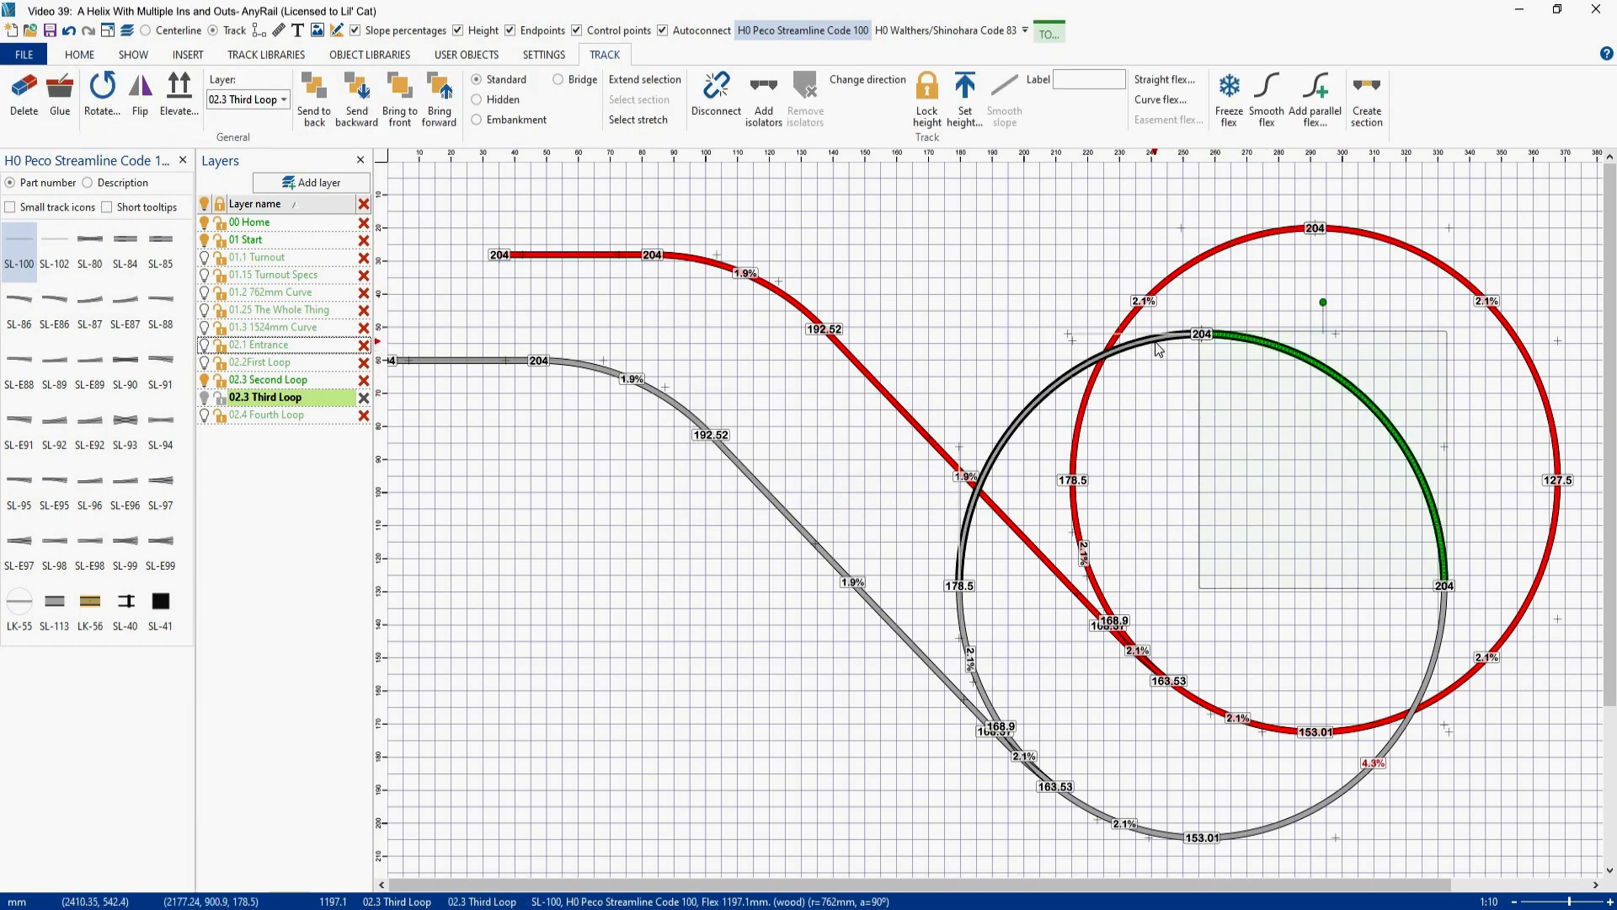
- Set the height of the copied loop's upper-left quarter curve to 306
click(1156, 347)
right_click(1157, 347)
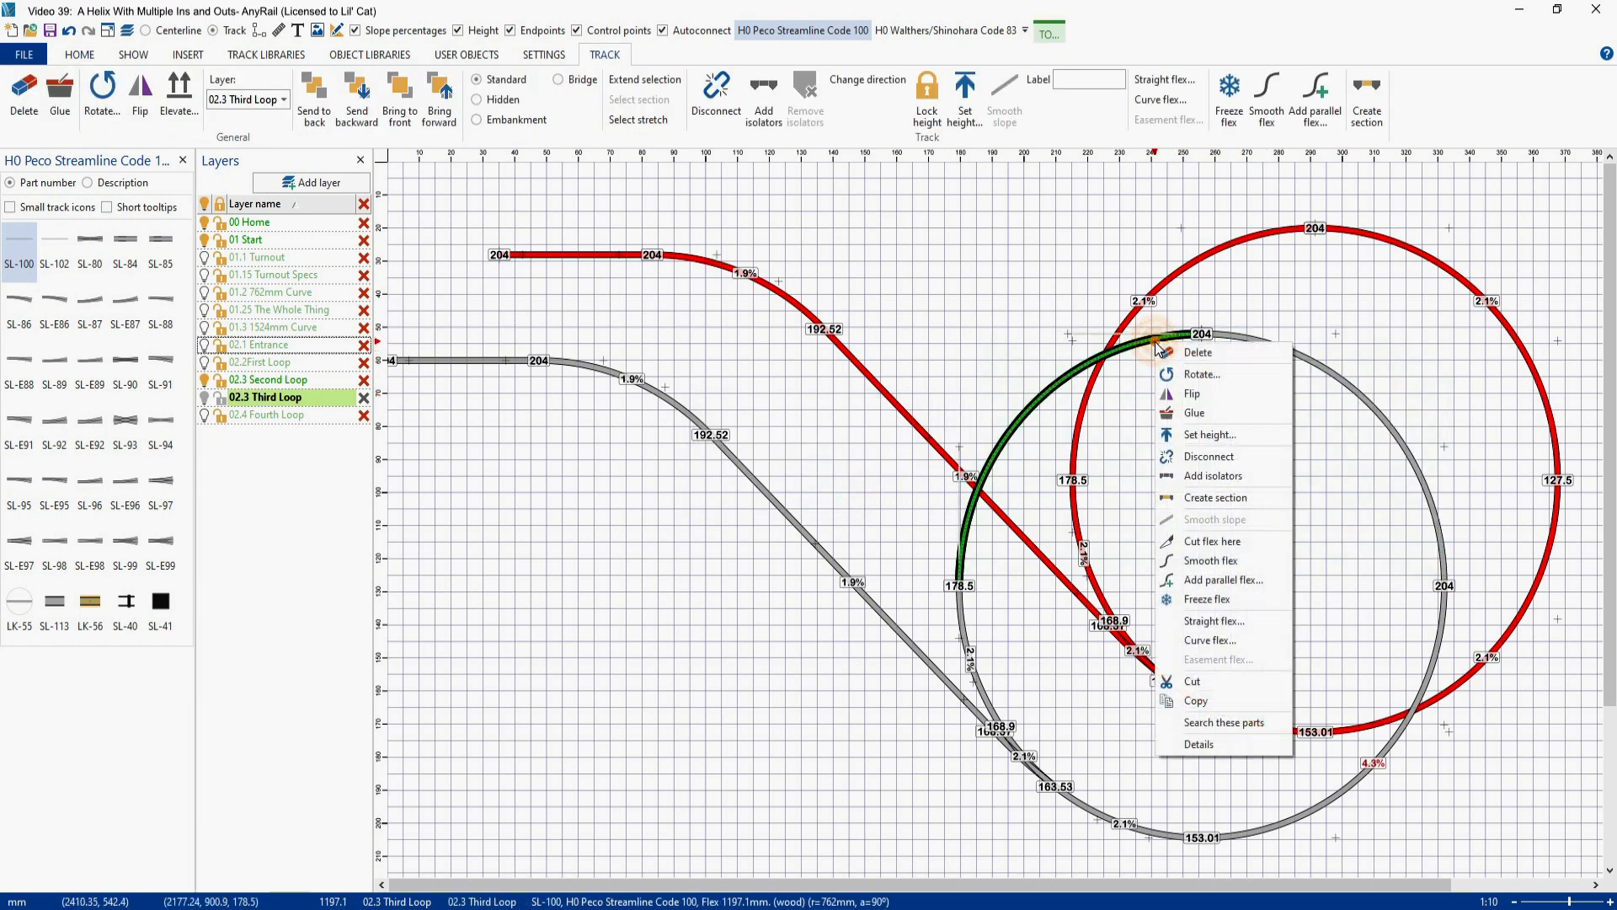
click(1190, 435)
text(306)
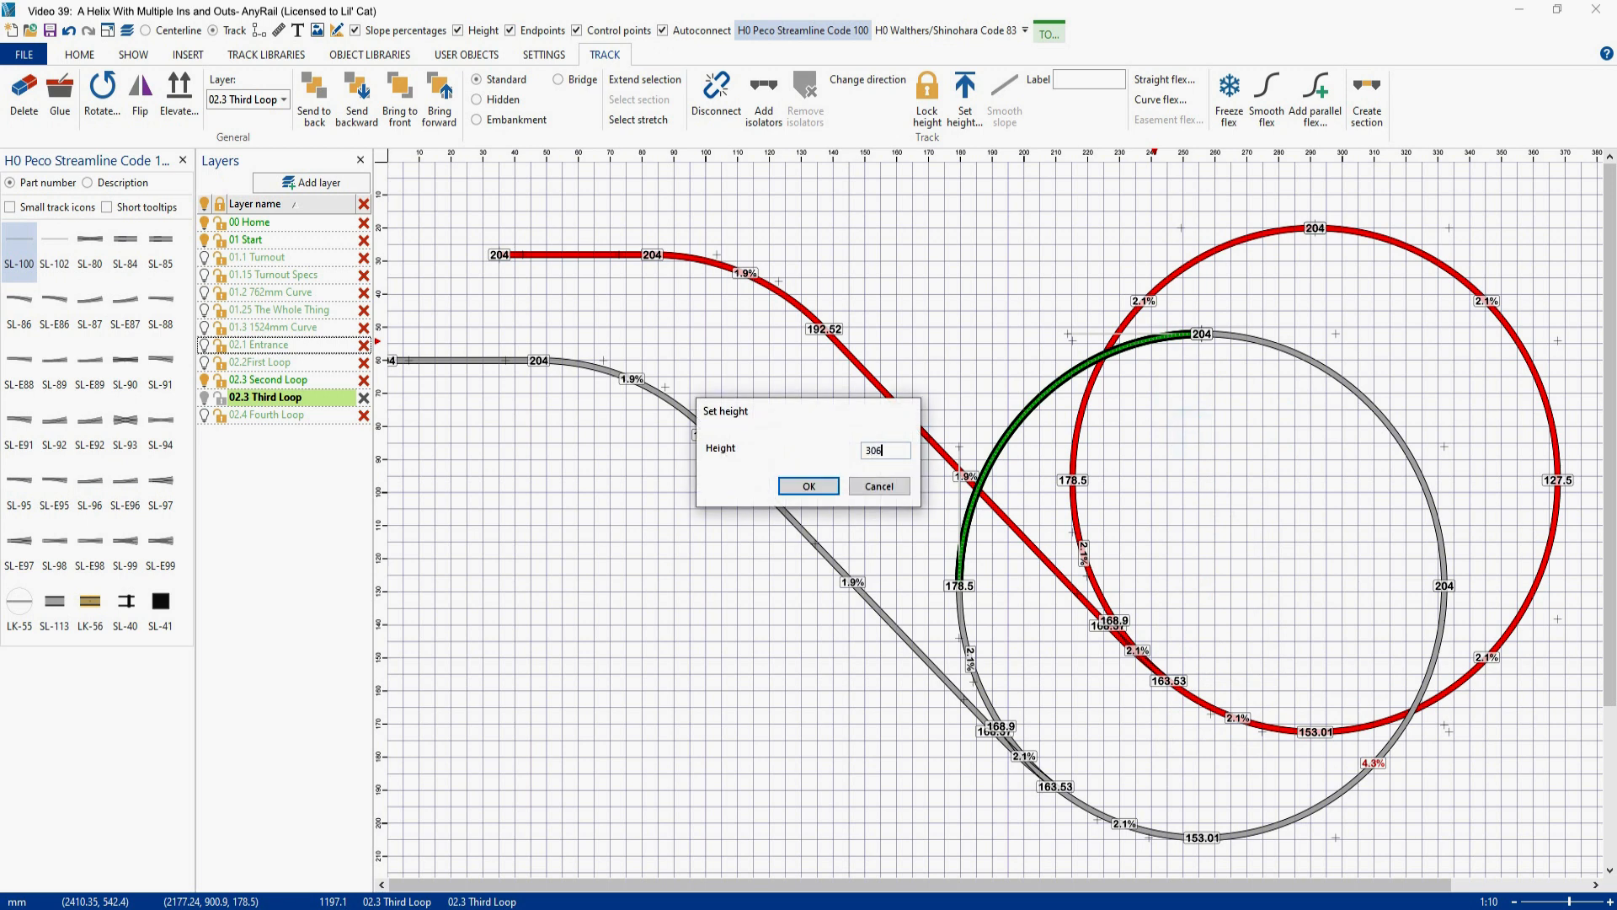
click(822, 489)
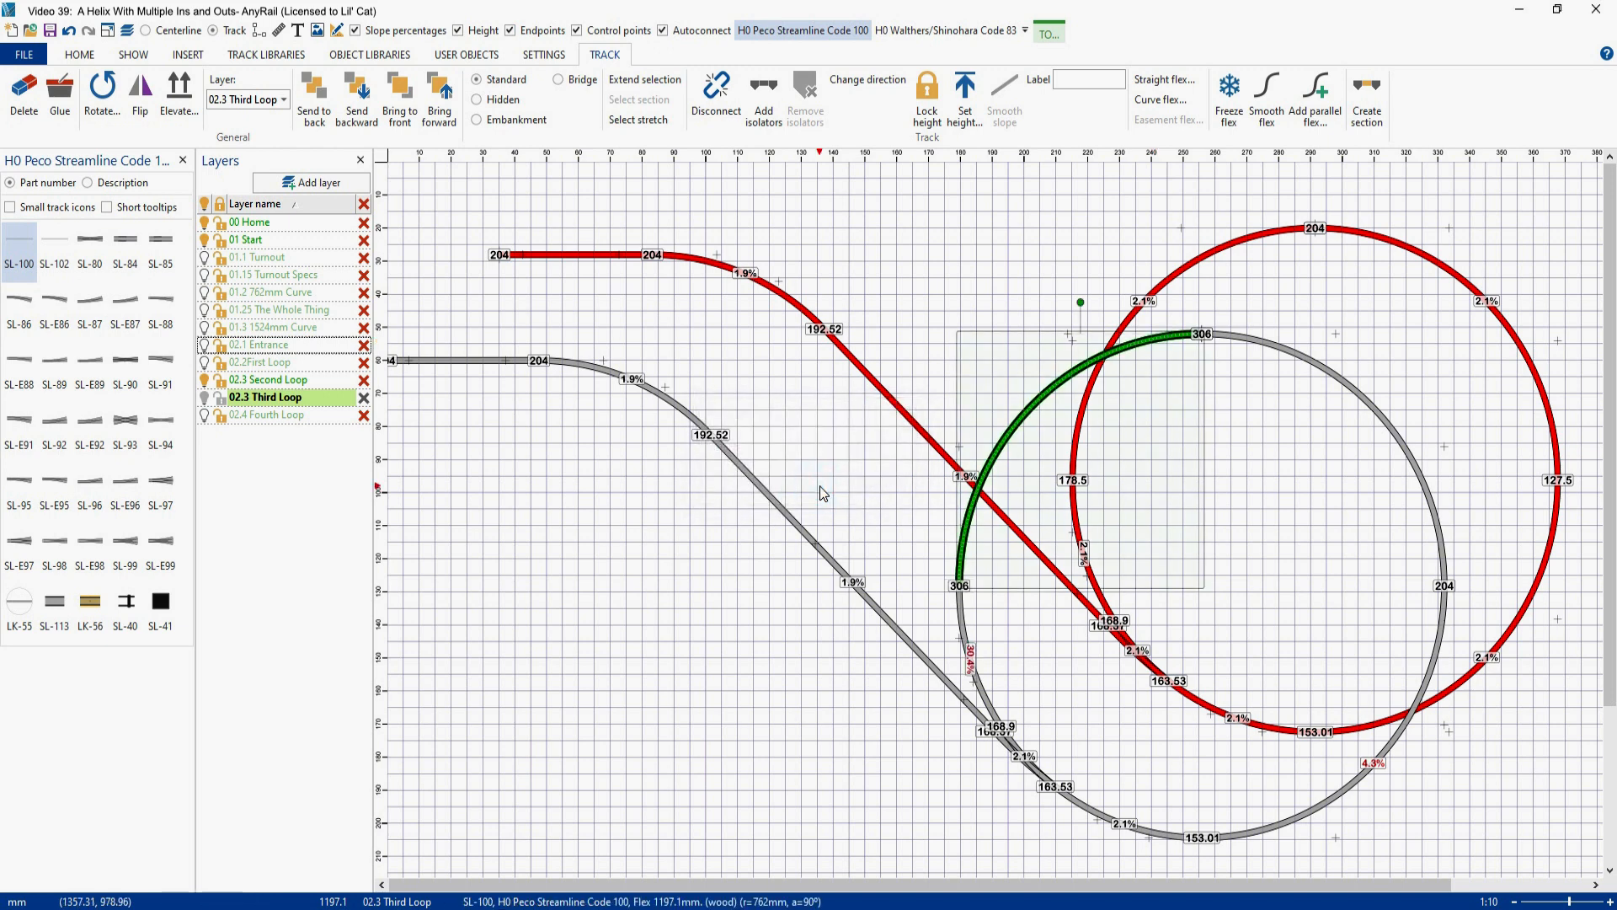
- Smooth the slope around the whole copied loop and turn it into an orange section named Third Loop
ctrl+click(1300, 364)
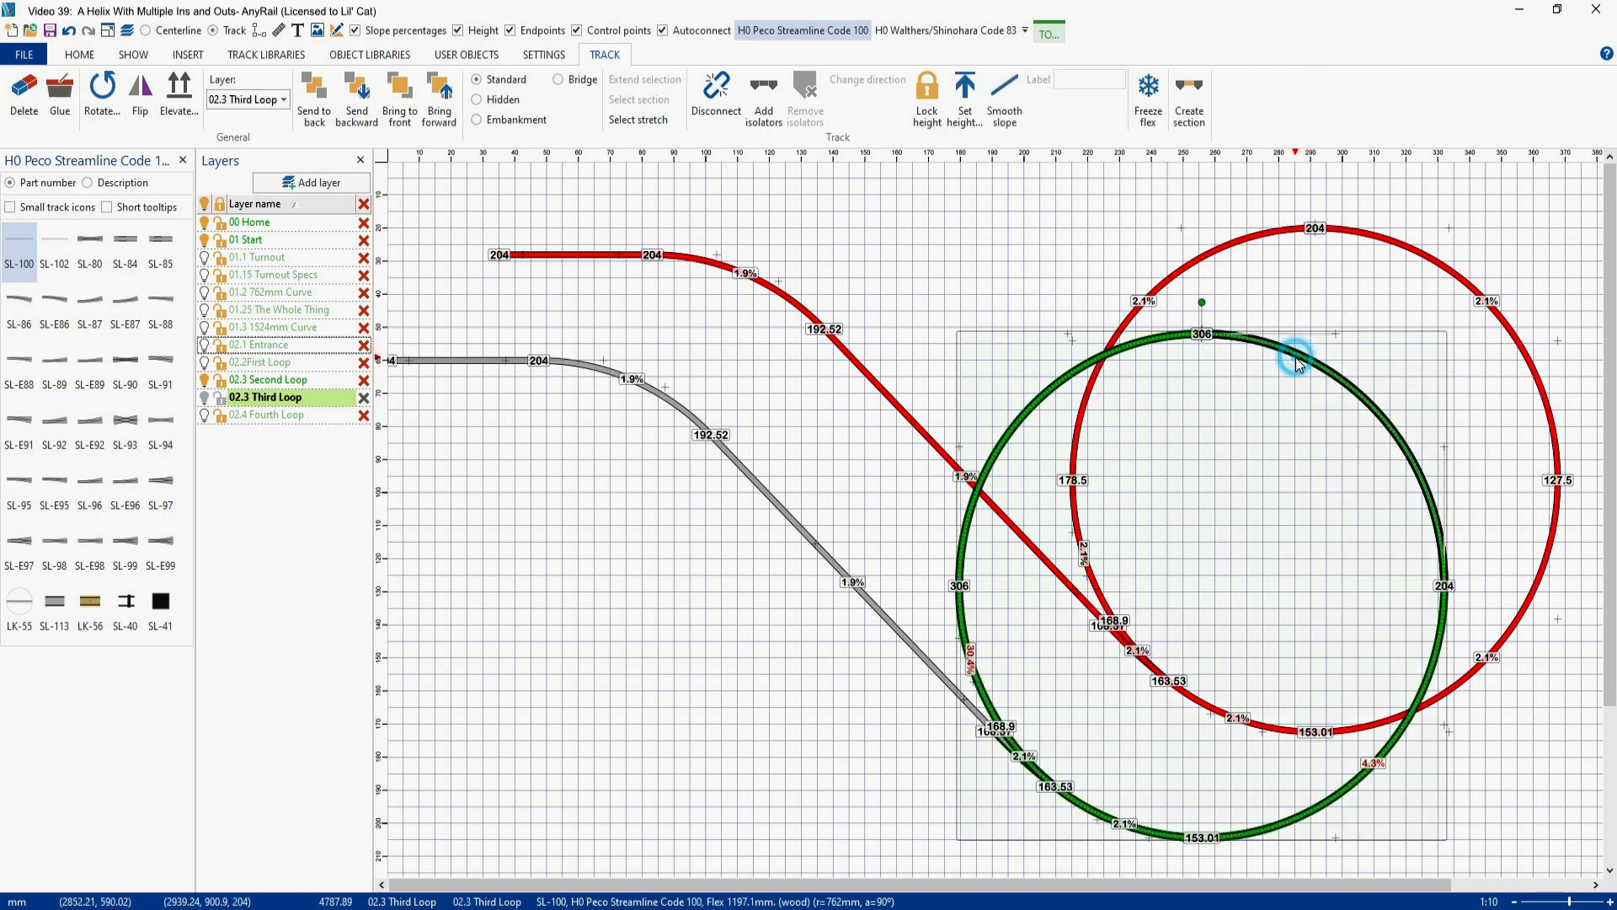
click(1007, 100)
click(1188, 105)
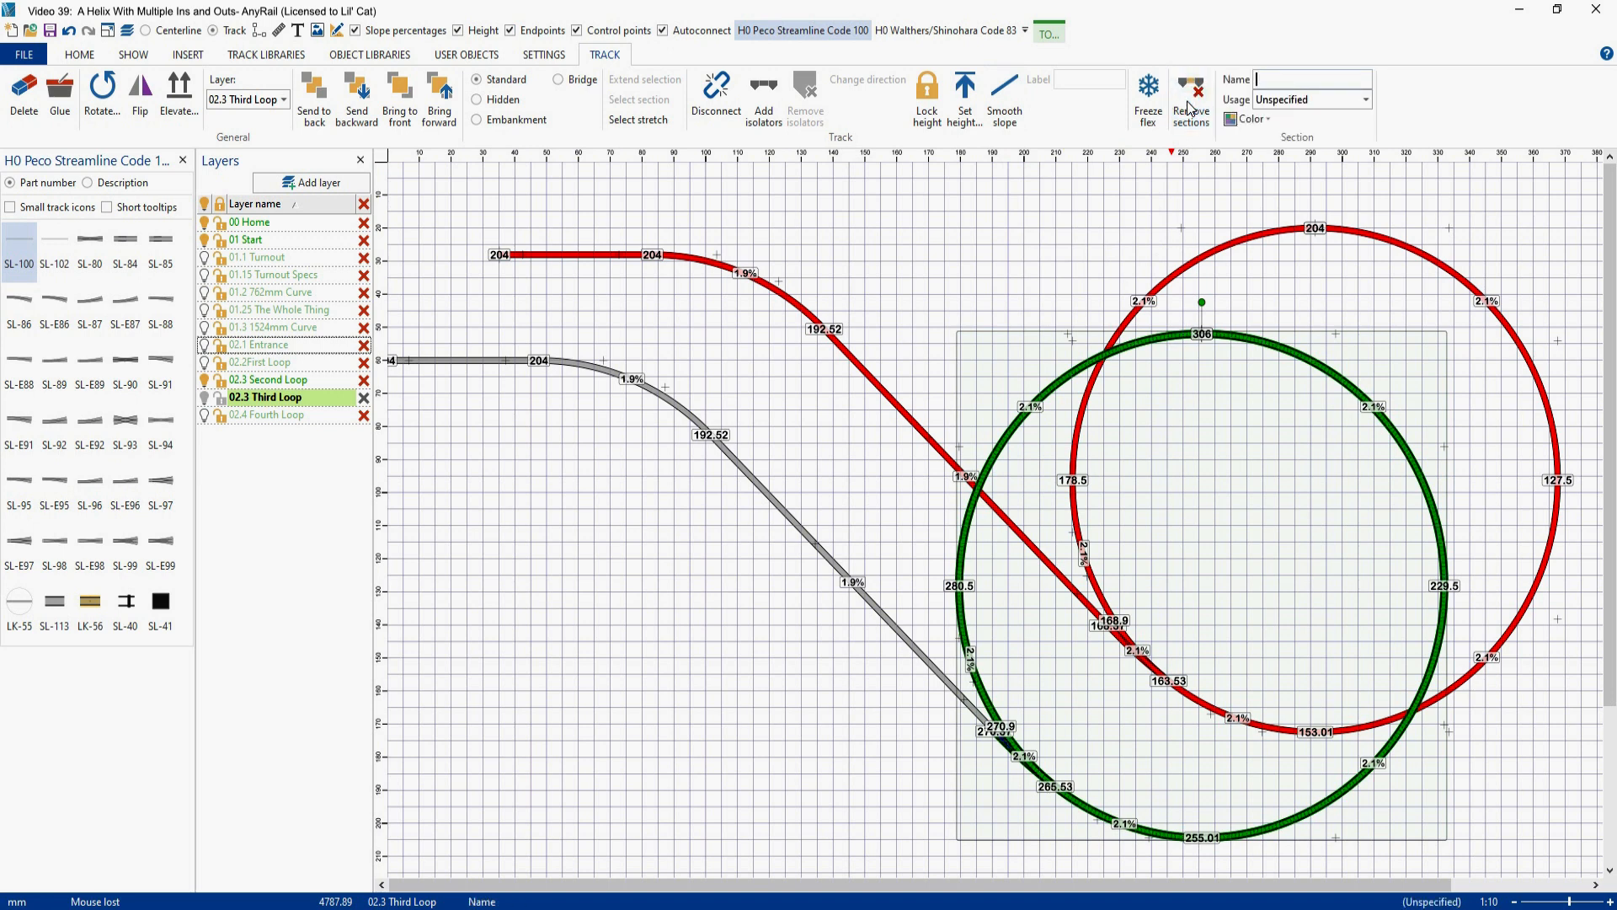
text(Third Loop)
click(1263, 119)
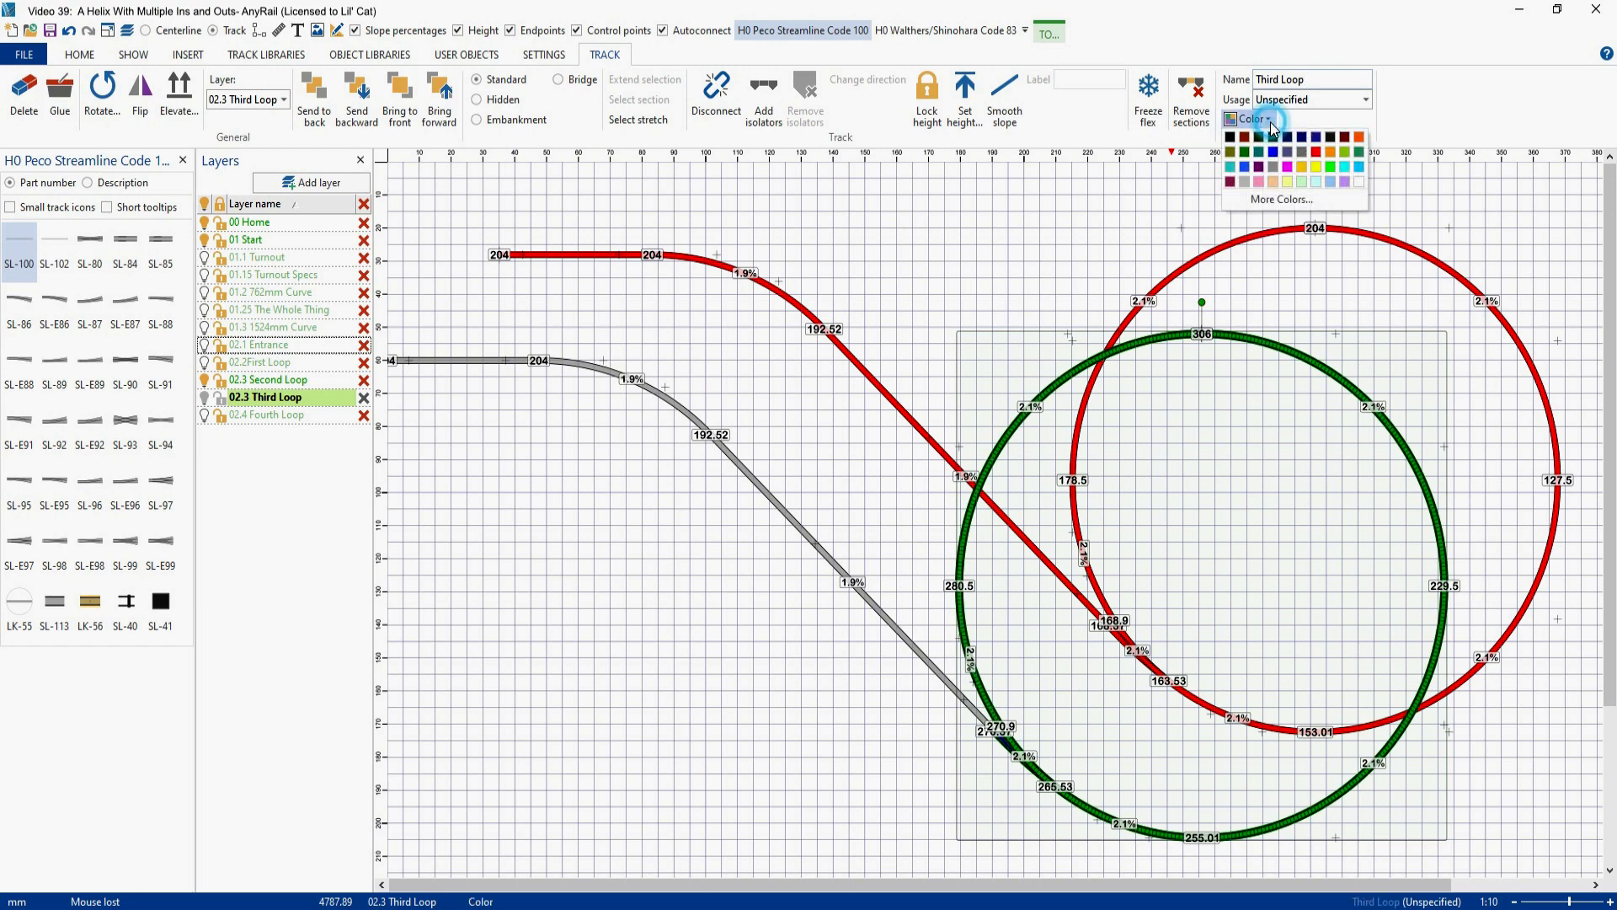
click(1360, 137)
click(1107, 236)
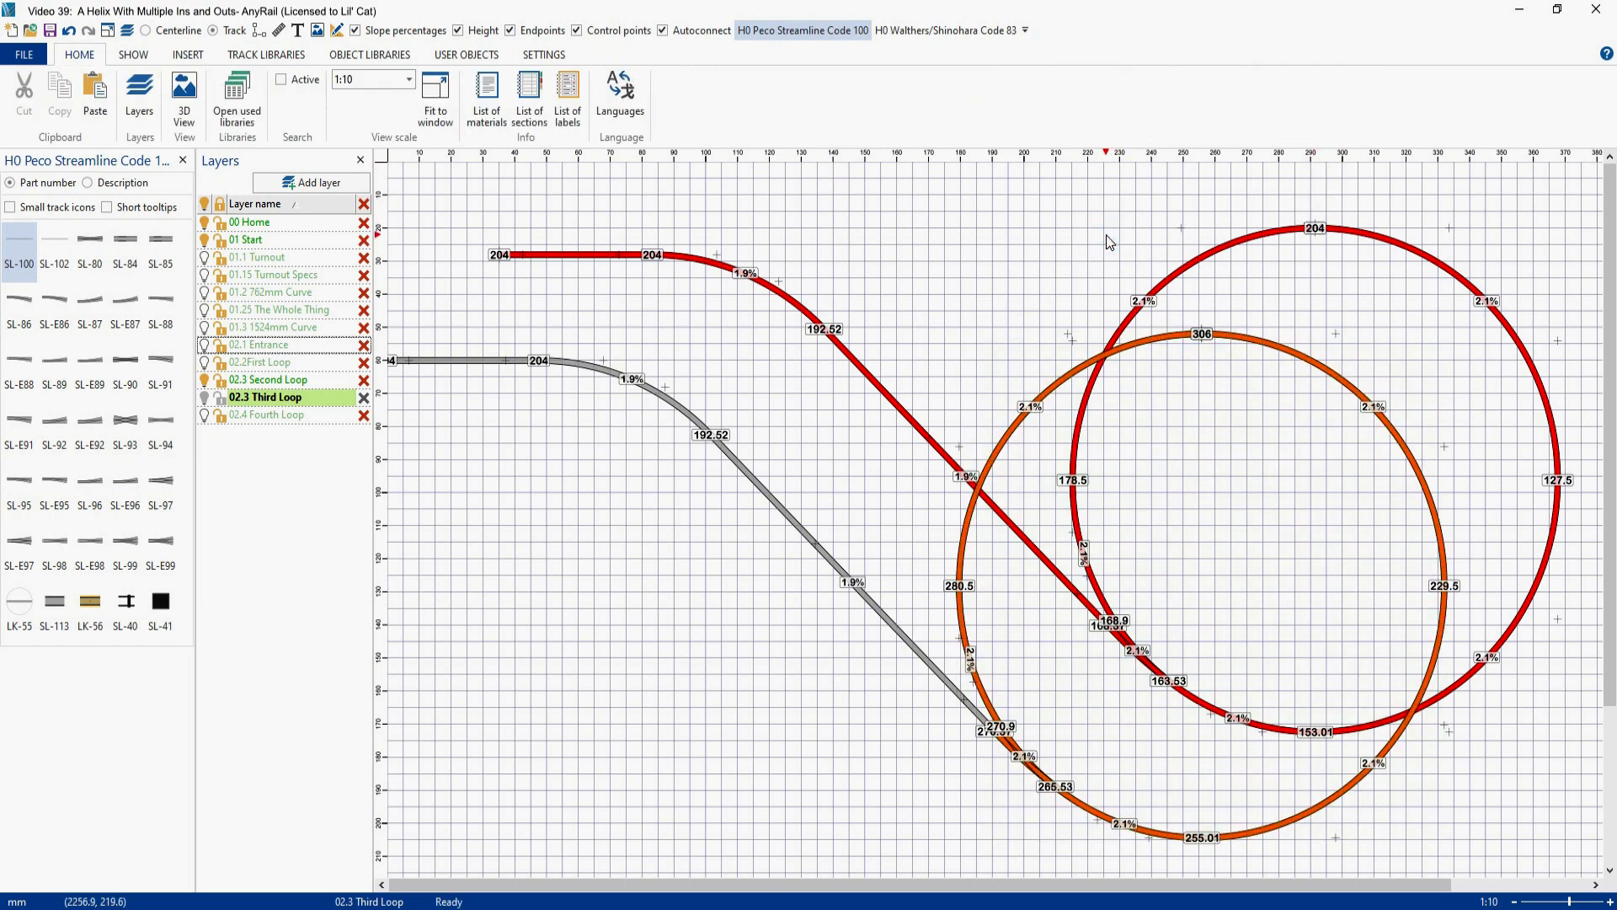
- Shift the third loop and its exit track to the right and set the horizontal exit flex's height to 306
drag(1225, 336, 1344, 336)
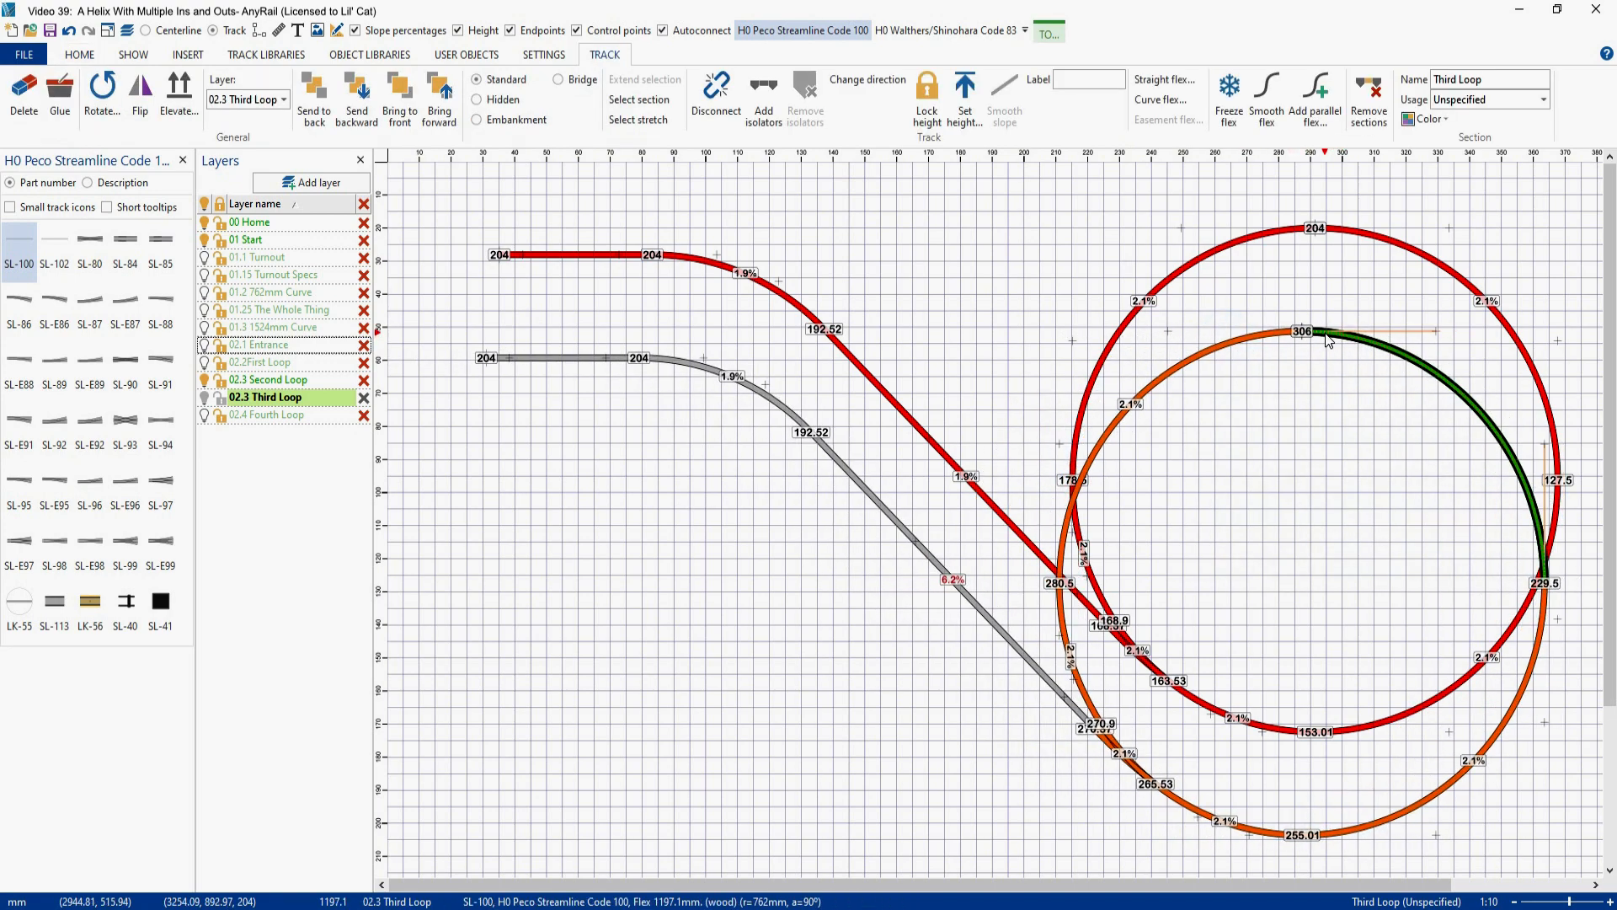
right_click(546, 361)
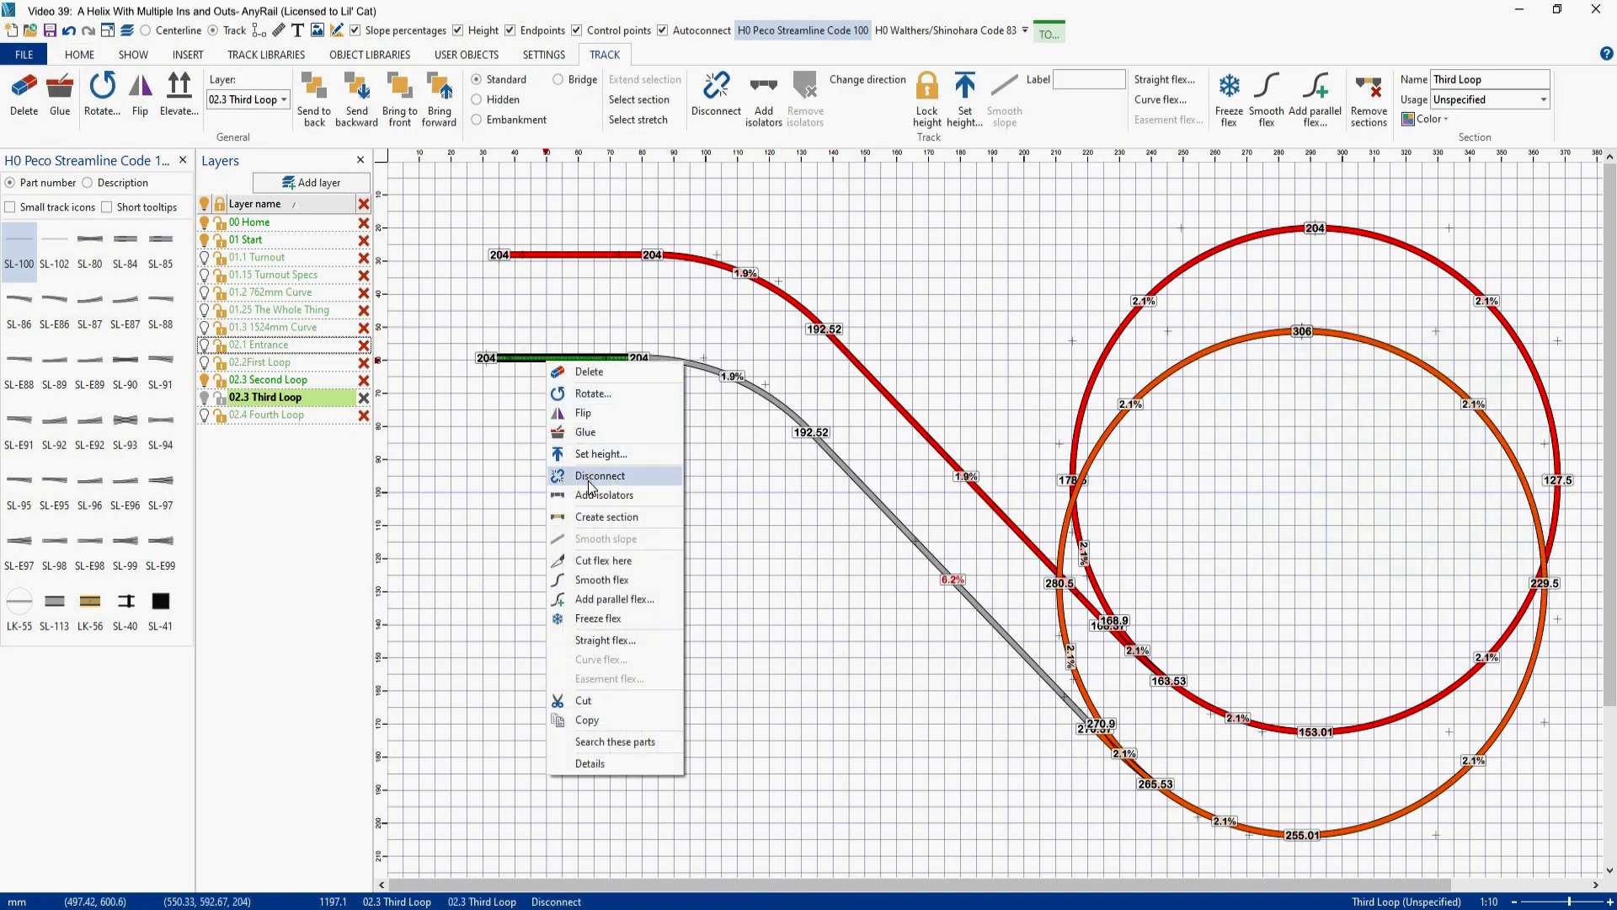
click(593, 454)
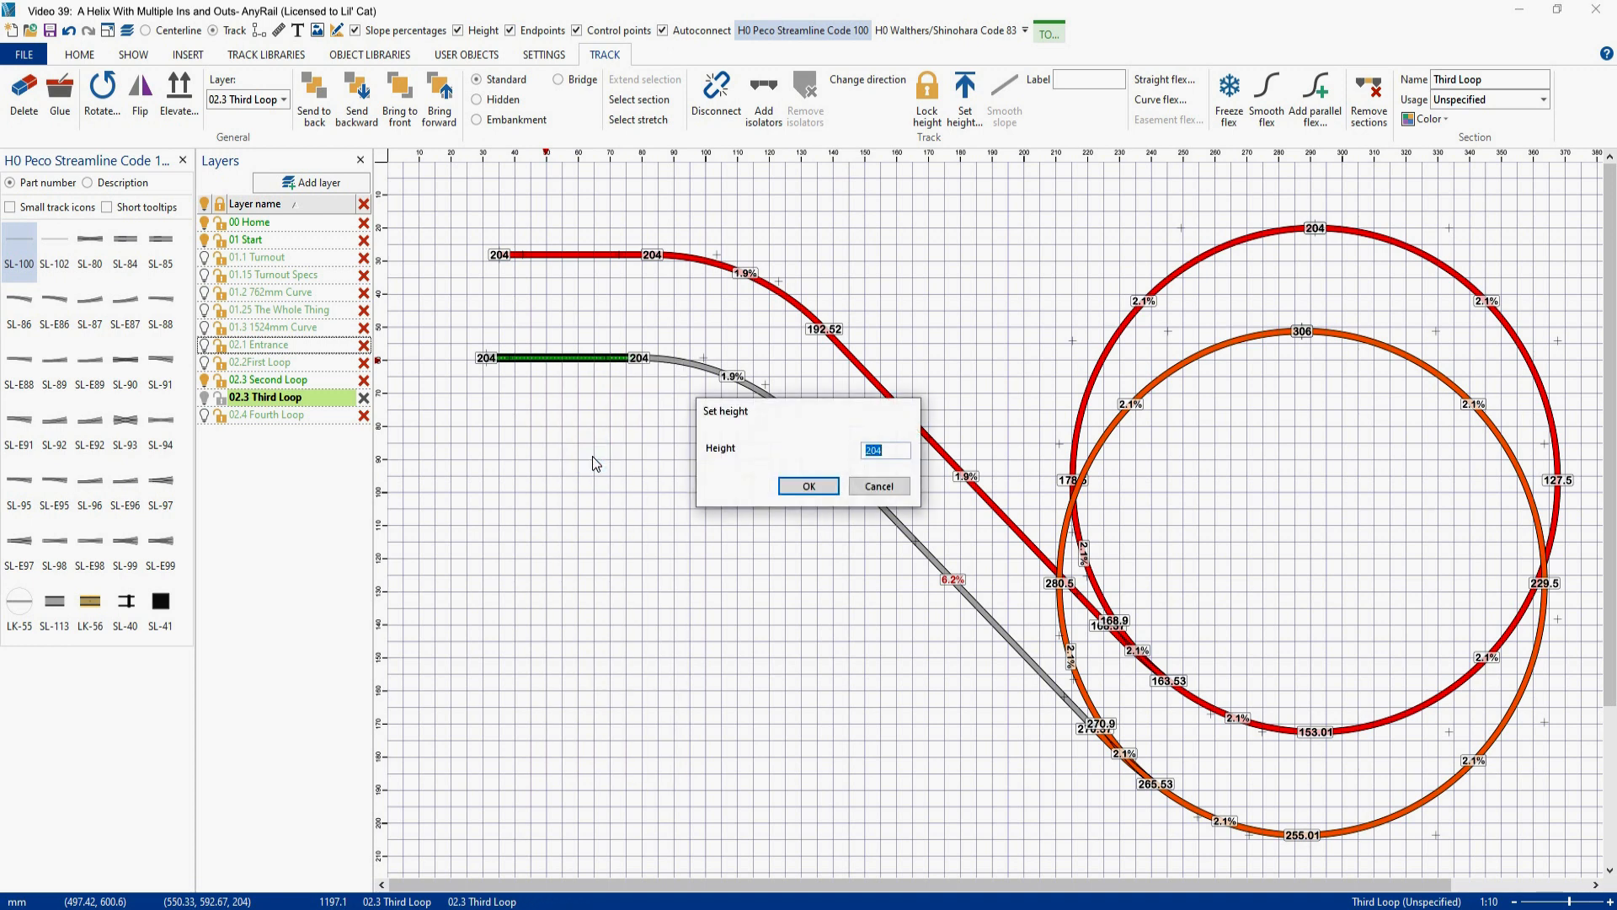
text(306)
key(Return)
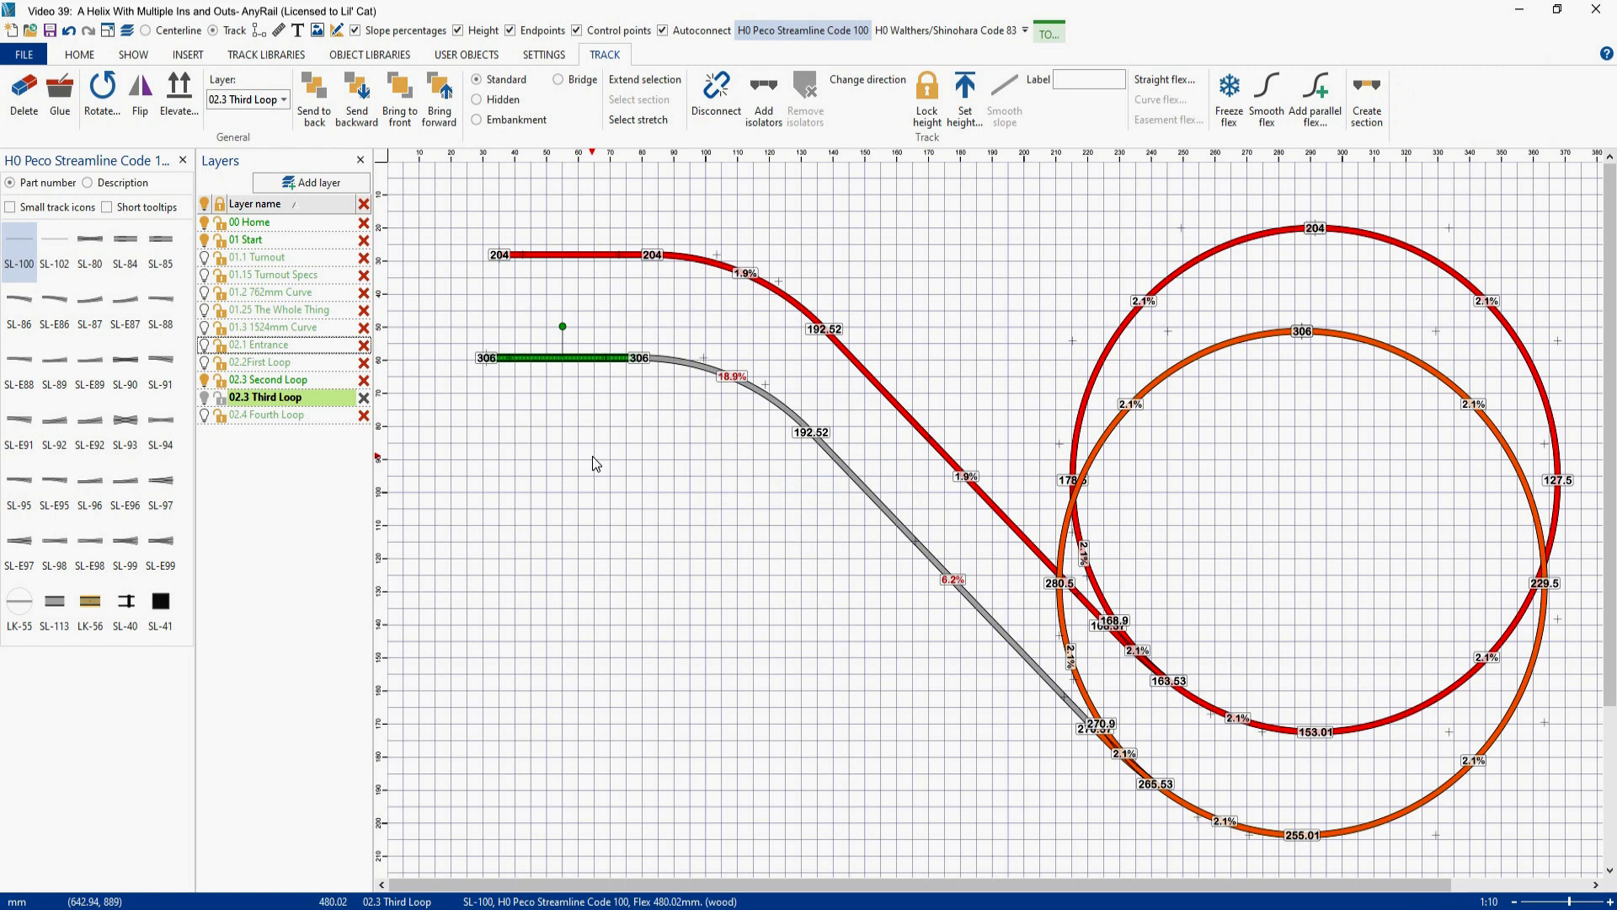
- Smooth the slope across the third loop's exit curve and diagonal flex, and move the whole assembly exactly over the second loop
click(685, 364)
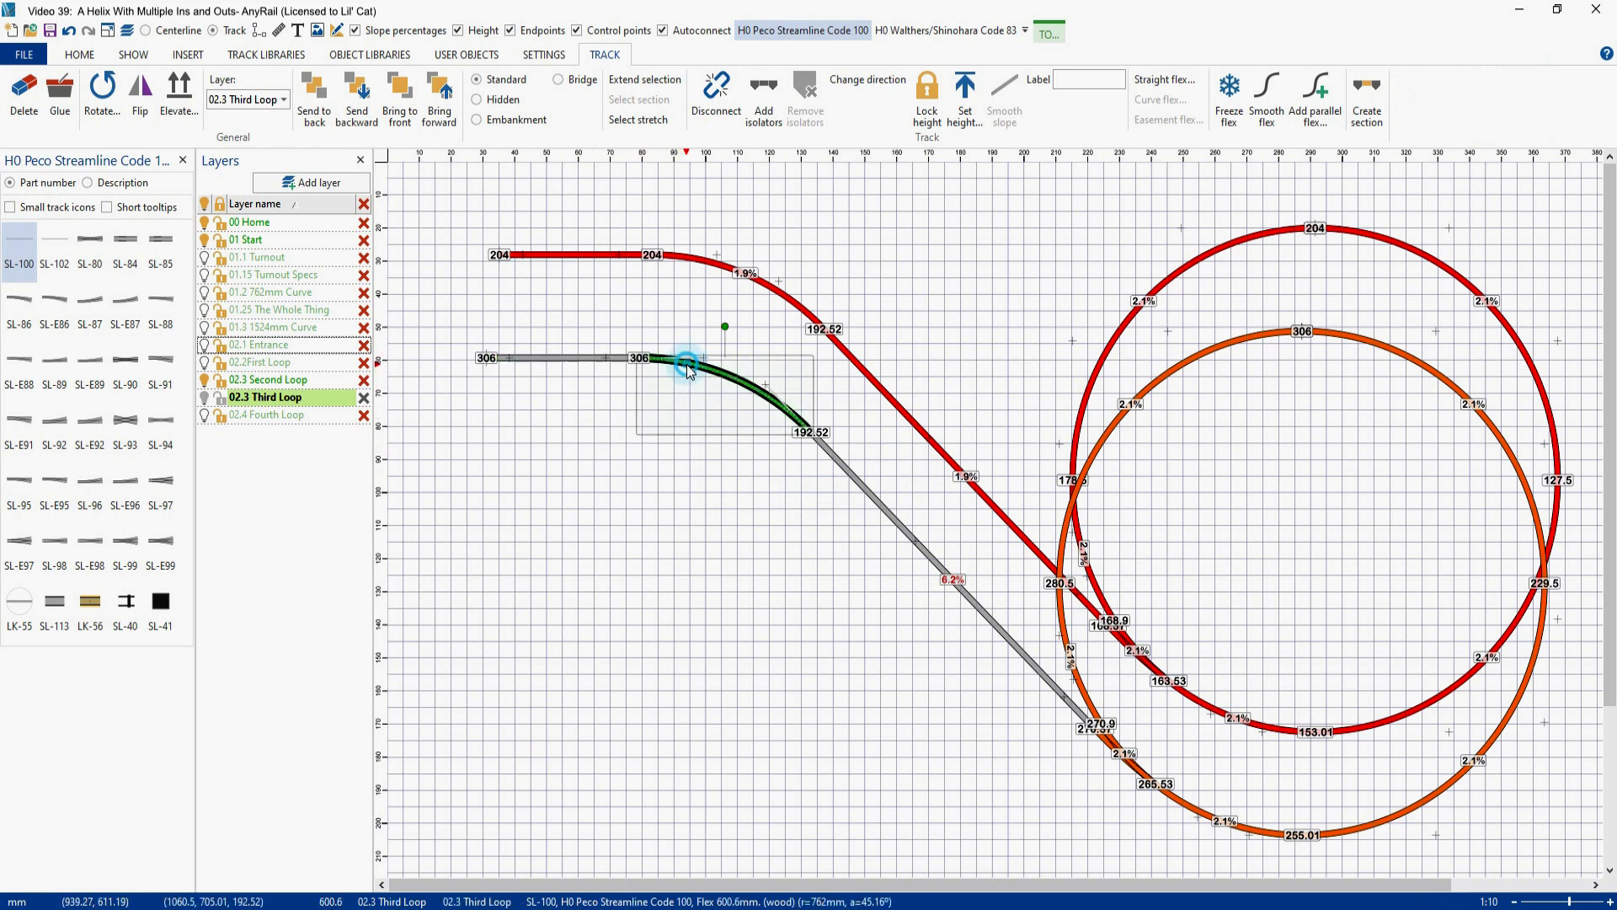
ctrl+click(968, 608)
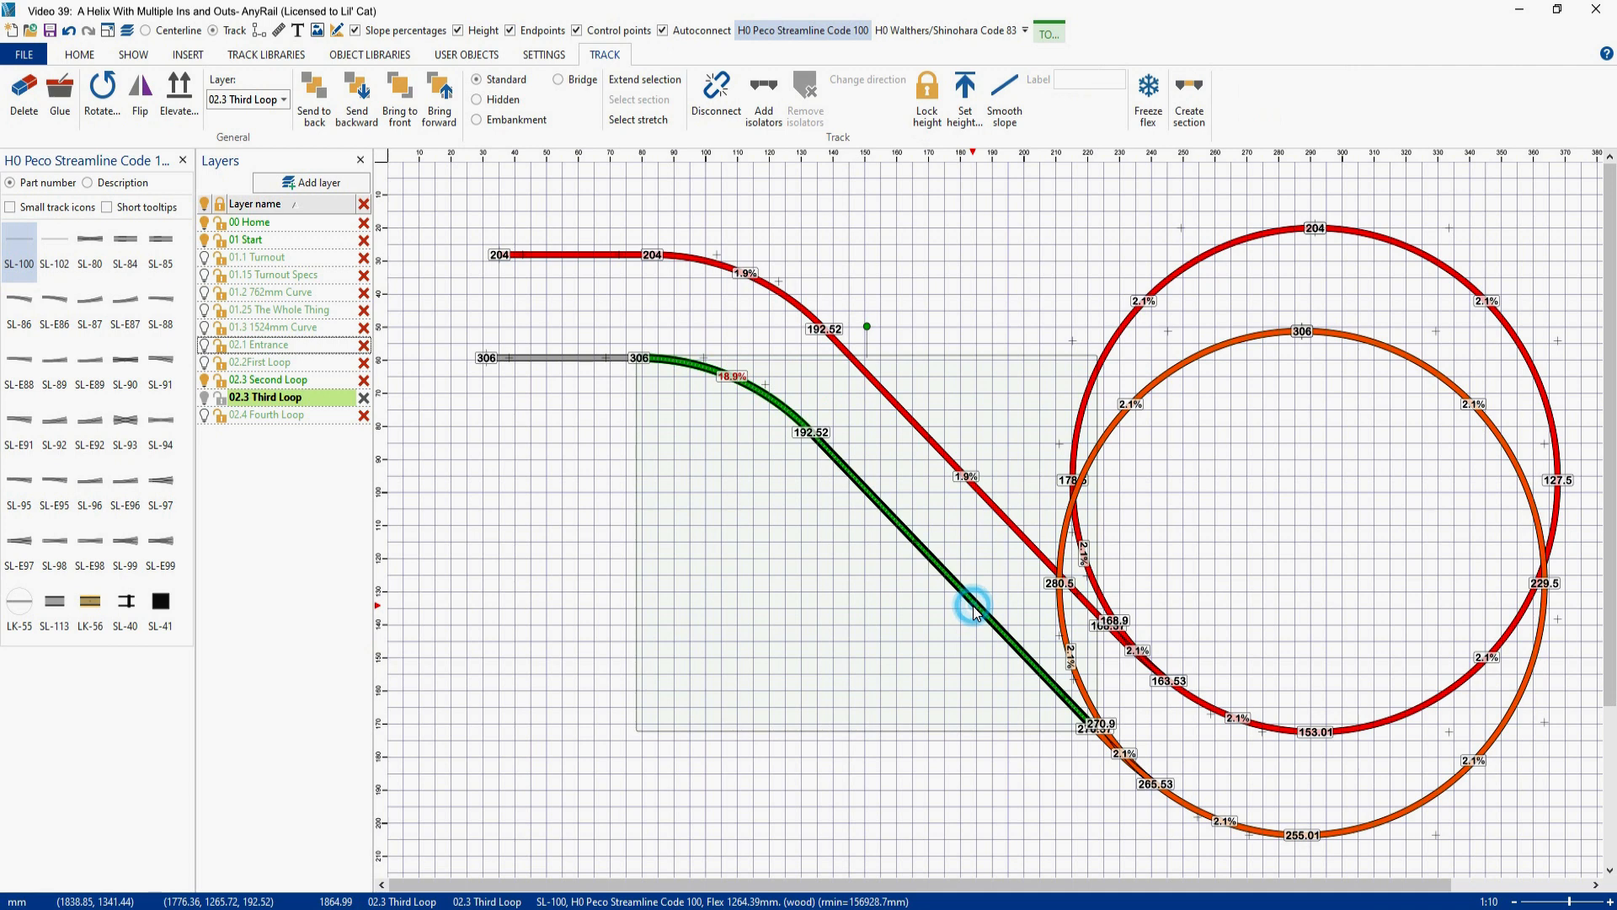
click(1006, 105)
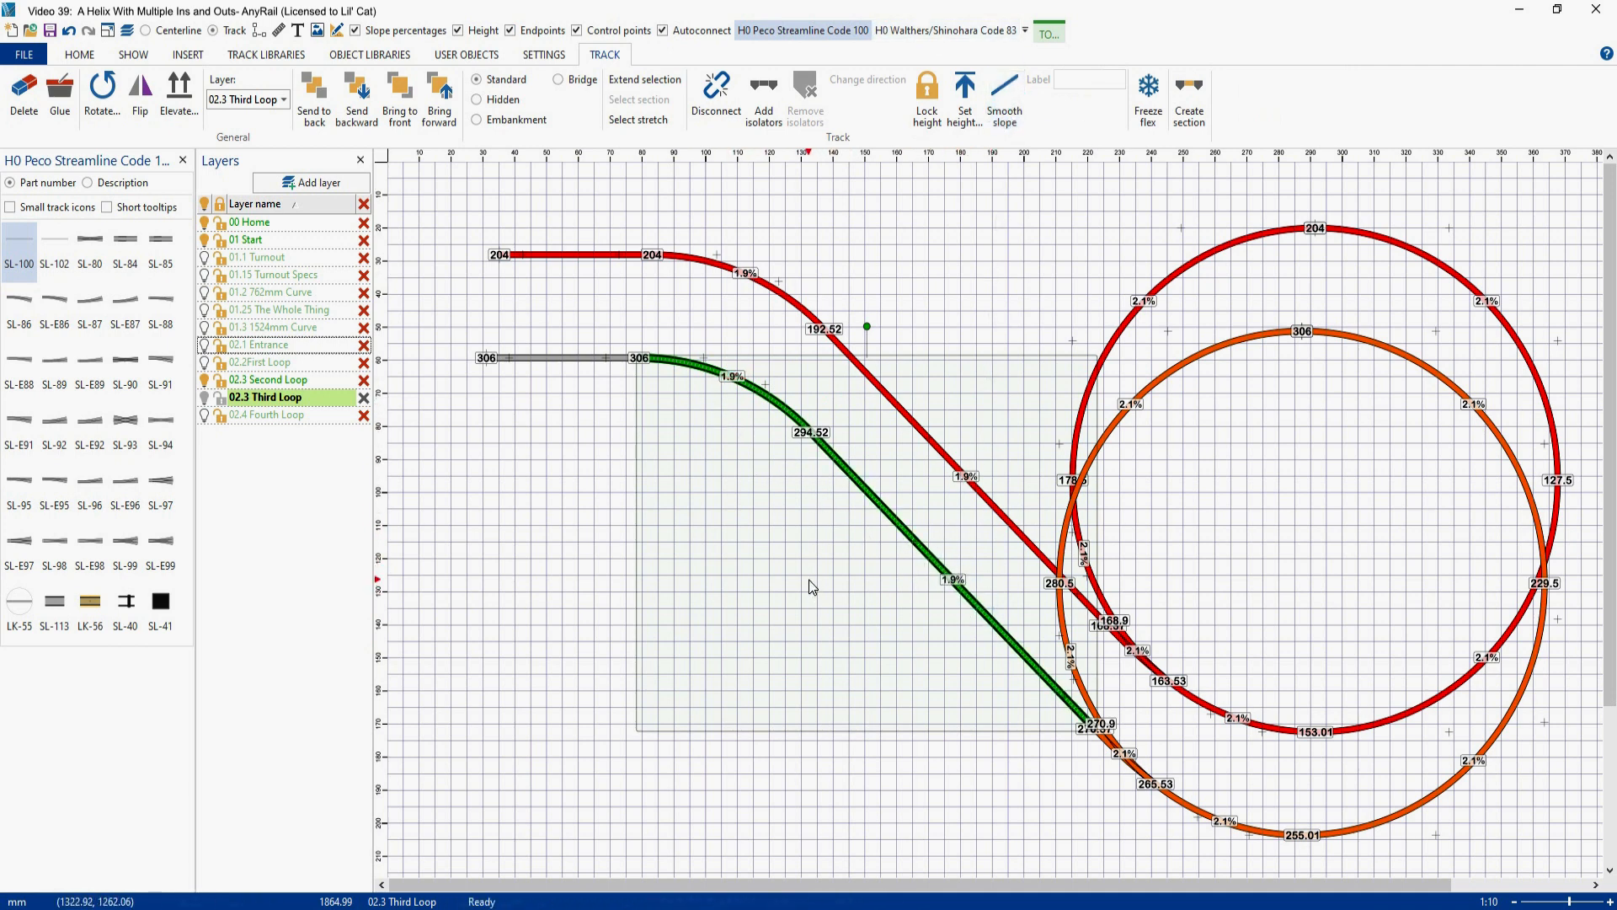
click(1329, 336)
drag(1329, 335, 1345, 239)
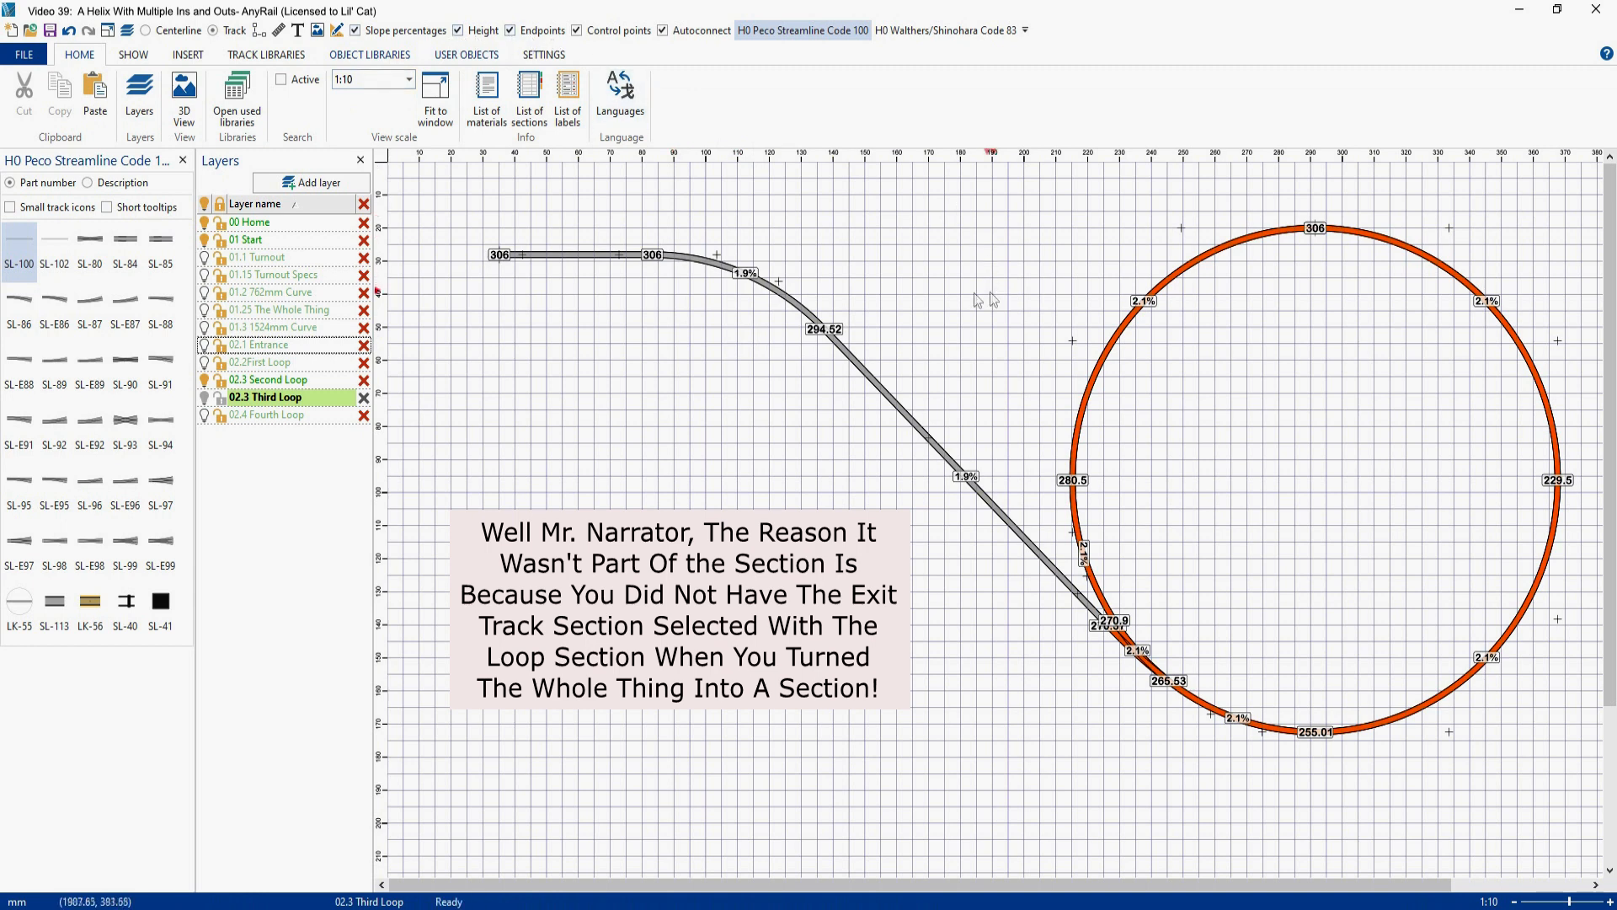
- With the height labels temporarily hidden, merge the exit track into the orange loop section at the joint where the diagonal meets the turnout
click(458, 31)
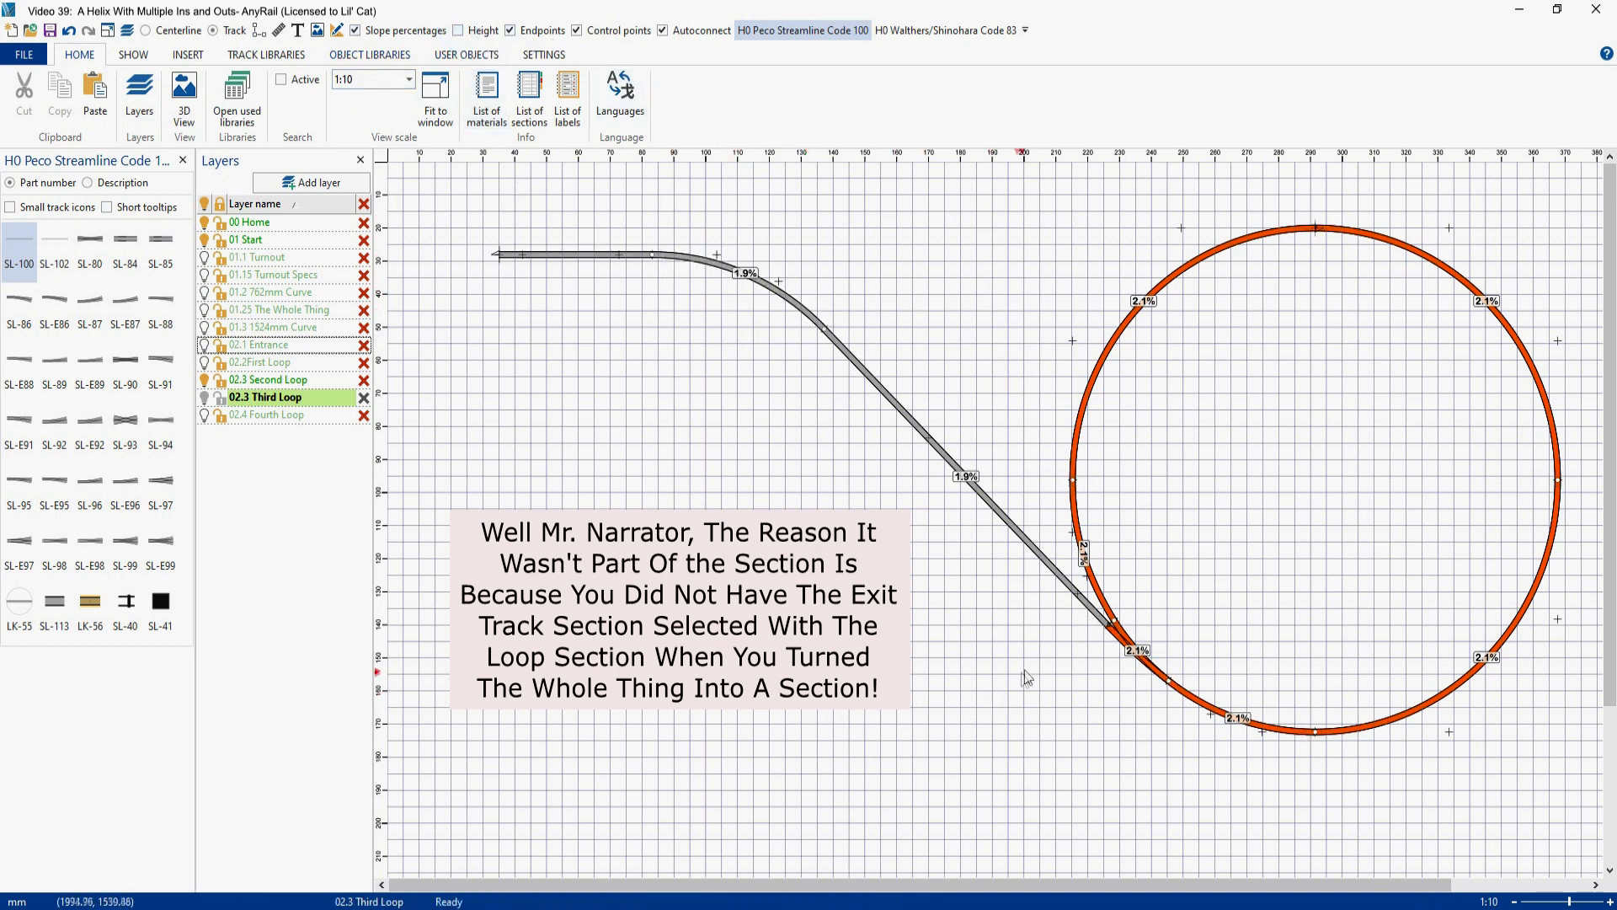
right_click(1108, 632)
click(1166, 717)
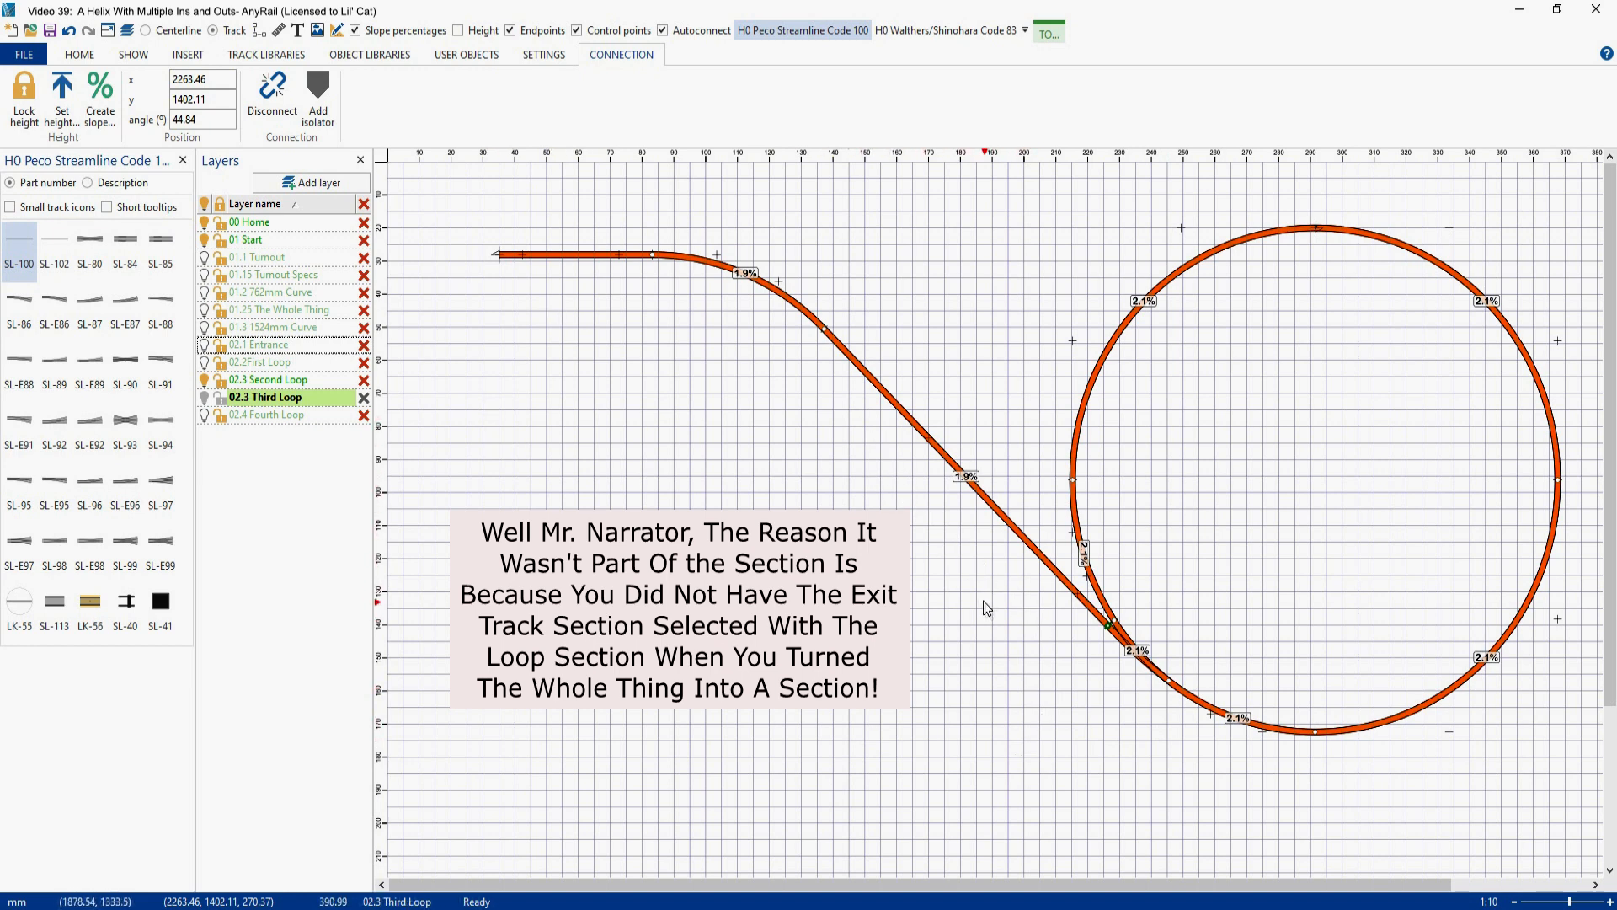
click(457, 31)
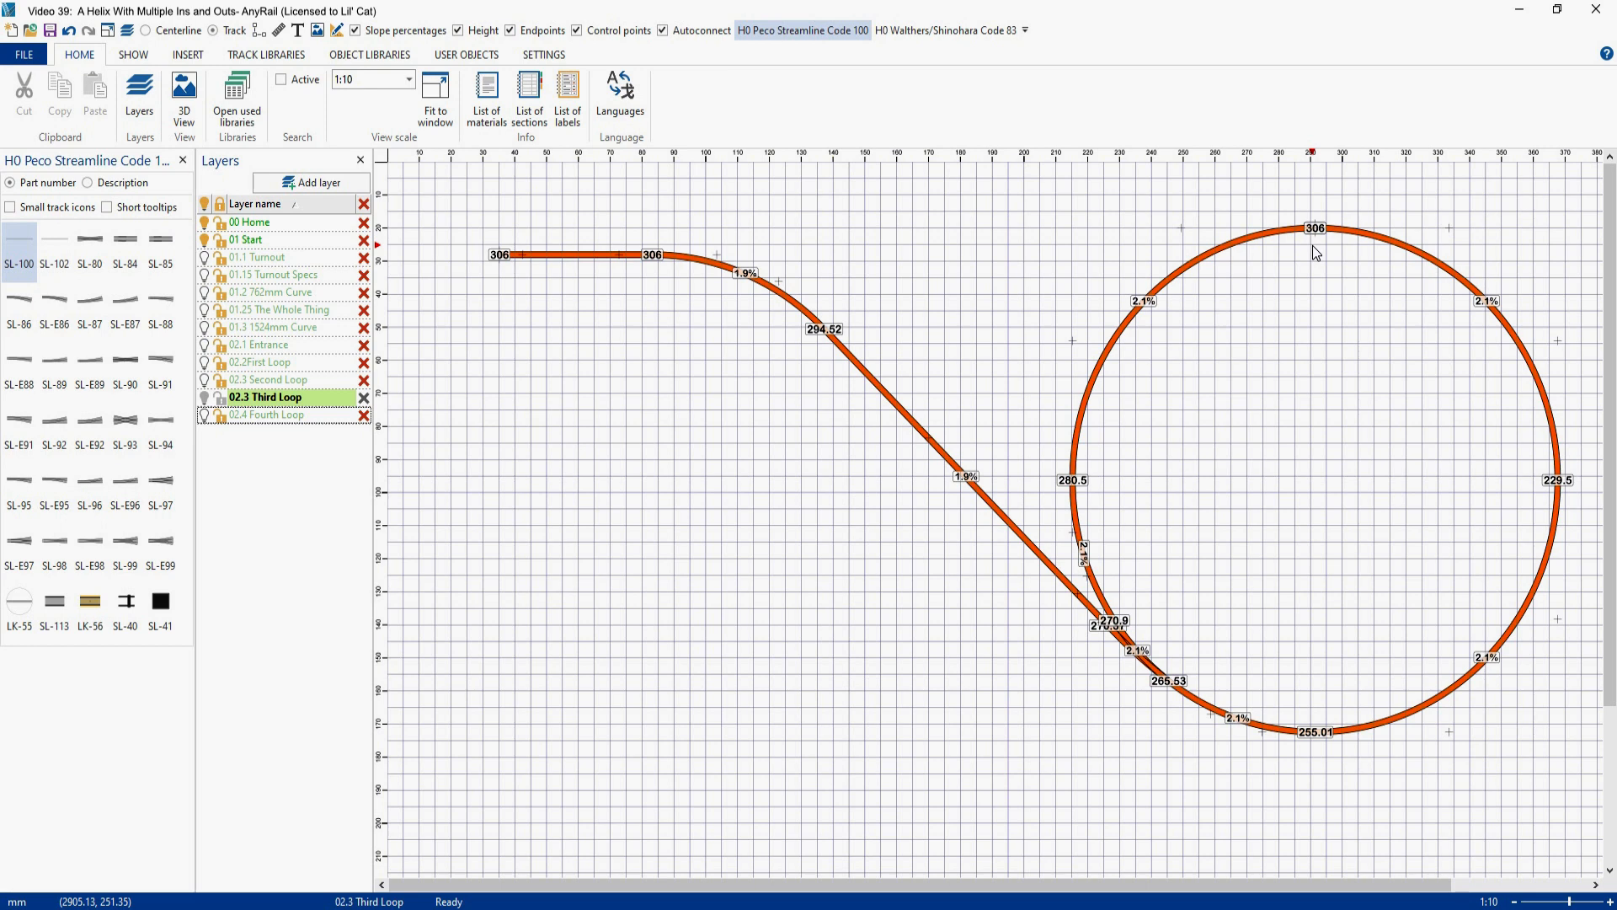
- Paste a copy of the third loop with its exit onto the 02.4 Fourth Loop layer, offset below and left of the original
click(259, 417)
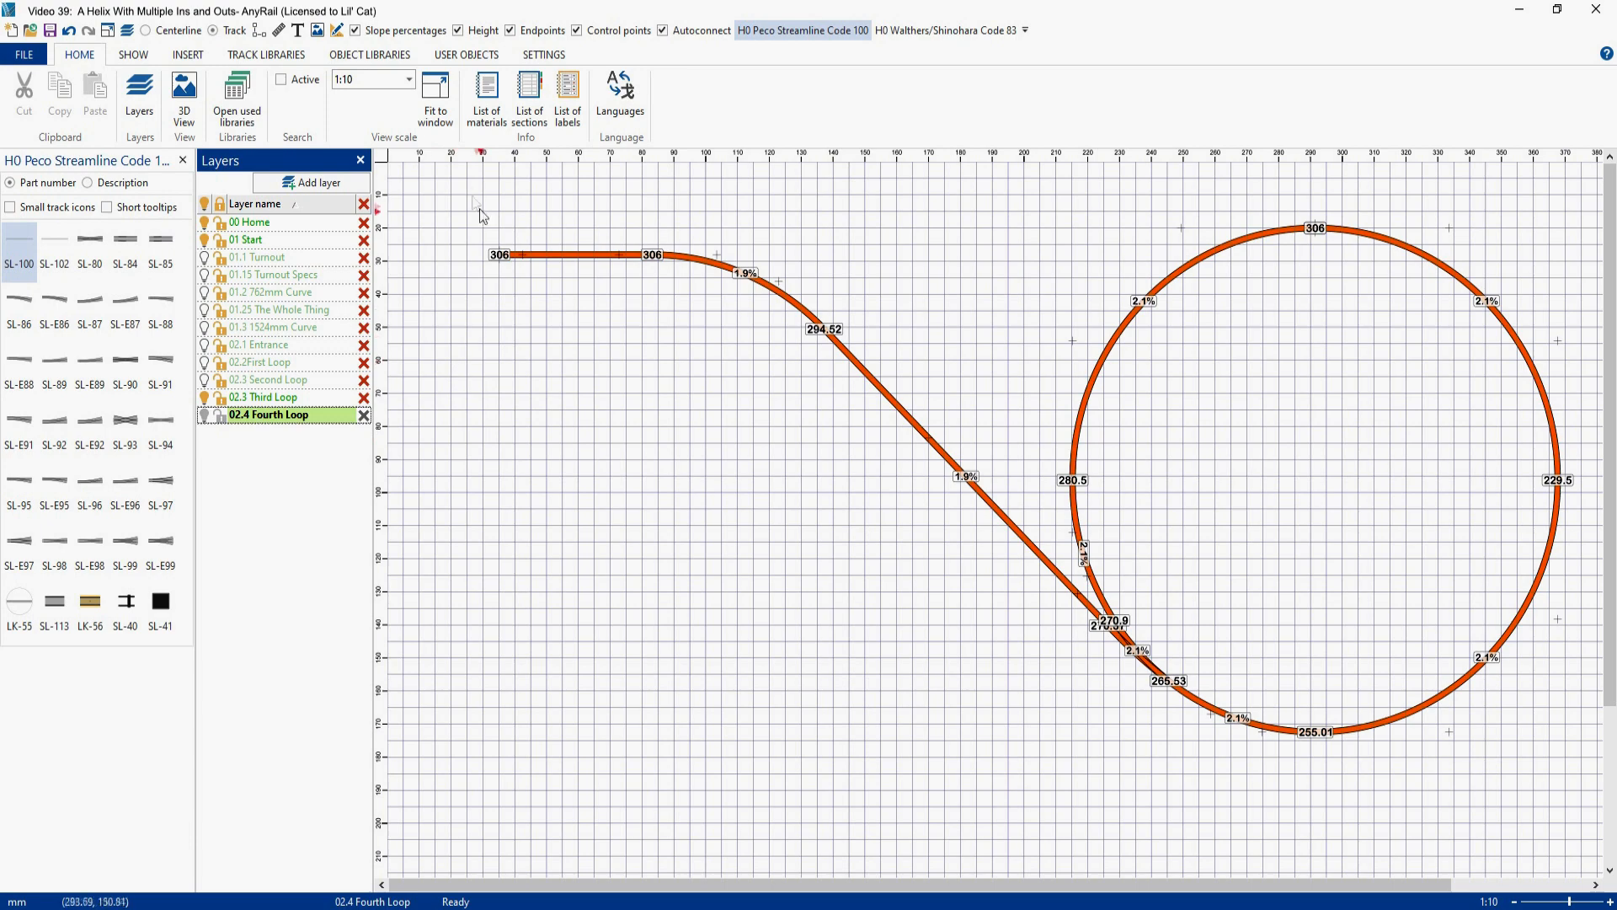
click(463, 180)
drag(463, 182, 1581, 803)
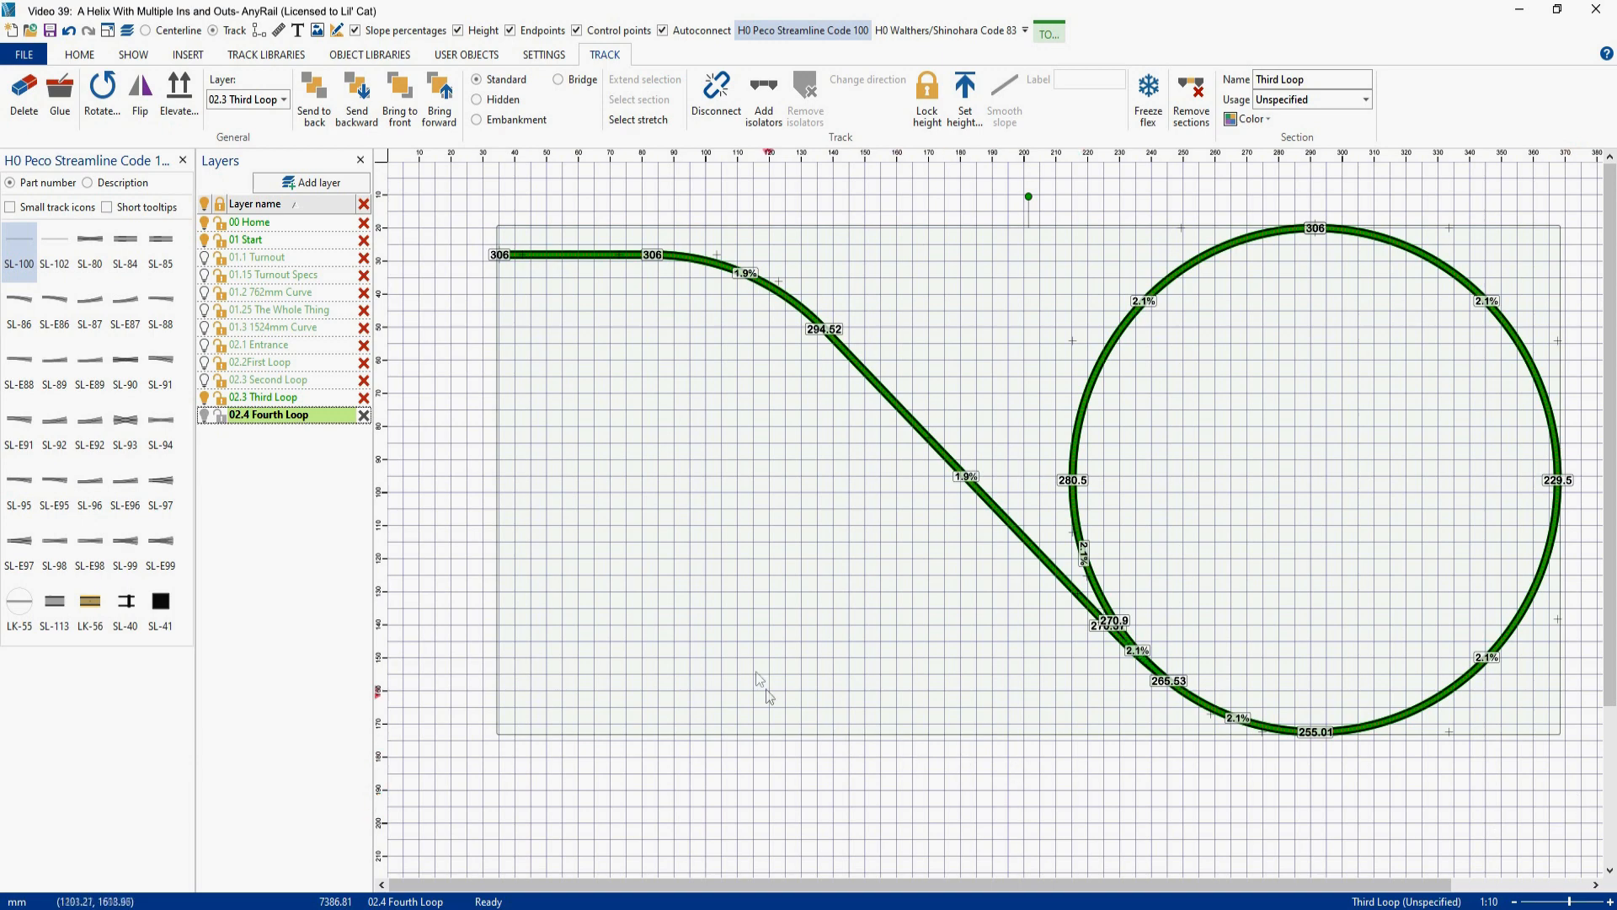
key(ctrl+v)
drag(746, 638, 521, 378)
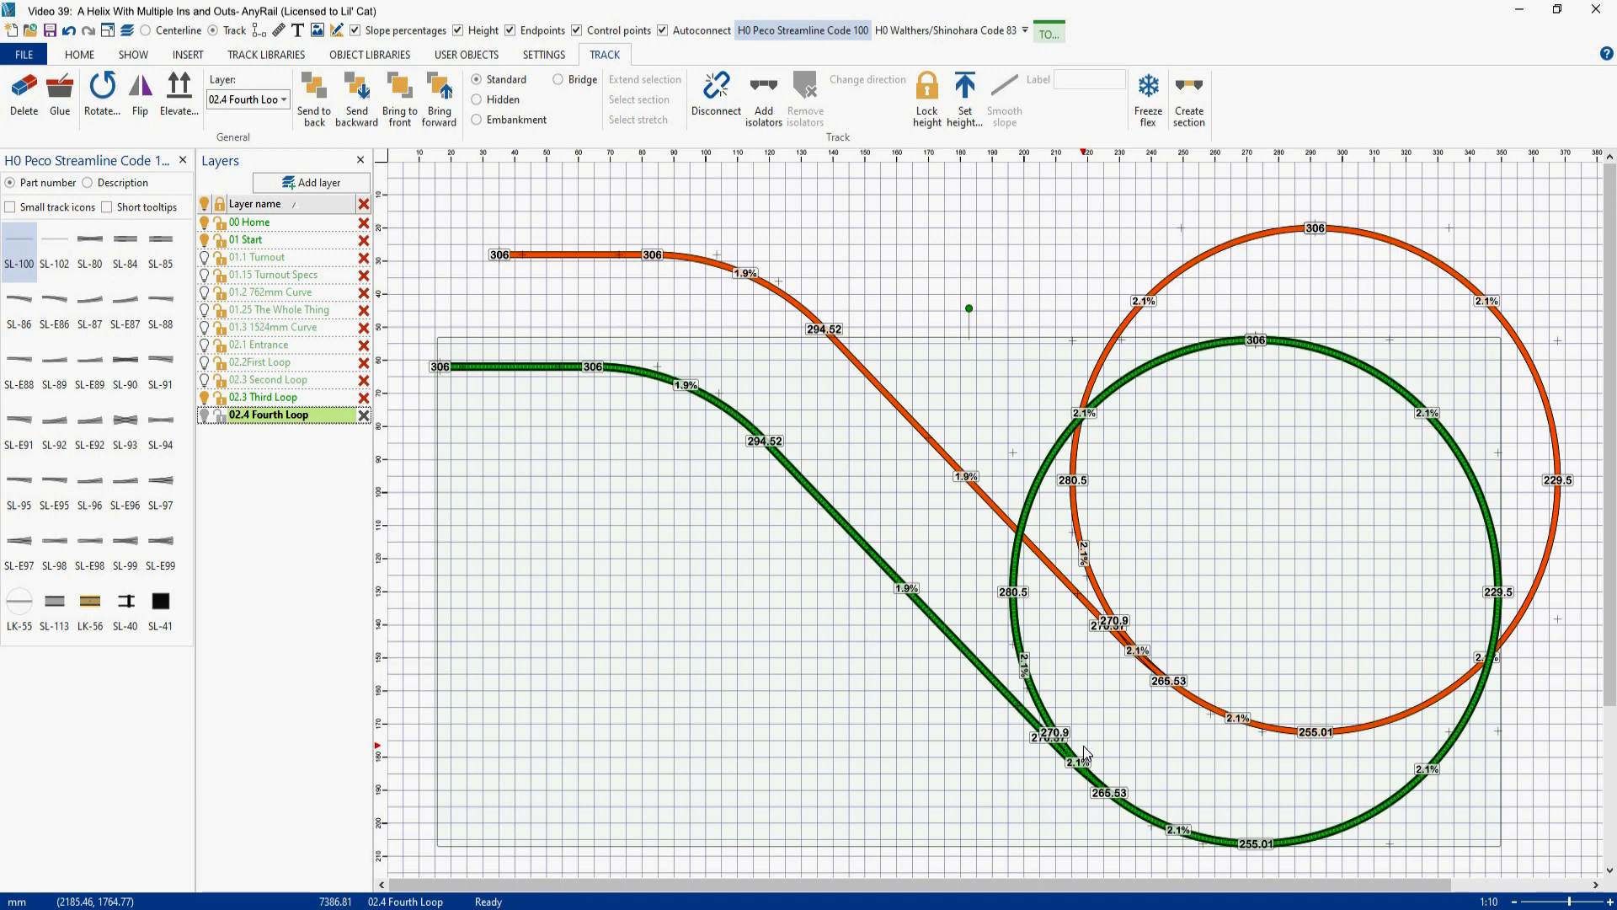
click(1336, 504)
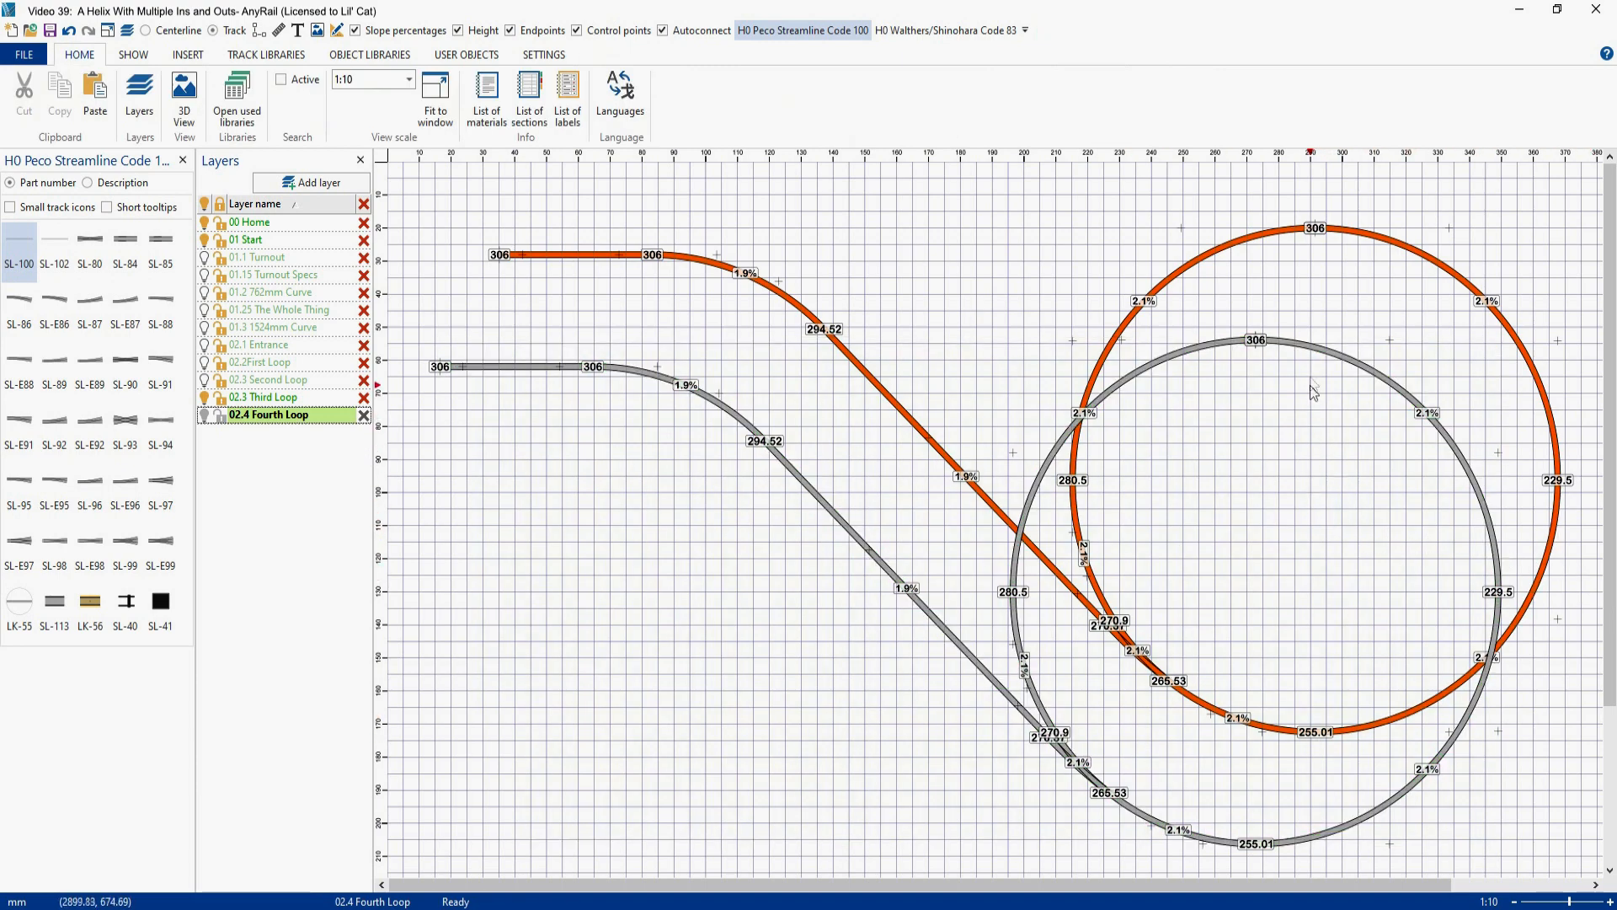
- Set the height of the copied loop's upper-right quarter curve to 306
click(1315, 349)
right_click(1318, 354)
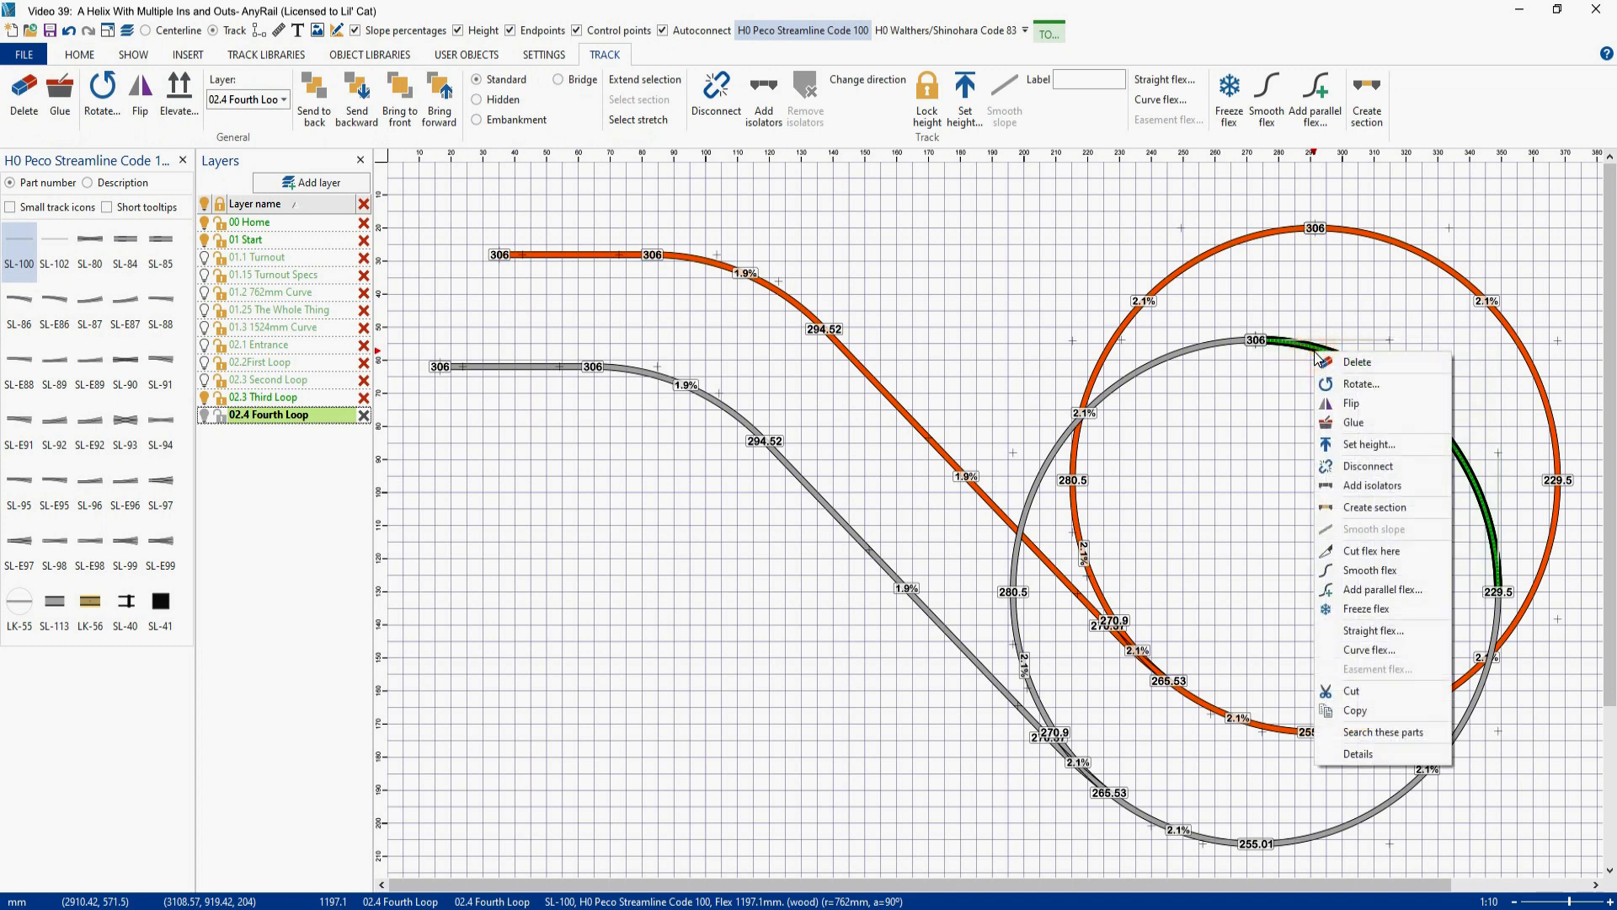
click(1360, 444)
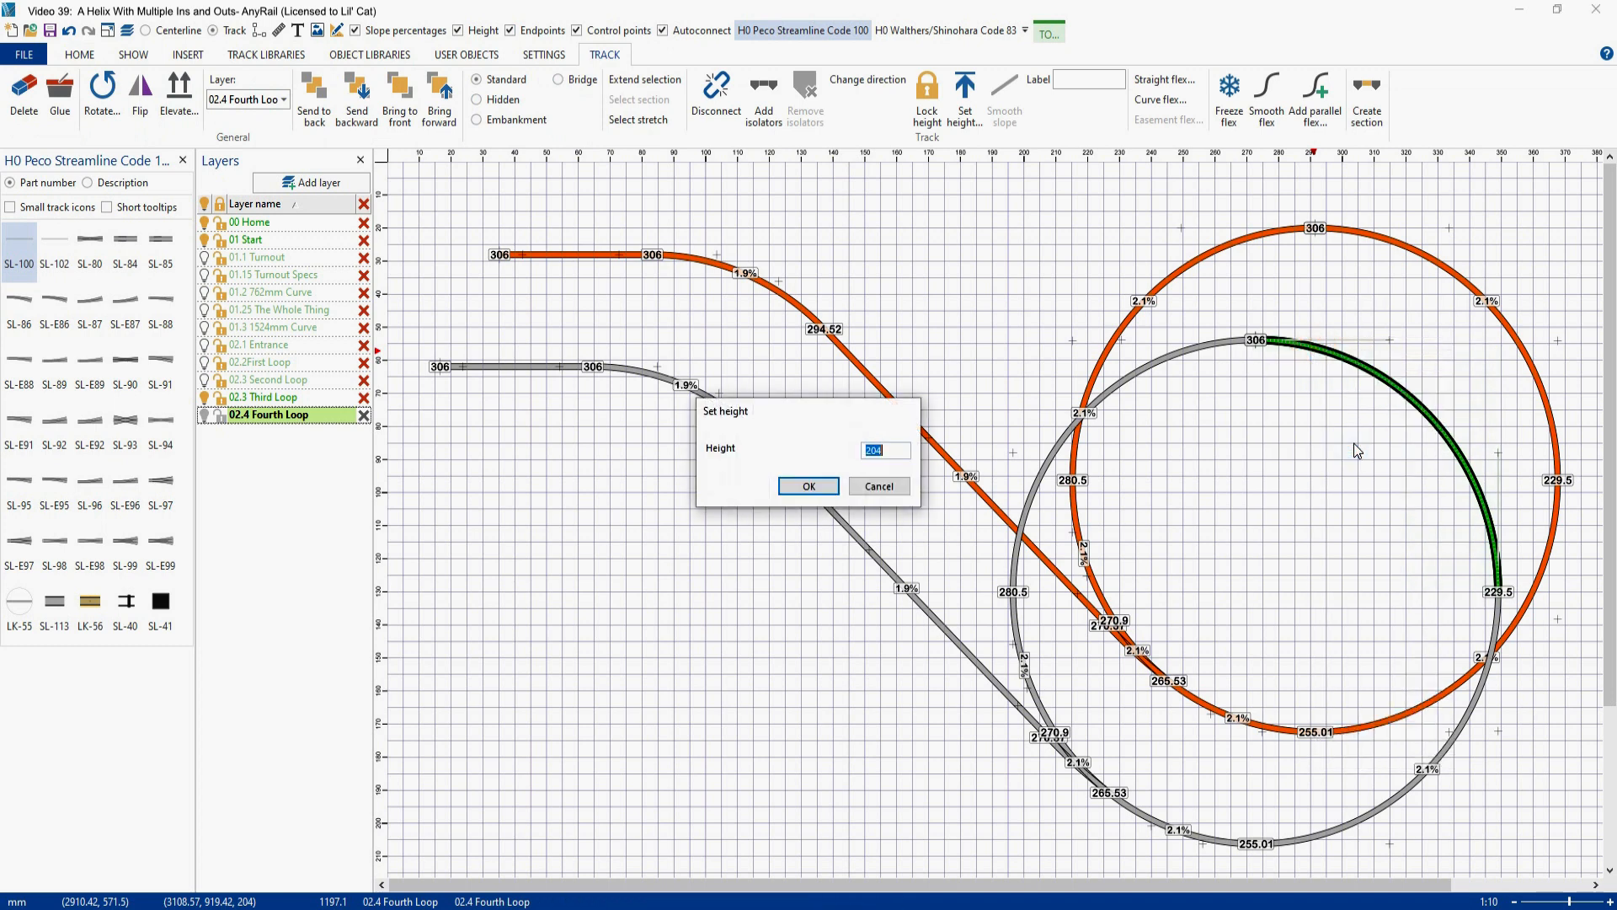
text(306)
key(Return)
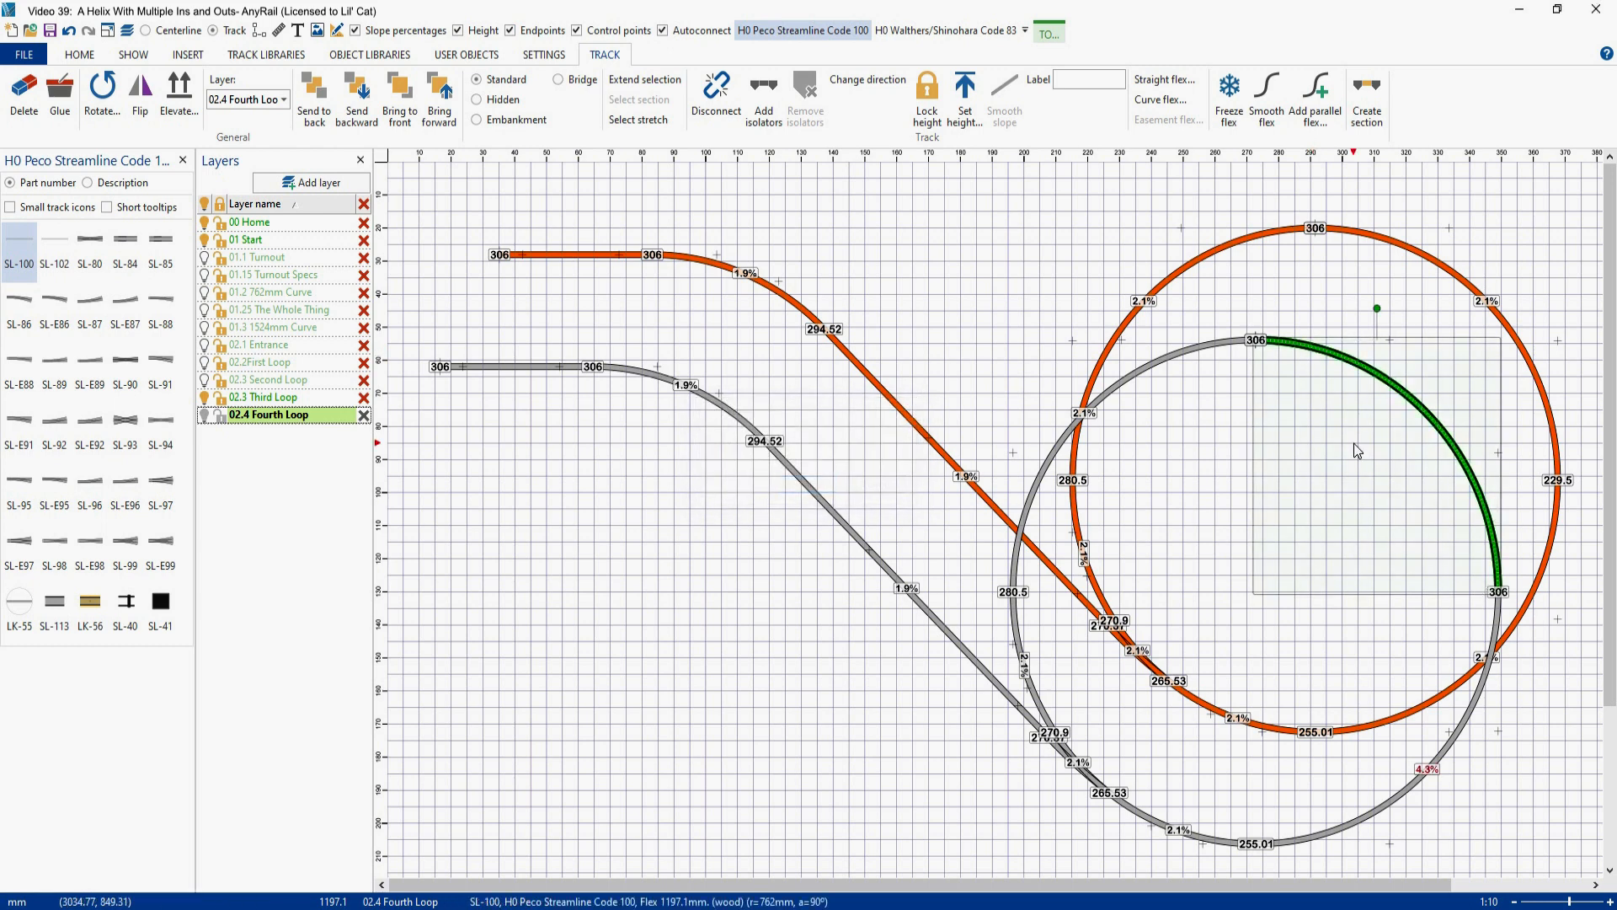
- Set the copied loop's upper-left quarter curve to height 408 and smooth the slope around the whole loop
right_click(1165, 368)
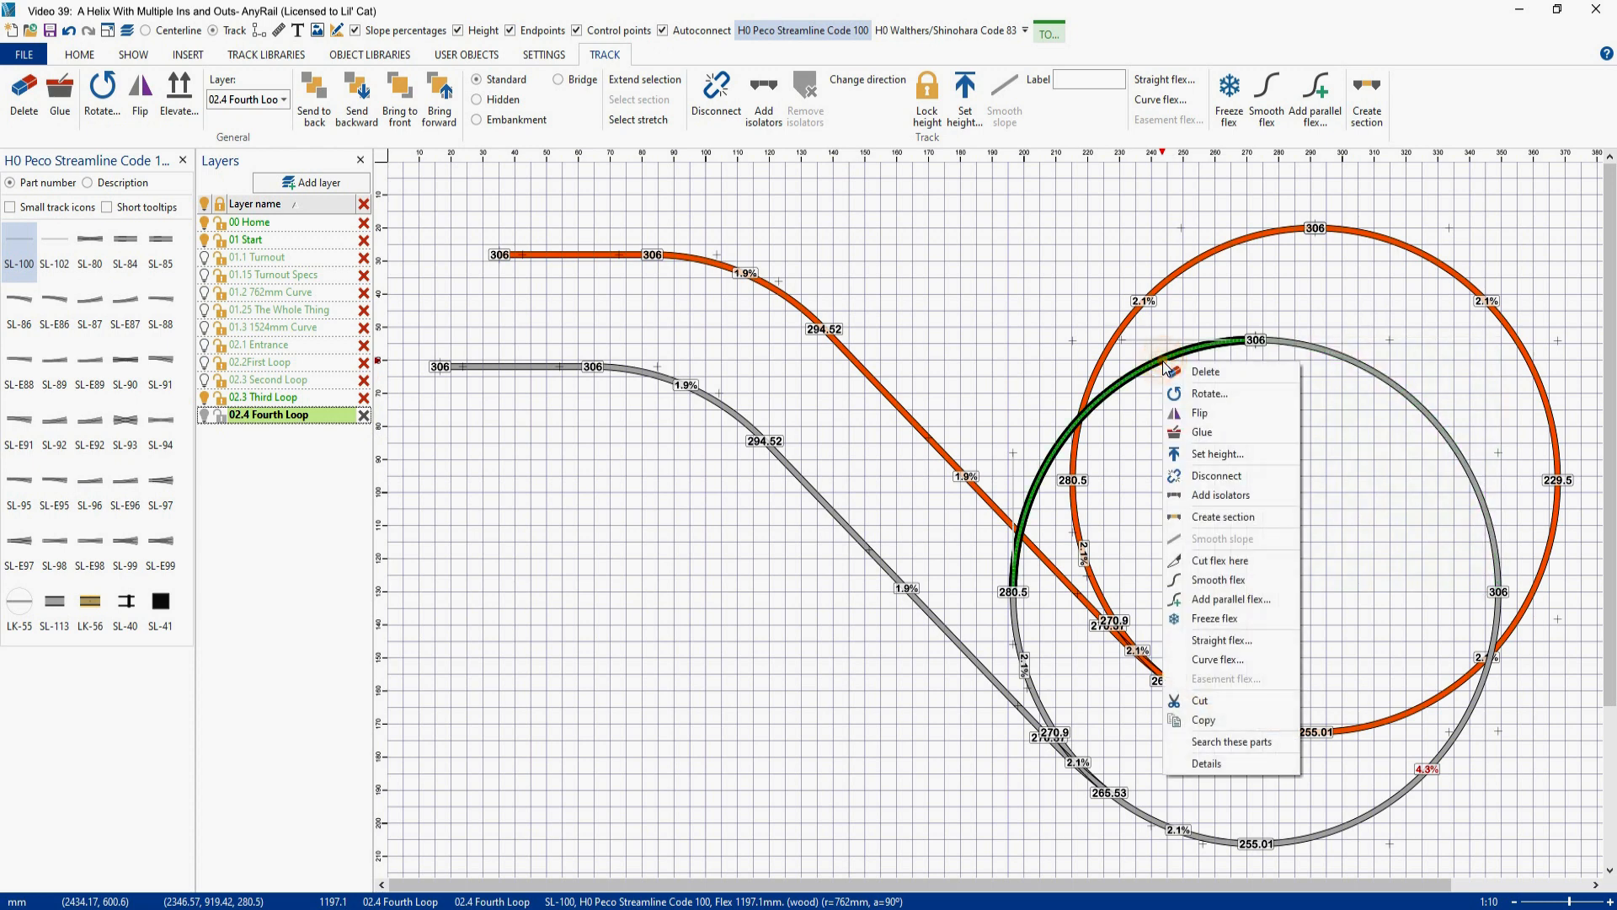
click(1210, 455)
text(408)
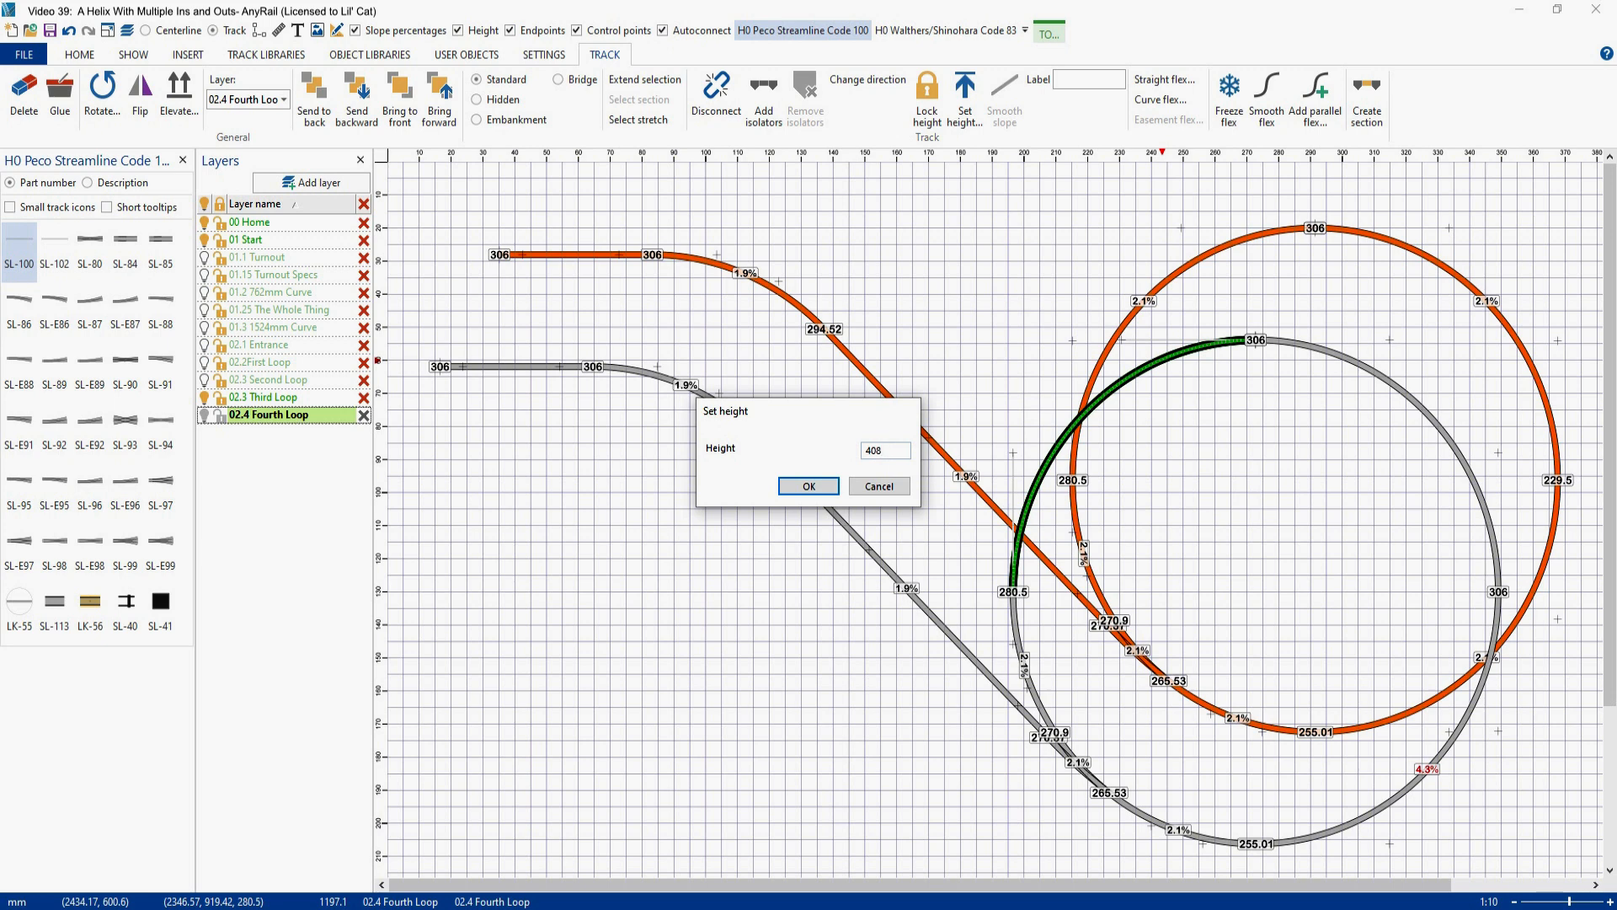
key(Return)
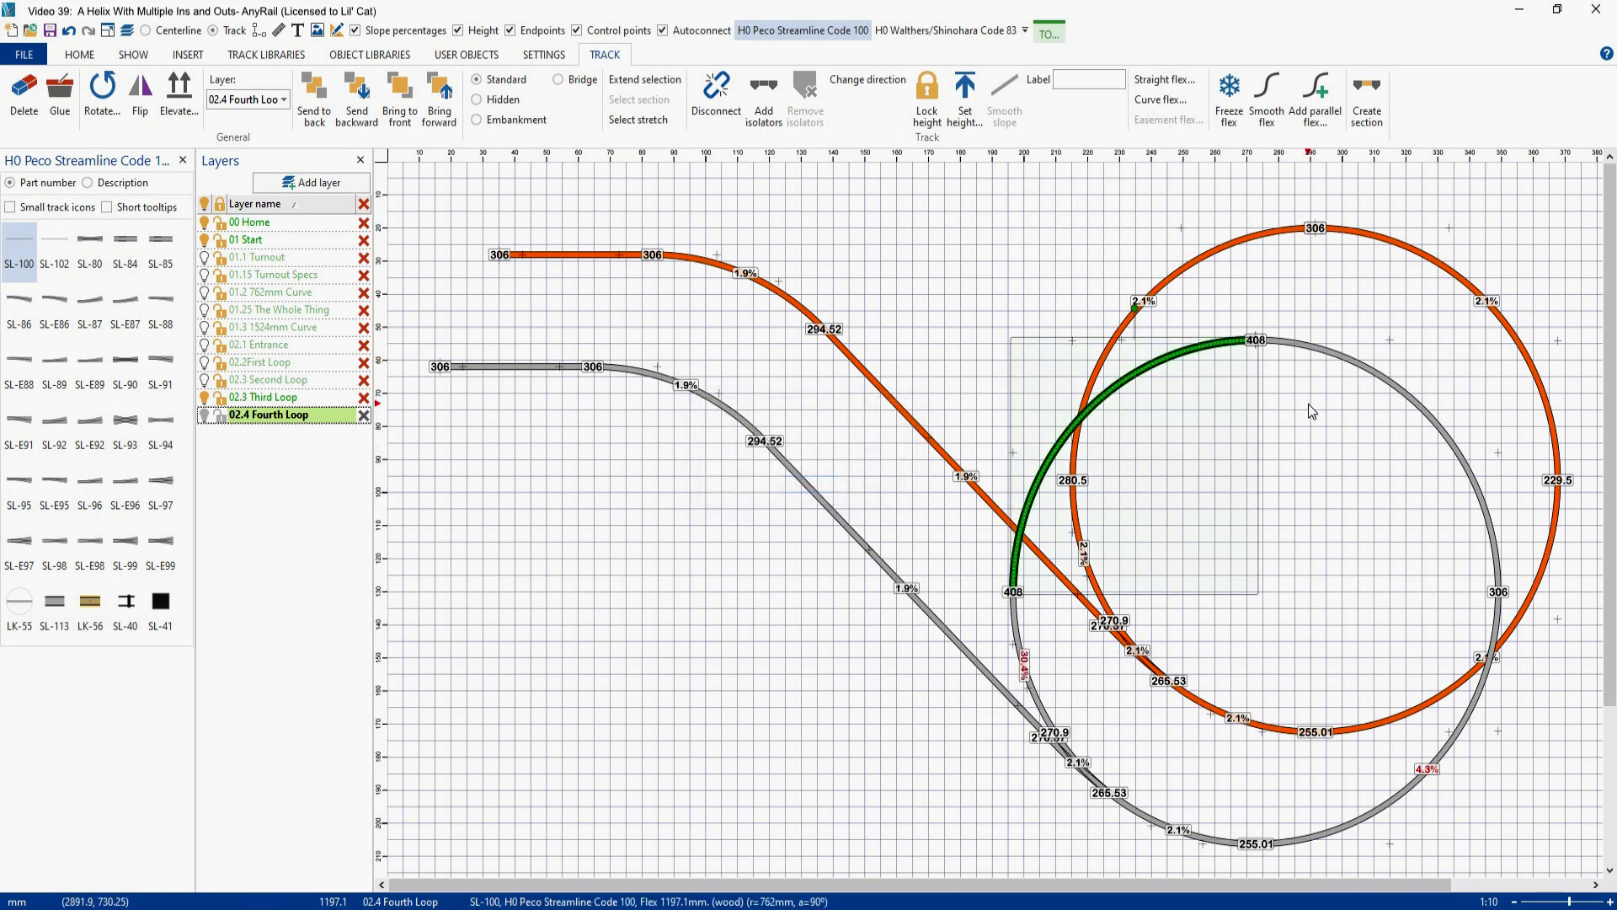
ctrl+click(1341, 366)
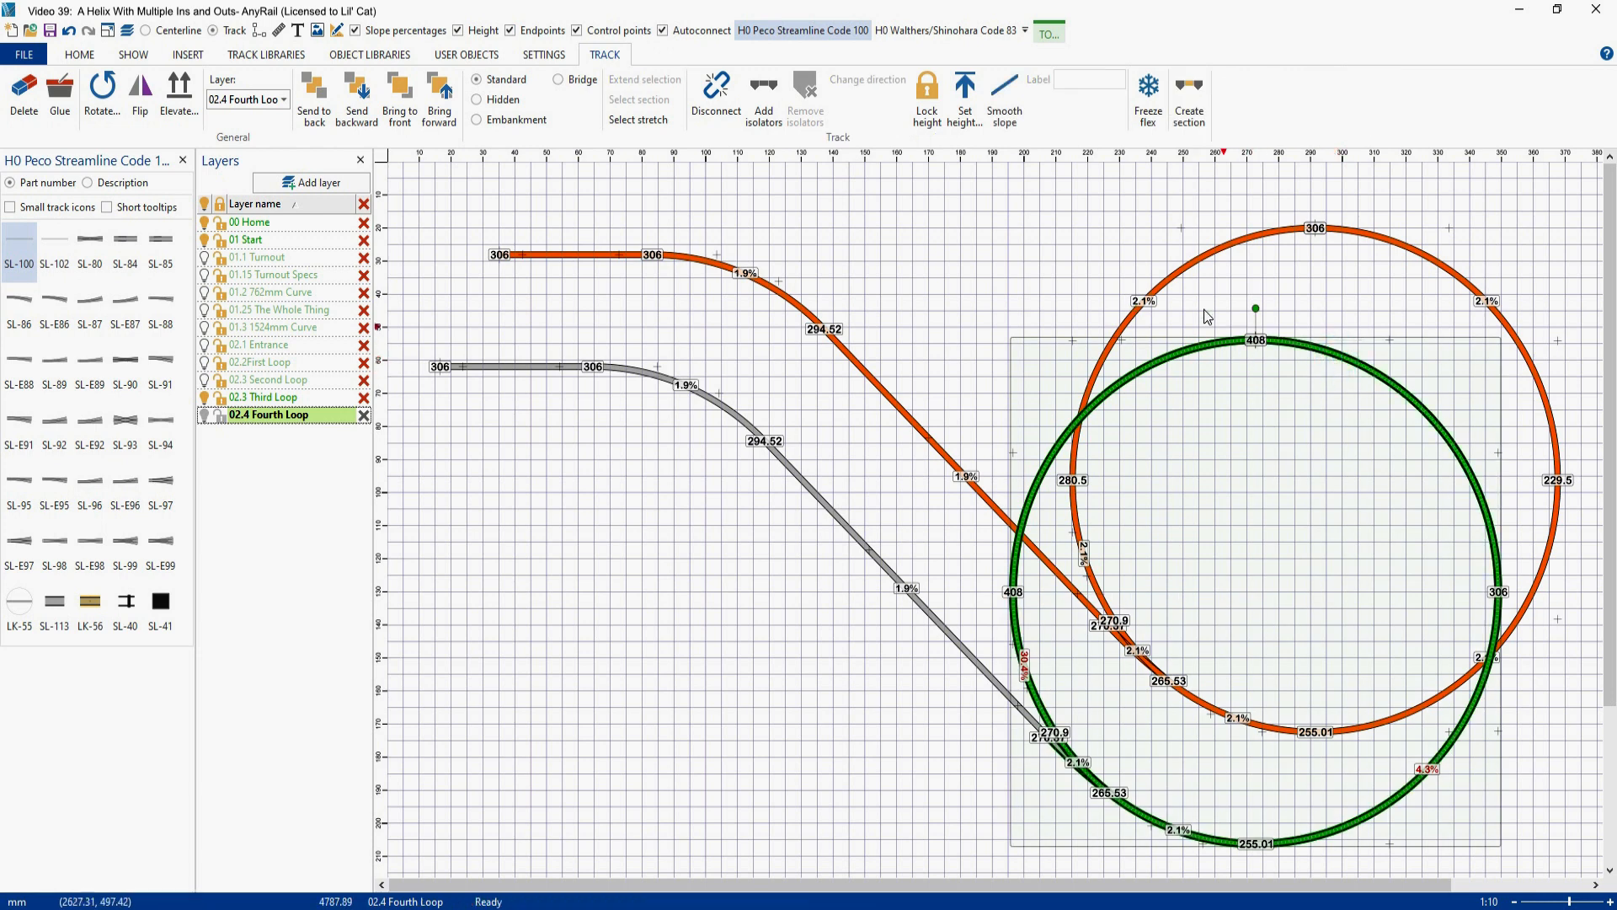
click(1004, 109)
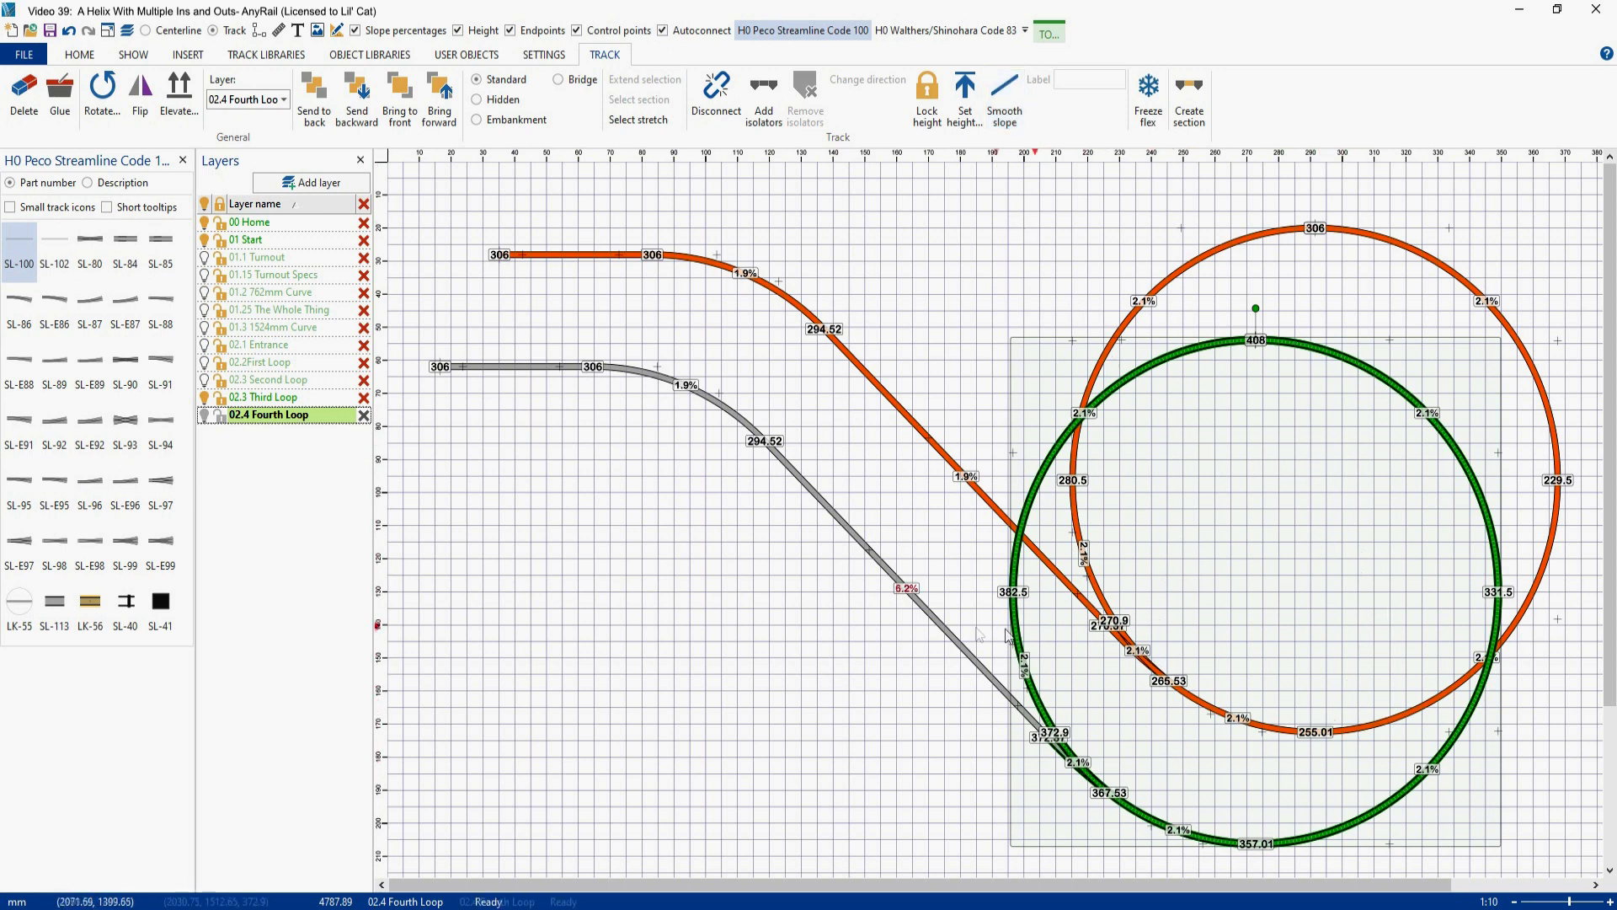
- Set the height of the copied loop's horizontal exit flex to 408
click(525, 370)
right_click(524, 372)
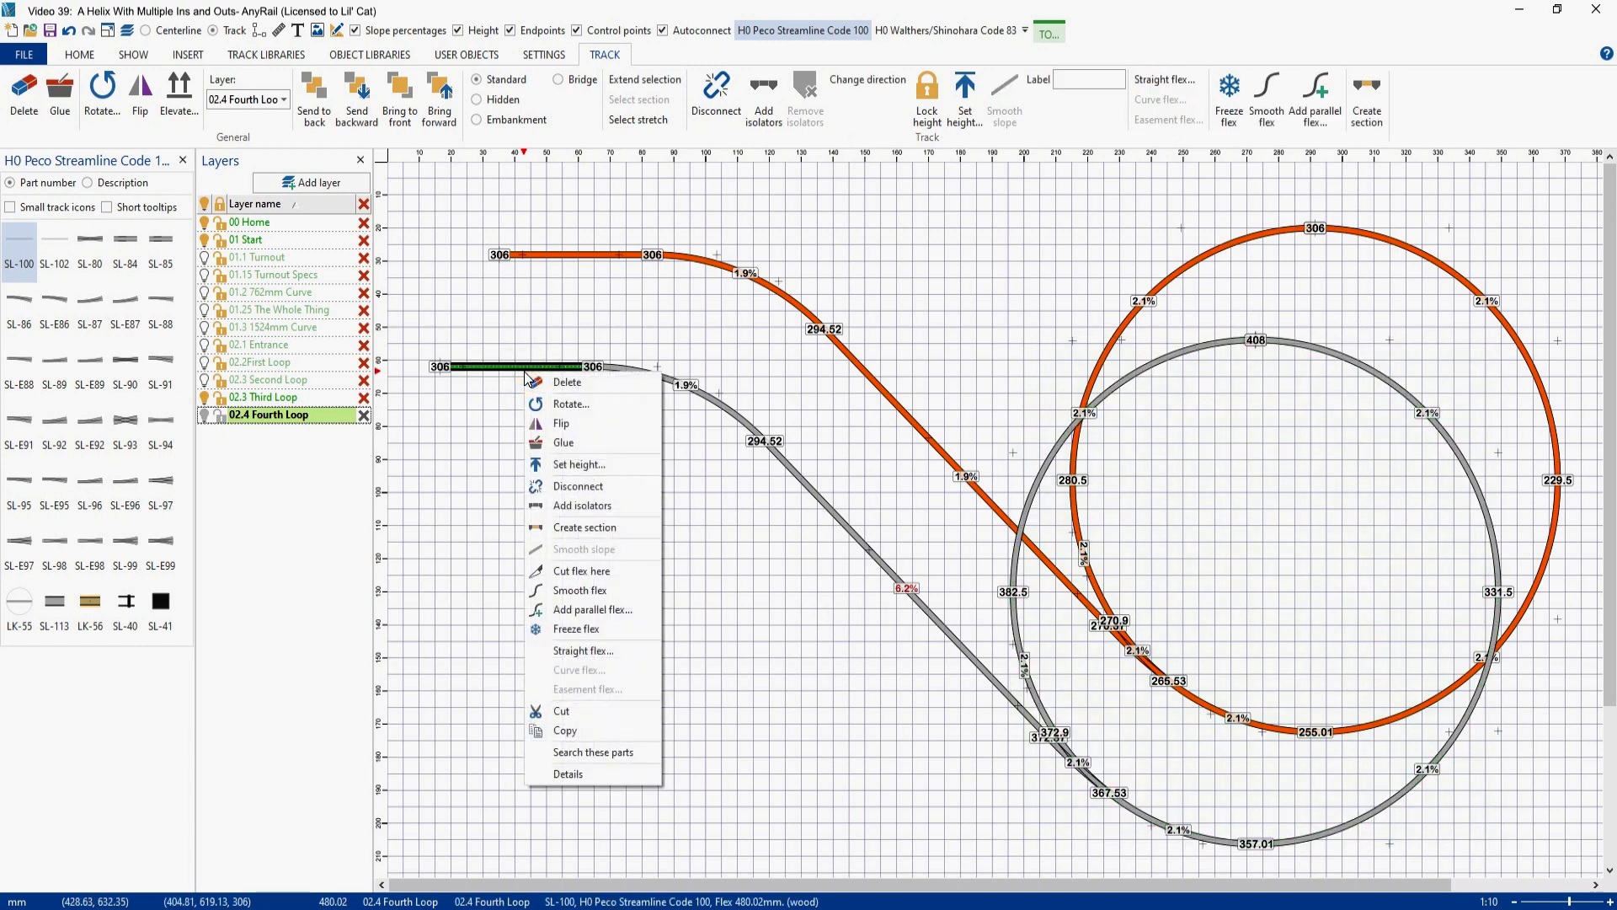
click(563, 467)
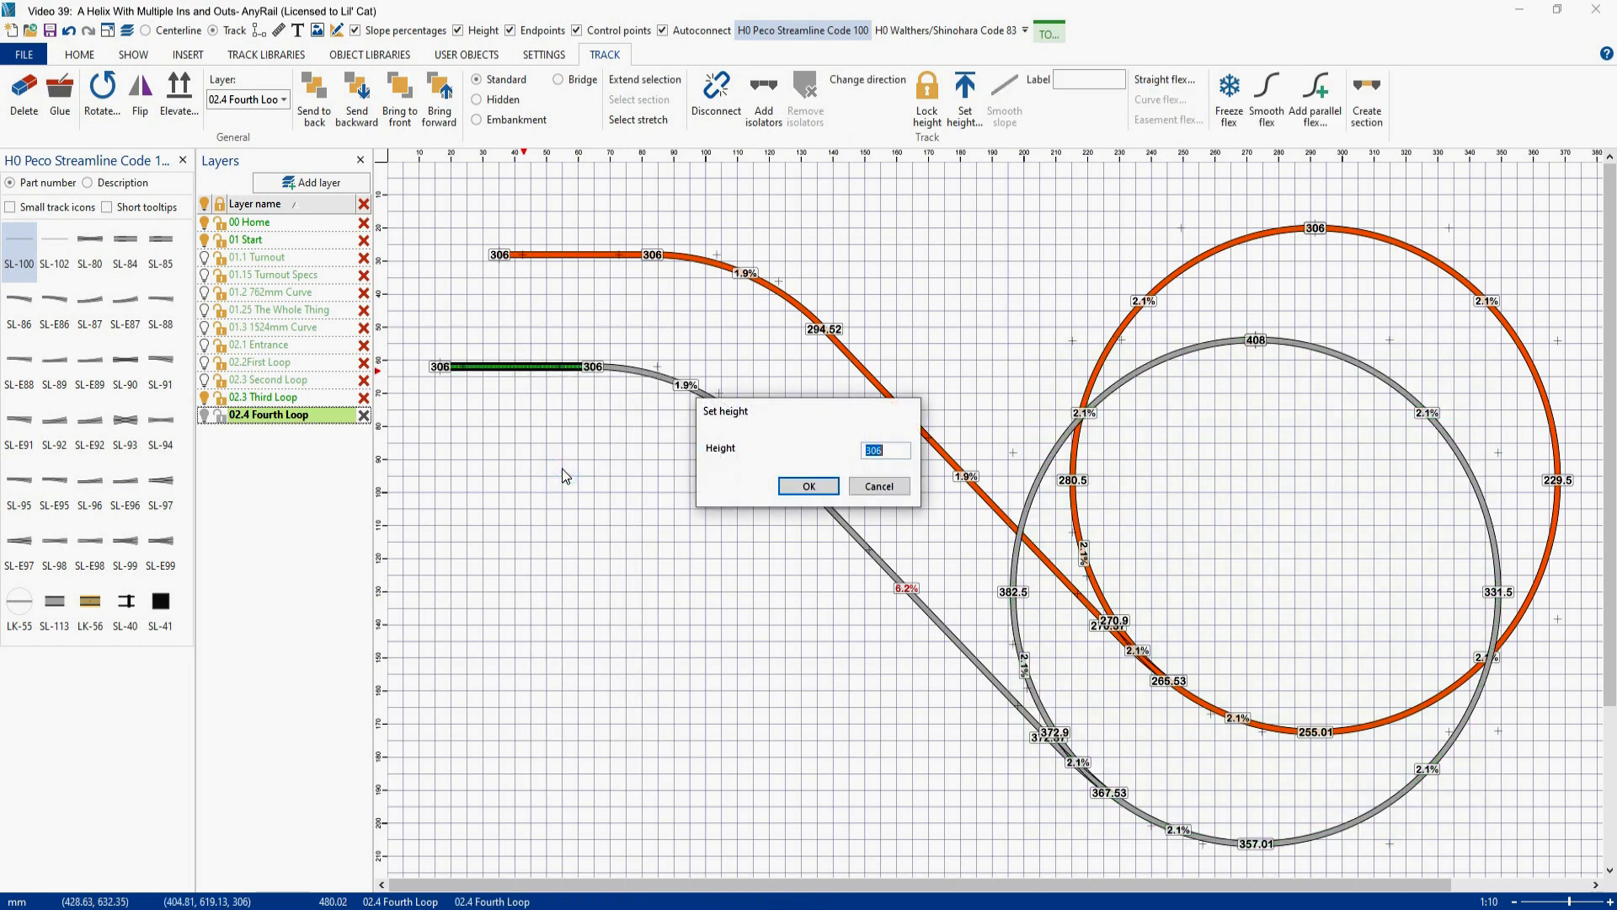
text(408)
key(Return)
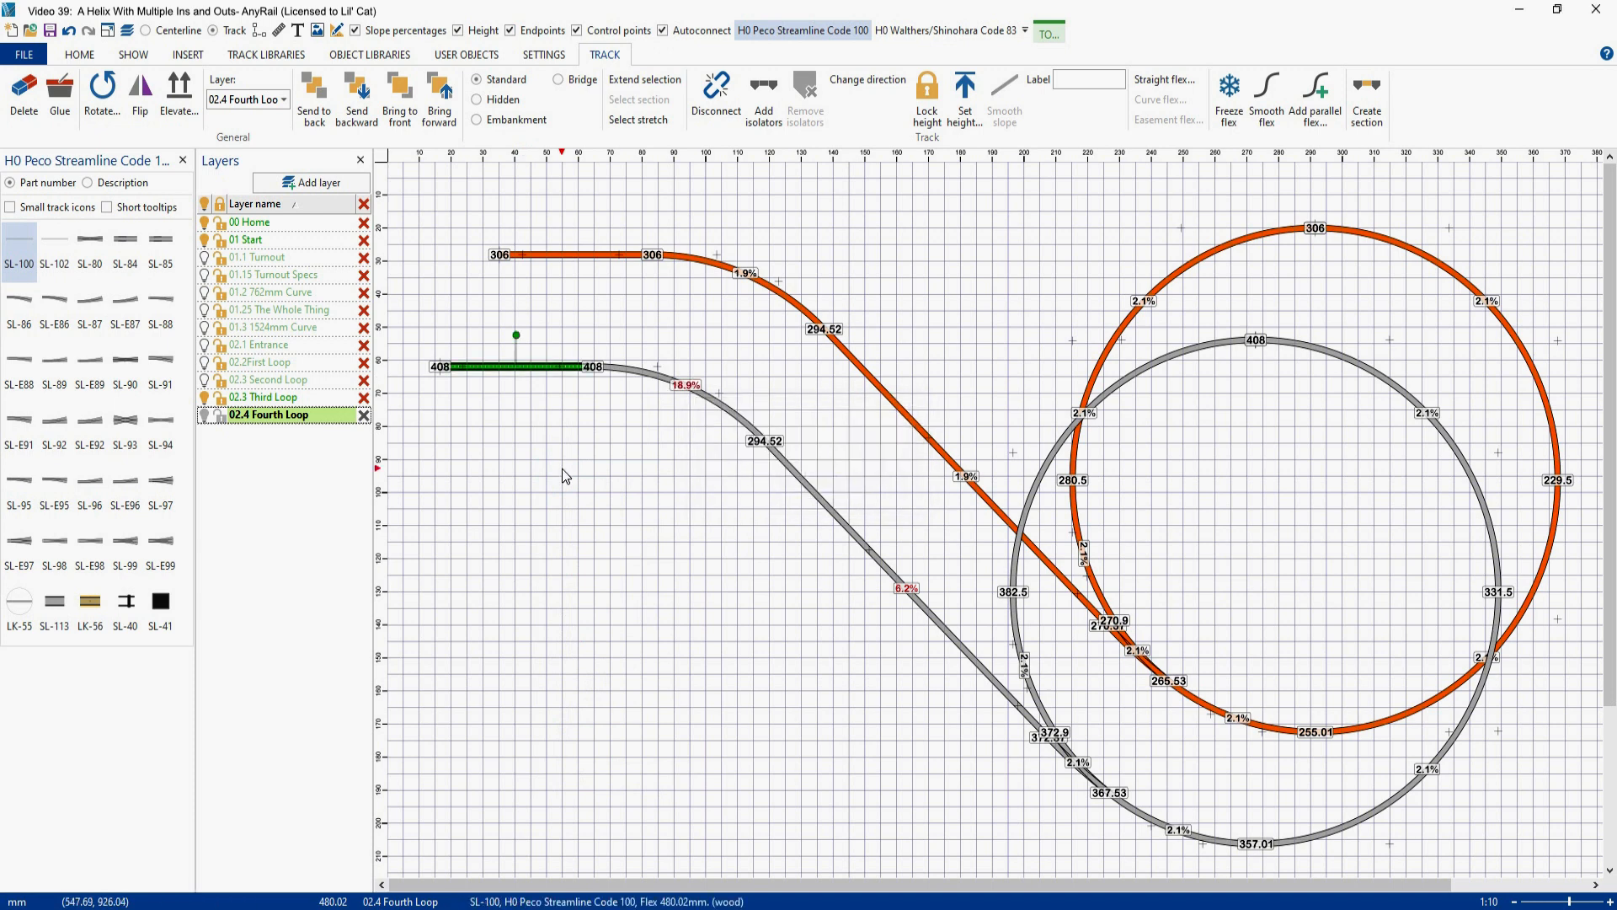
- With the 02.3 Third Loop layer hidden, make the copied loop and its exit track a yellow section named Fourth Loop
click(205, 399)
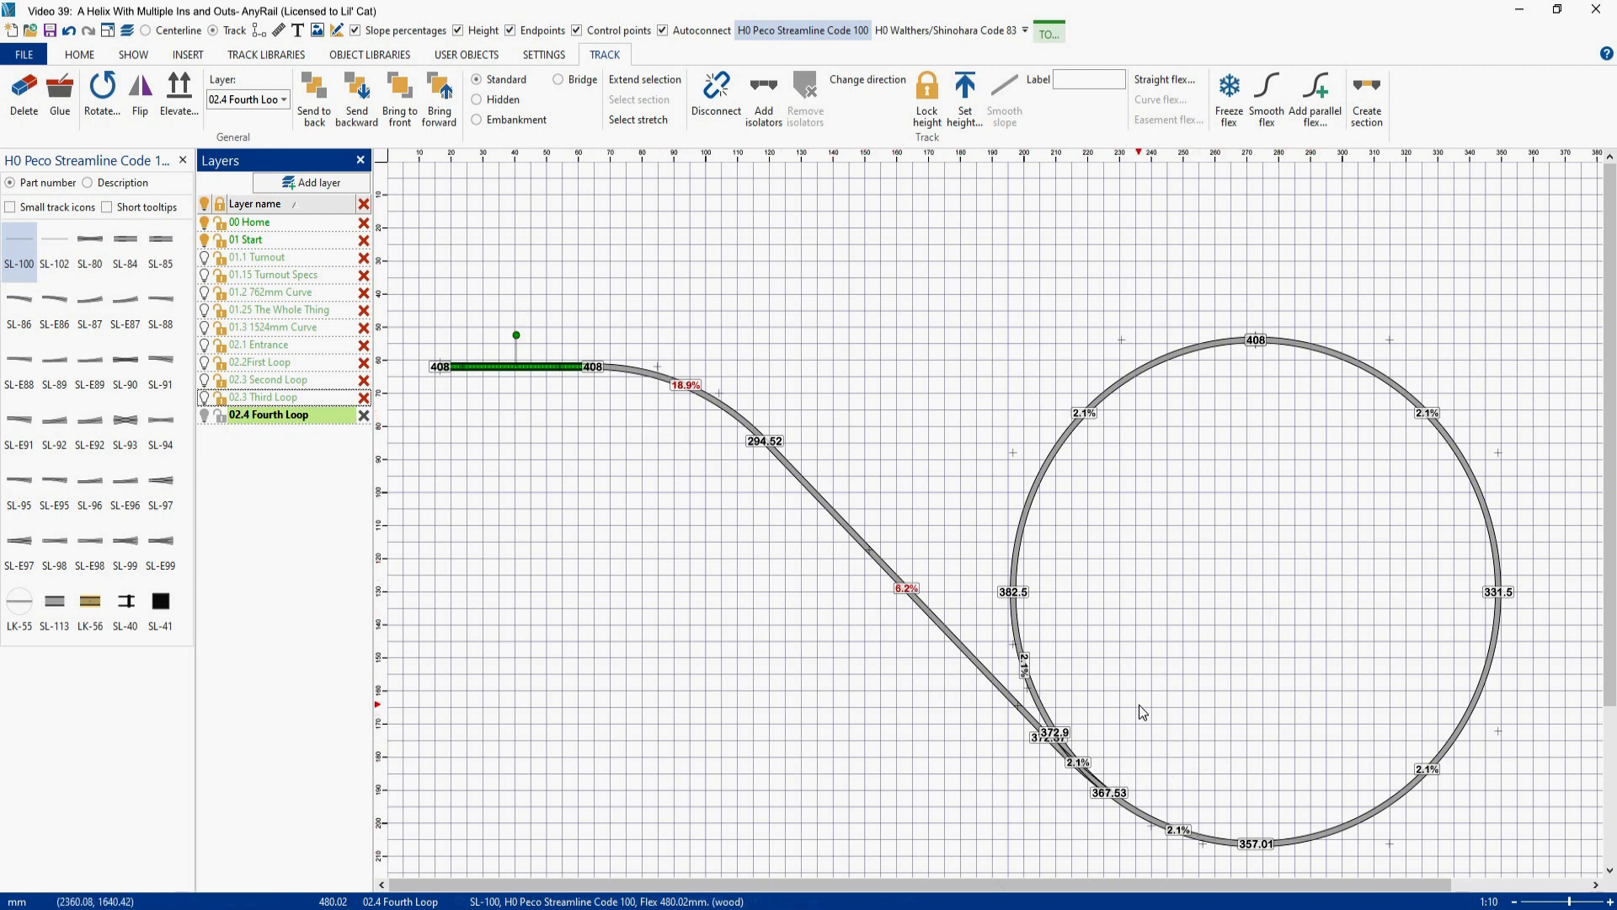
drag(408, 226, 1507, 894)
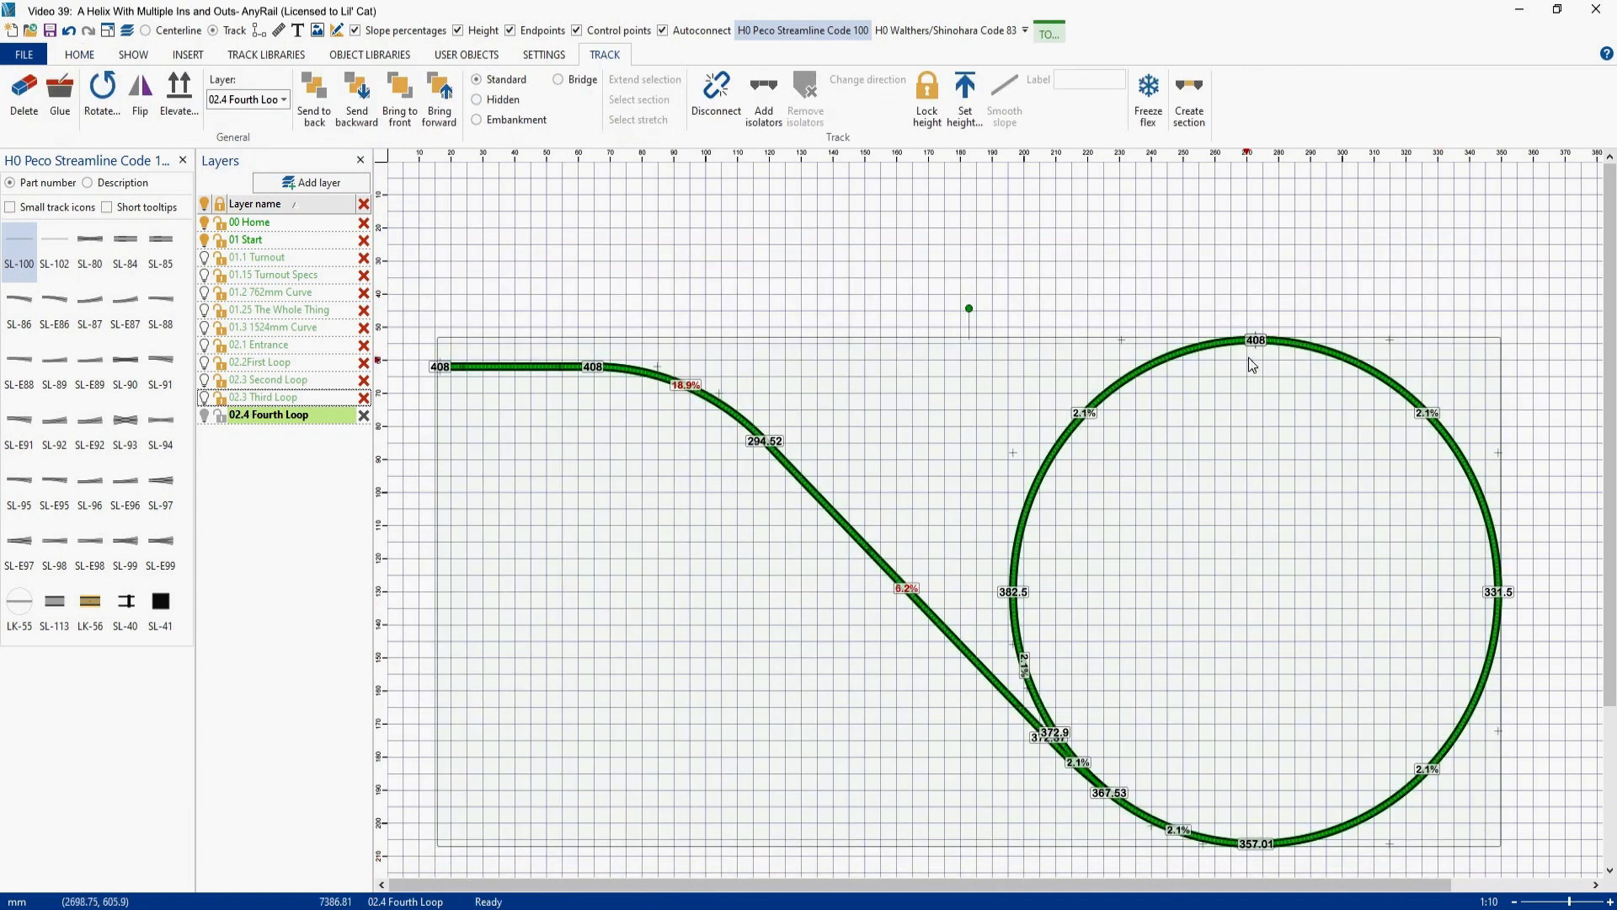
click(1190, 100)
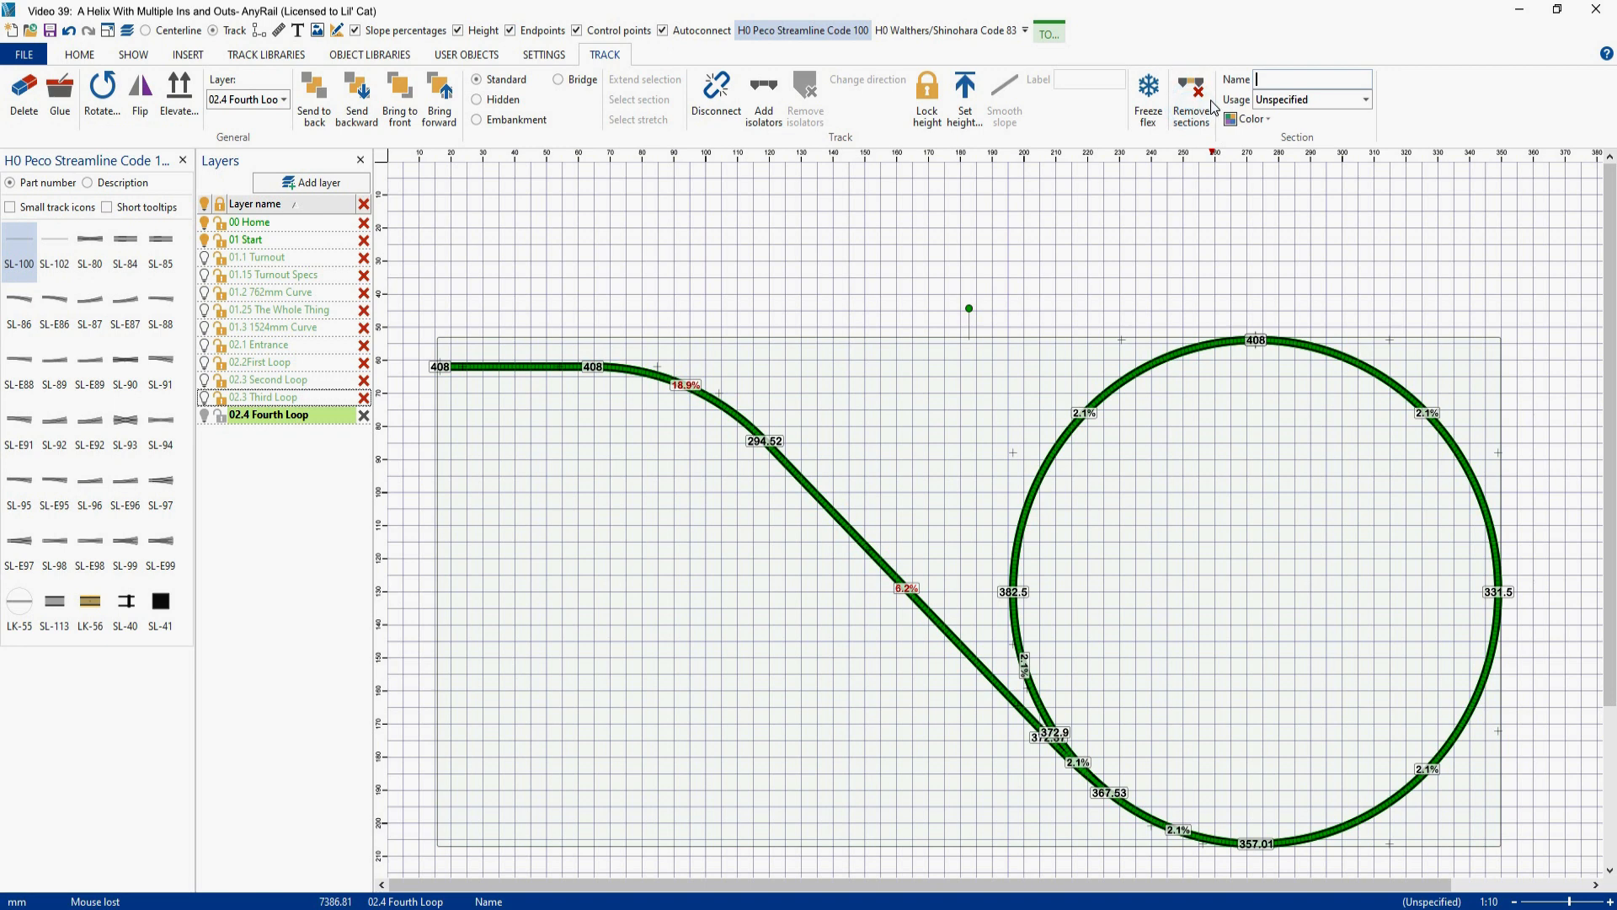
text(Fourth Loop)
click(1268, 123)
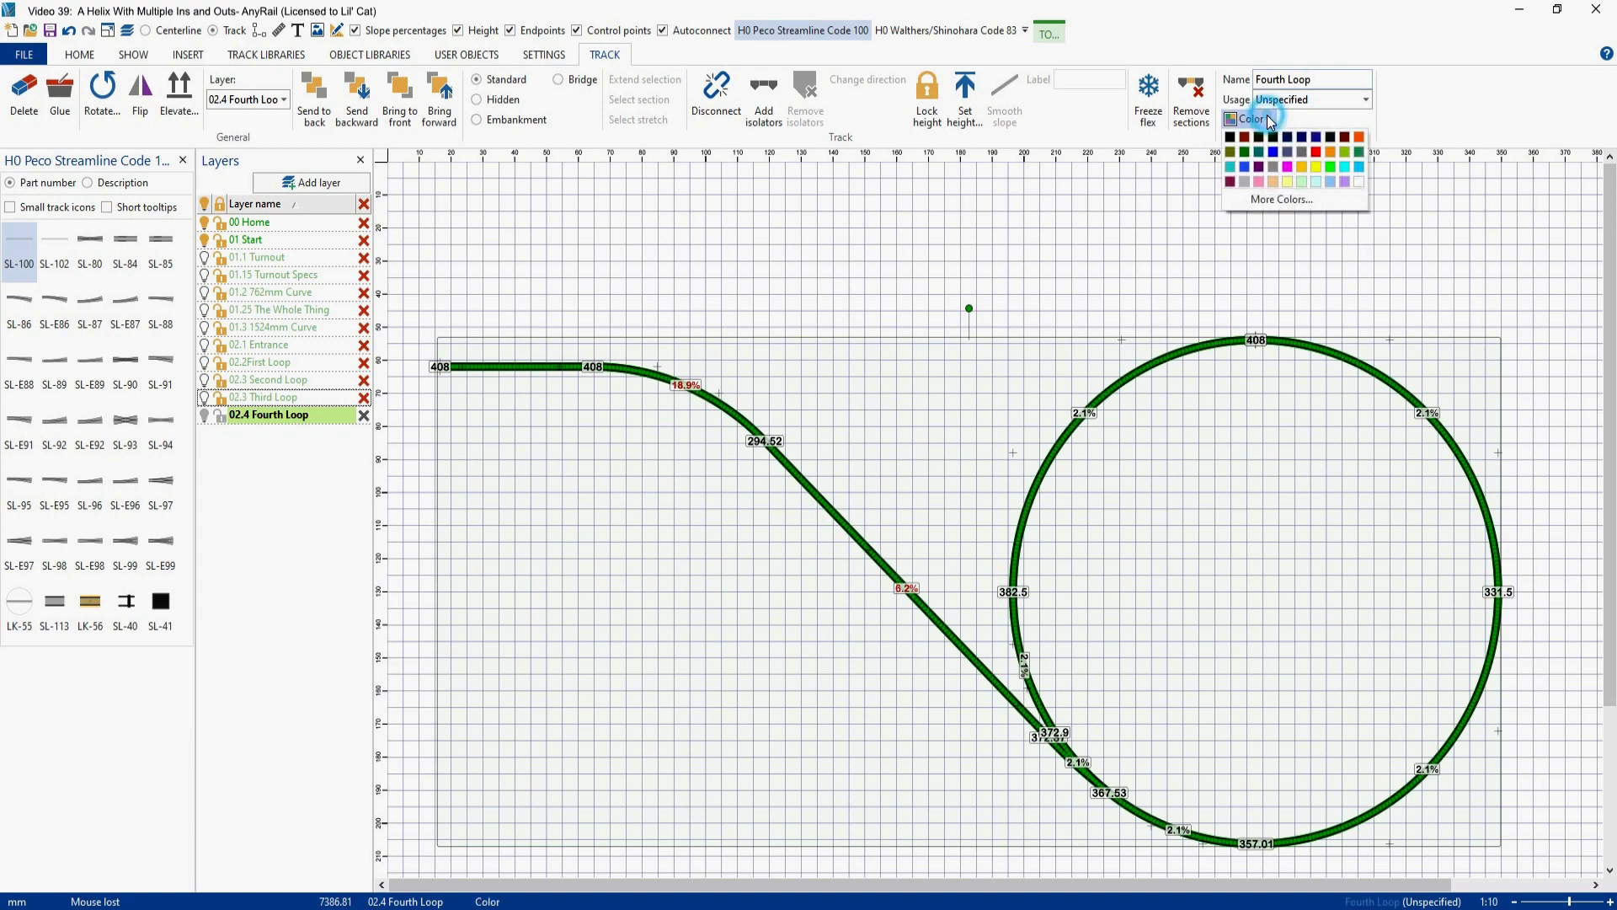
click(1320, 178)
click(1320, 236)
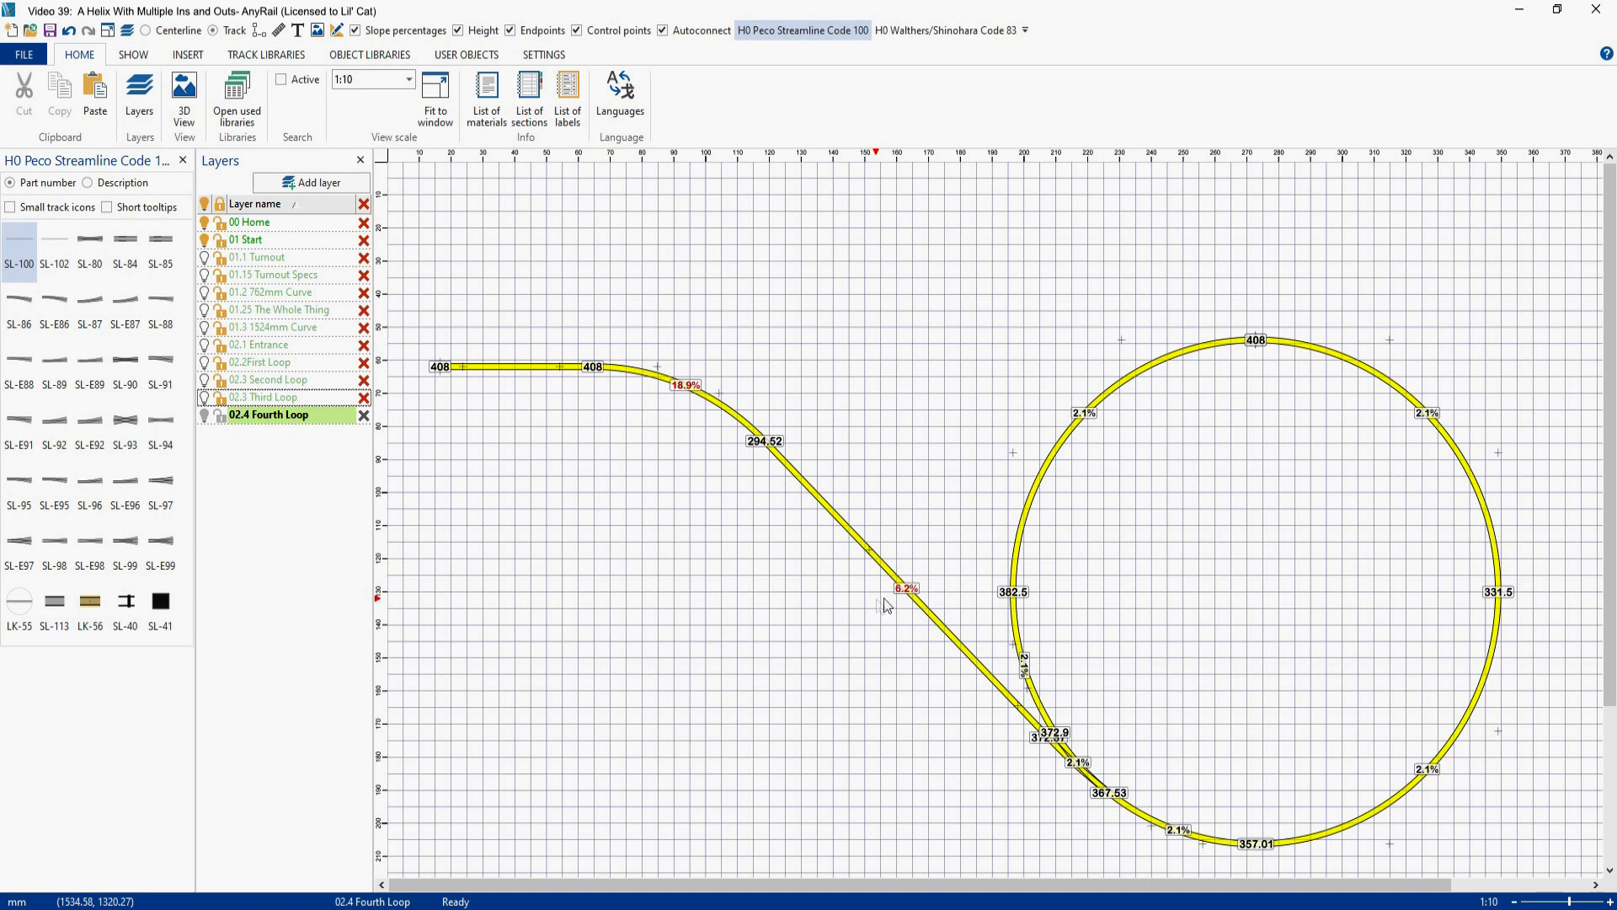
- Delete the upper-left quarter curve of the yellow fourth loop
right_click(1129, 432)
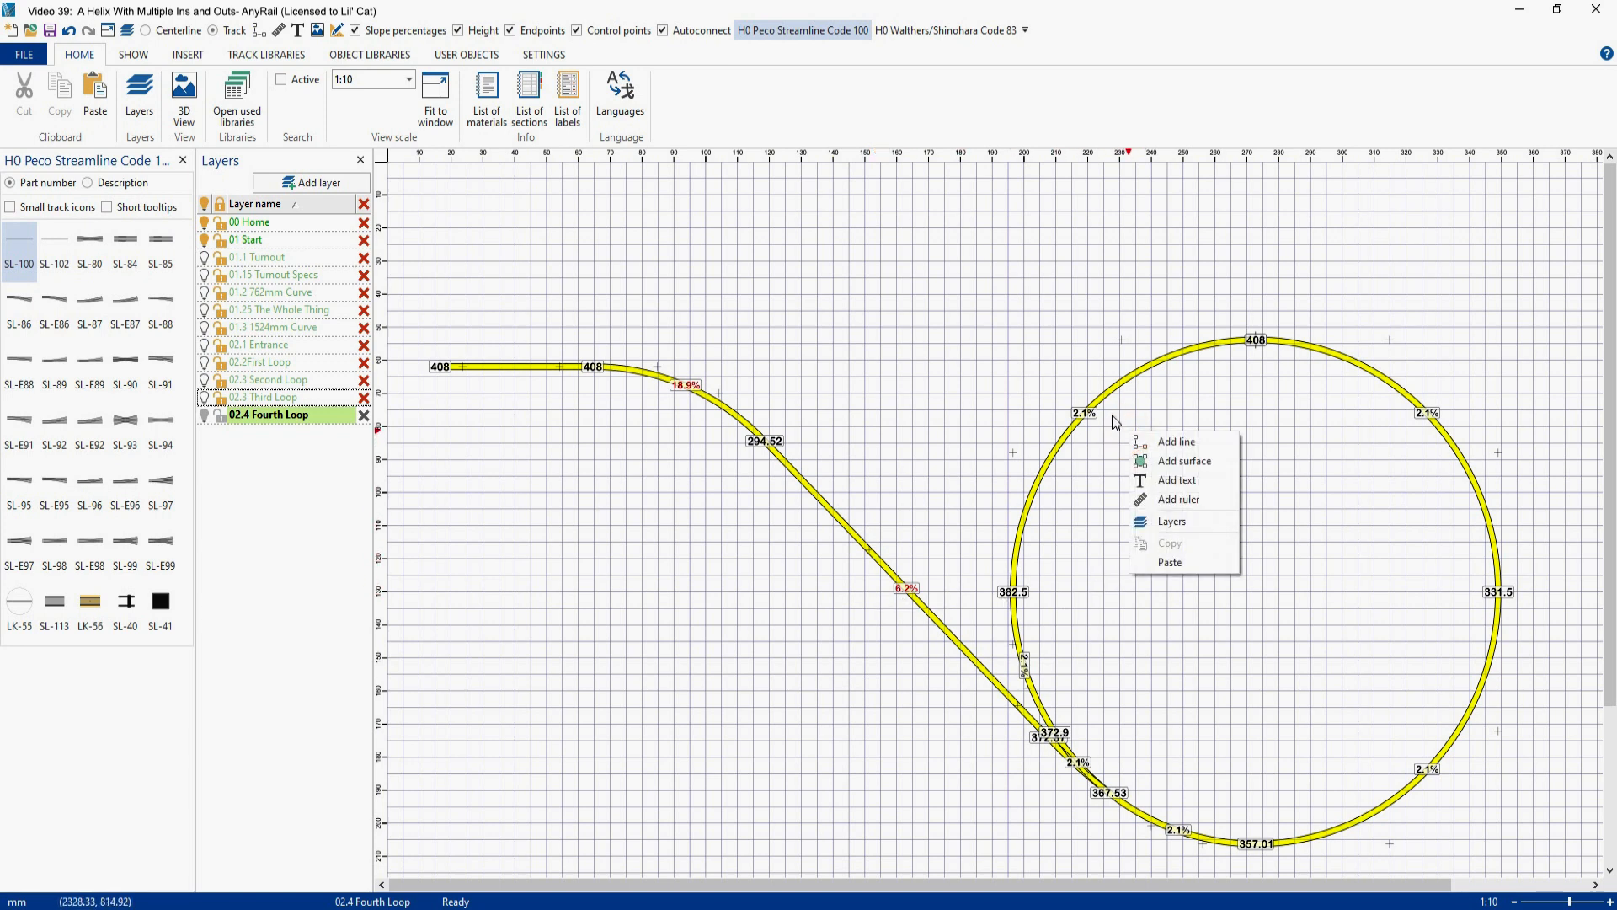
click(1105, 398)
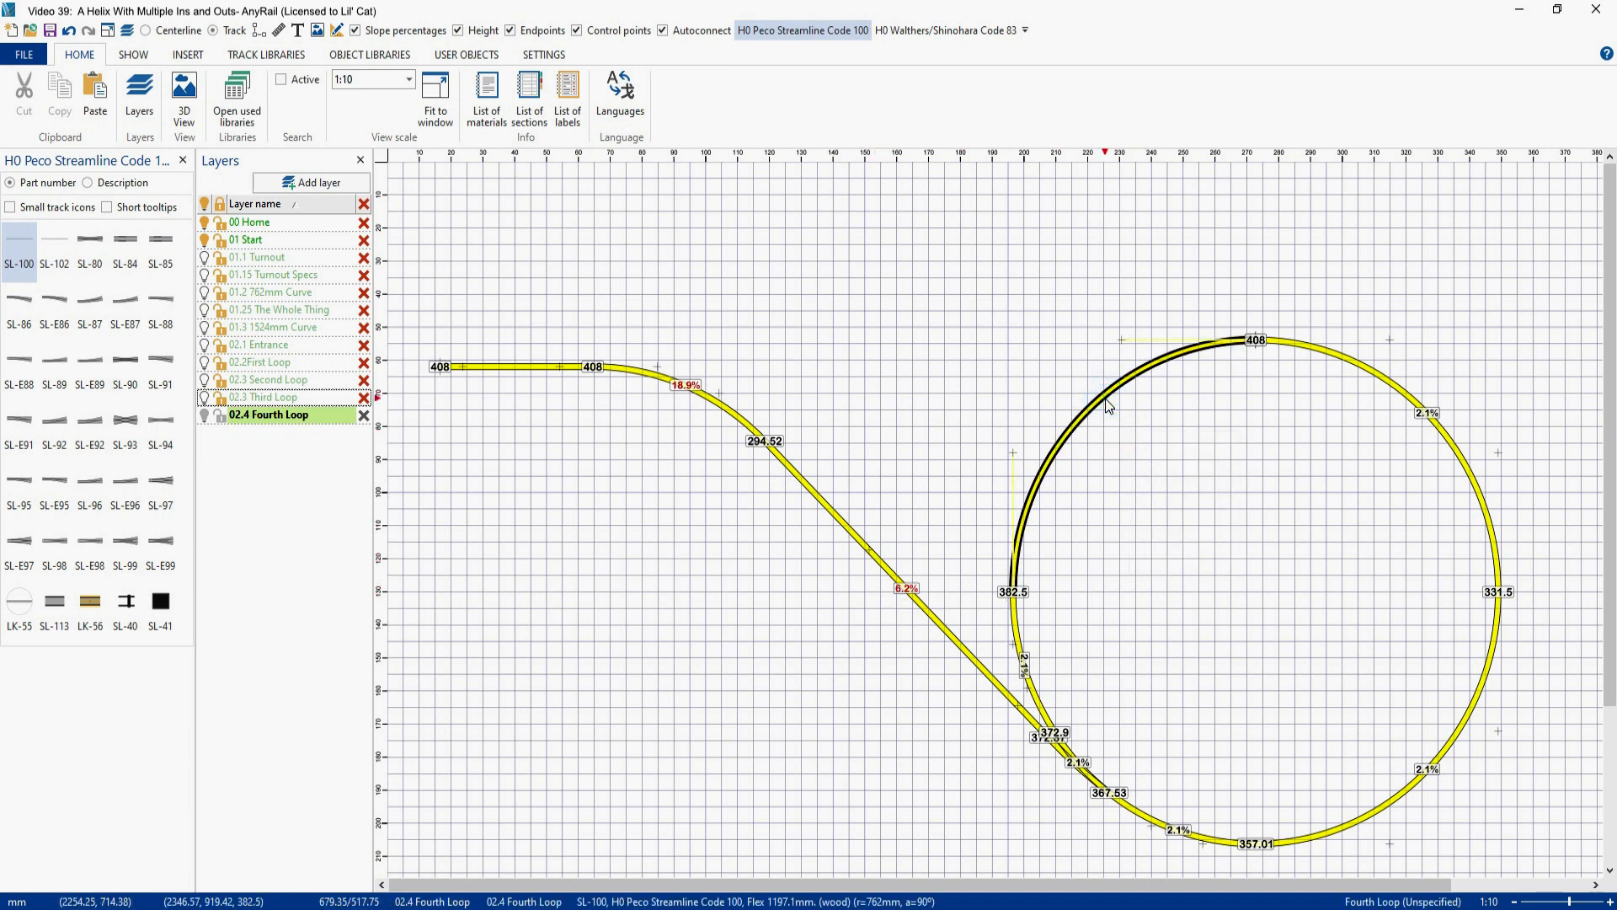
right_click(1109, 406)
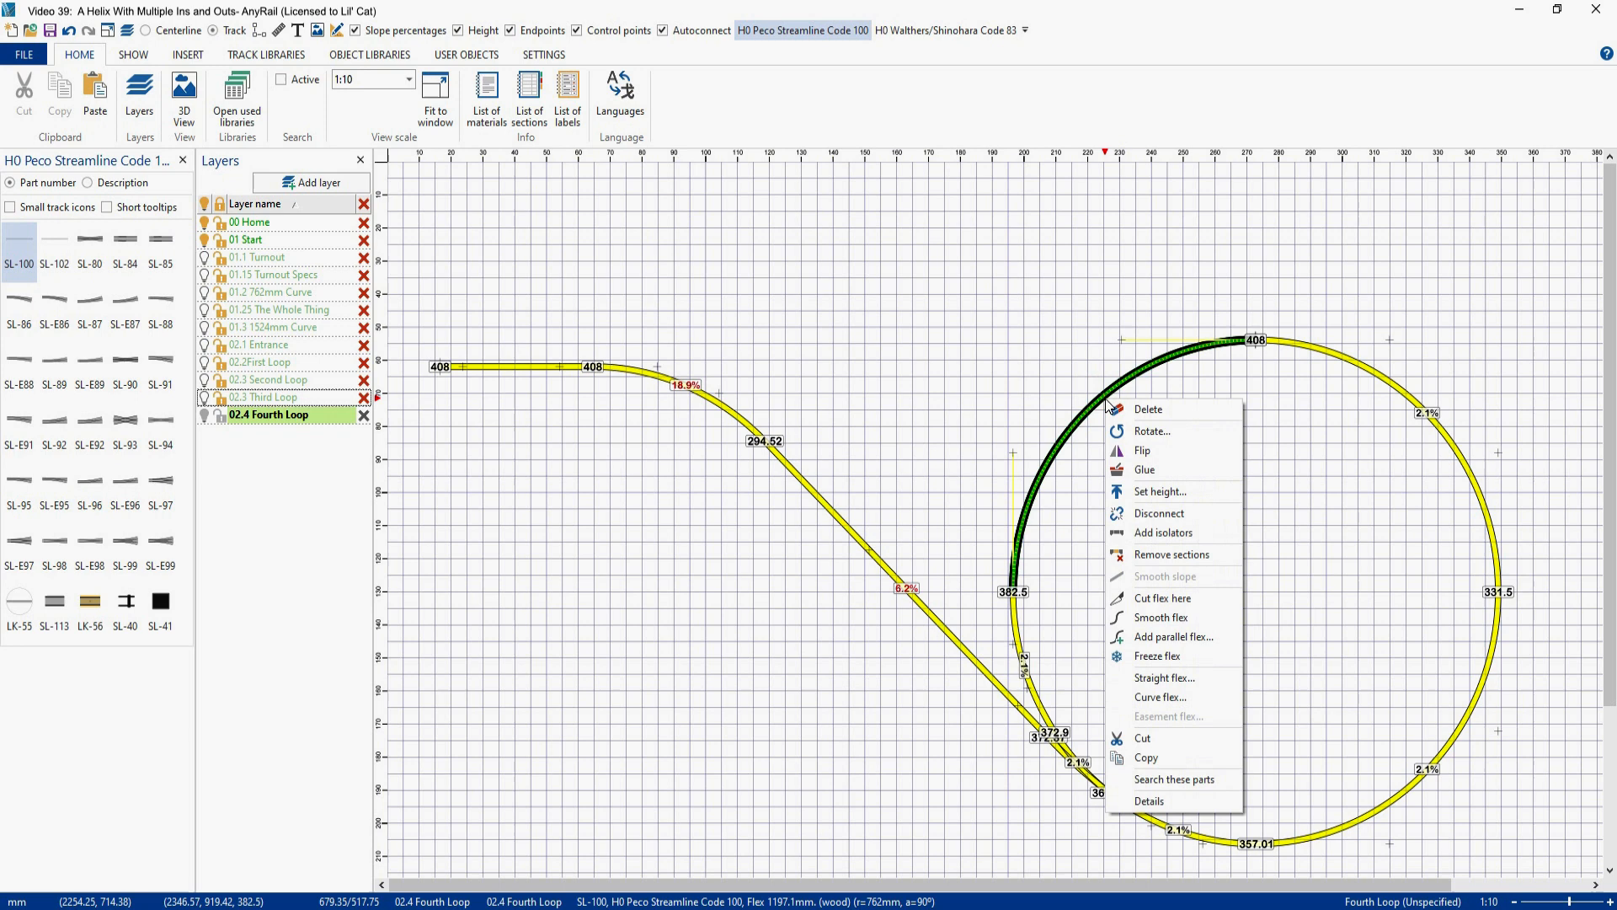
click(1150, 410)
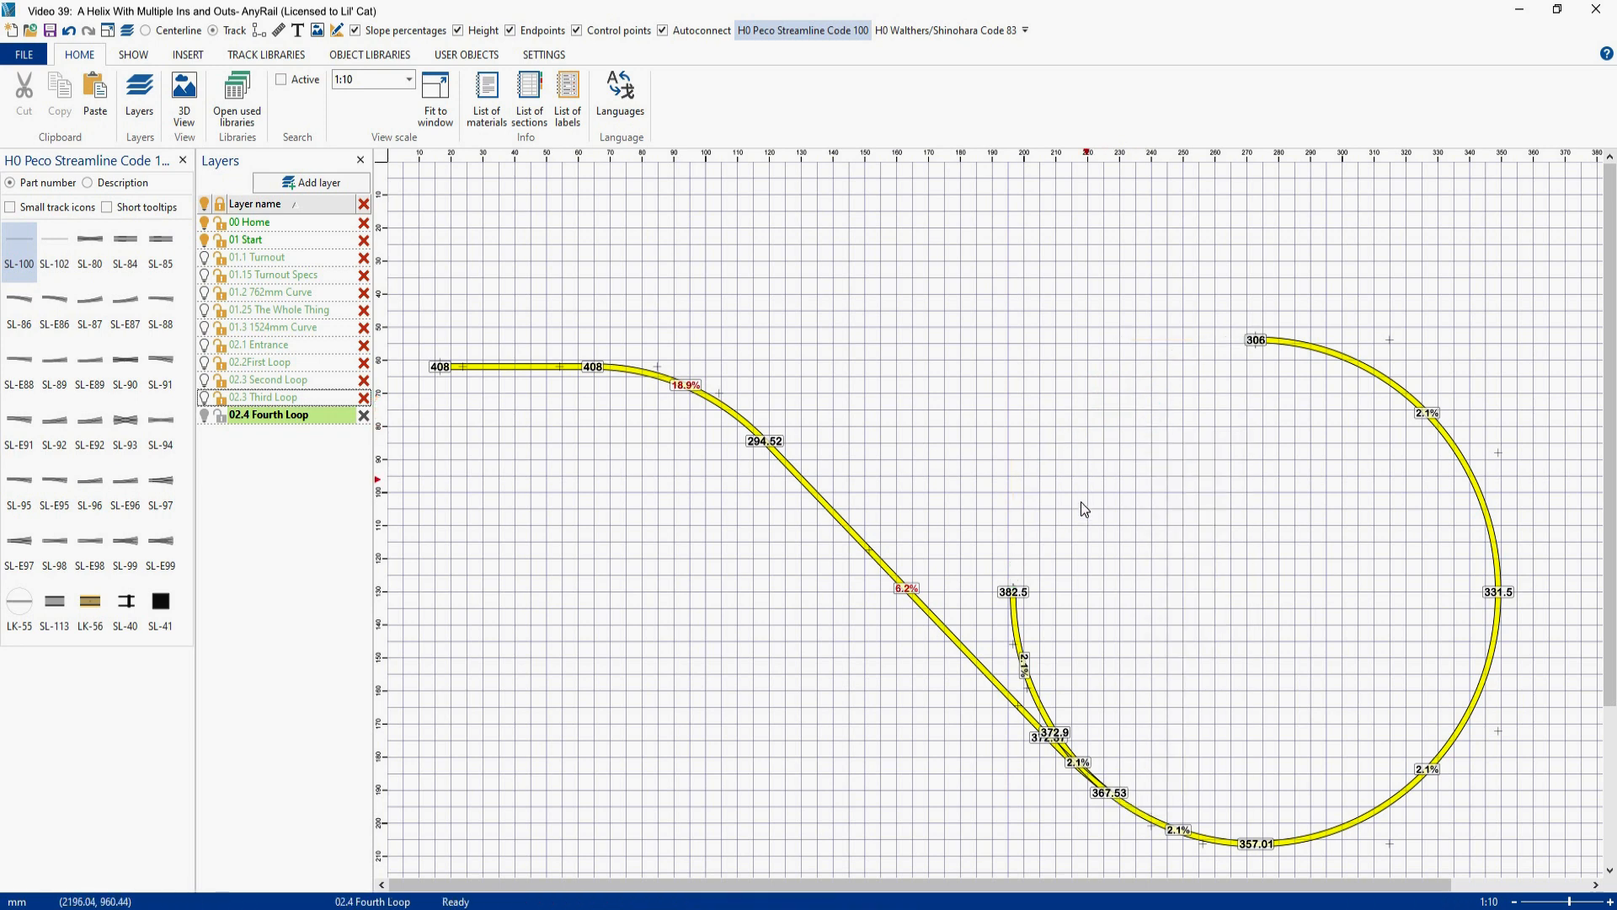
- Disconnect the short curved flex above the fourth loop's turnout and move it into the open area inside the loop
click(1019, 632)
right_click(1019, 634)
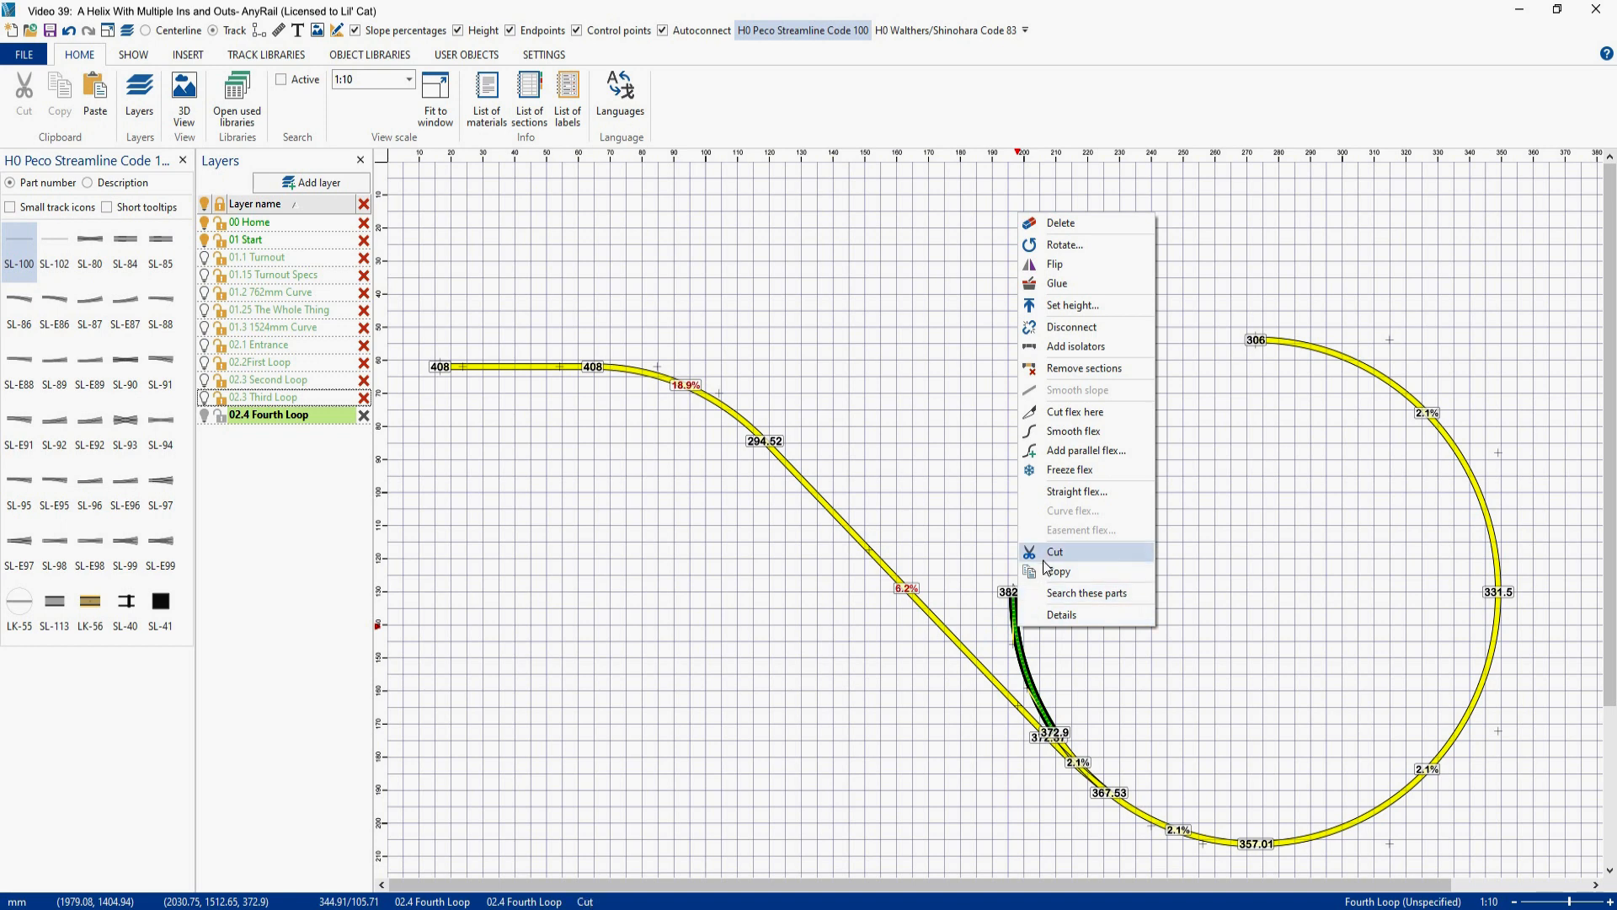
click(1082, 328)
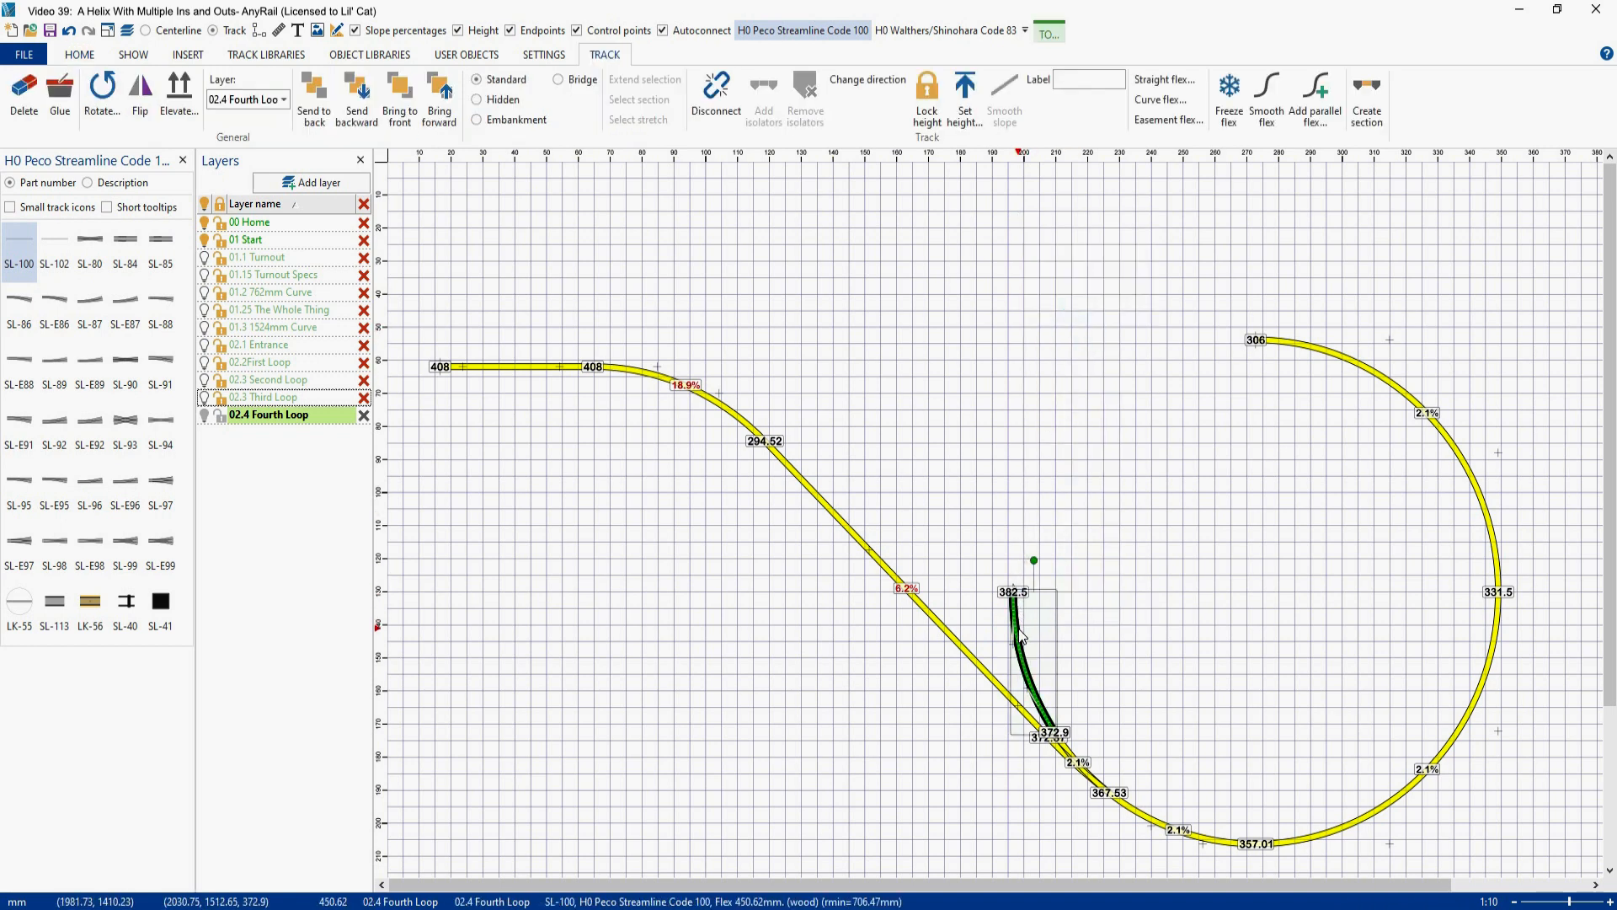
drag(1023, 629, 1283, 525)
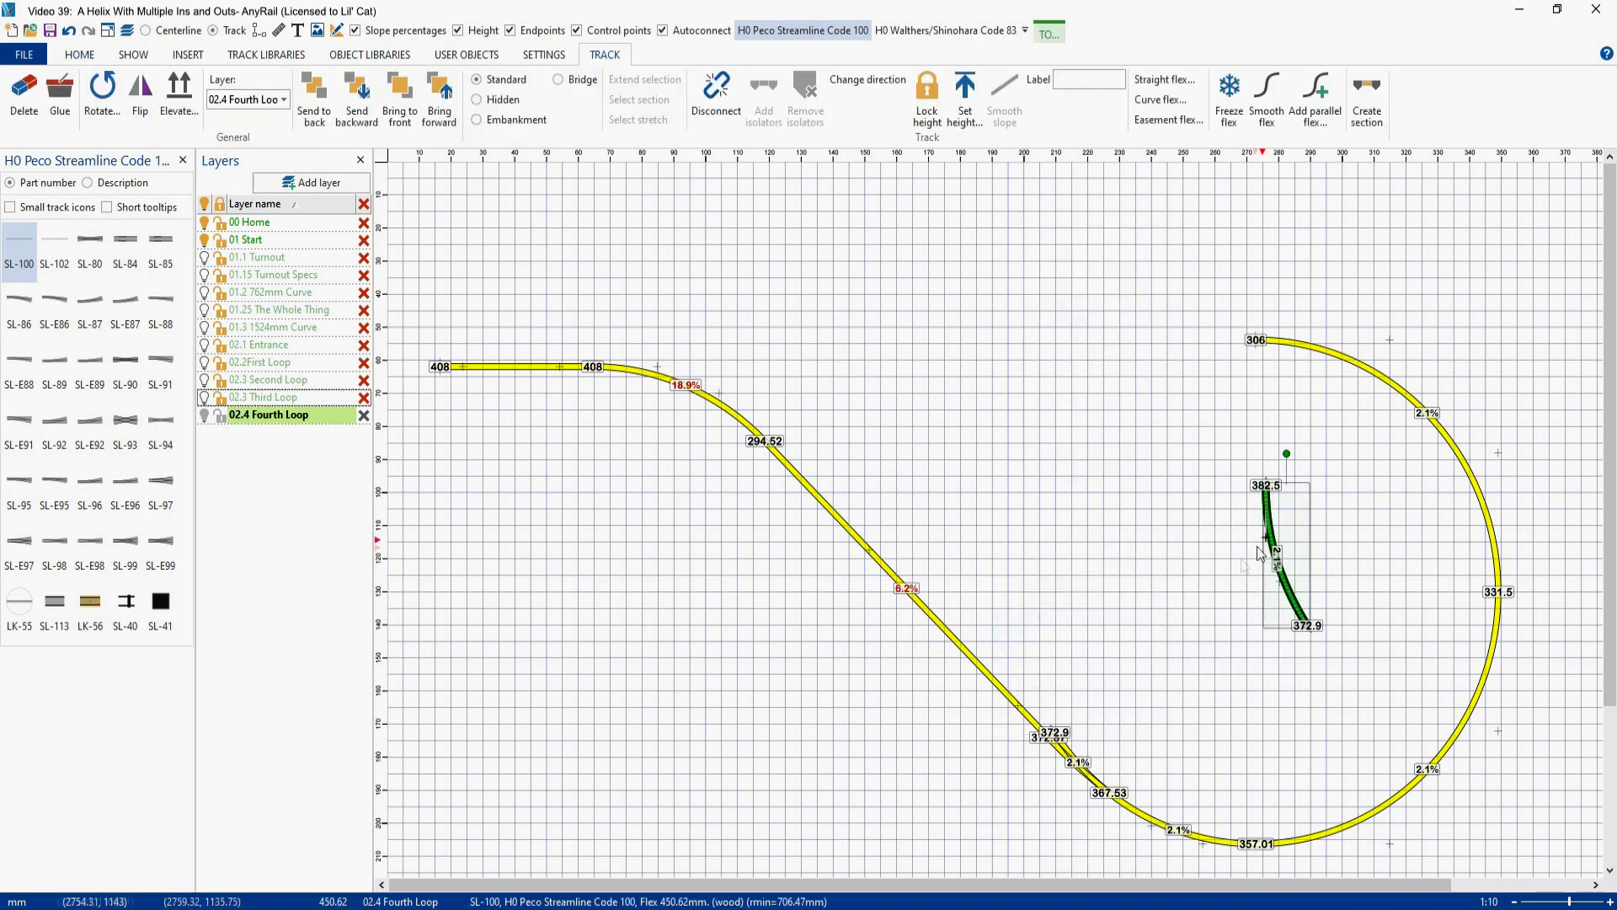
click(1153, 559)
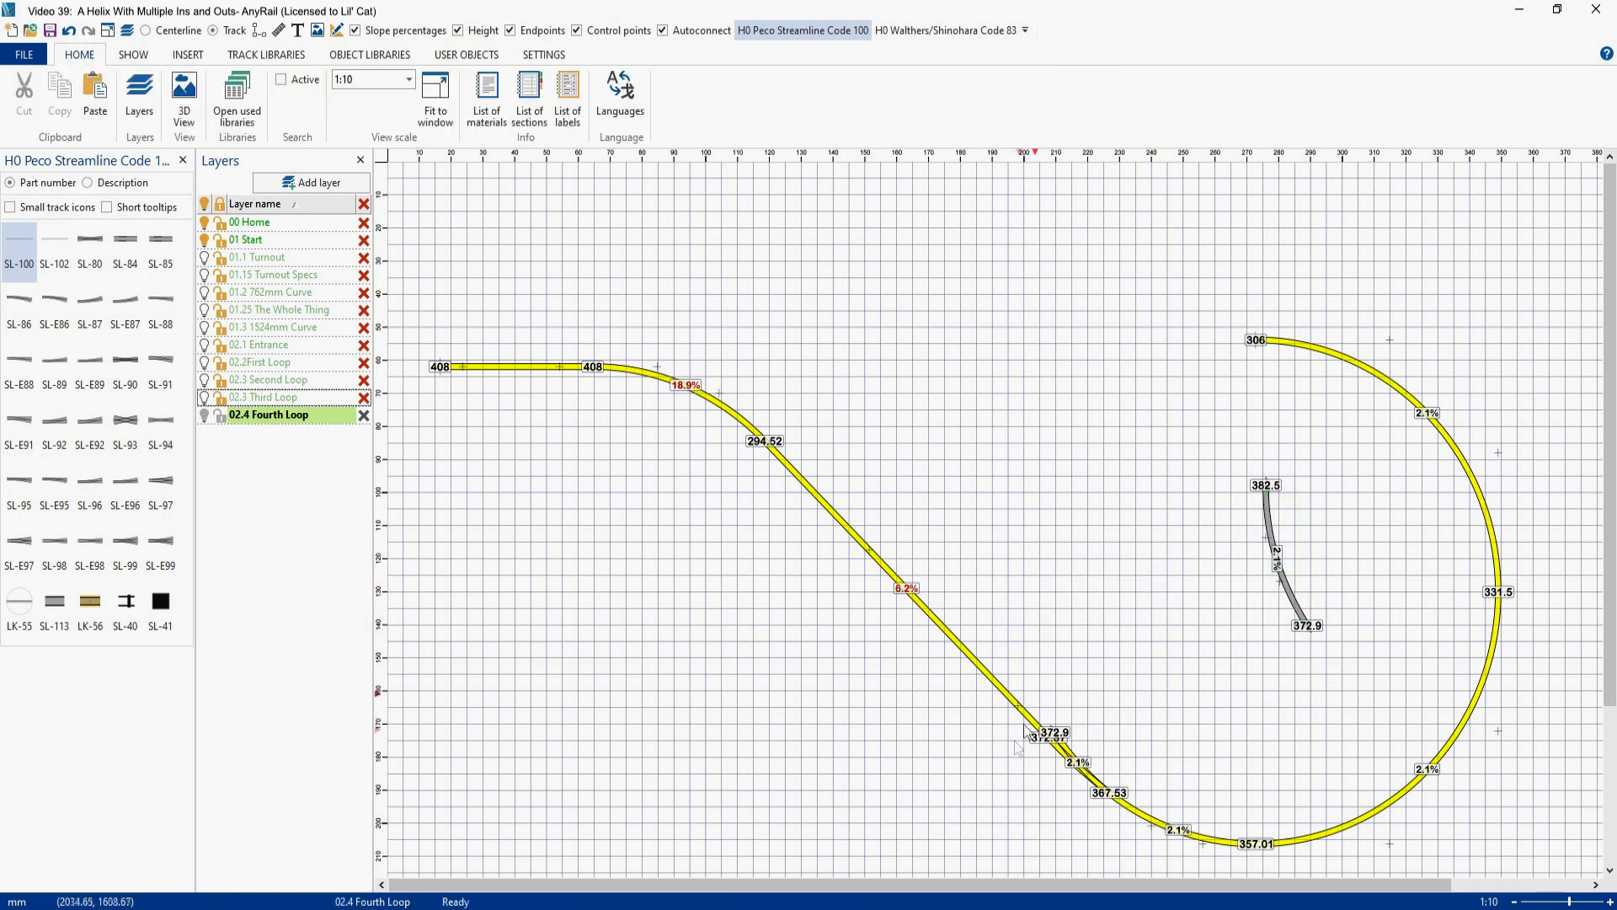
- Delete the turnout joining the fourth loop to its diagonal exit track
click(1086, 784)
right_click(1085, 781)
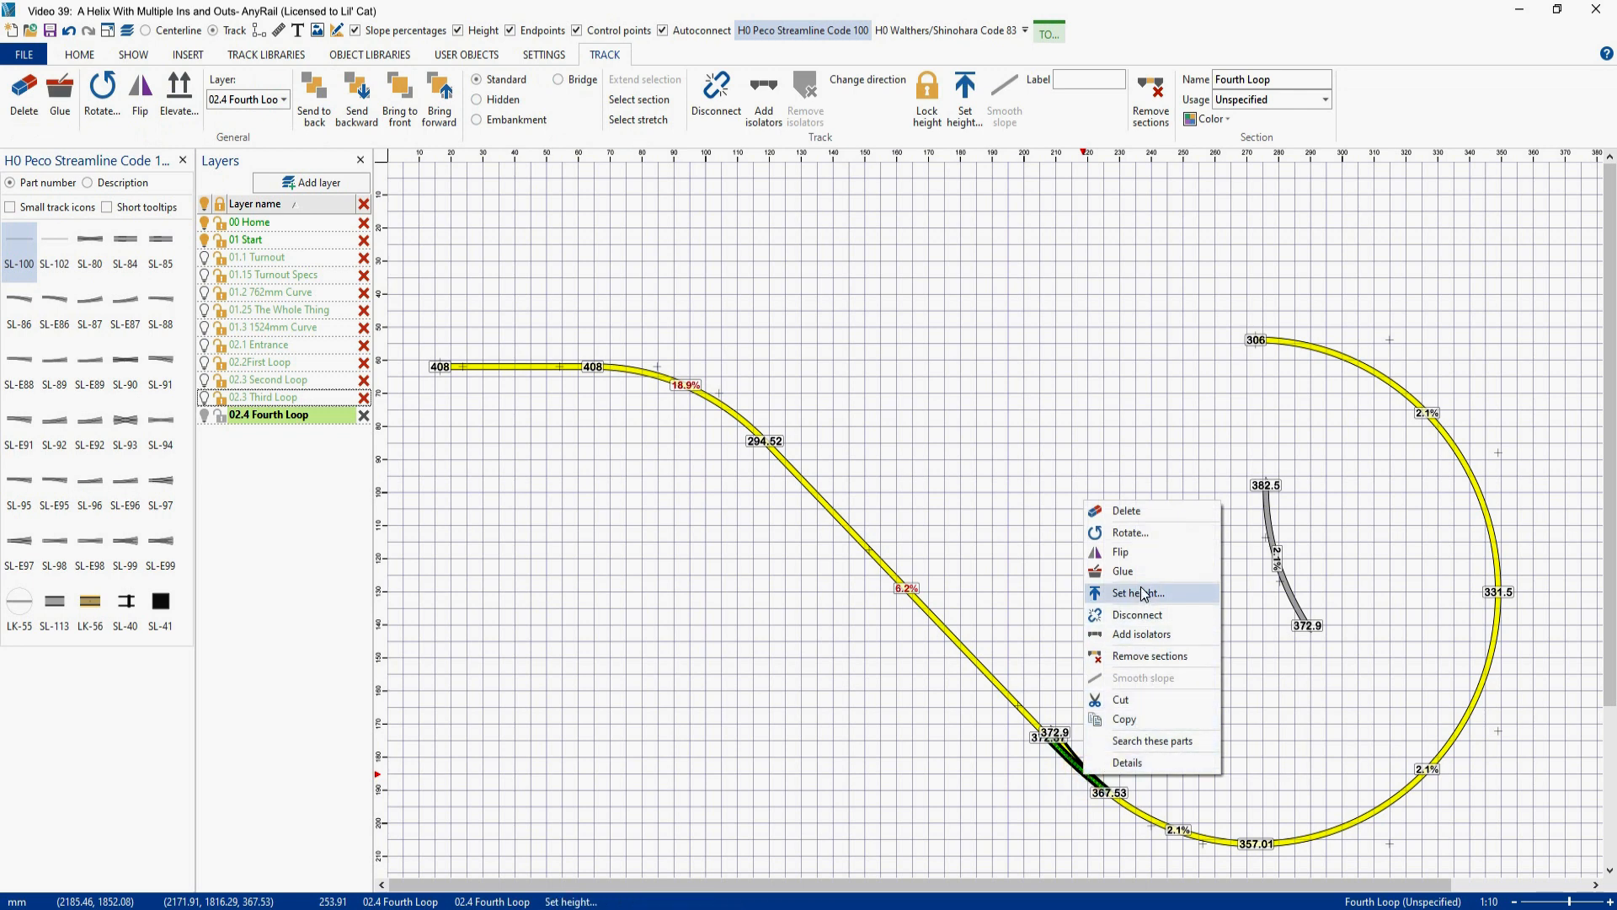
click(1135, 508)
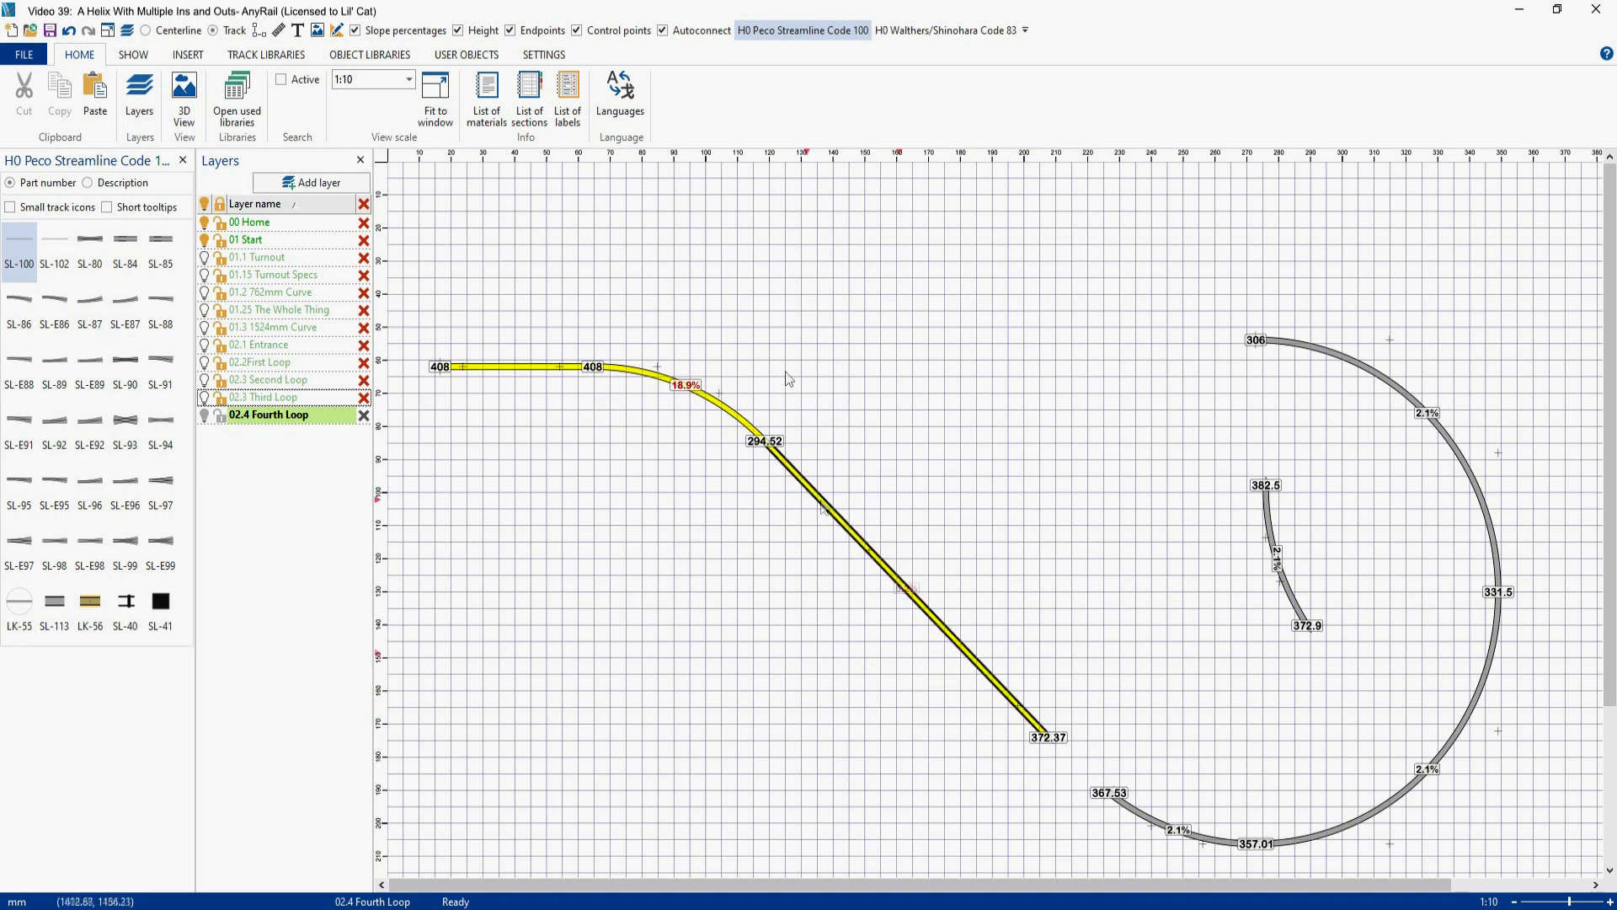
- With the height labels hidden, shorten the diagonal exit flex to about 623 mm and check the angles of its free end and the loop's lower open end
click(458, 30)
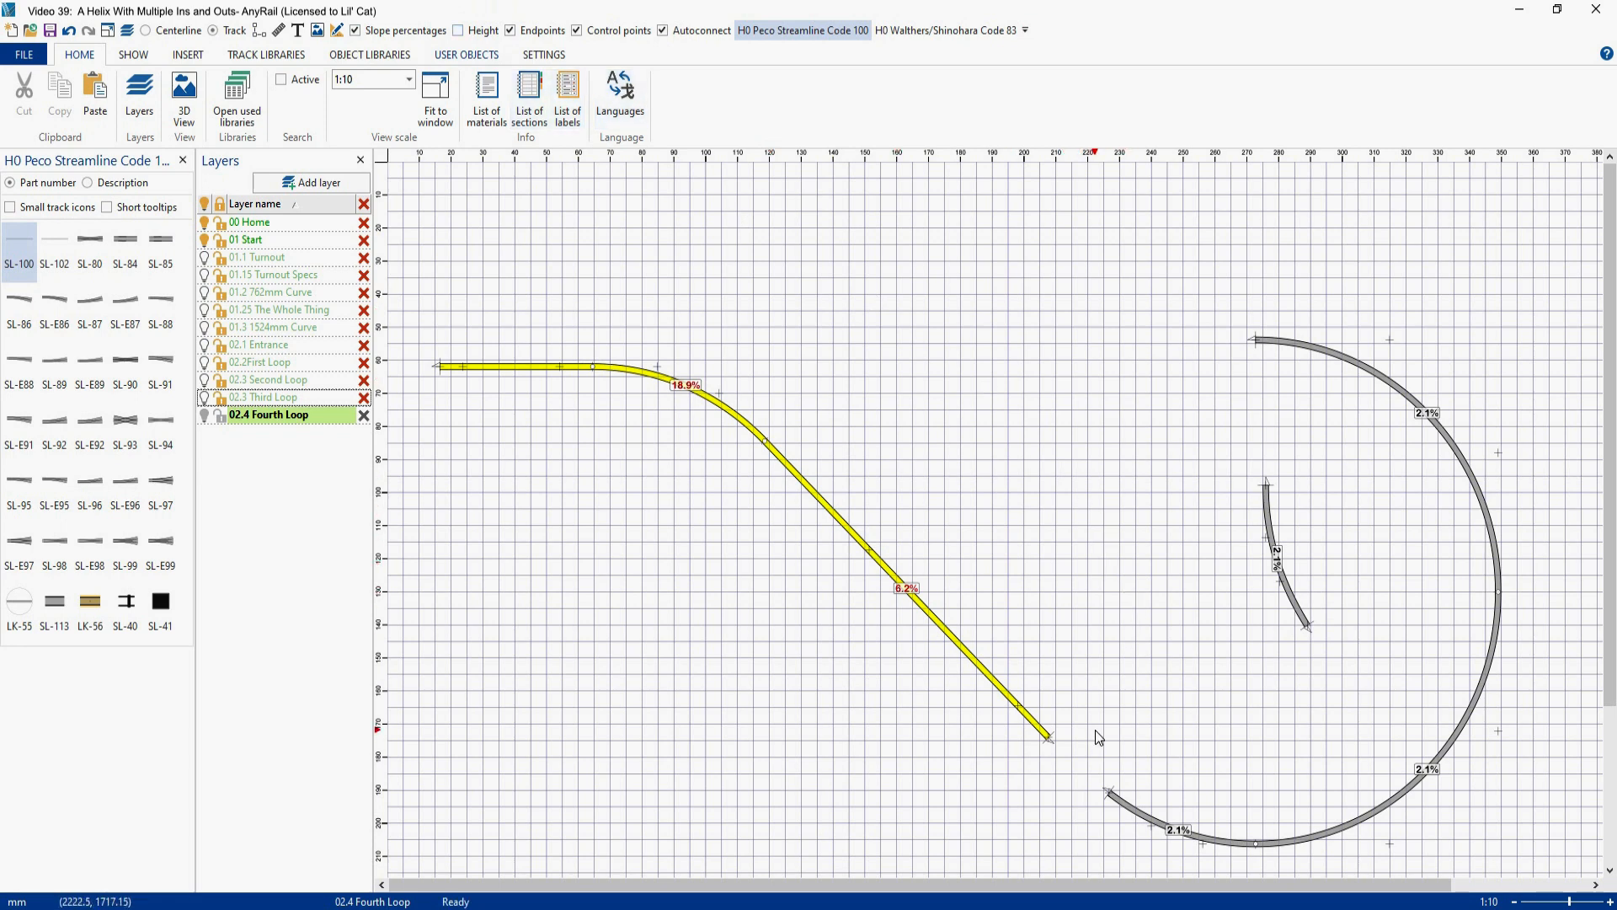
drag(1050, 741, 901, 598)
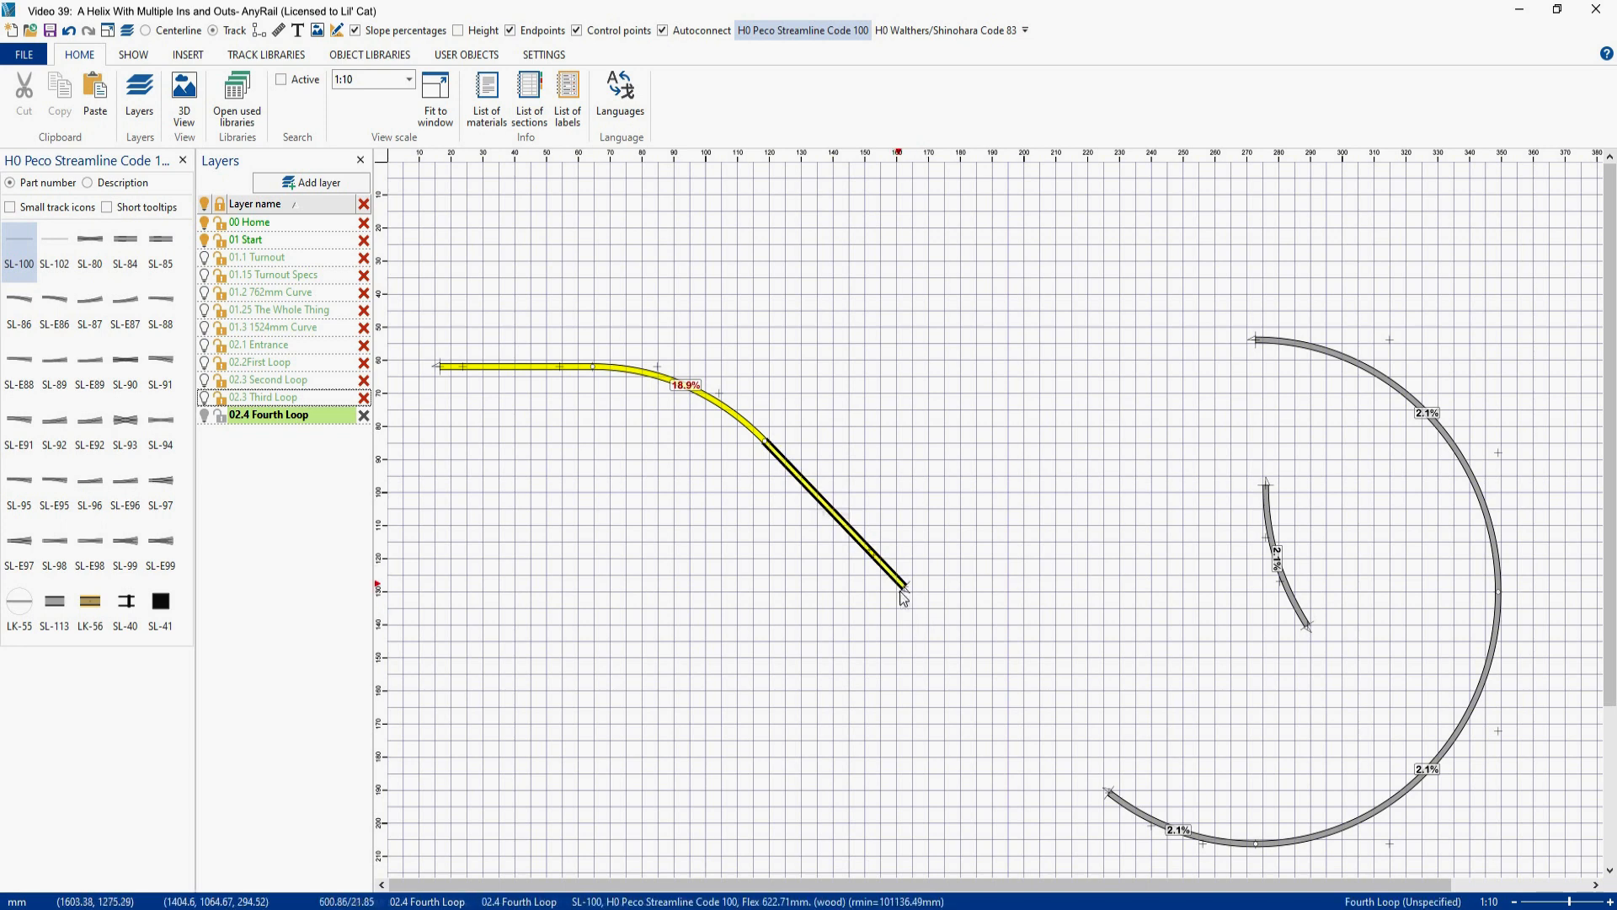
click(906, 592)
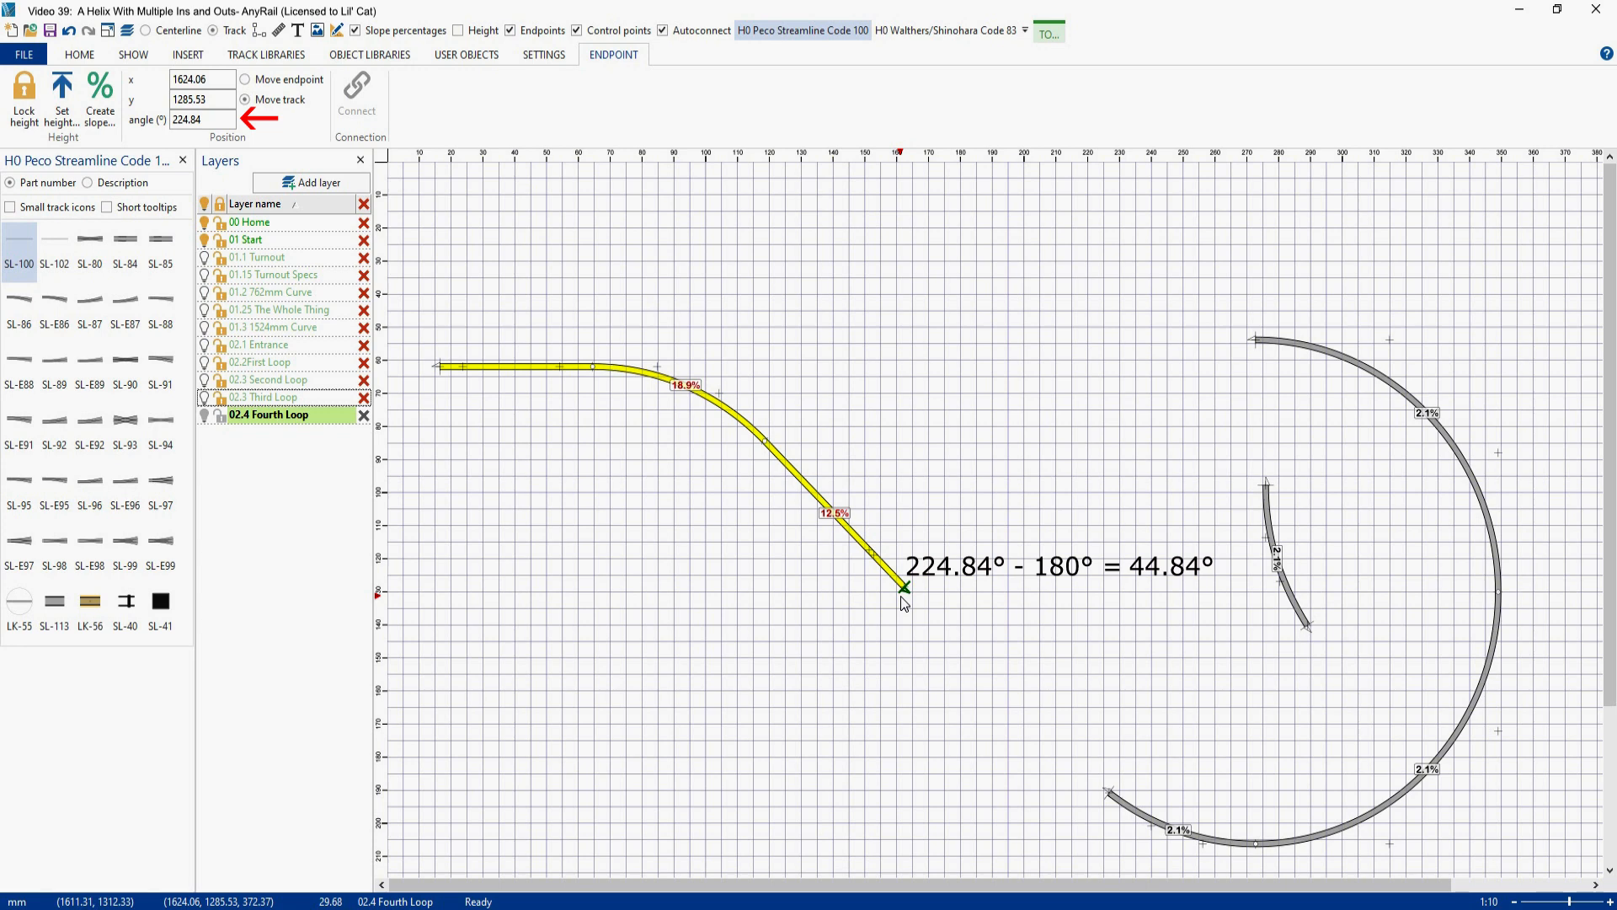
click(1106, 793)
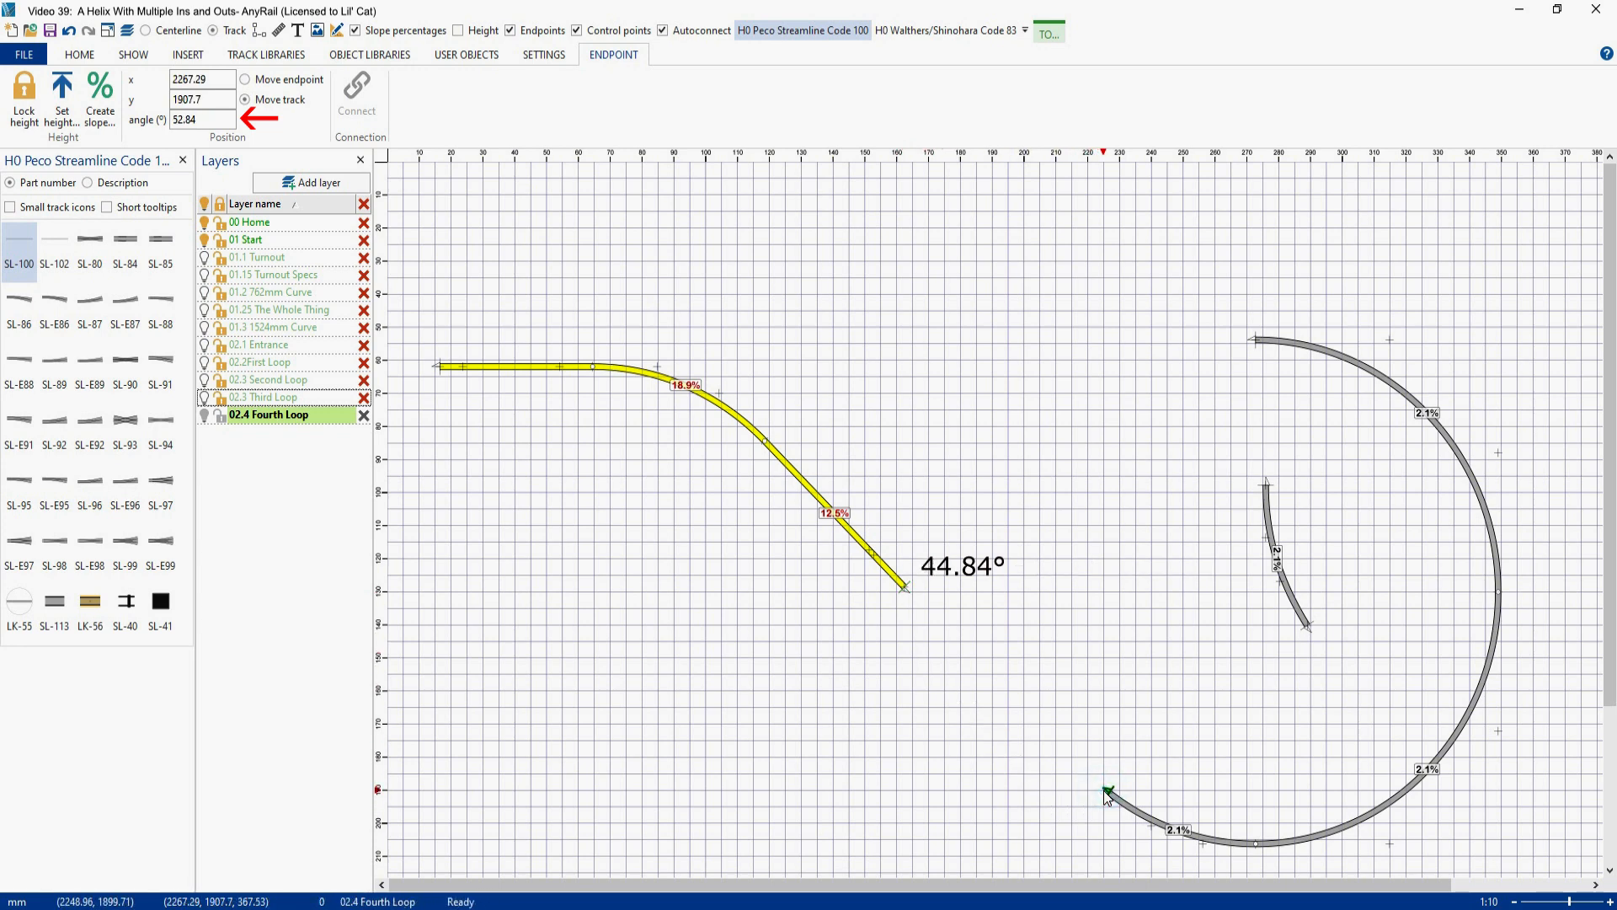
- Reshape the loose flex as a left easement with an 8° angle and 1524 radius, and attach it to the loop's lower open end
right_click(1268, 521)
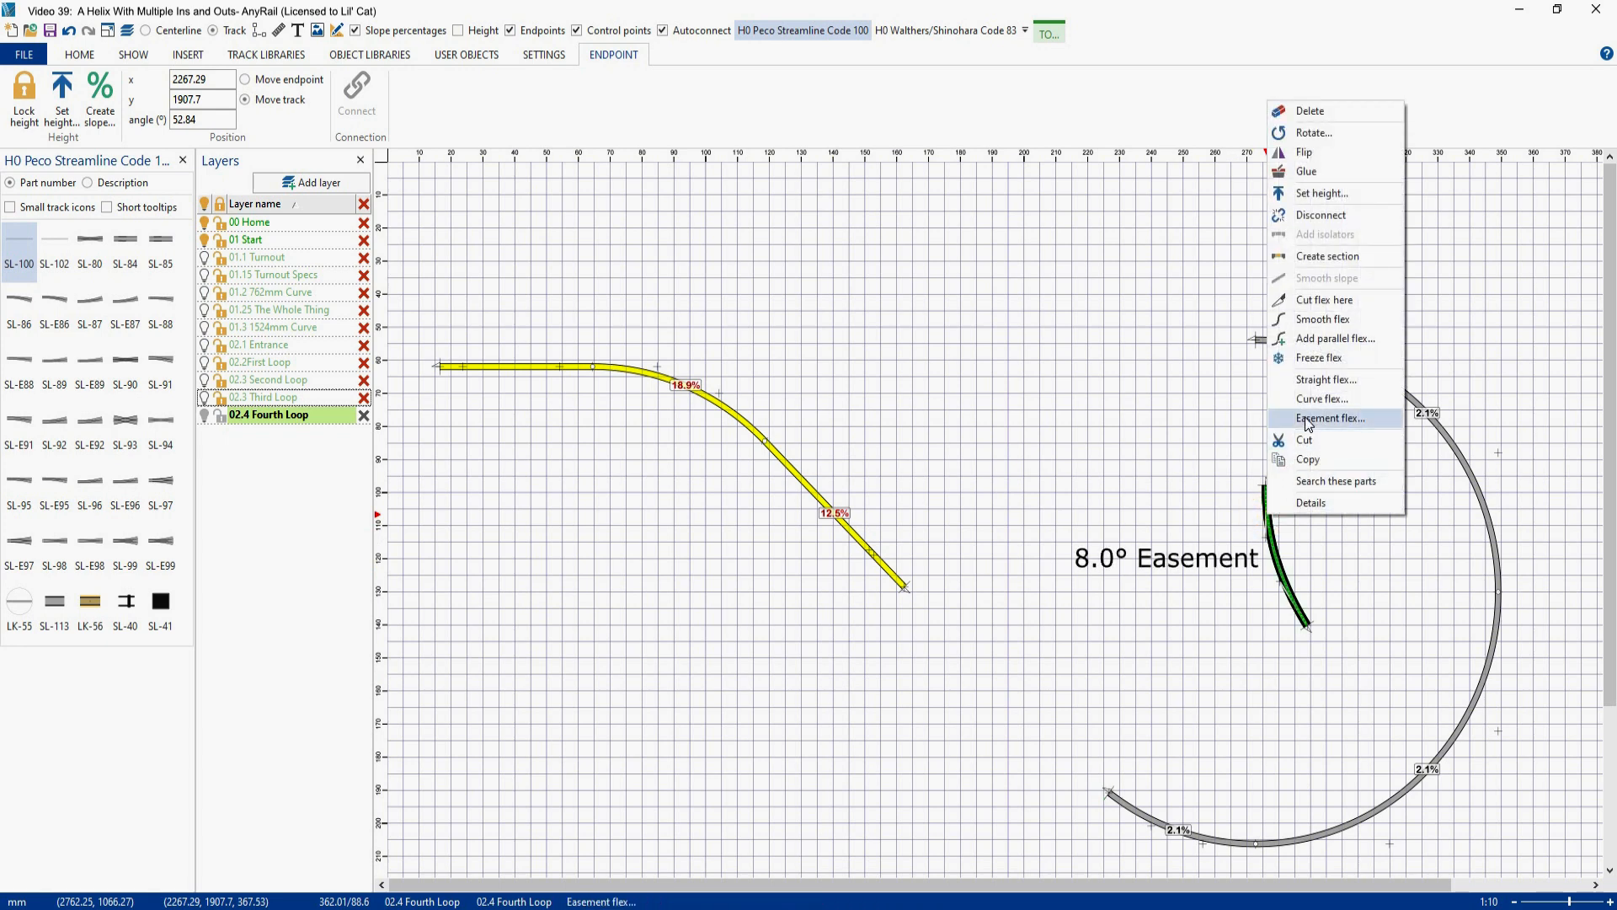
click(1307, 420)
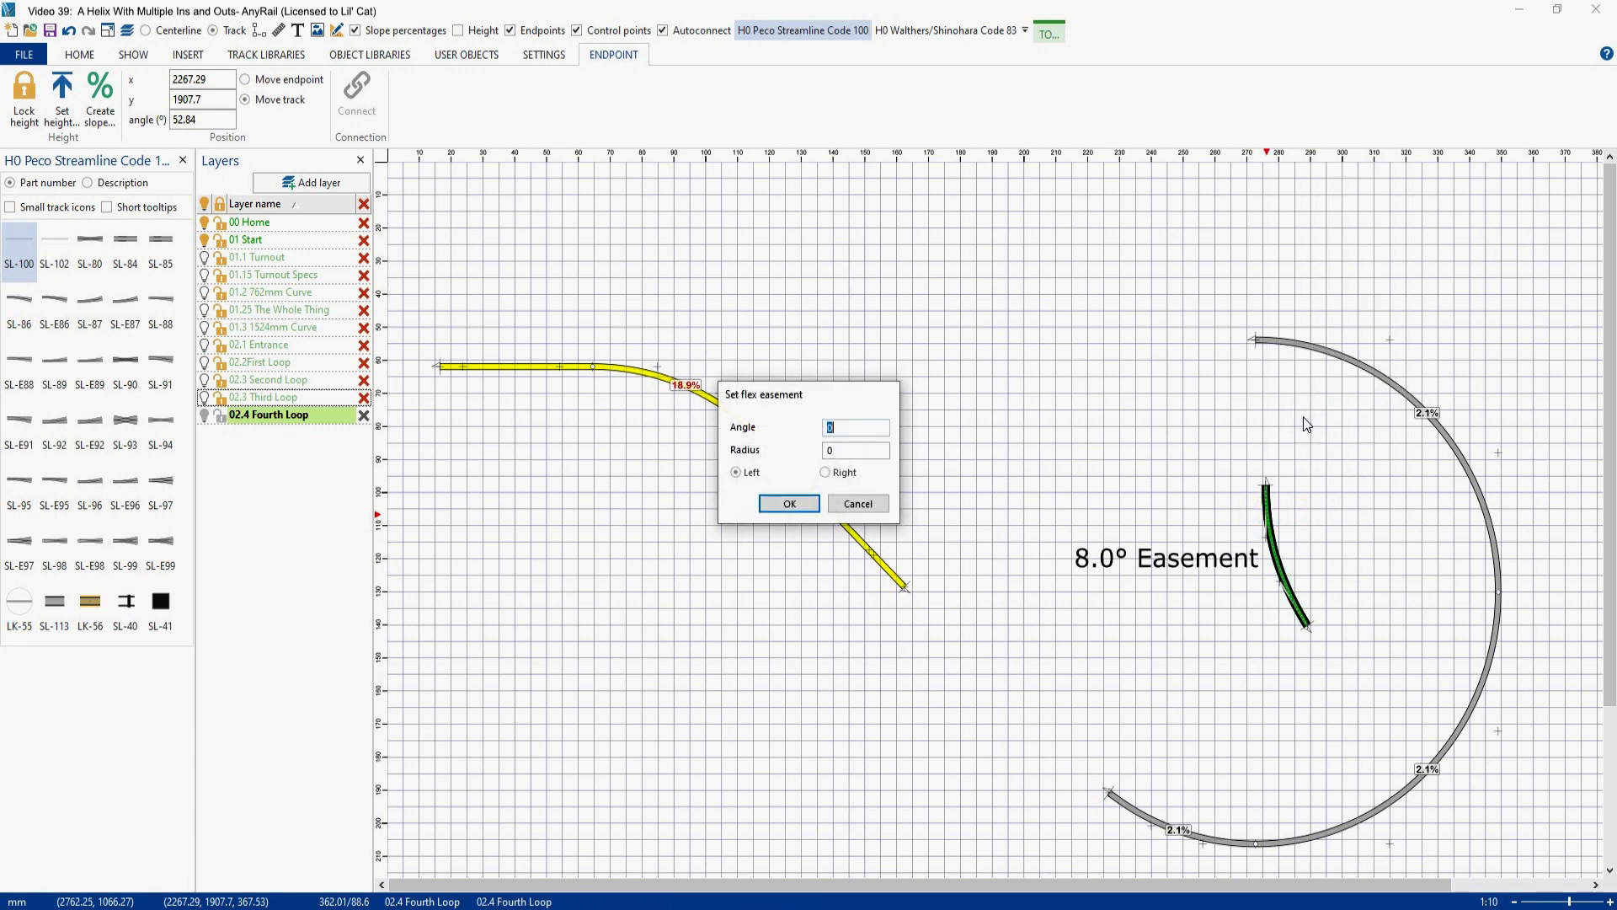
text(8)
key(Tab)
text(1524)
click(787, 508)
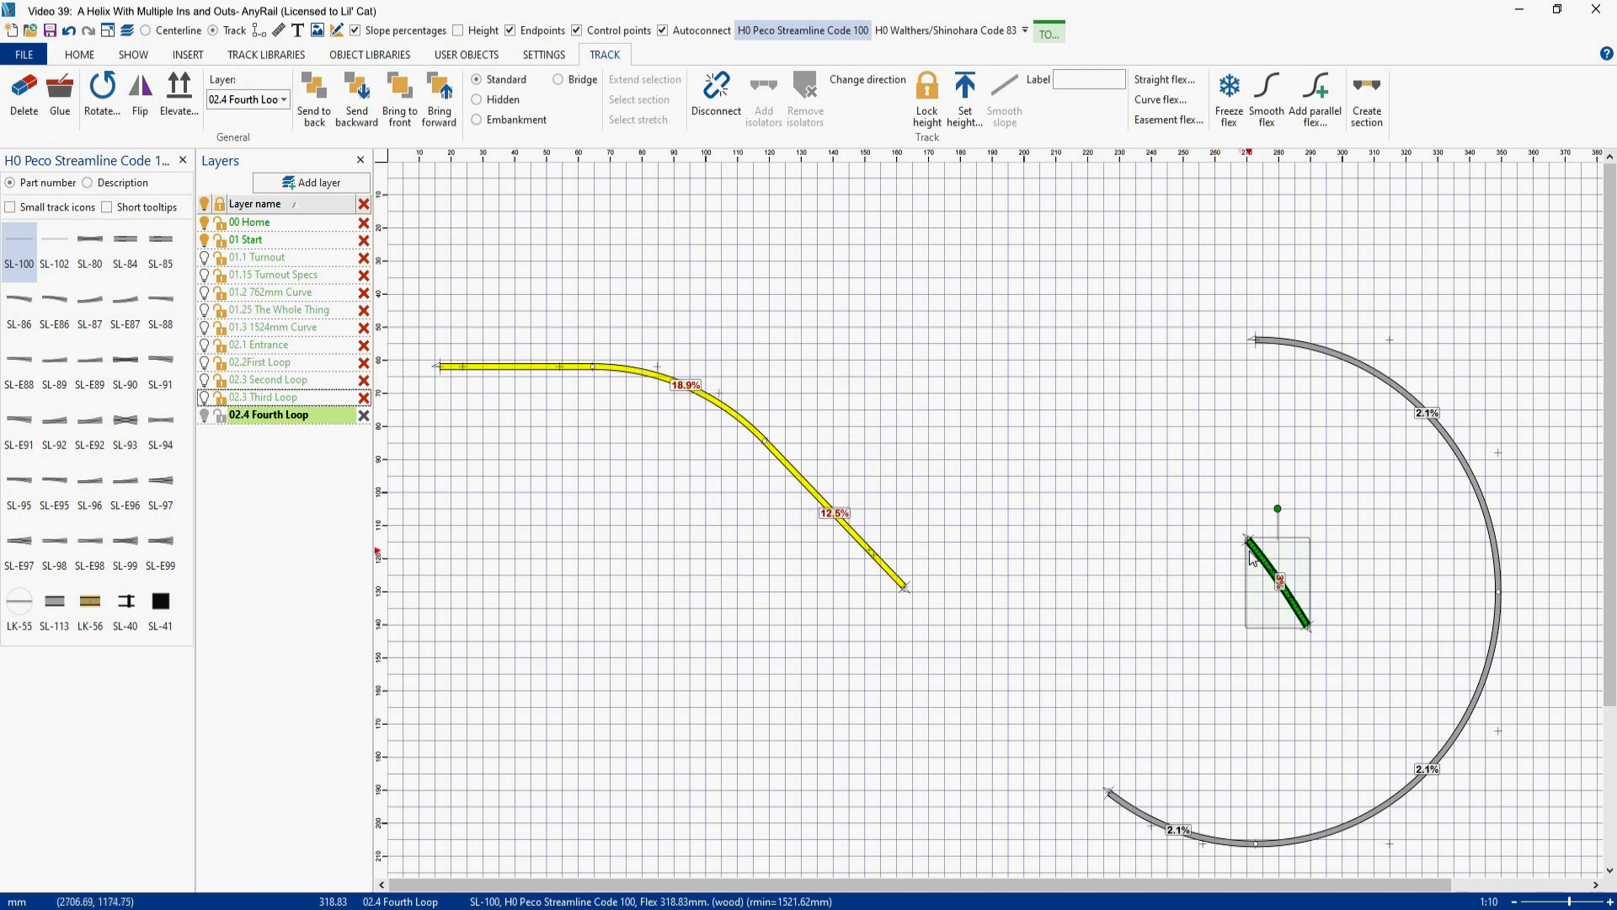
drag(1254, 554, 1116, 808)
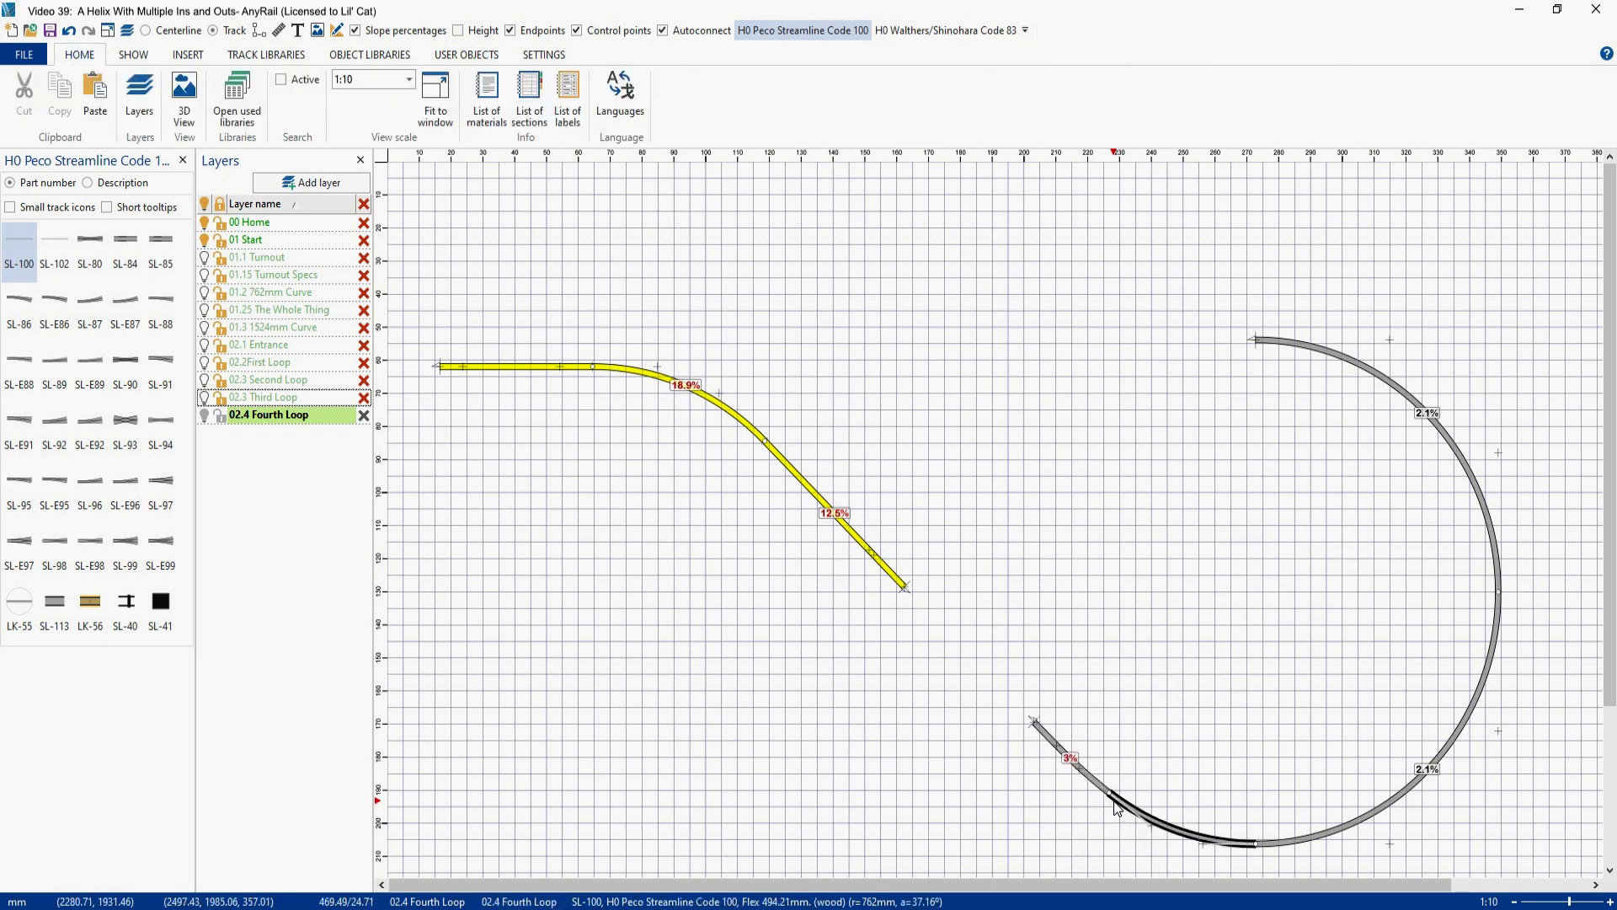
- Extend the diagonal exit flex to the free end of the fourth loop's easement, joining the exit track to the loop
click(1033, 721)
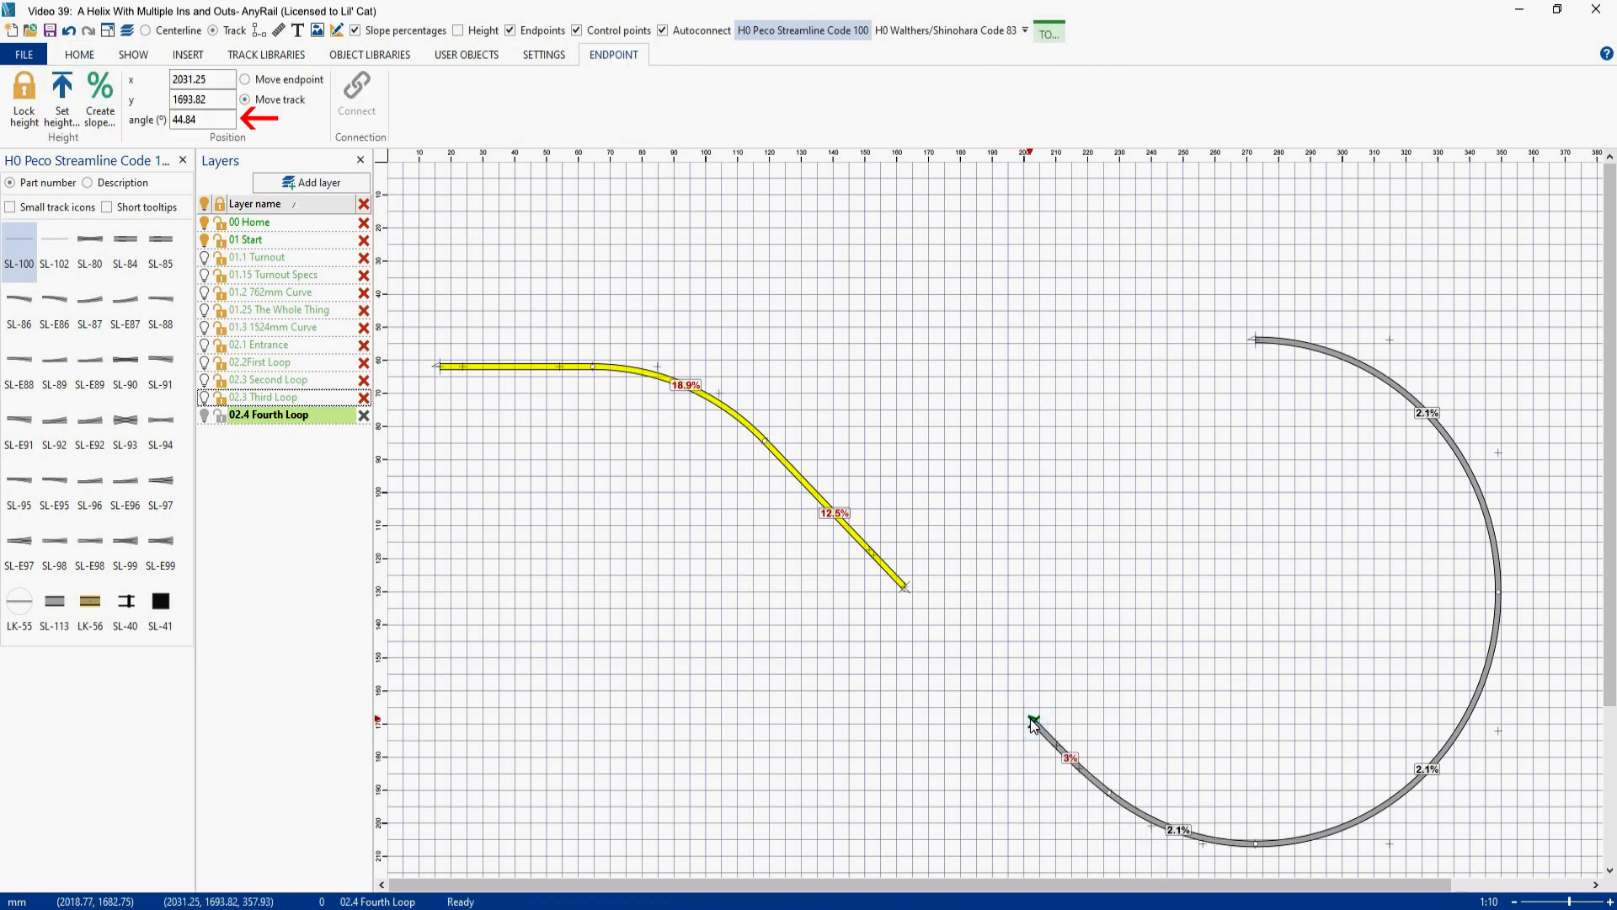
click(849, 540)
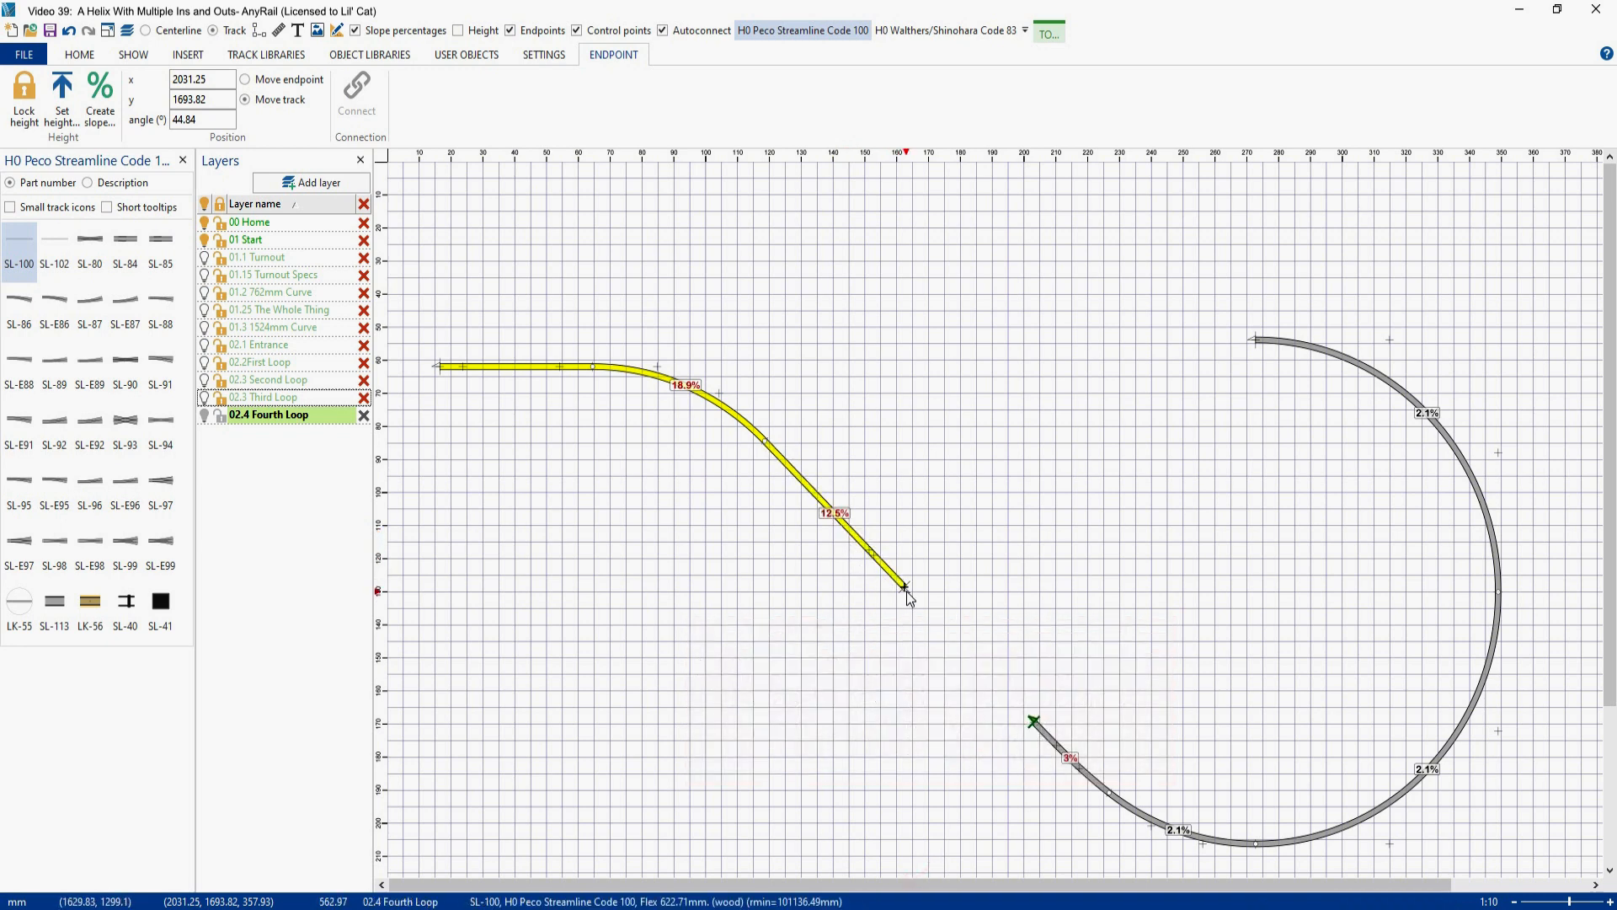
drag(903, 590, 905, 595)
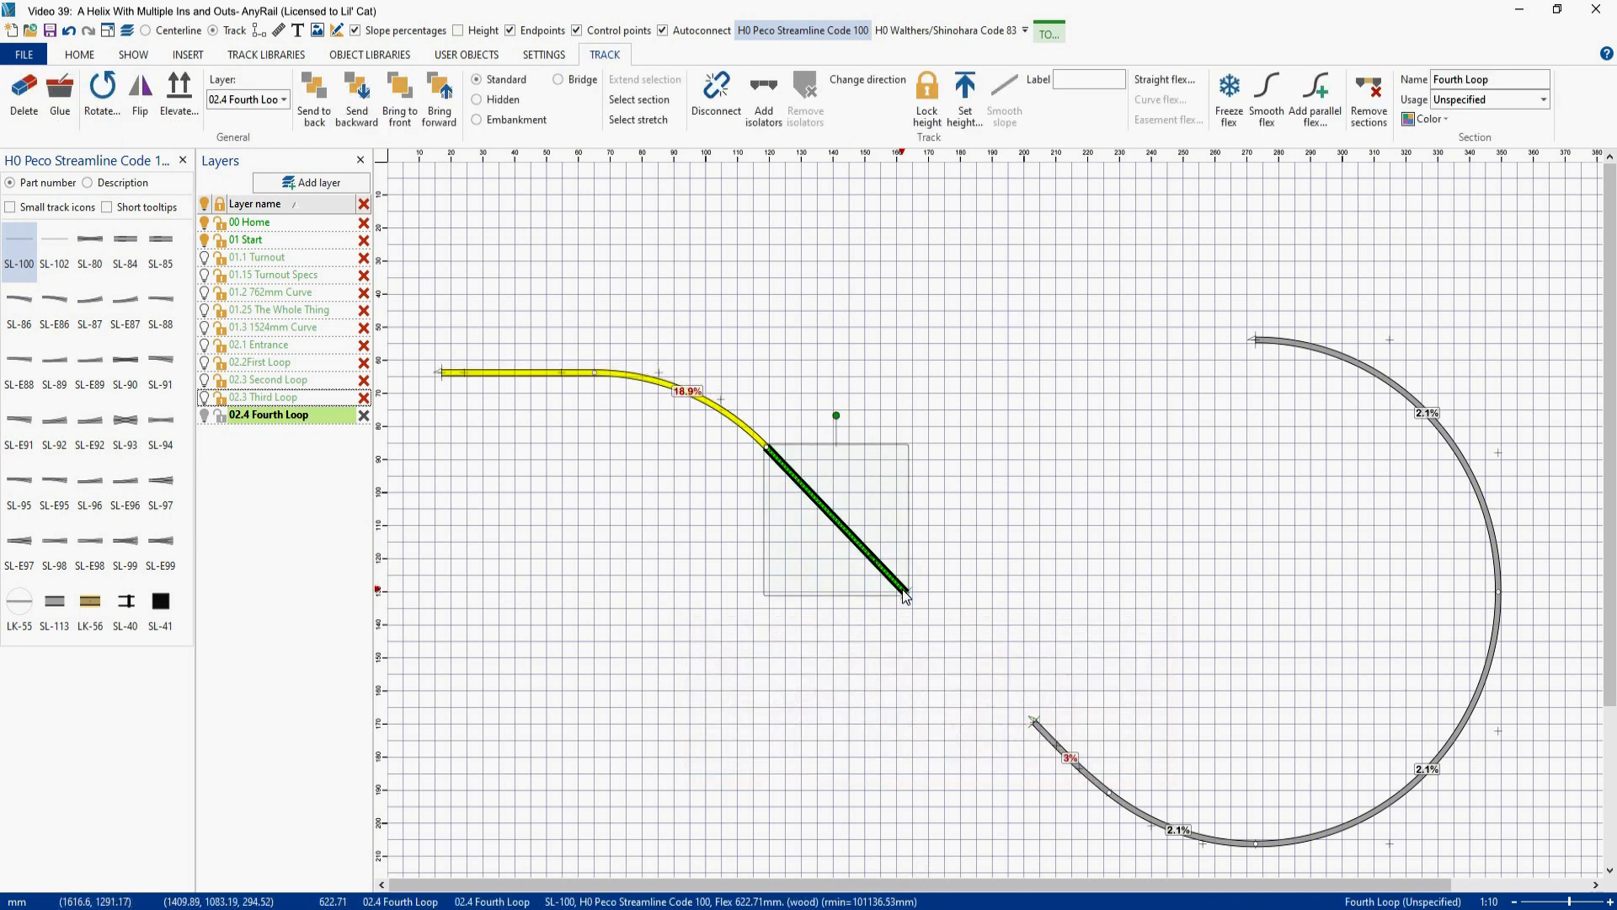
drag(906, 594, 1032, 721)
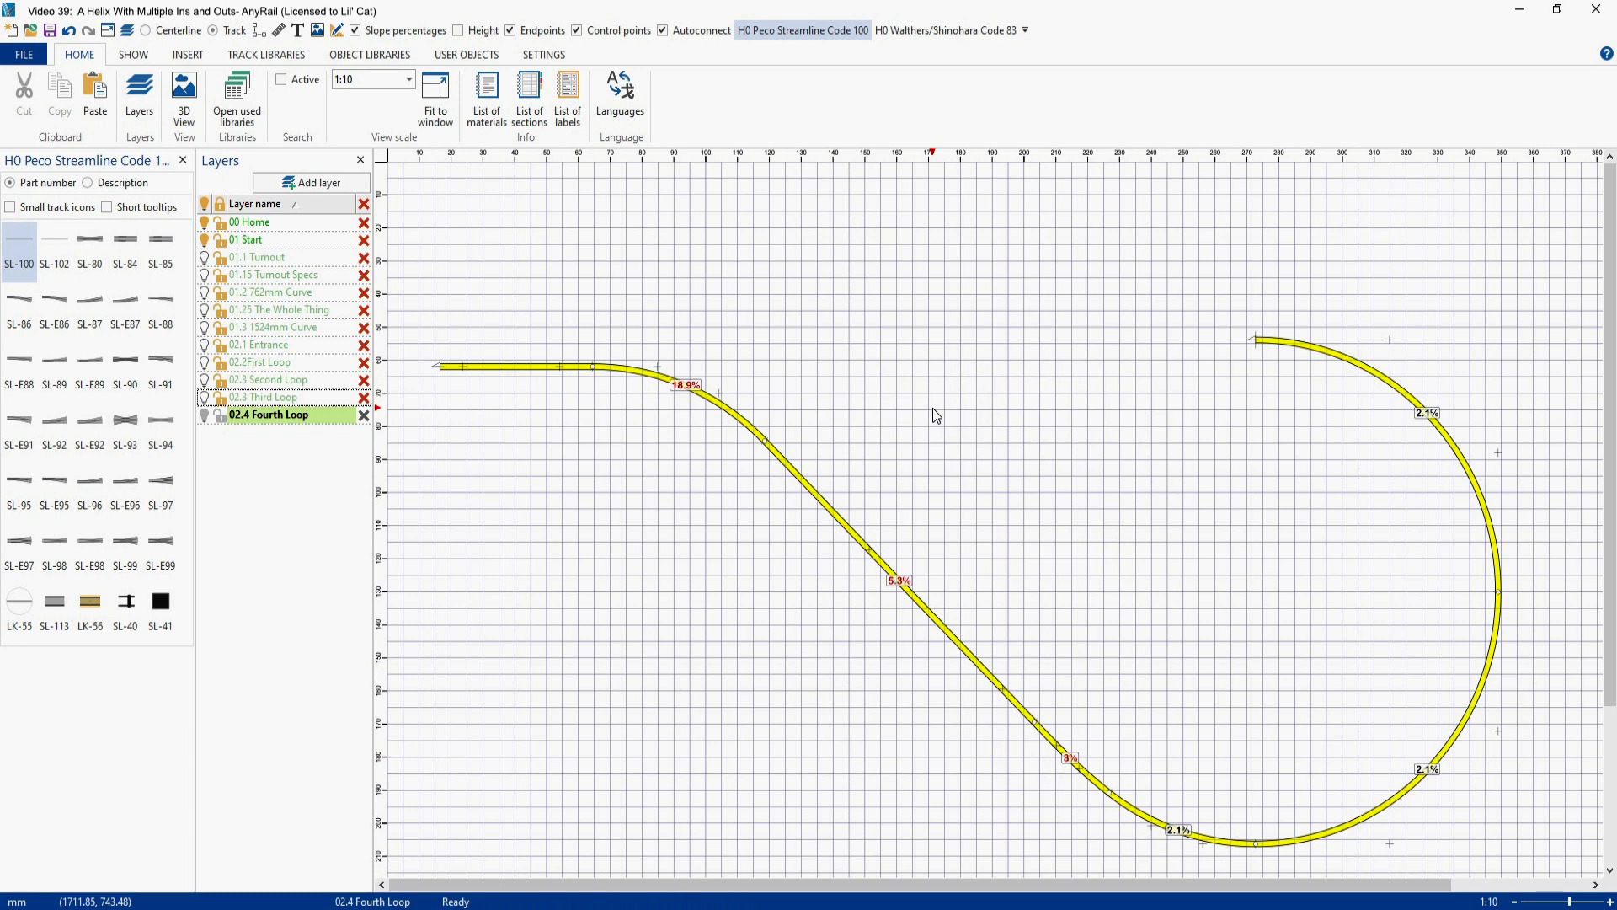
click(924, 619)
- With the third loop layer and height labels shown, smooth the fourth loop exit's slope from the easement through the upper curve
click(205, 401)
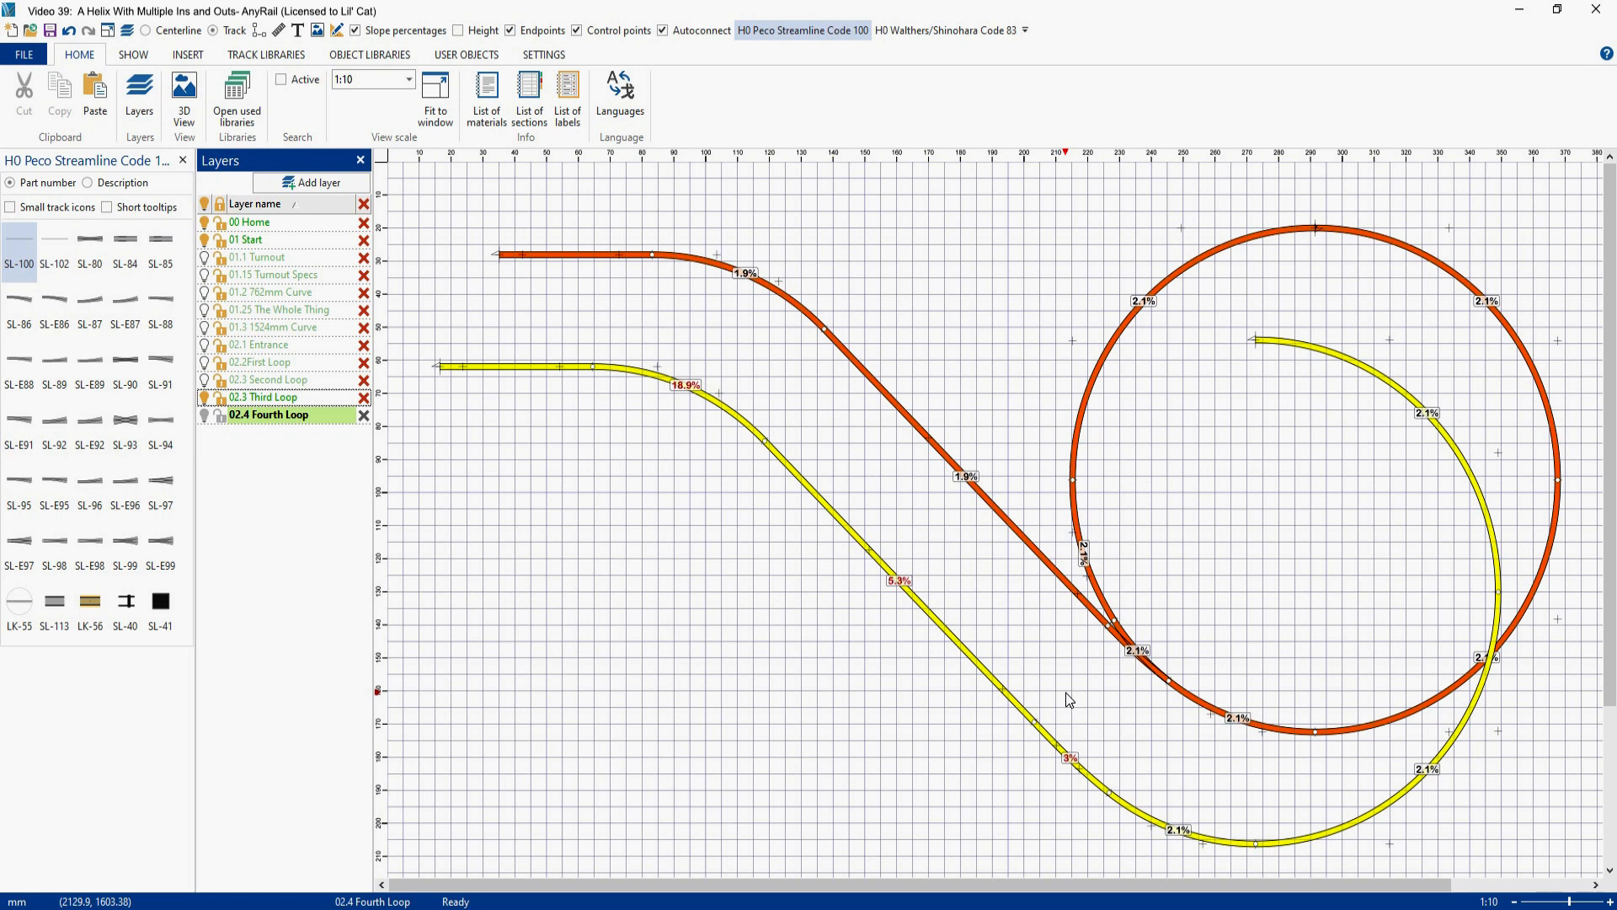
click(458, 32)
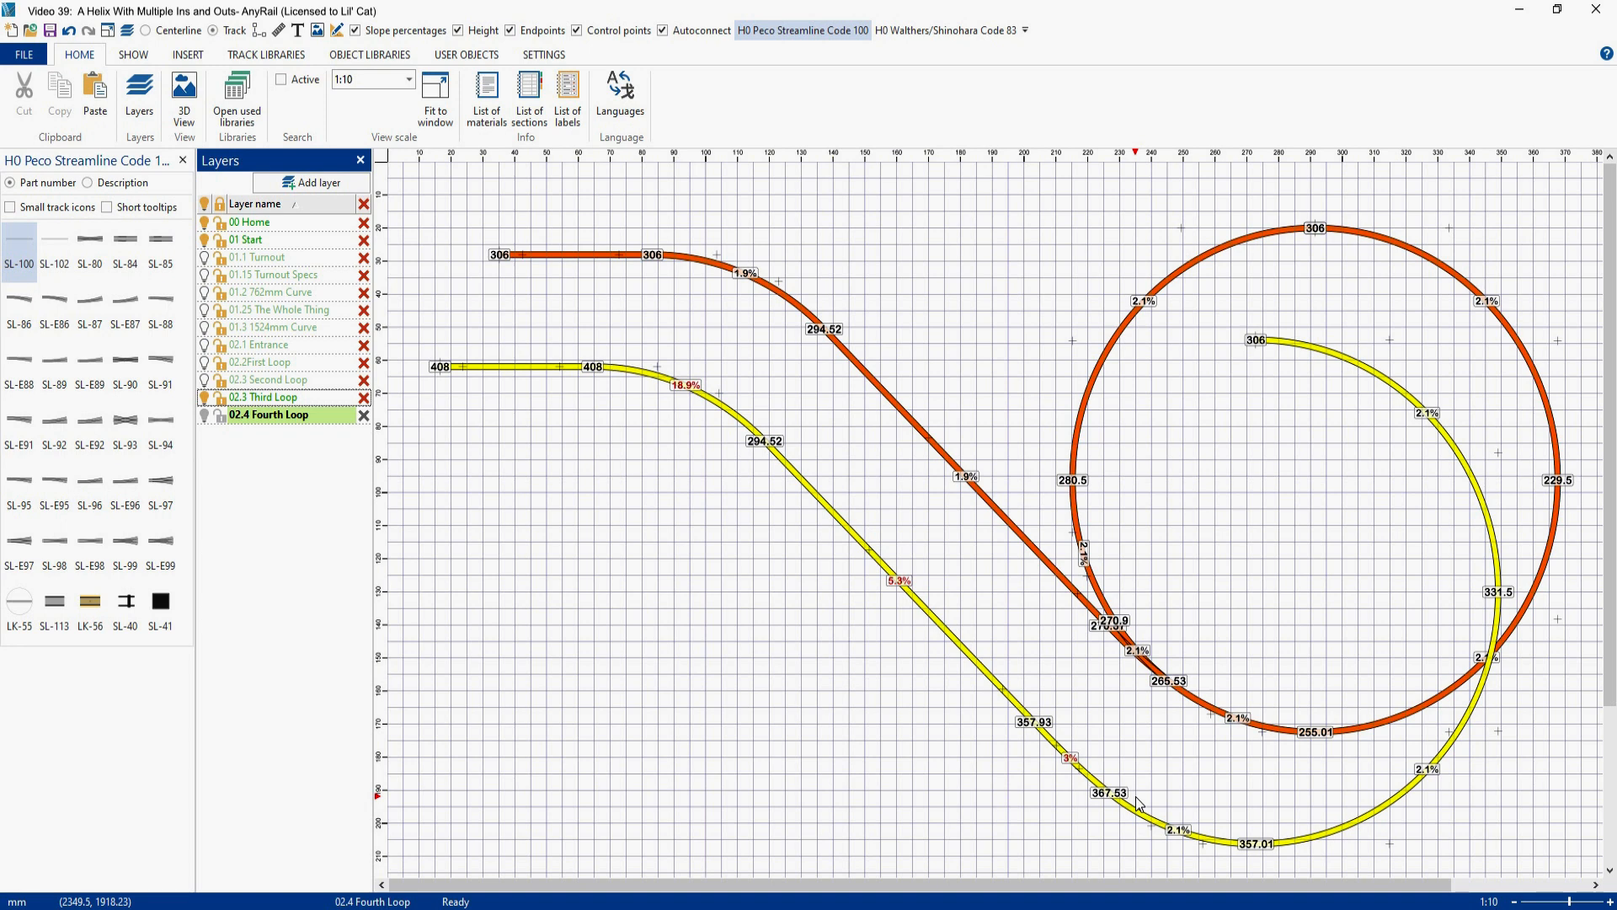
click(1051, 752)
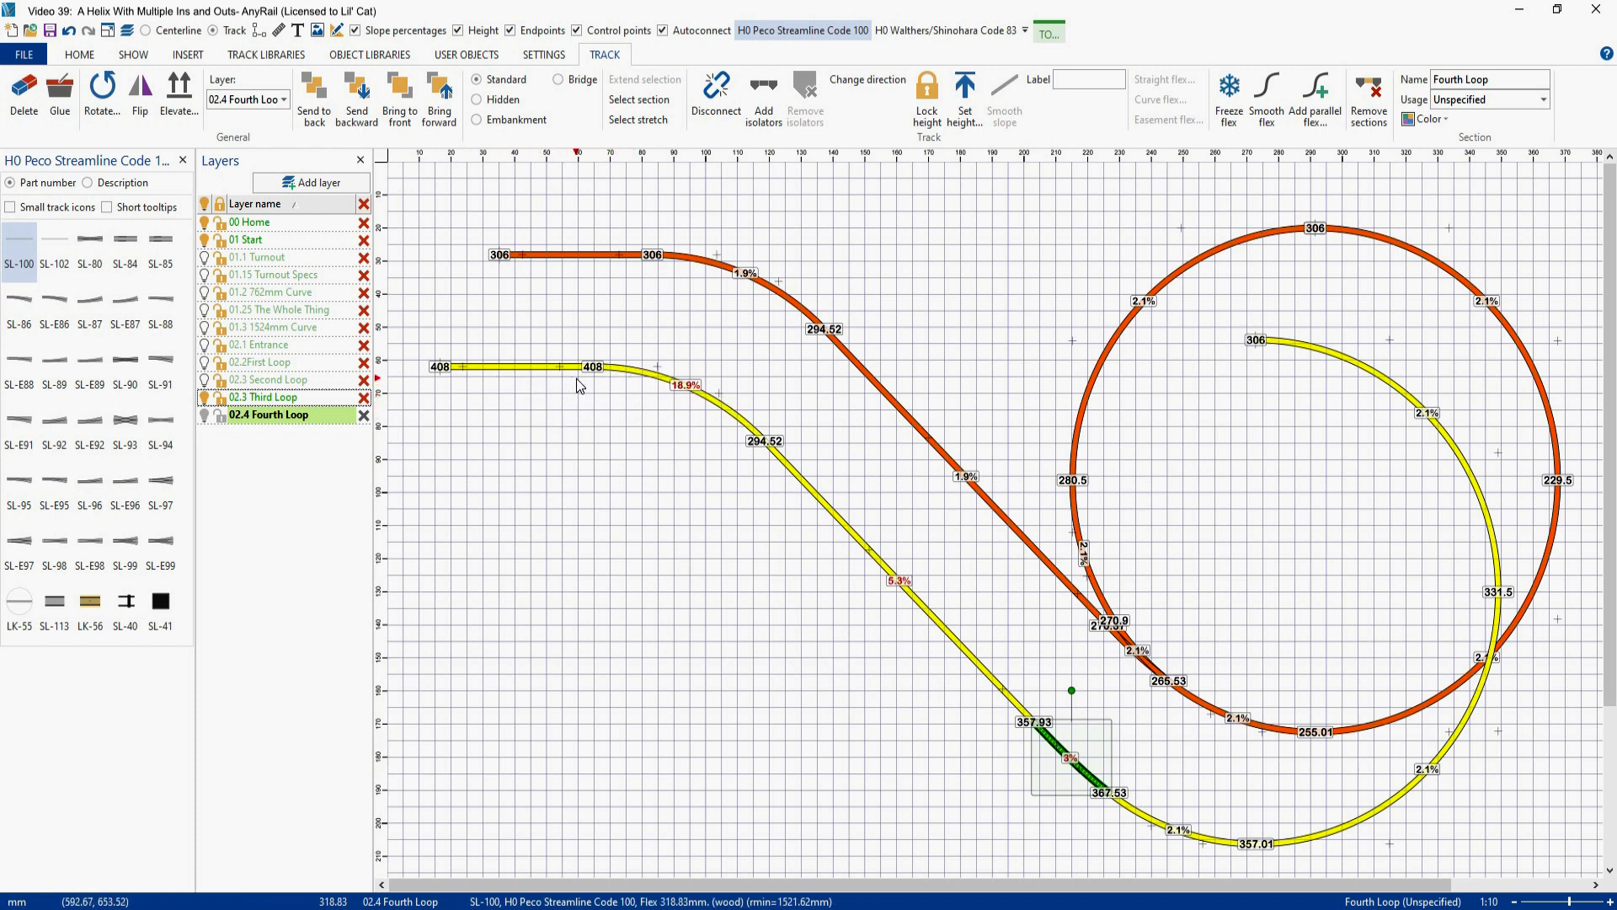
click(646, 377)
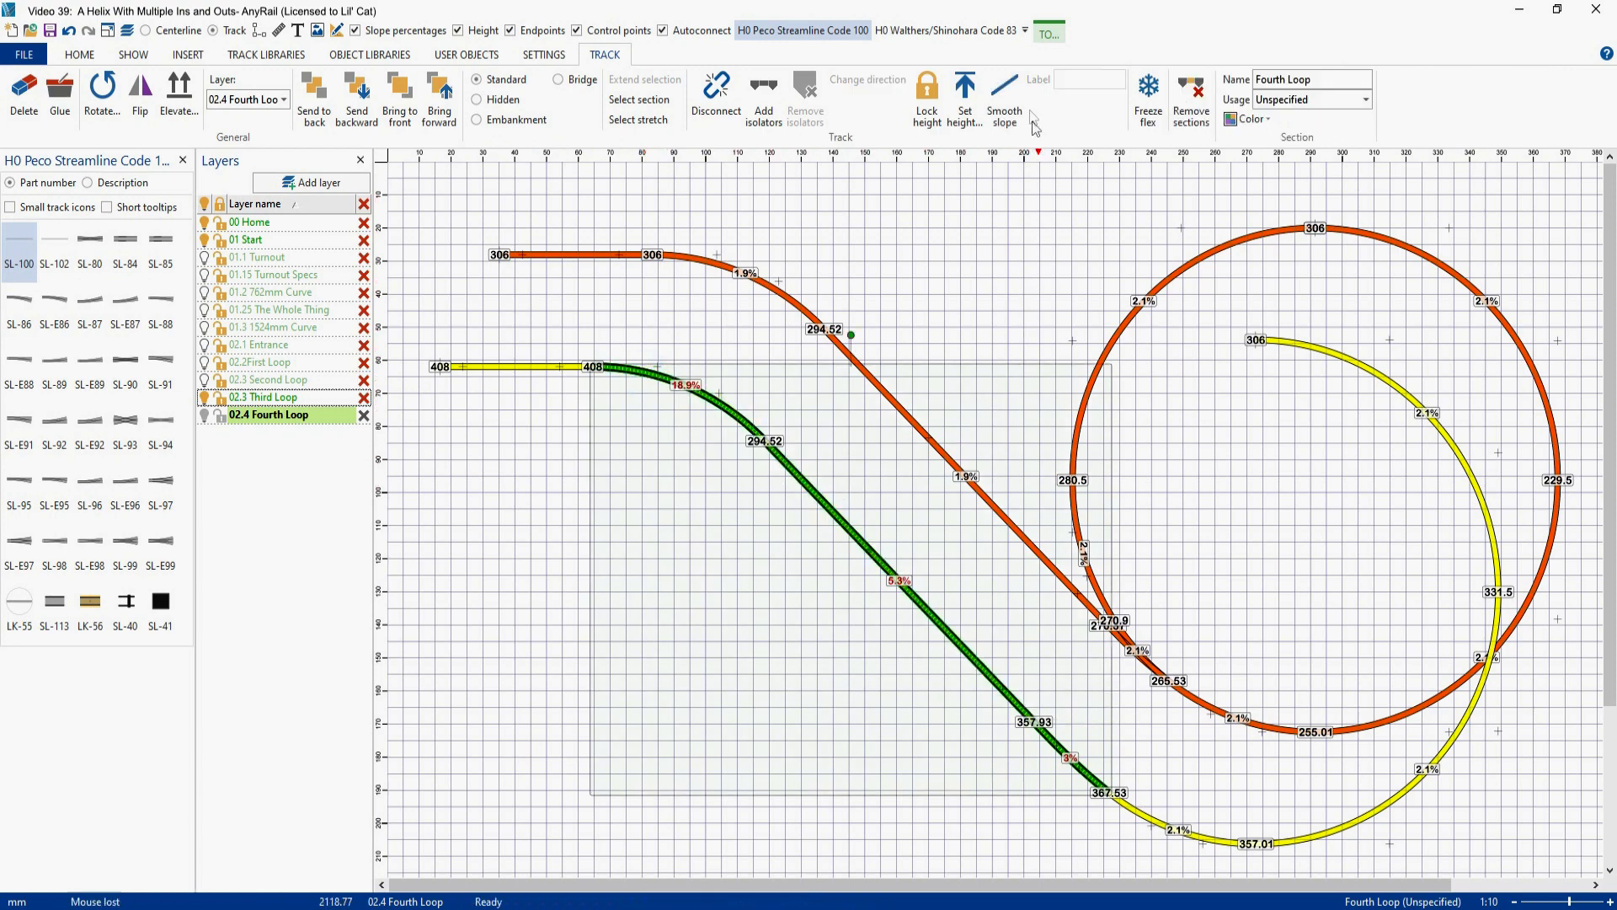
click(1013, 94)
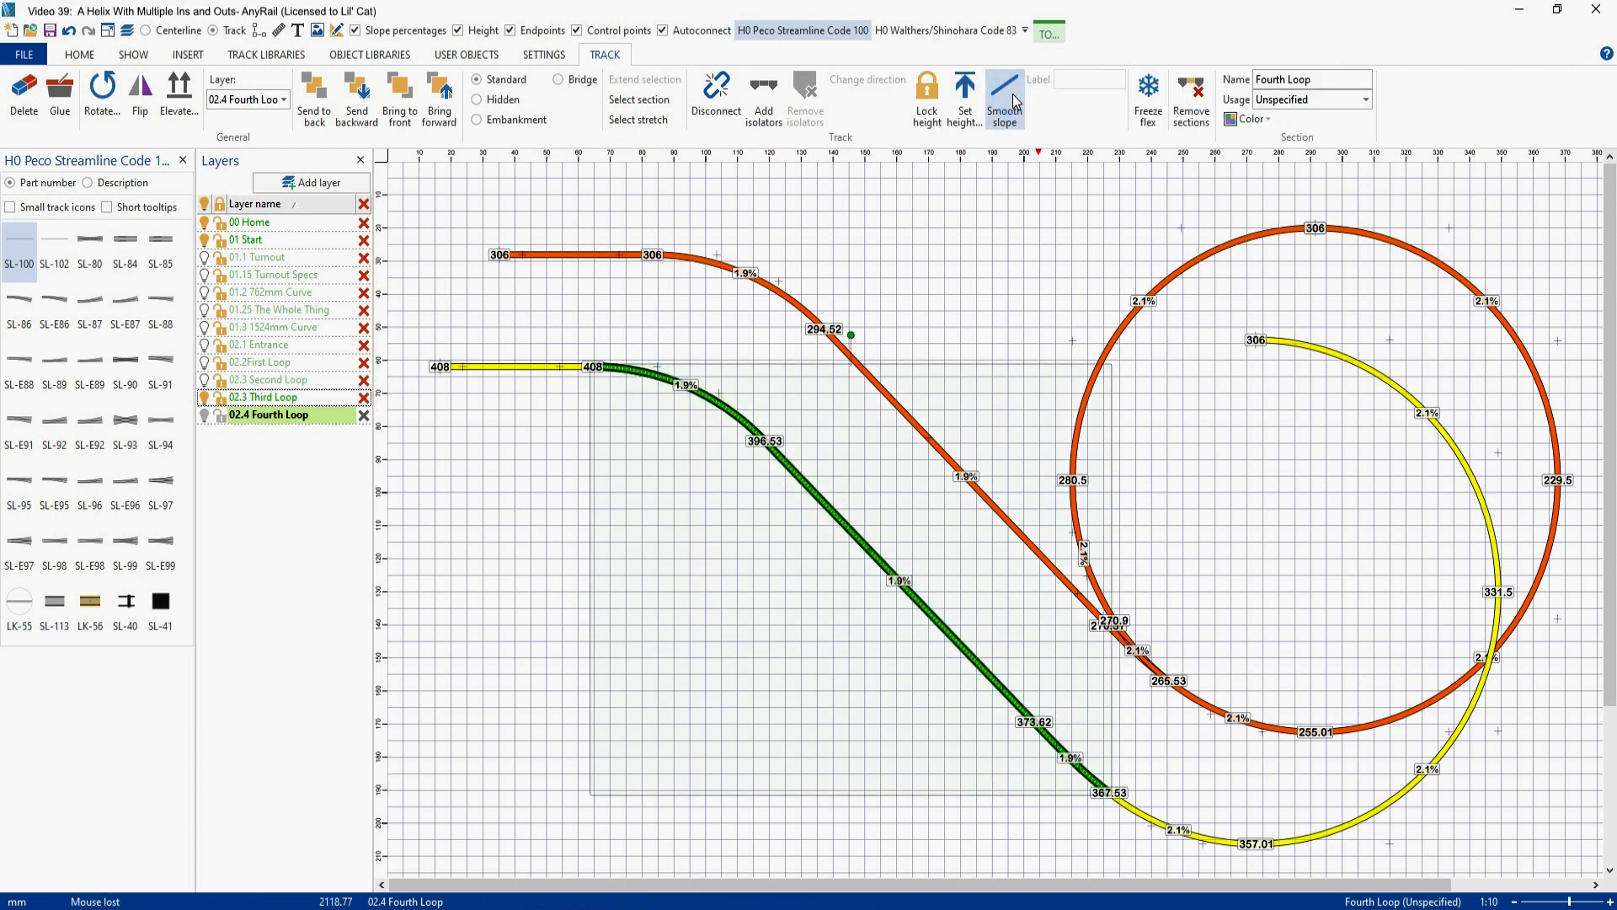
click(979, 235)
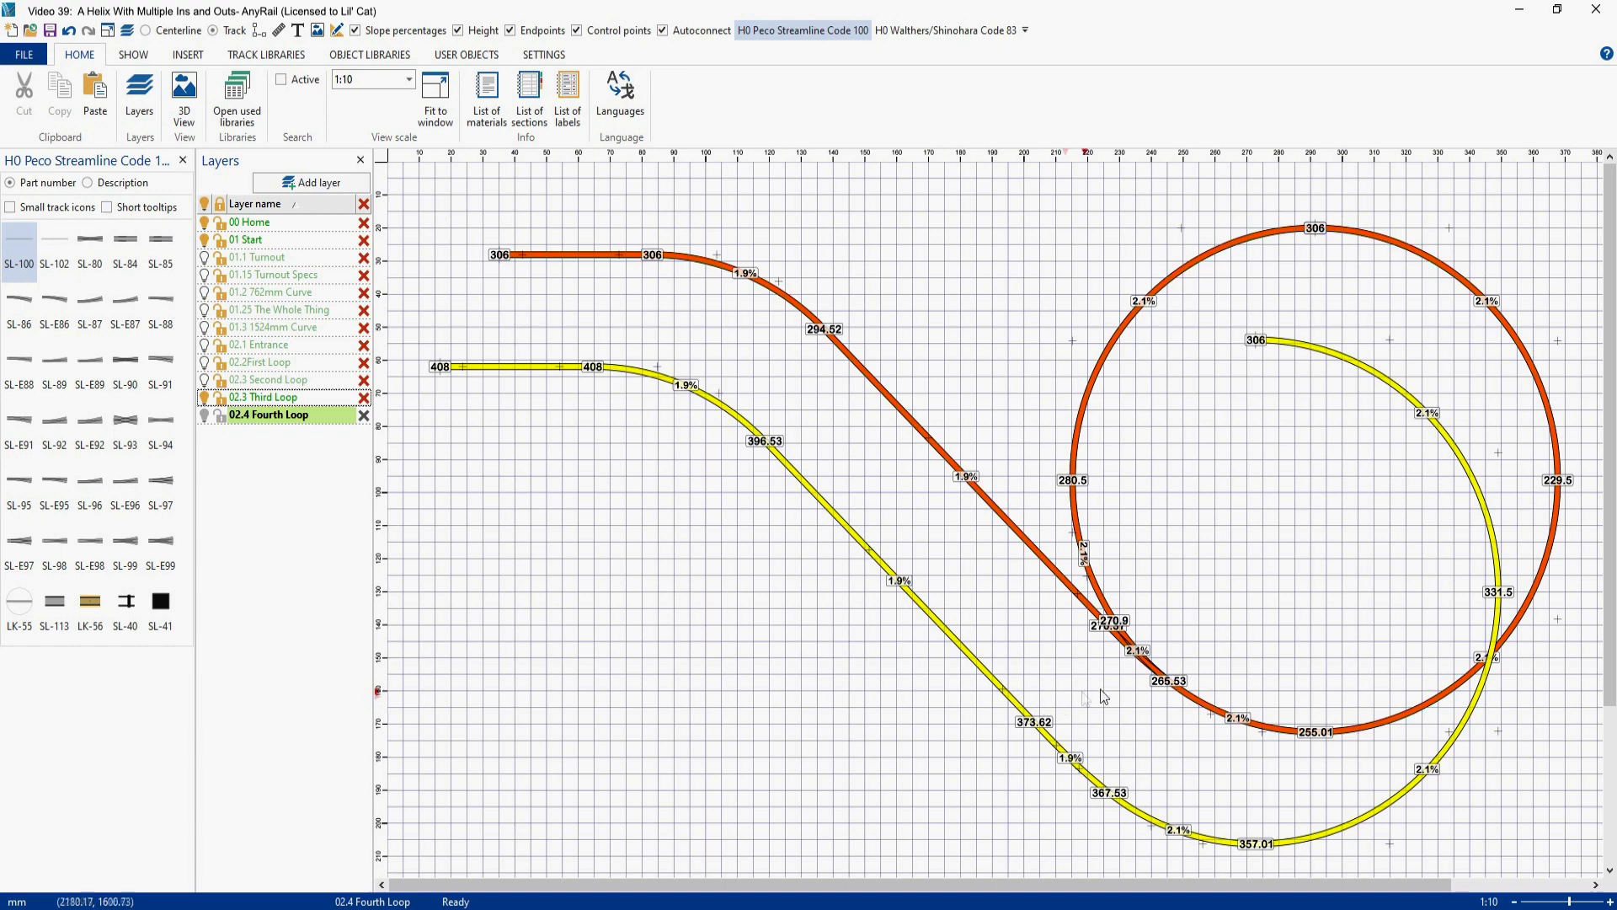
- Move the whole fourth loop with its exit onto the third loop, joining its upper open end to the third loop's top end
click(1281, 352)
drag(1281, 353, 1339, 233)
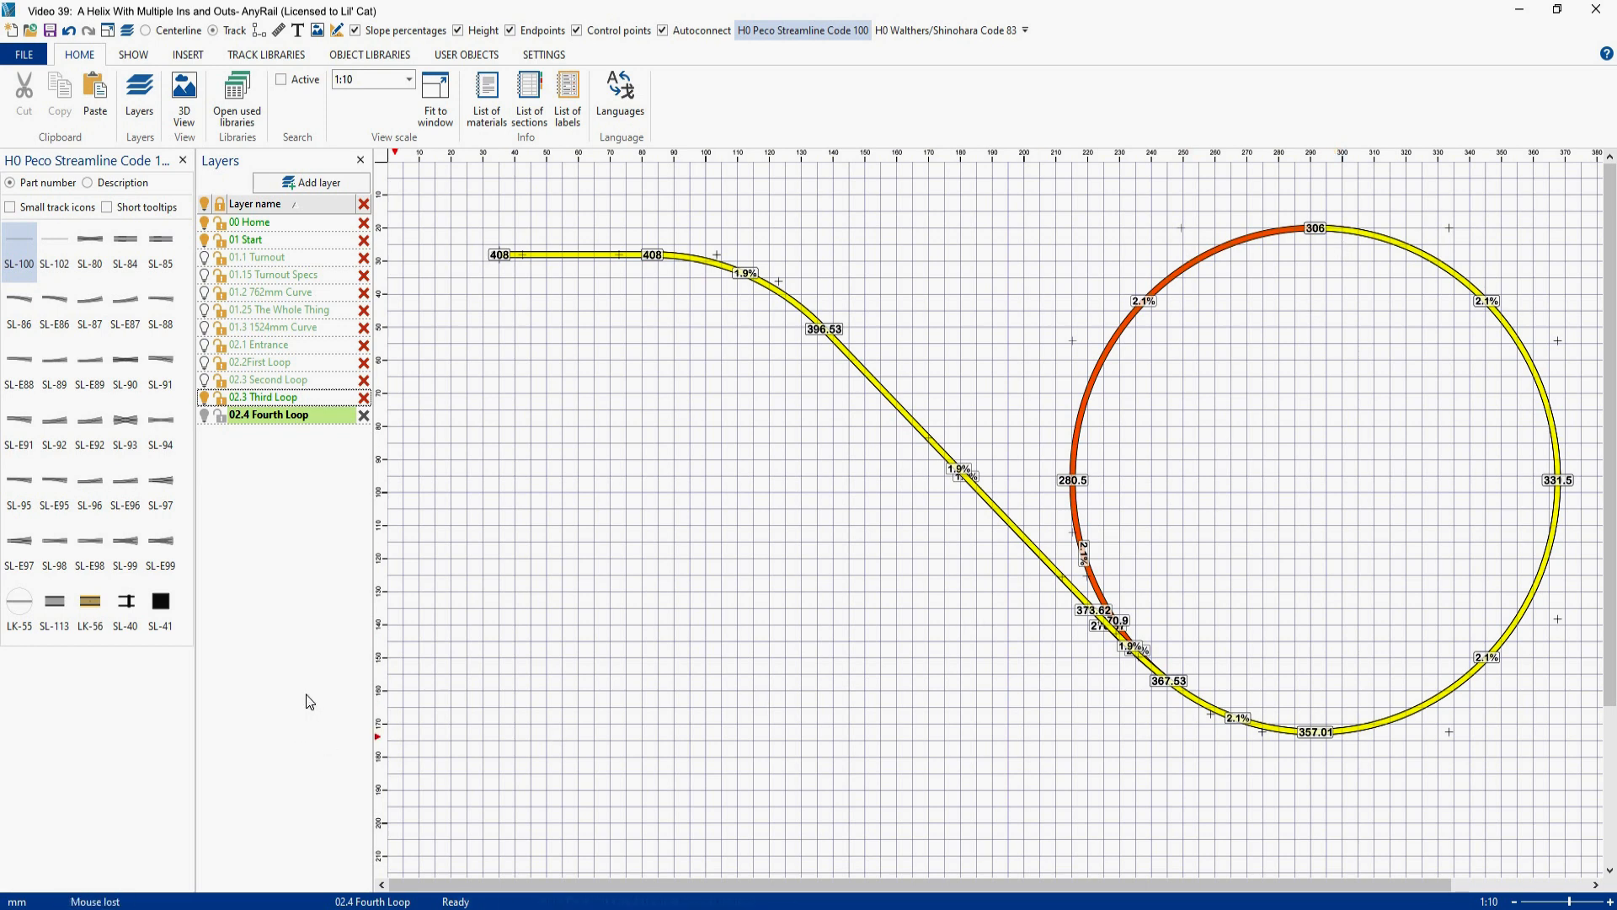
- Show the second loop, first loop and entrance layers, view the complete helix in 3D, and return to the 2D design
click(204, 379)
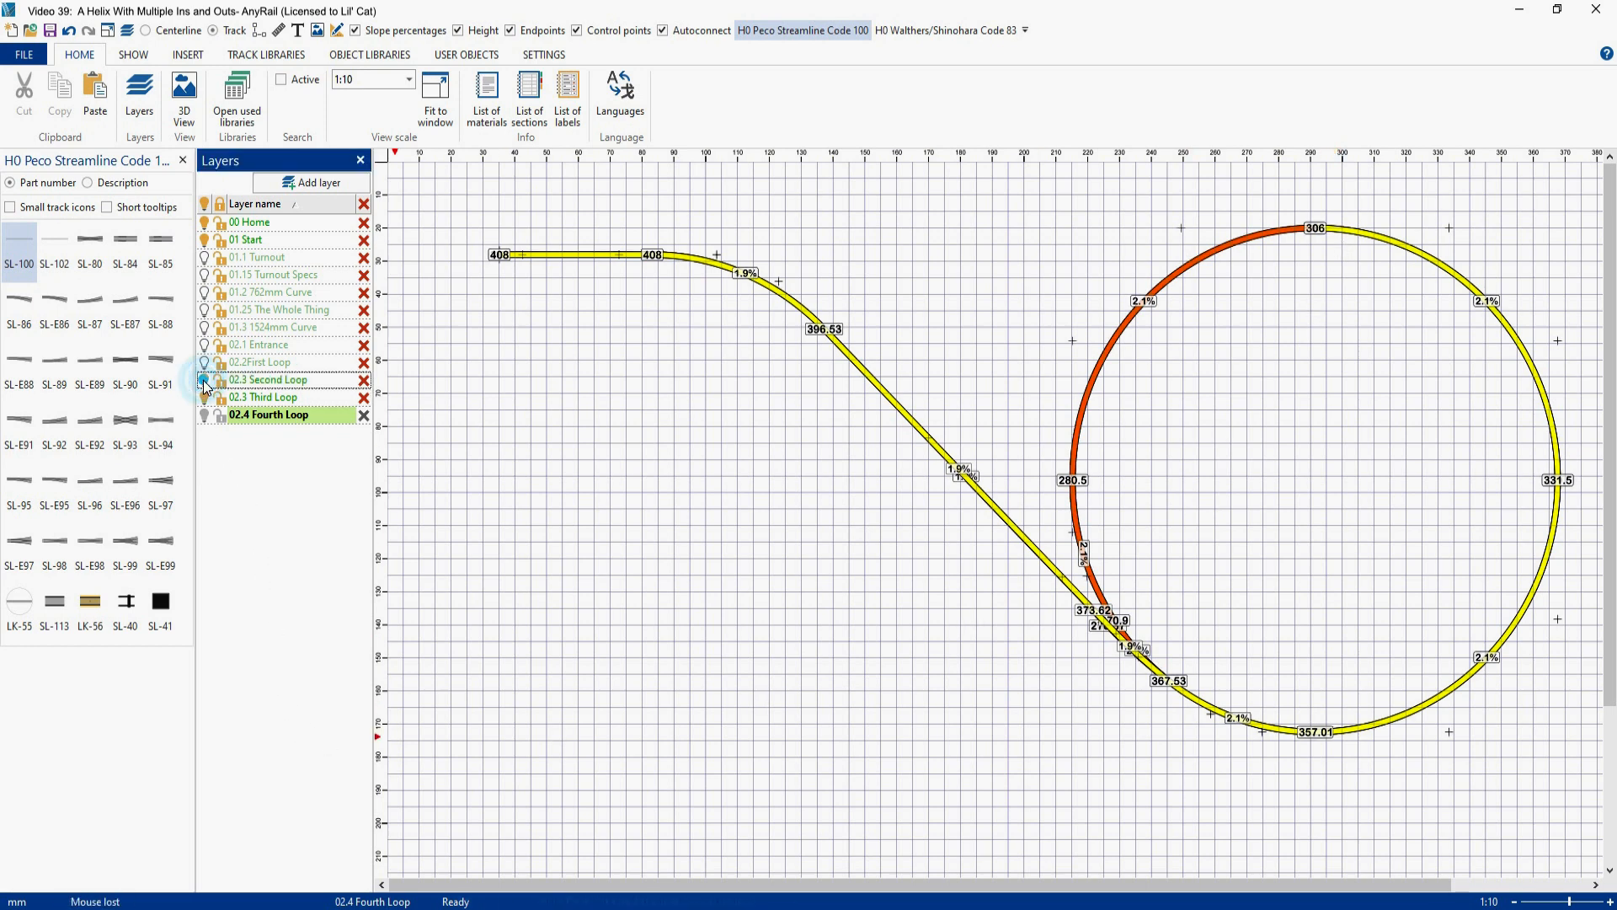
click(205, 362)
click(204, 344)
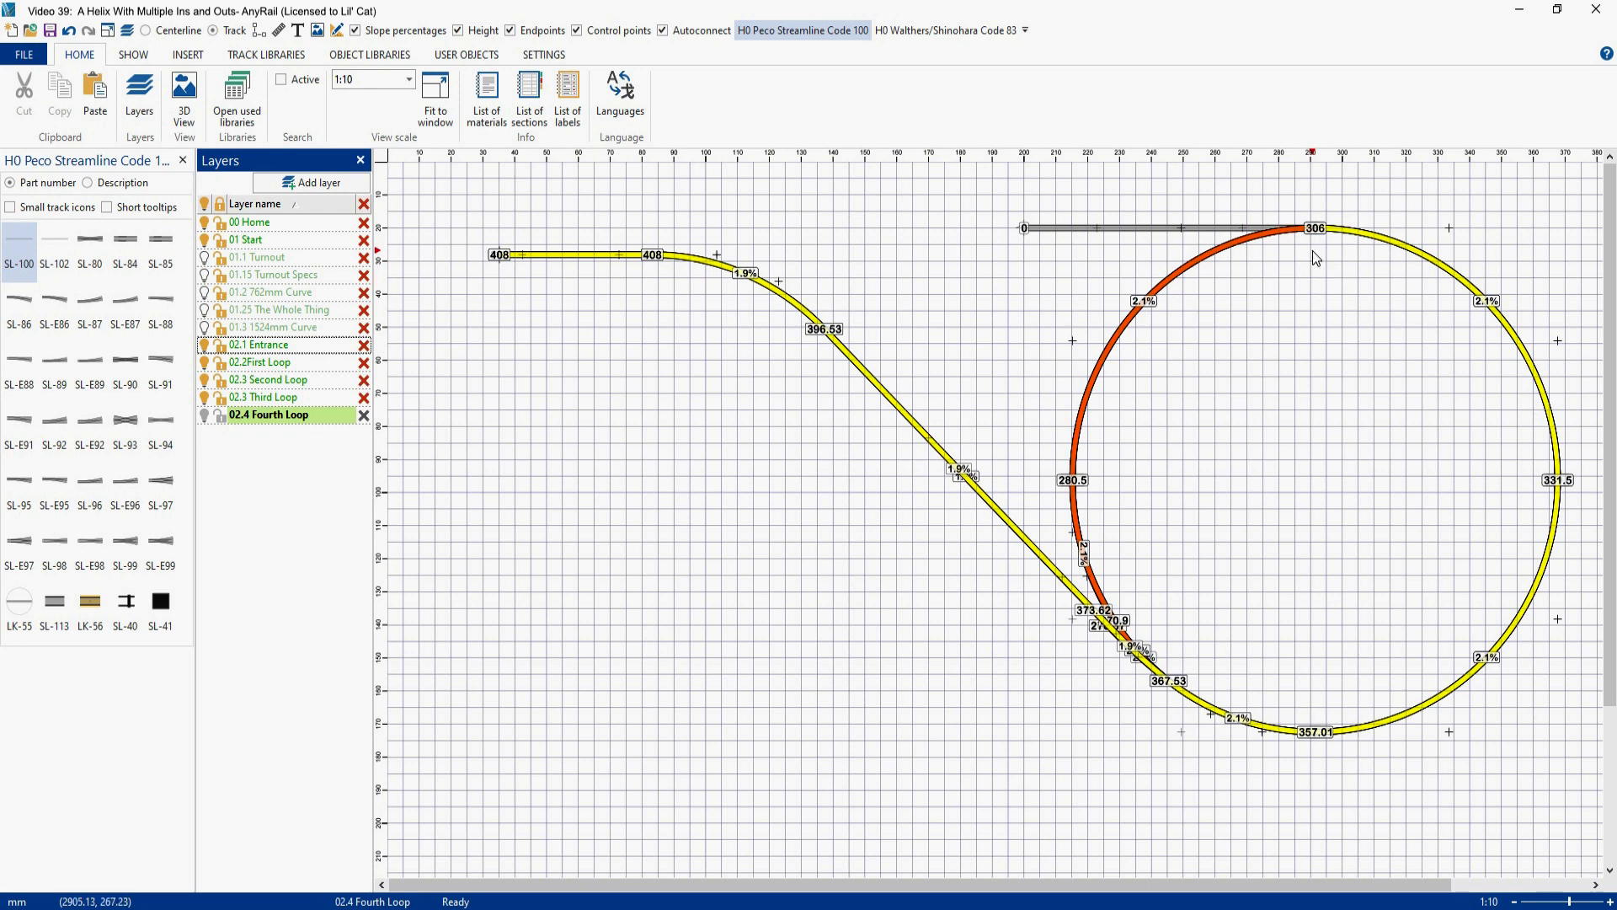
click(318, 31)
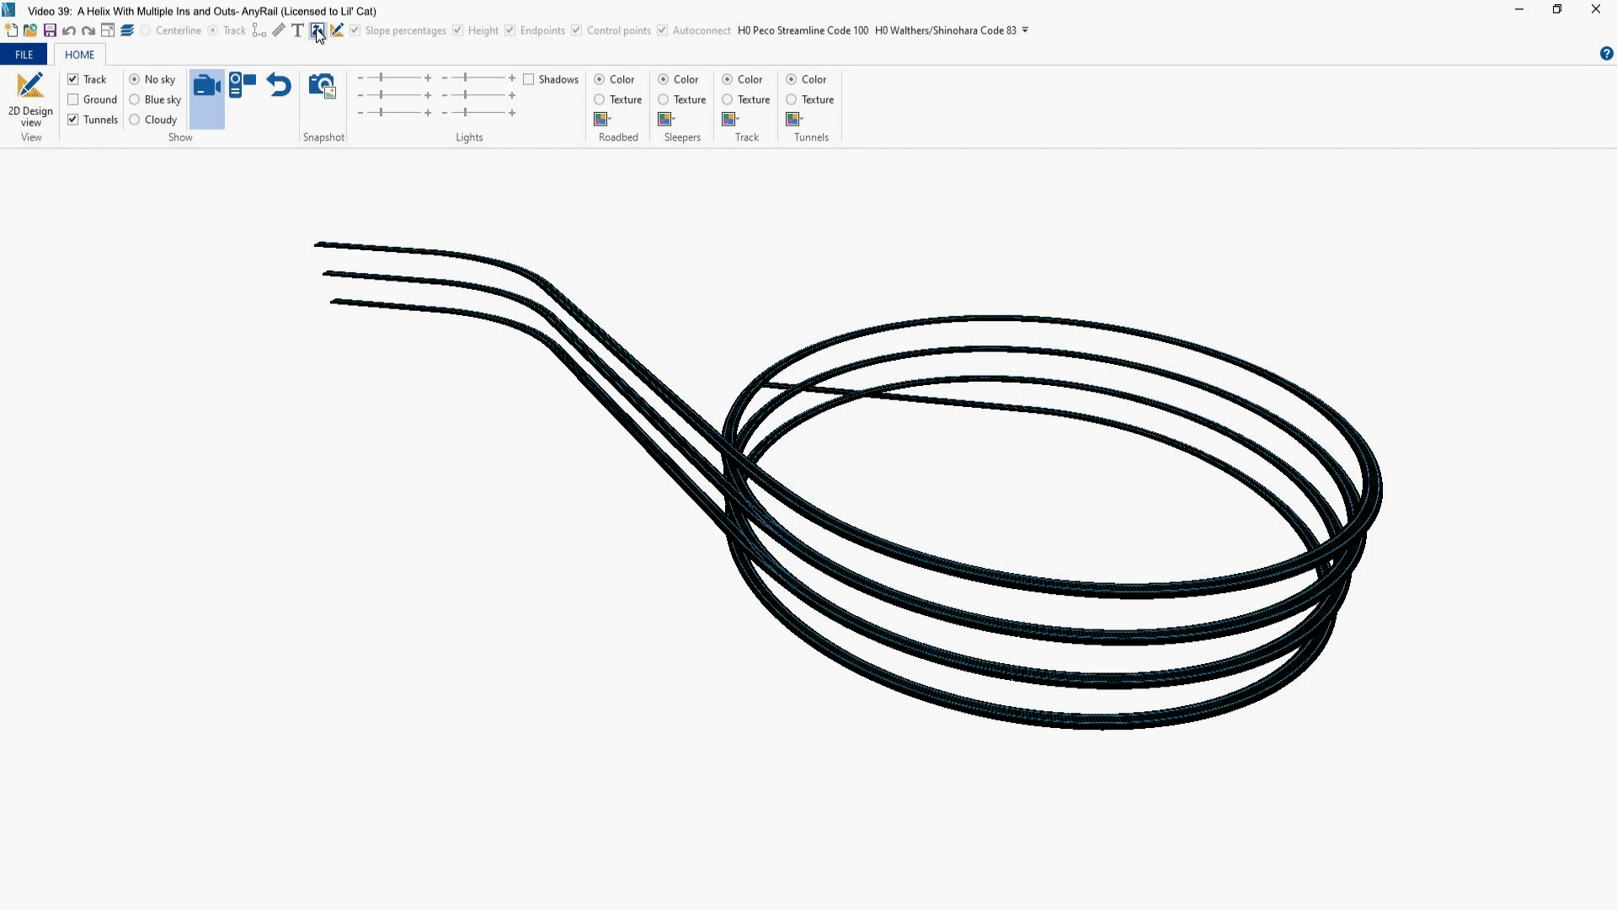
click(28, 88)
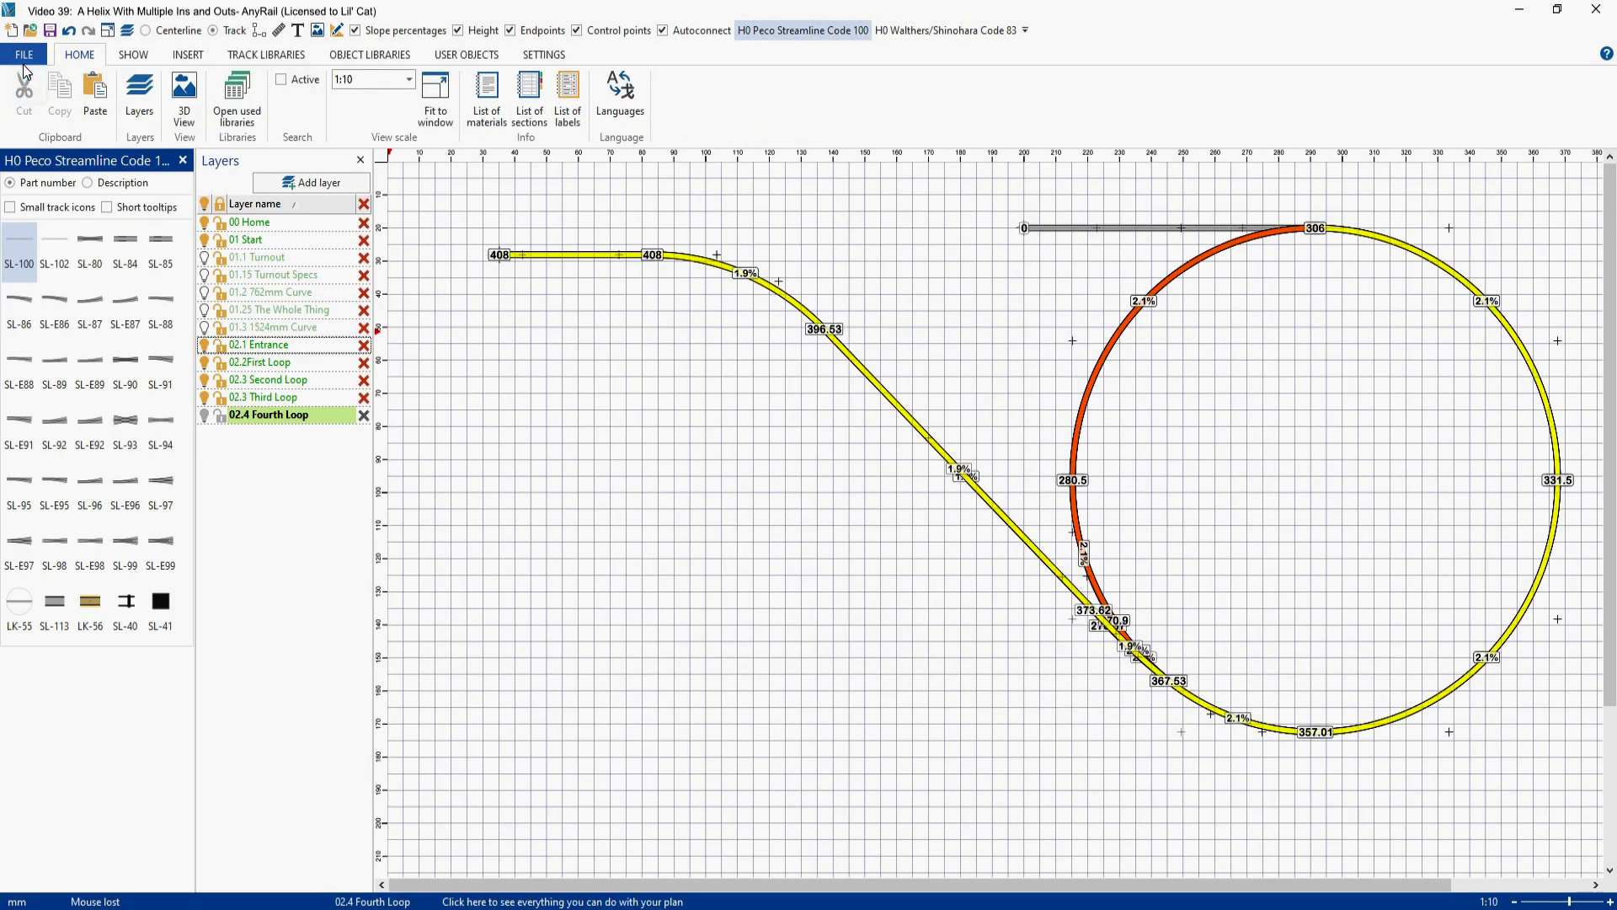